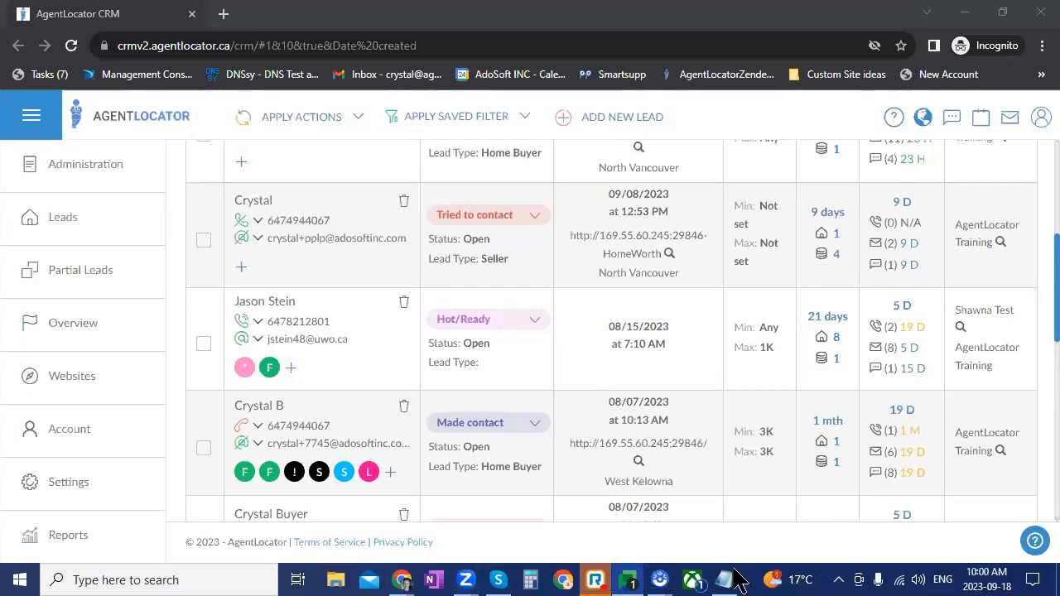
left_click(106, 335)
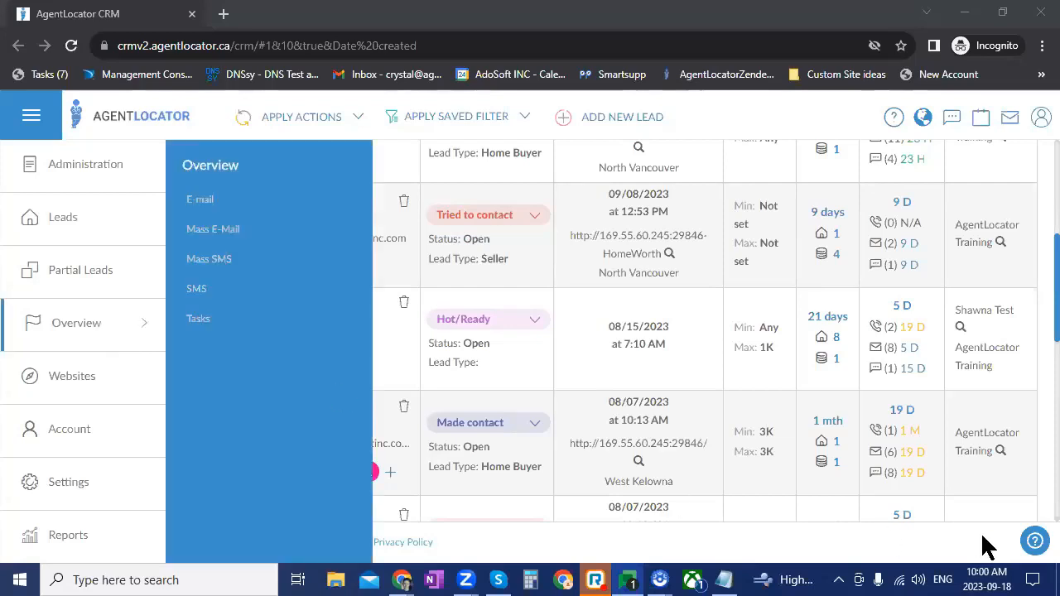
left_click(666, 530)
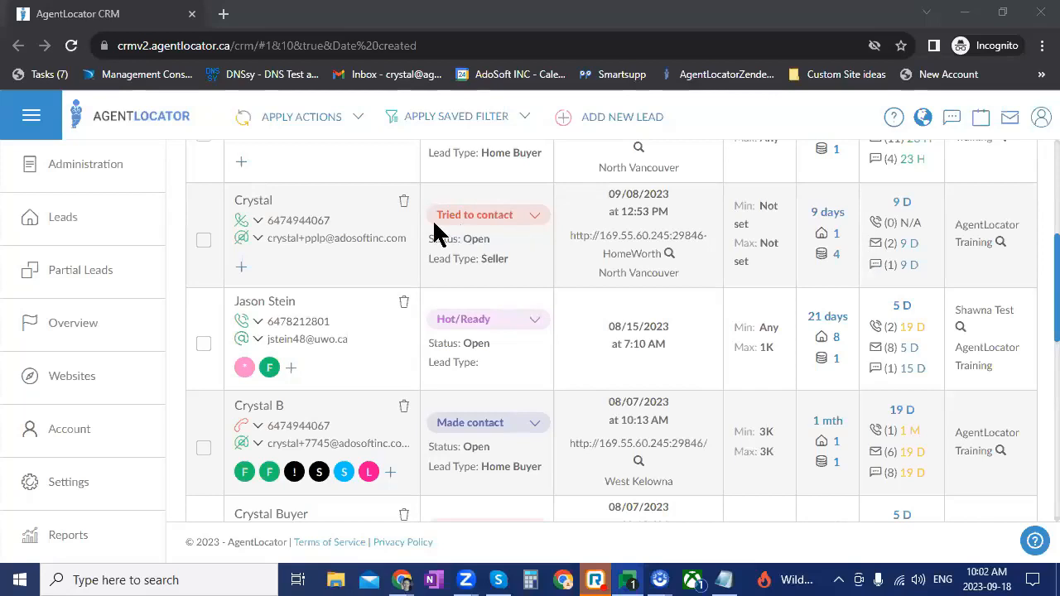
Apply the pinned 1st Priority filter and open the first lead in the filtered list
scroll(438, 204, "up", 5)
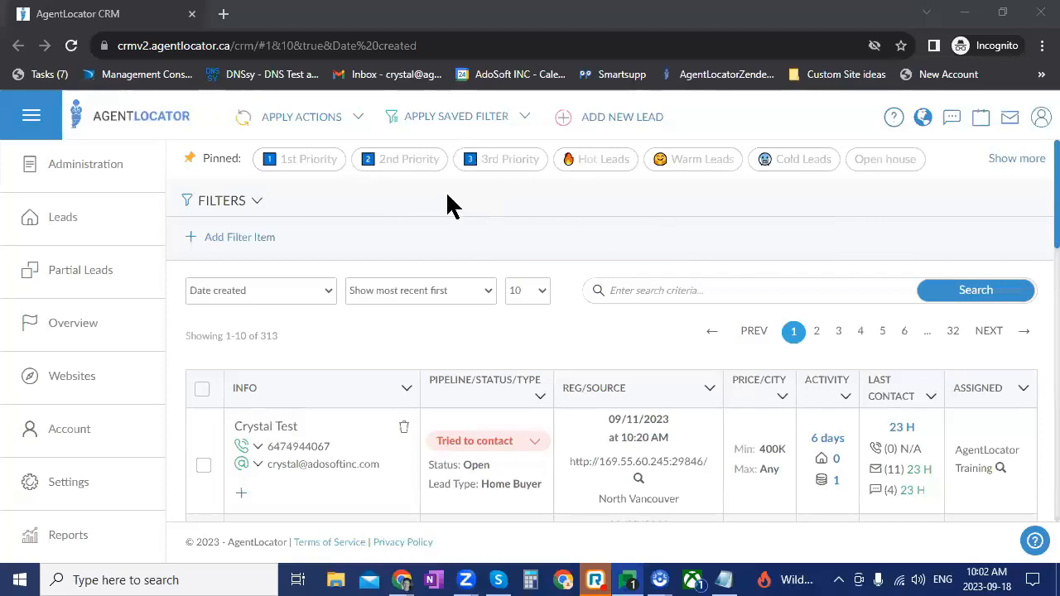
left_click(313, 166)
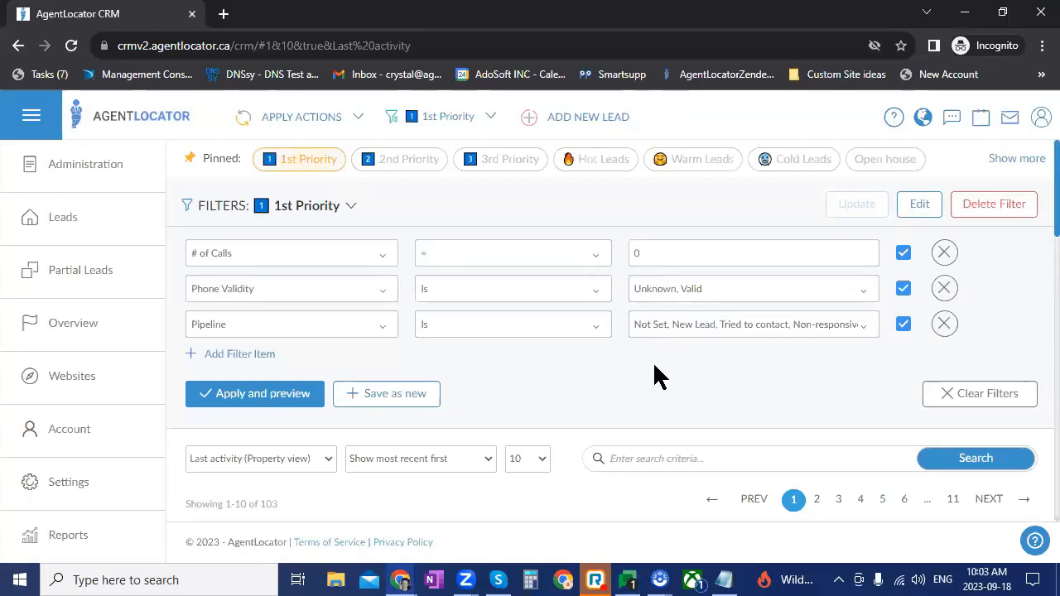
scroll(659, 397, "down", 2)
scroll(658, 402, "down", 1)
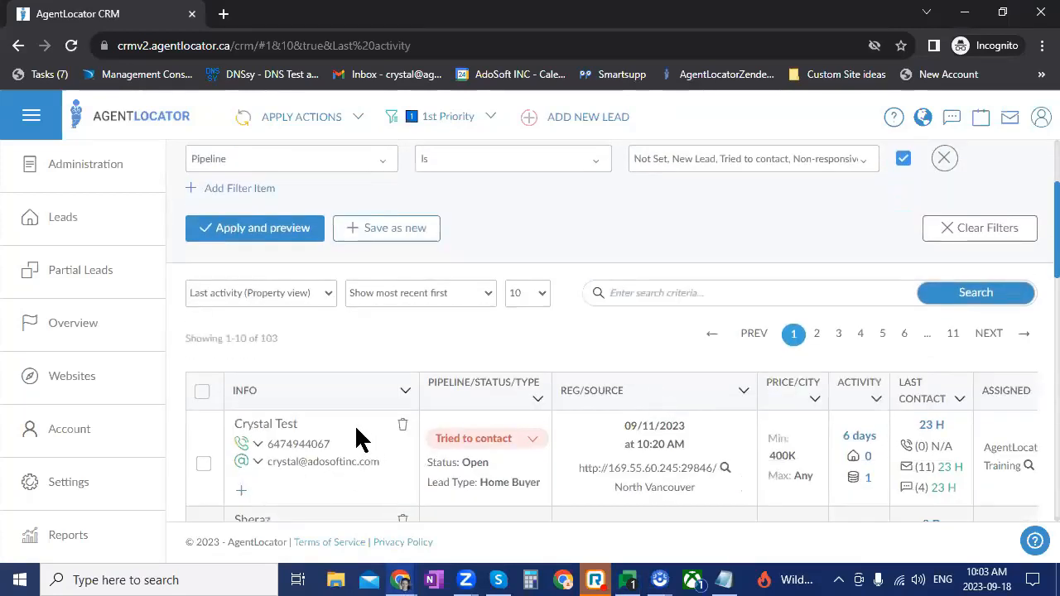
left_click(277, 426)
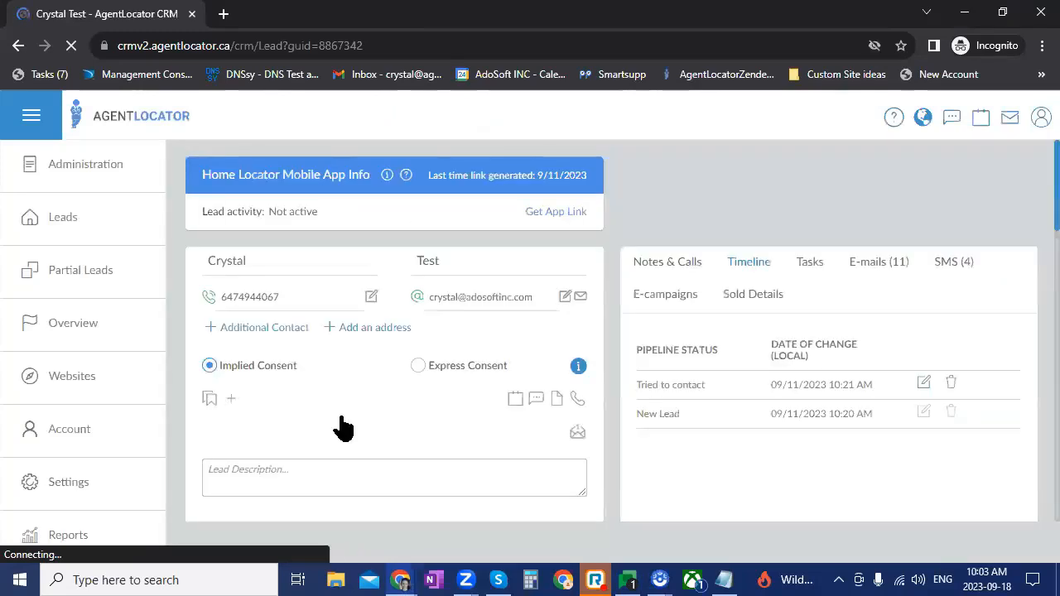
Log a call on the lead with the result Called (No message) and save it
scroll(342, 418, "down", 5)
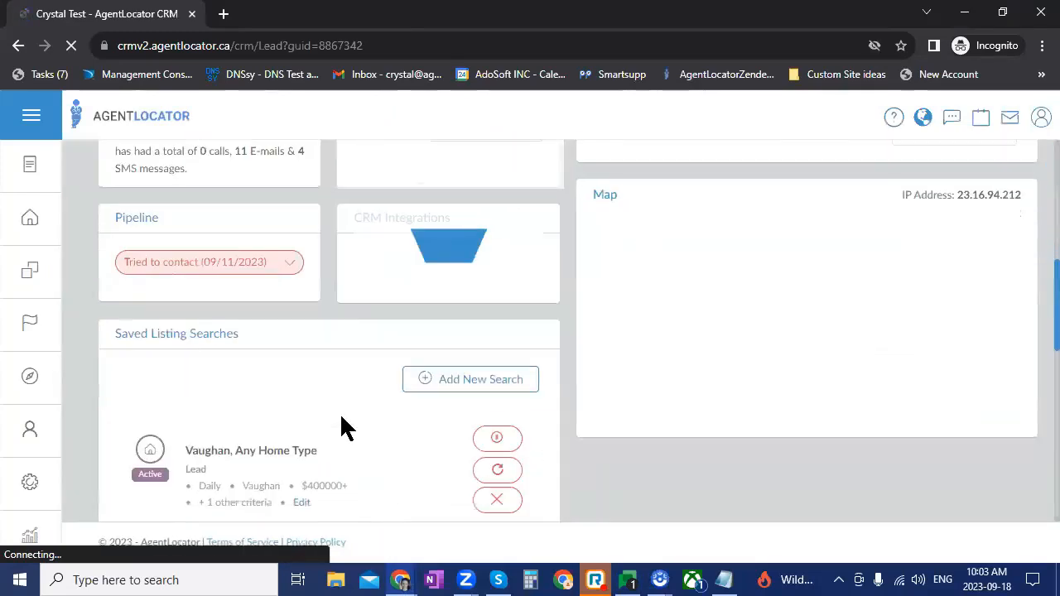
scroll(224, 306, "up", 3)
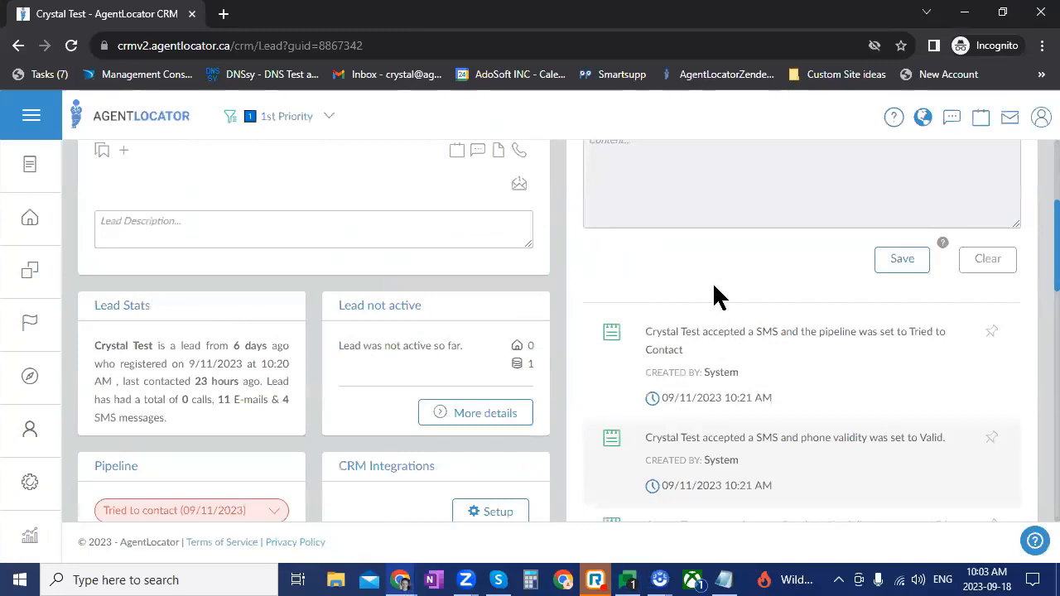
scroll(942, 362, "up", 3)
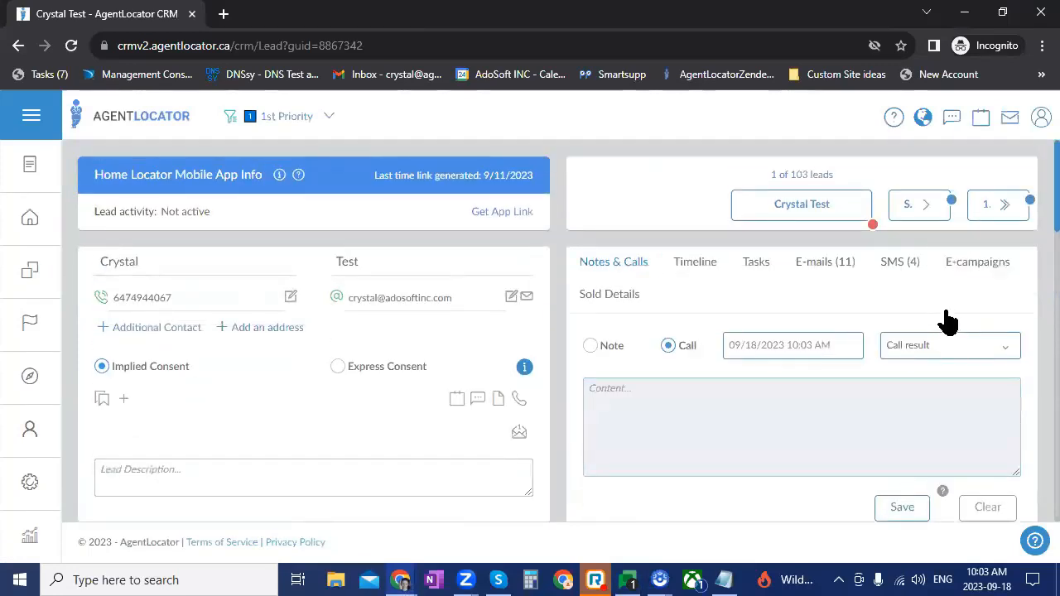
left_click(951, 345)
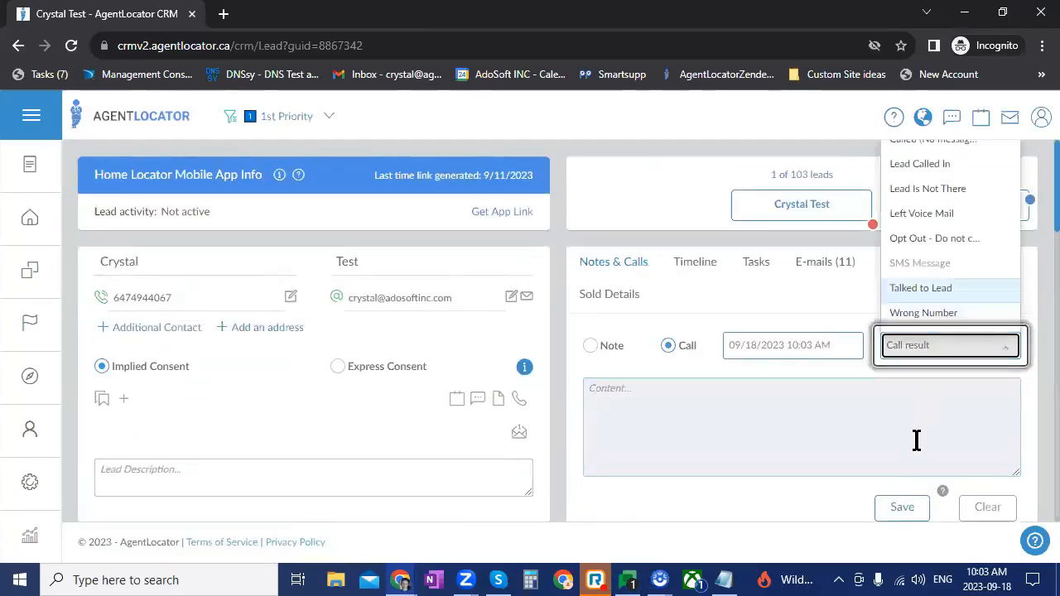
left_click(933, 141)
left_click(919, 414)
left_click(903, 506)
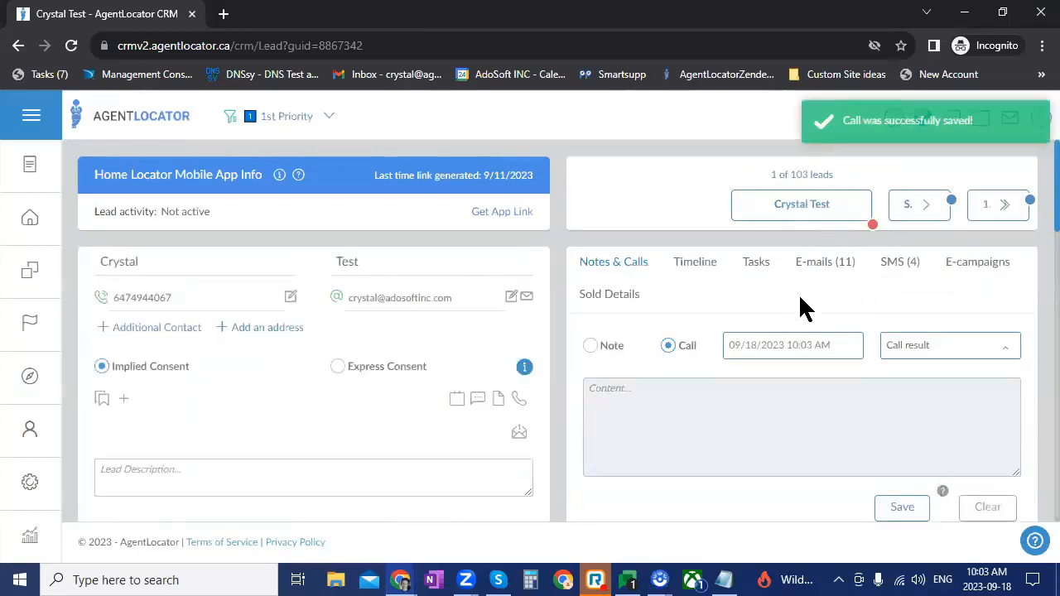
Return to the leads list and apply the pinned 2nd Priority filter
key("alt+n")
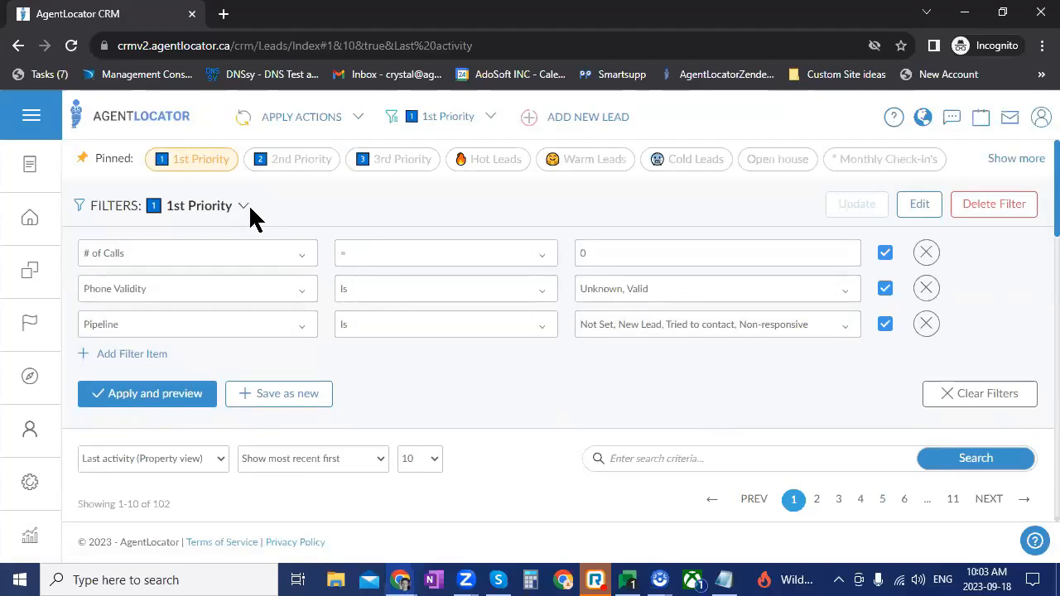
left_click(303, 170)
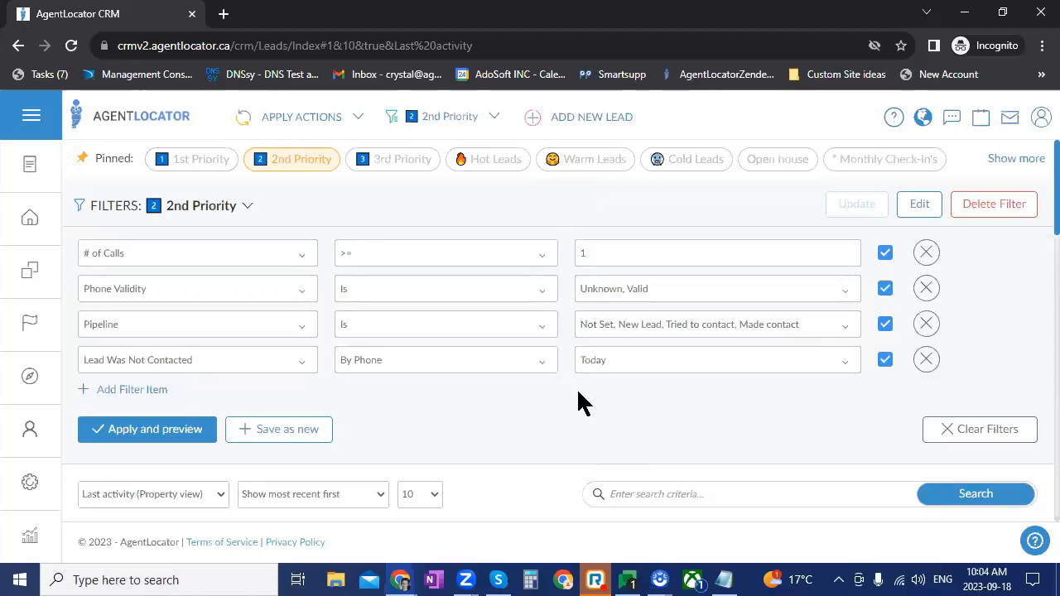
scroll(577, 388, "down", 3)
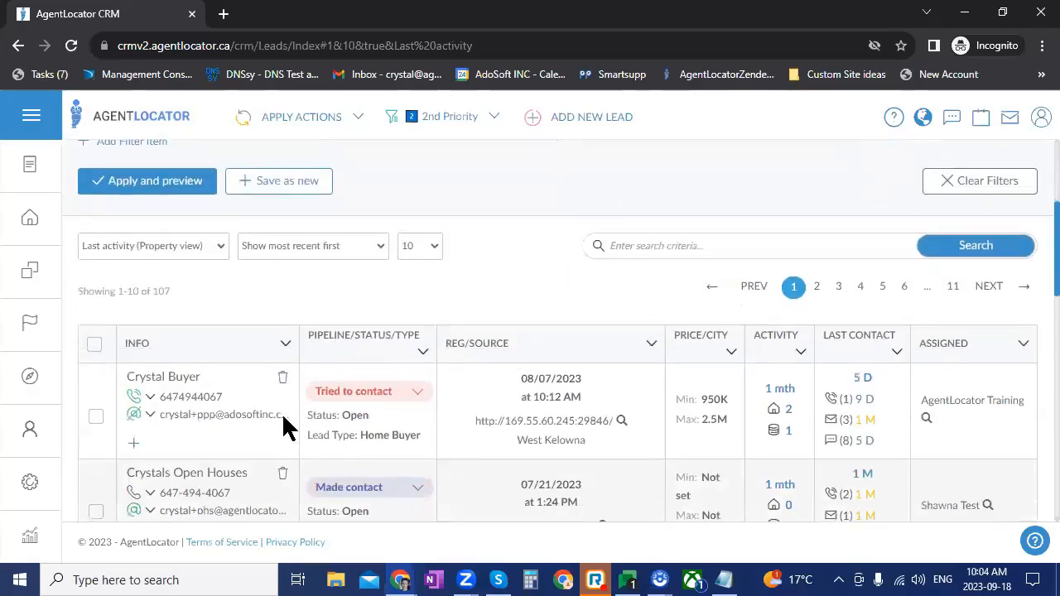
Set the pipeline stage of the first lead in the 2nd Priority list to Hot/Ready
left_click(415, 397)
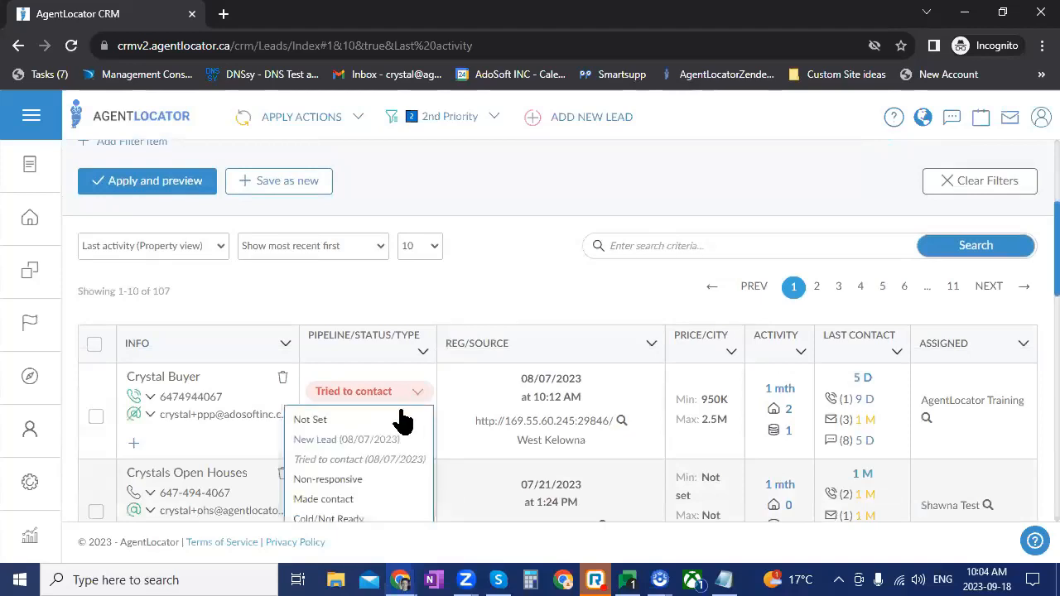
scroll(414, 431, "down", 2)
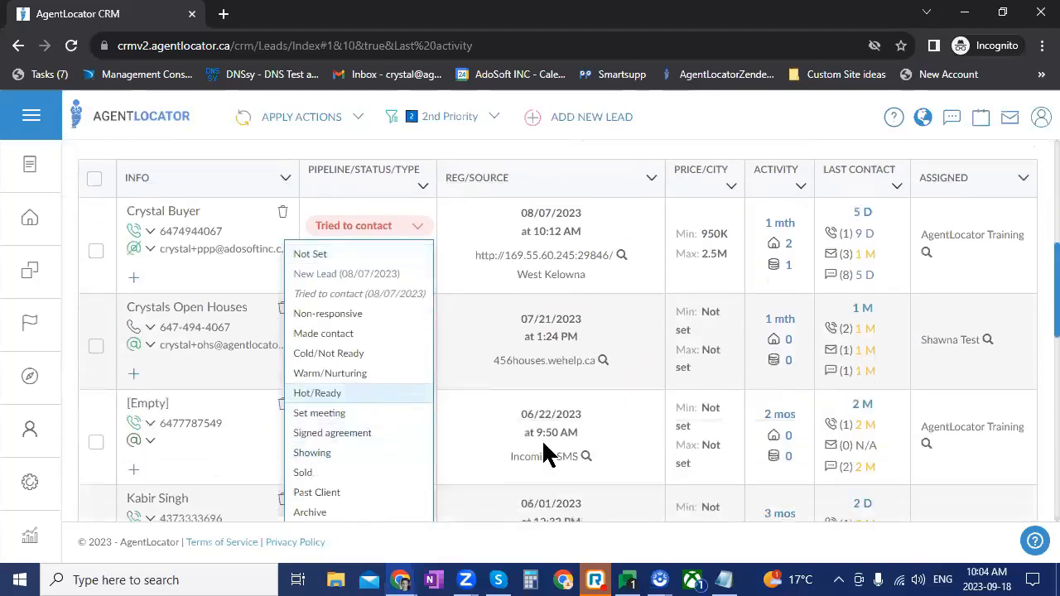
left_click(473, 395)
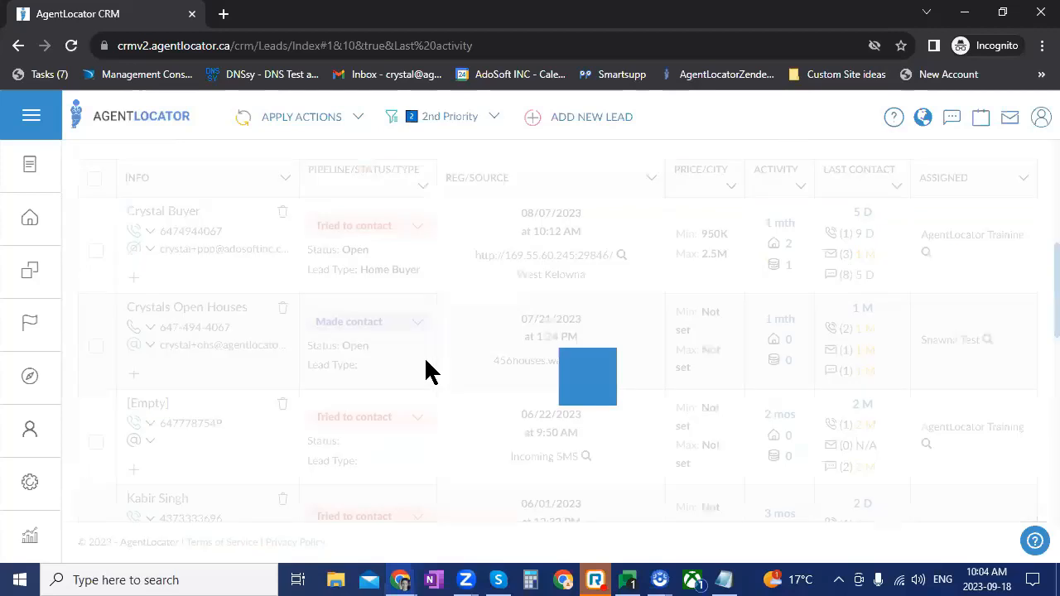
scroll(833, 377, "up", 4)
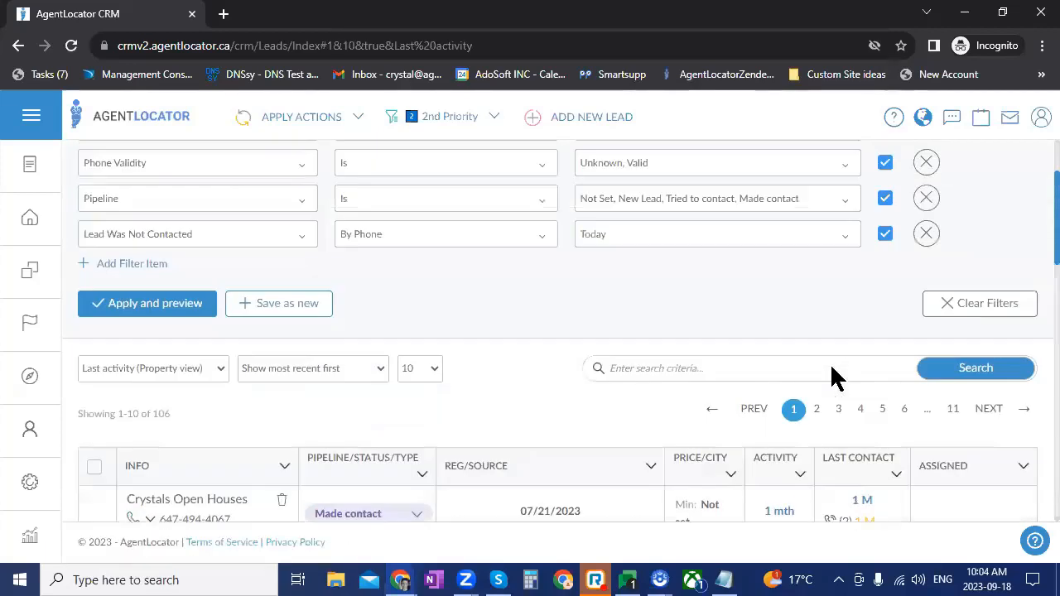
scroll(591, 210, "up", 3)
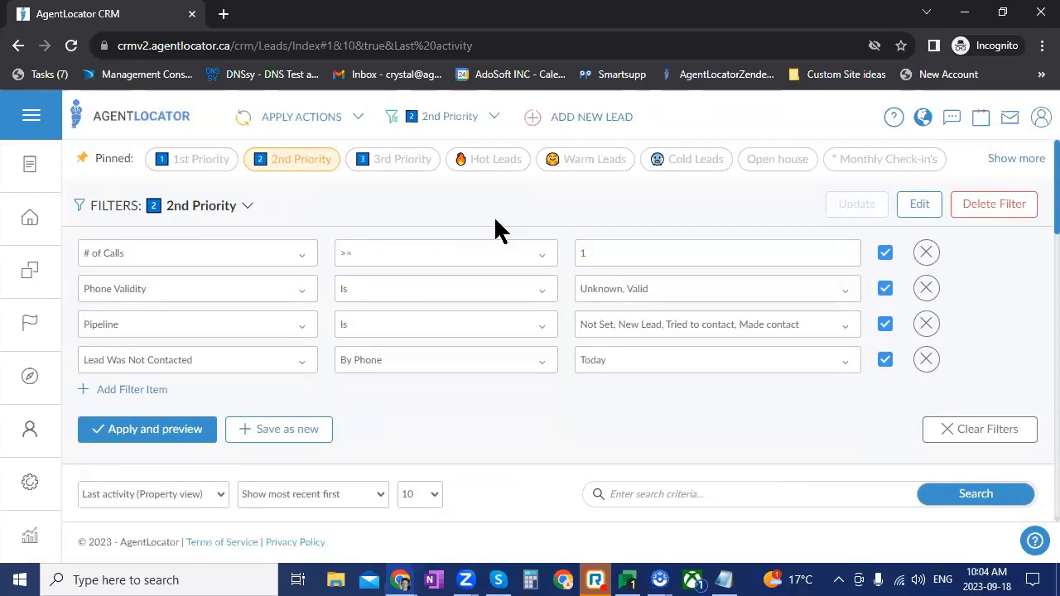
Check the criteria of the pinned 3rd Priority filter and return to the 2nd Priority leads
left_click(400, 170)
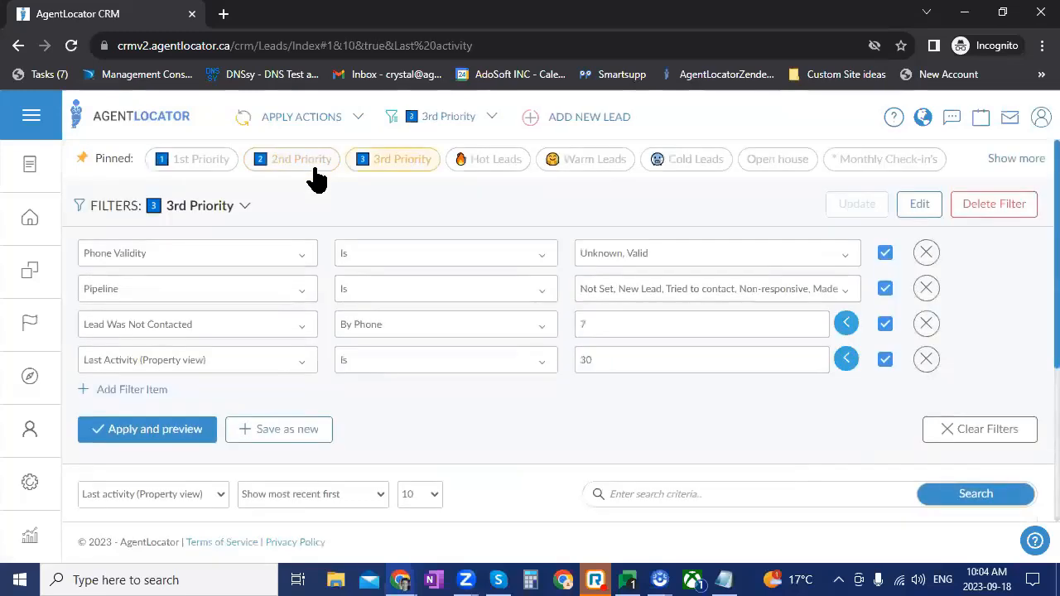
left_click(294, 166)
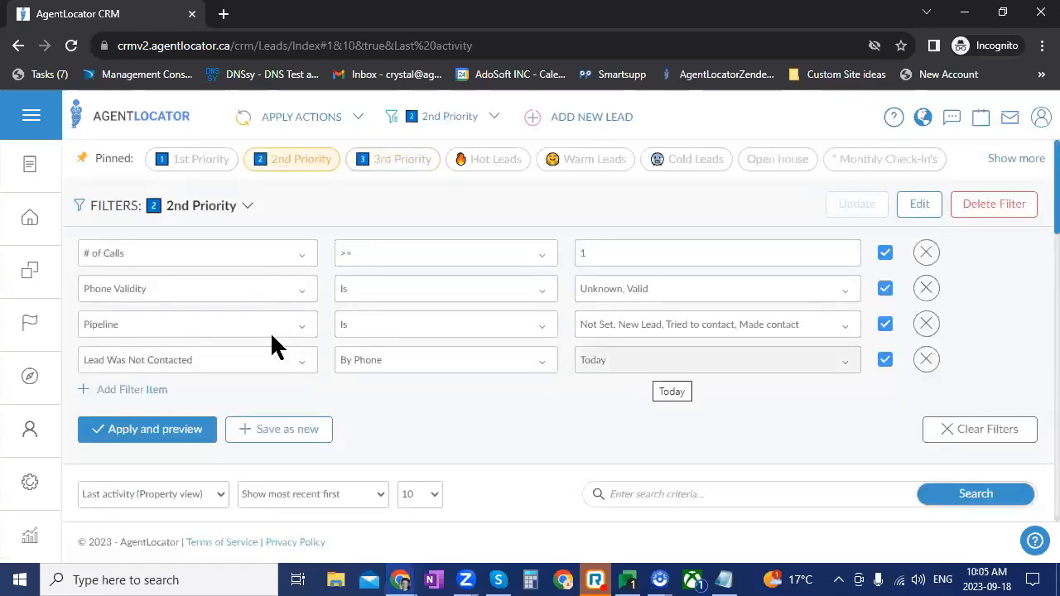
scroll(645, 373, "down", 3)
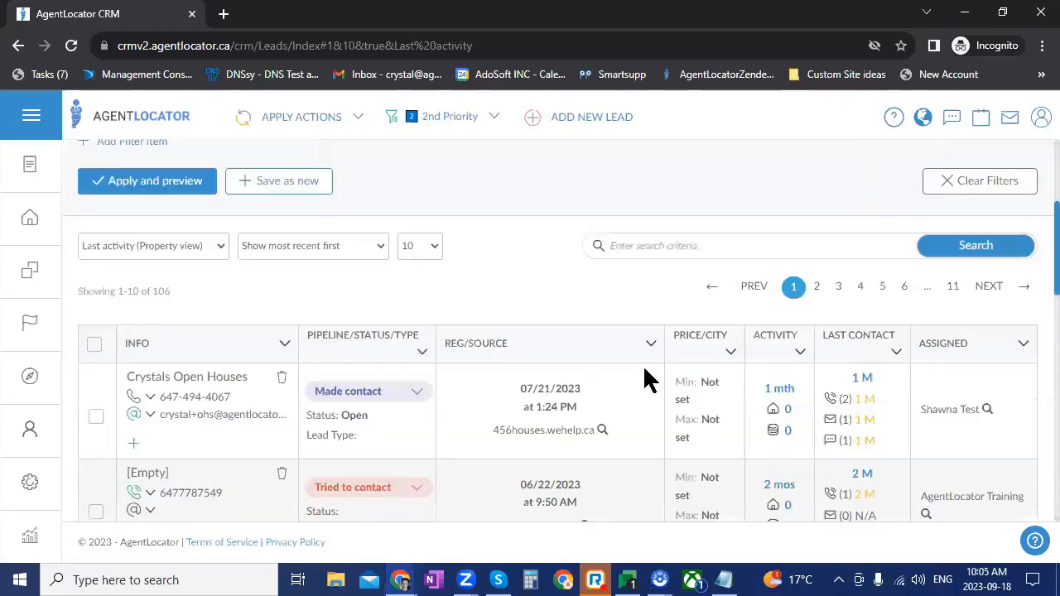
Review the pipeline stage options of the first 2nd Priority lead and close them without choosing one
left_click(351, 395)
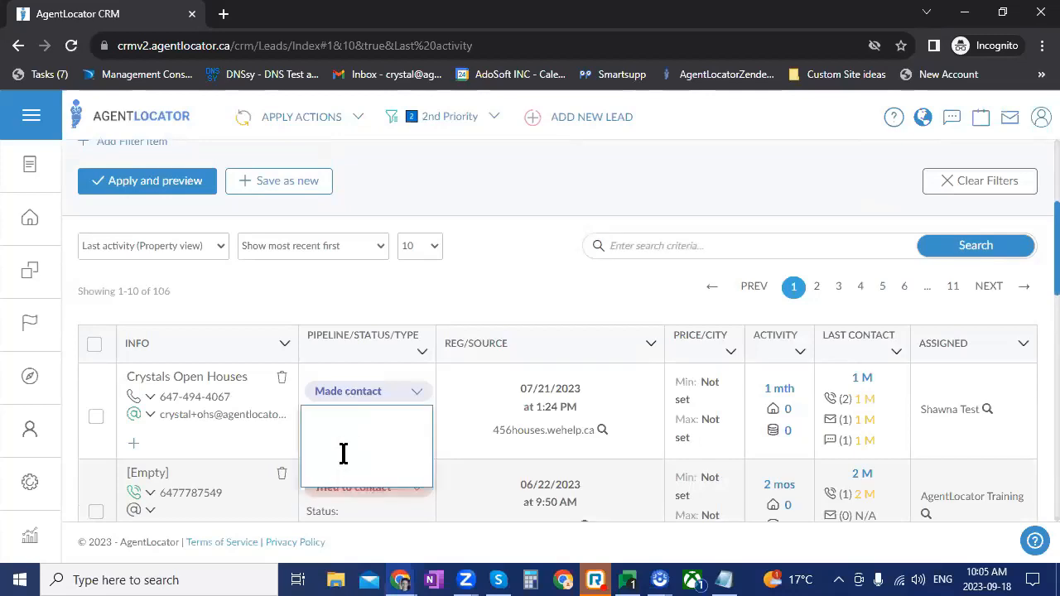
scroll(495, 305, "down", 1)
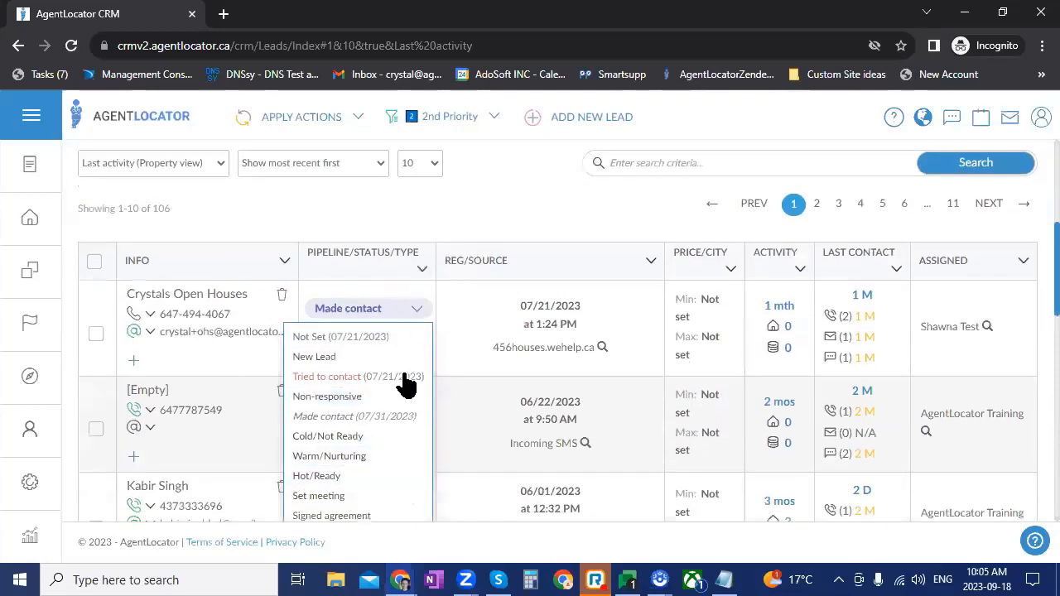
scroll(461, 362, "up", 1)
left_click(462, 362)
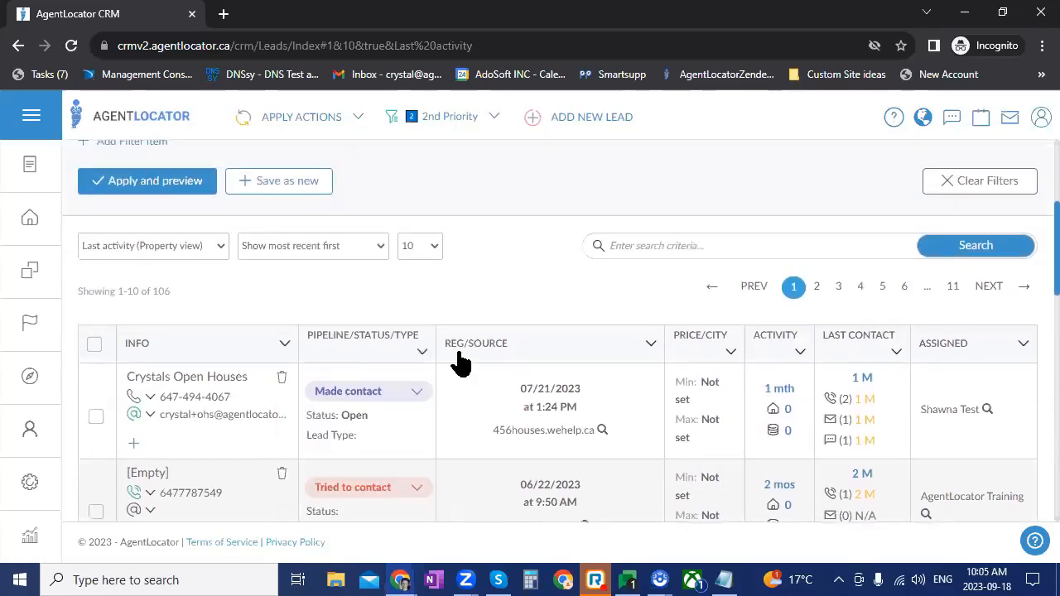
scroll(461, 362, "up", 3)
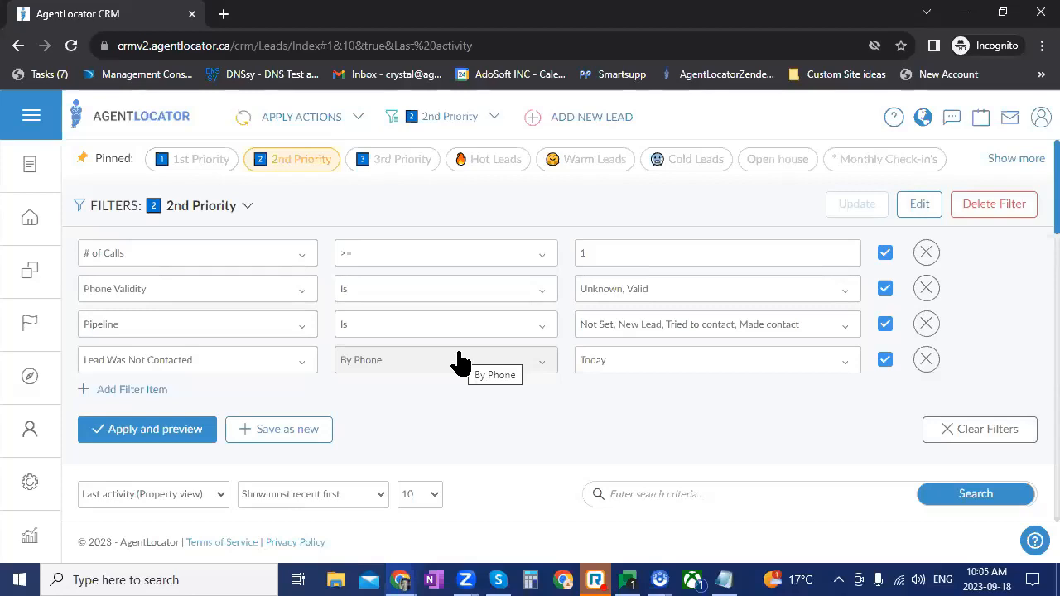
Apply the pinned Hot Leads filter and look over the leads it lists
left_click(418, 166)
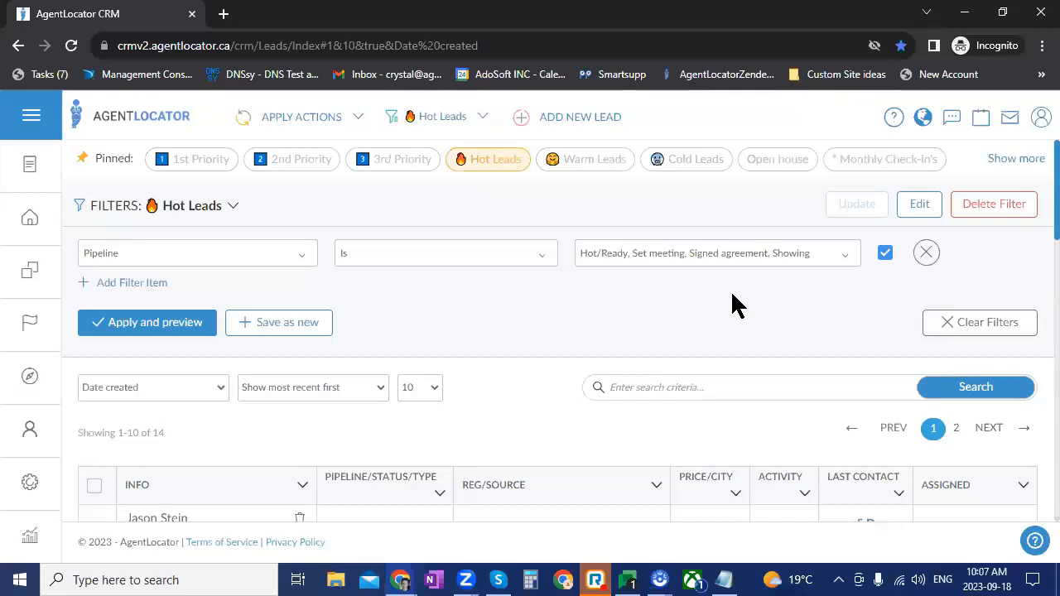
scroll(736, 305, "down", 1)
scroll(796, 494, "down", 3)
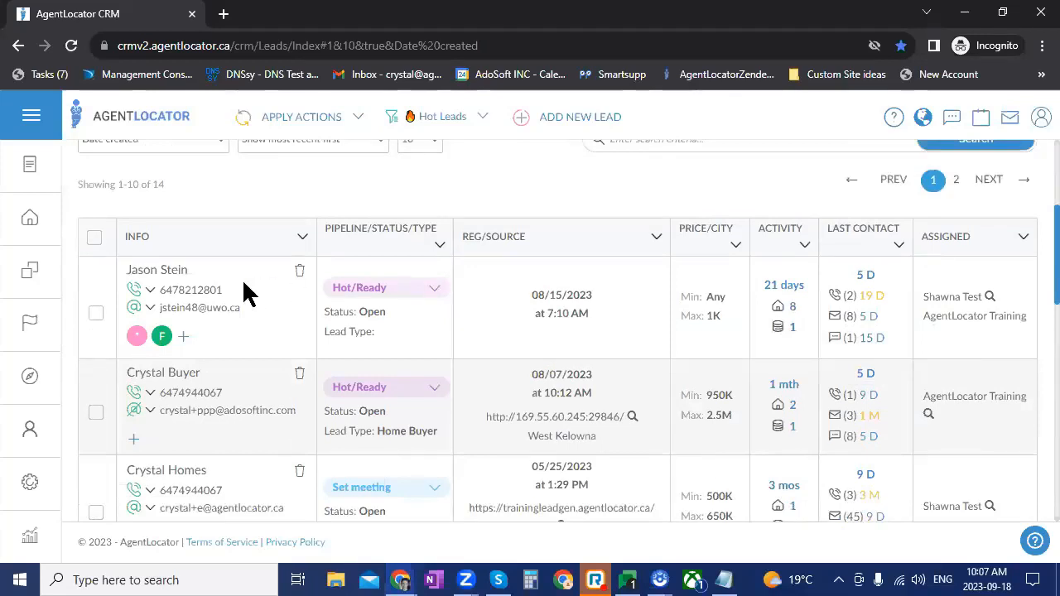
scroll(538, 302, "up", 3)
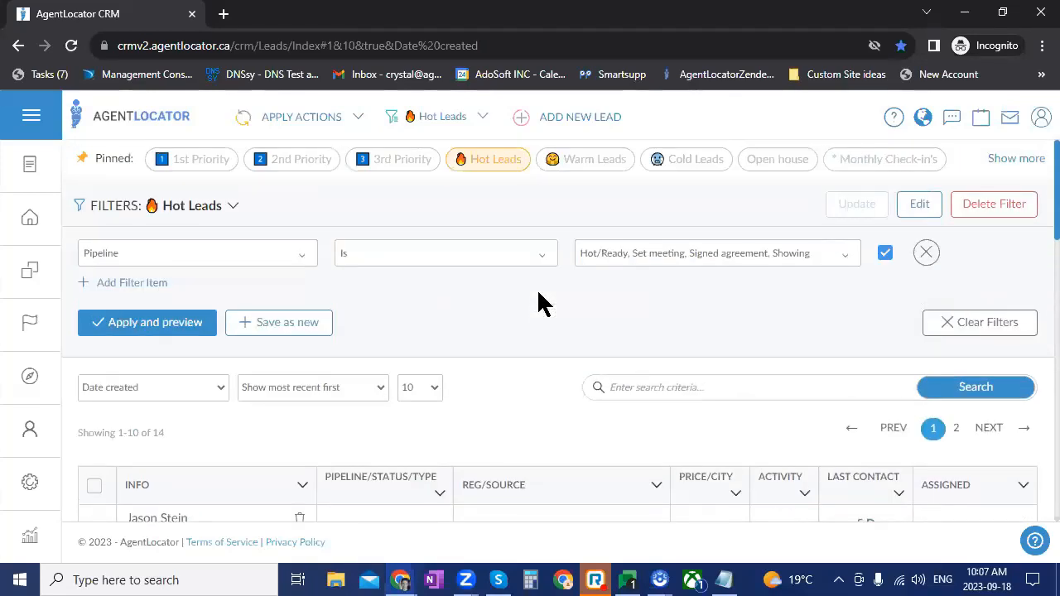
Add a Lead Was Last Contacted condition to the Hot Leads filter
left_click(137, 283)
left_click(177, 289)
type("wa")
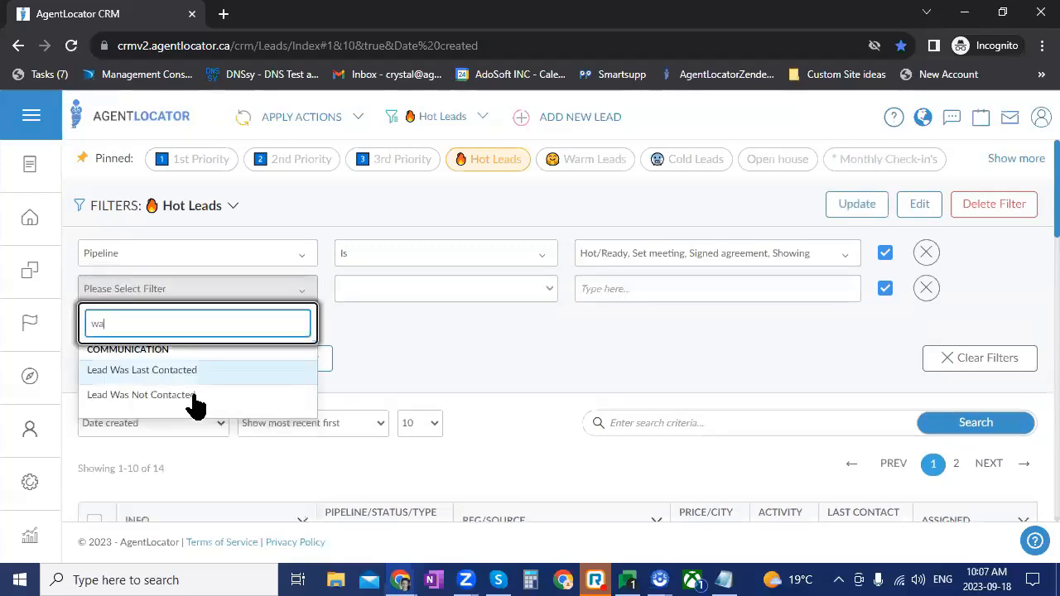
type("s")
key("Return")
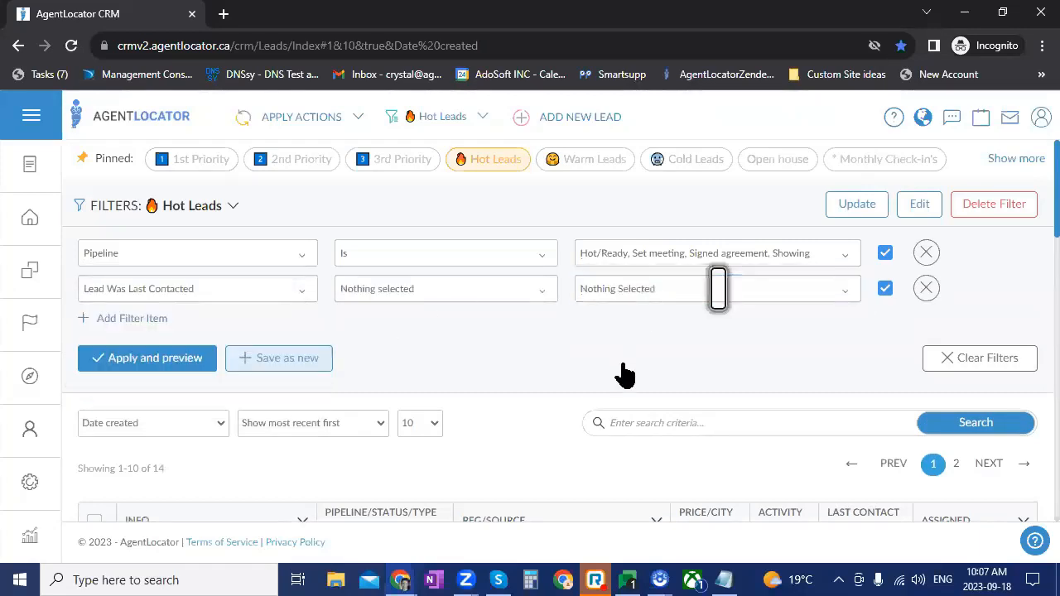
Set the last-contacted condition to By Phone within the Last 3 Days and preview the filtered leads
left_click(646, 289)
left_click(621, 391)
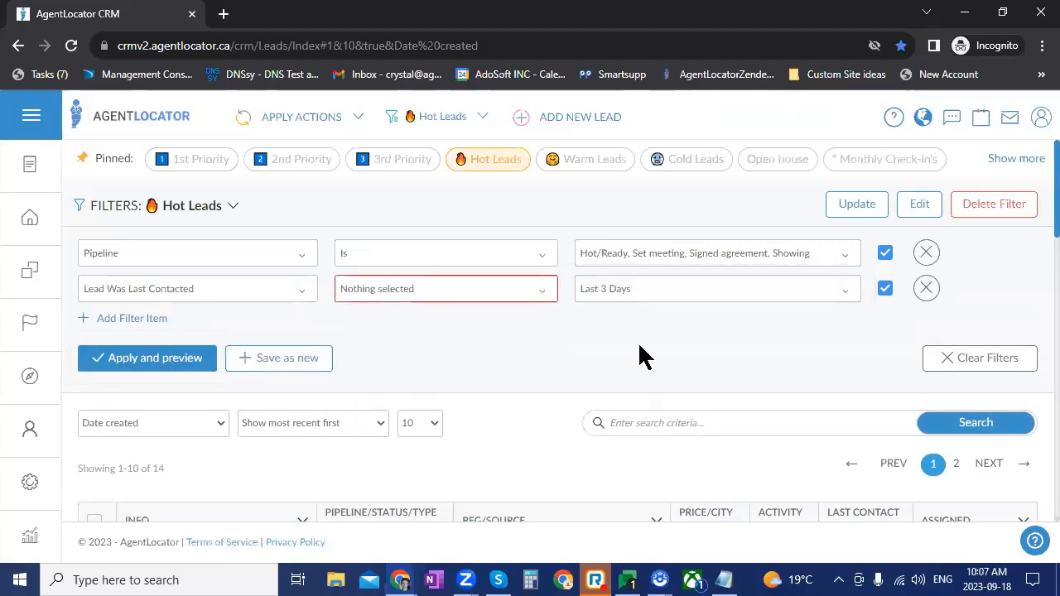
left_click(522, 289)
left_click(521, 408)
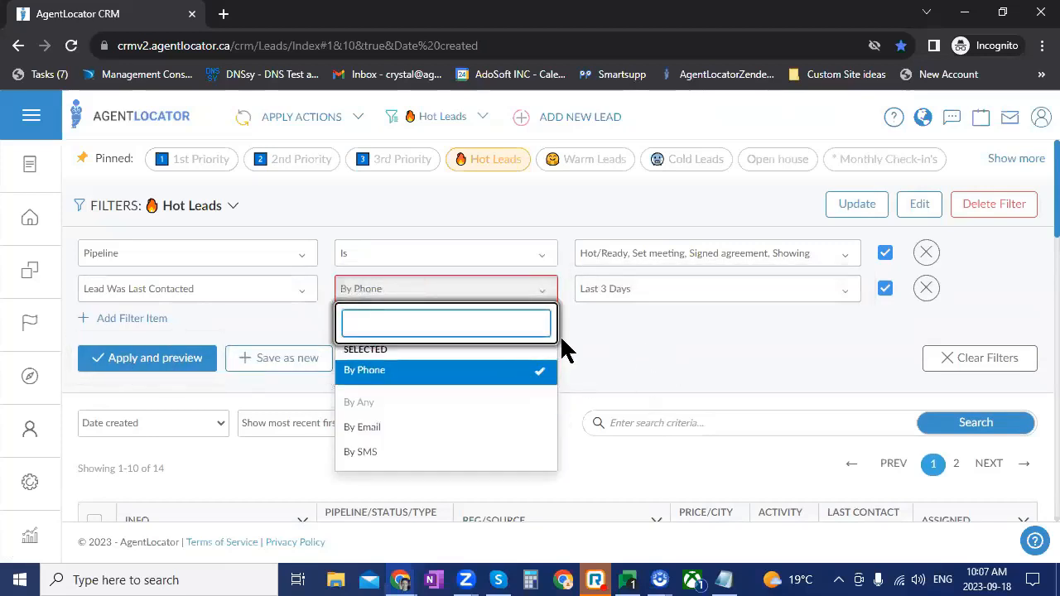
left_click(562, 348)
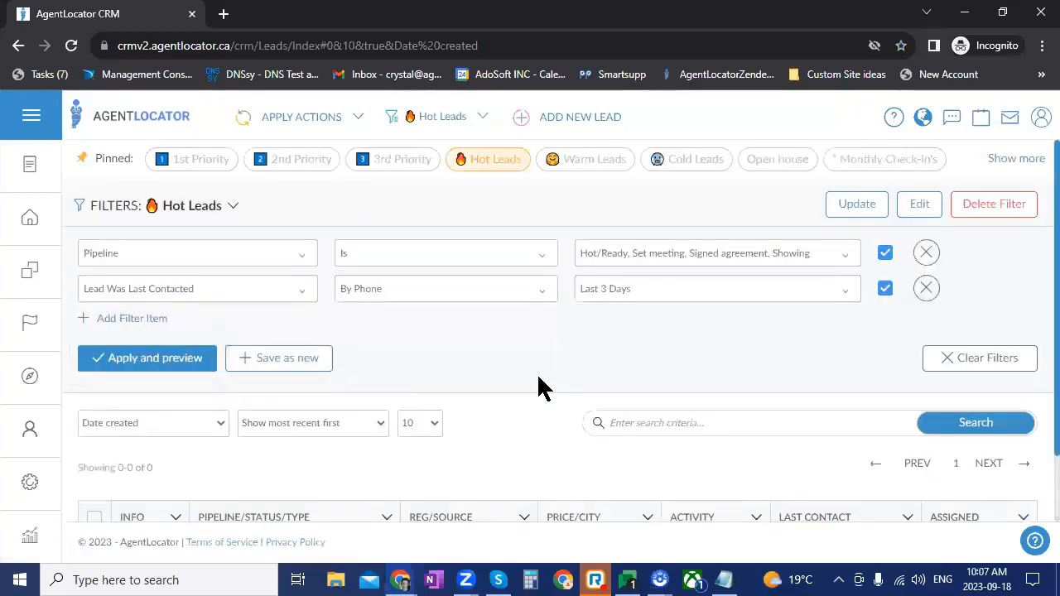
scroll(539, 377, "down", 1)
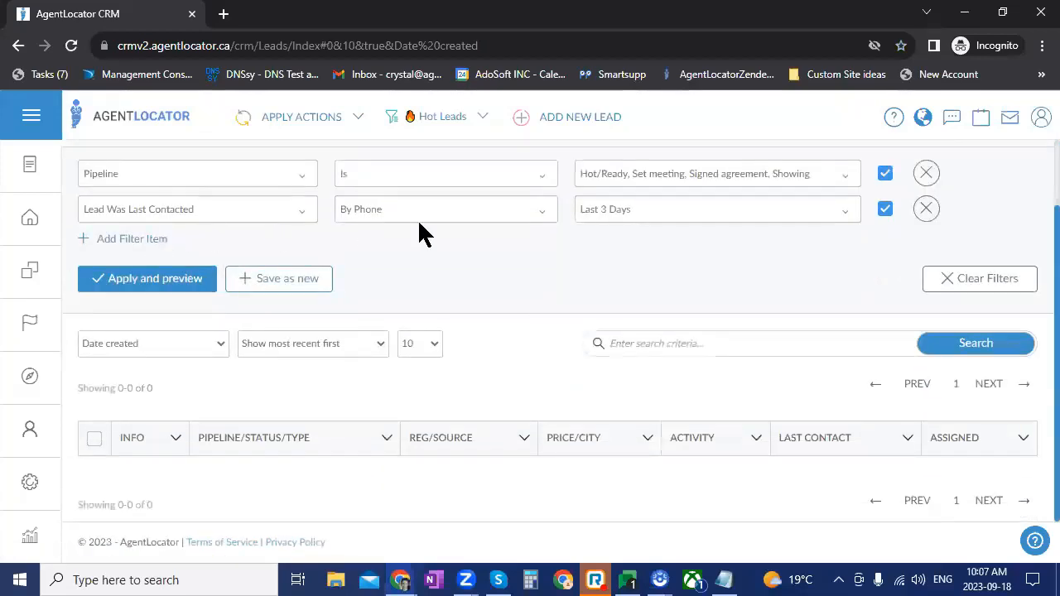
Change the Hot Leads contact condition to Lead Was Not Contacted, By Phone, Last 3 Days, and preview the filtered leads
left_click(170, 216)
left_click(141, 341)
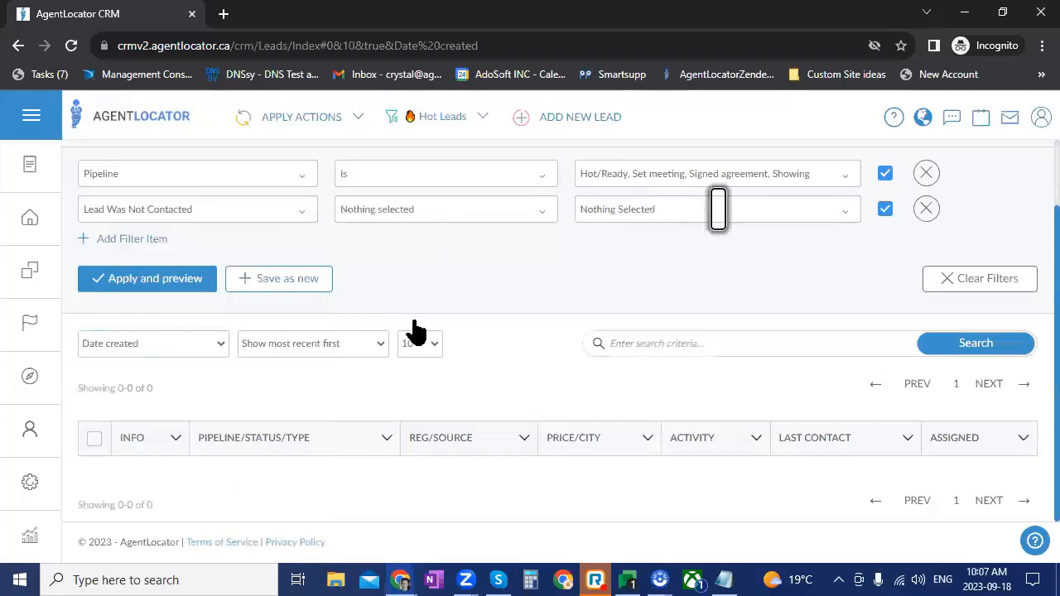
left_click(435, 212)
left_click(414, 328)
left_click(672, 212)
left_click(609, 311)
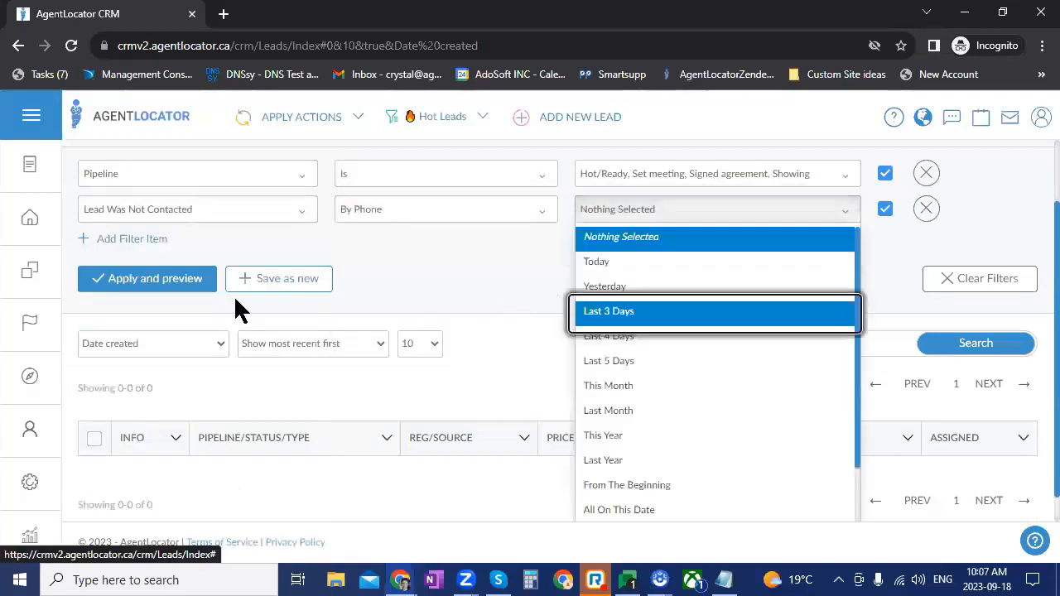
left_click(187, 284)
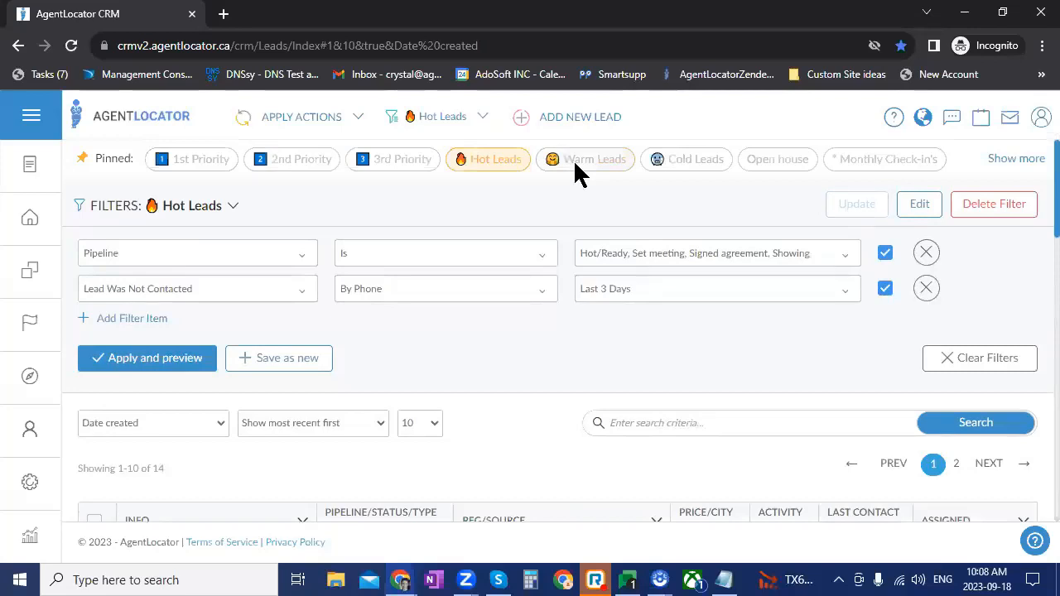
Apply the pinned Warm Leads and Cold Leads filters in turn, reviewing their conditions and the cold leads listed
left_click(578, 170)
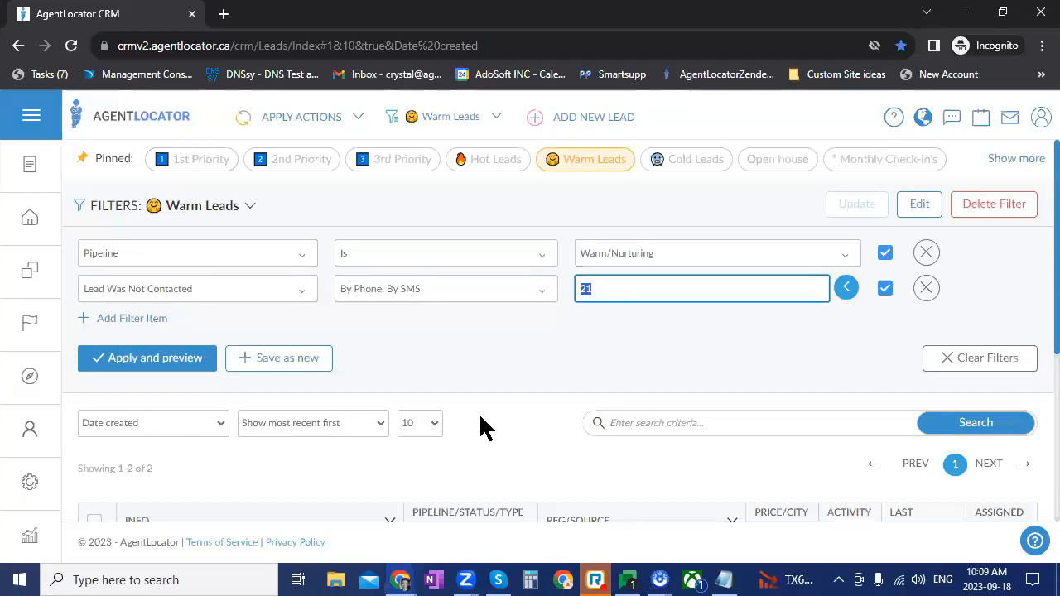
left_click(694, 157)
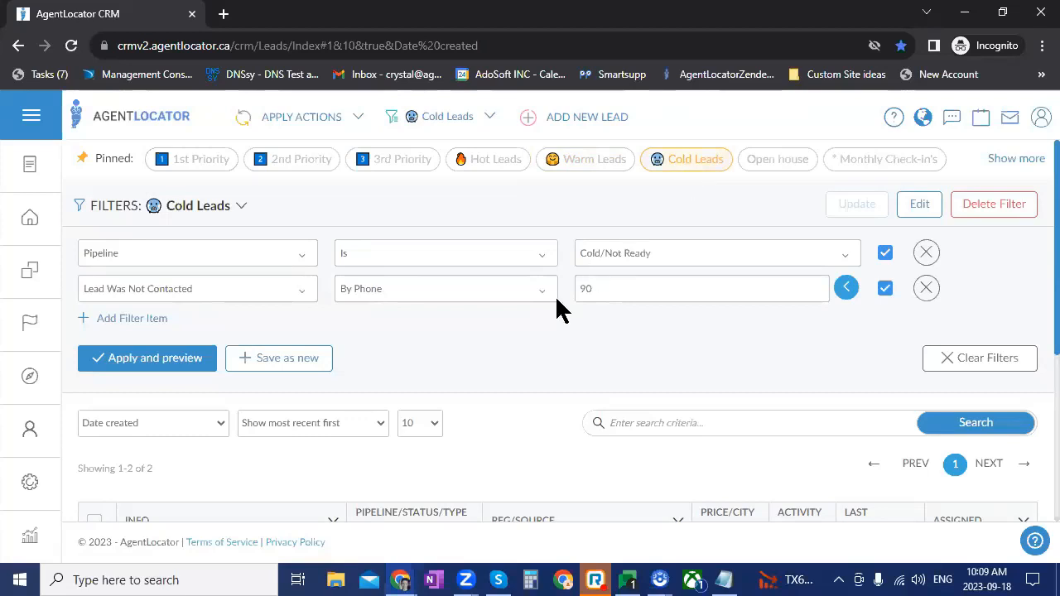
scroll(557, 310, "down", 2)
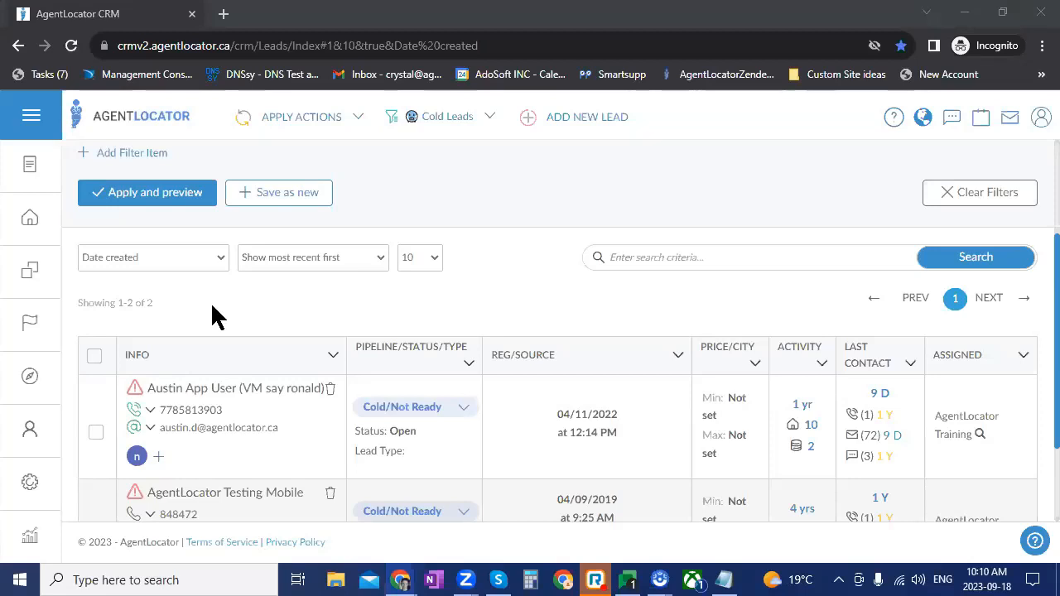
scroll(217, 319, "up", 1)
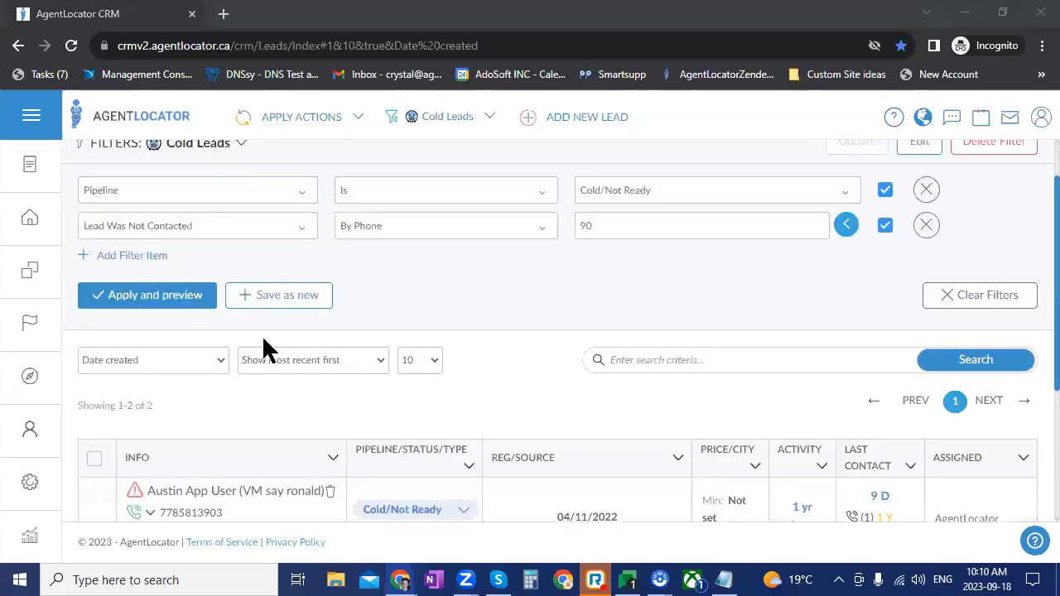
scroll(270, 335, "up", 1)
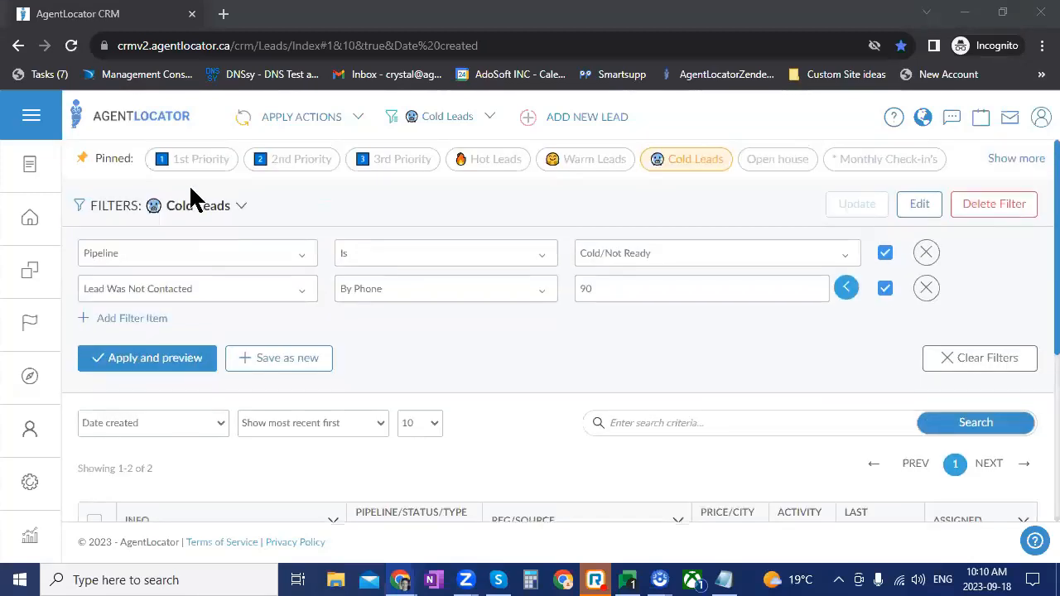
Apply the pinned 2nd Priority filter and review its conditions and the leads it lists
left_click(313, 167)
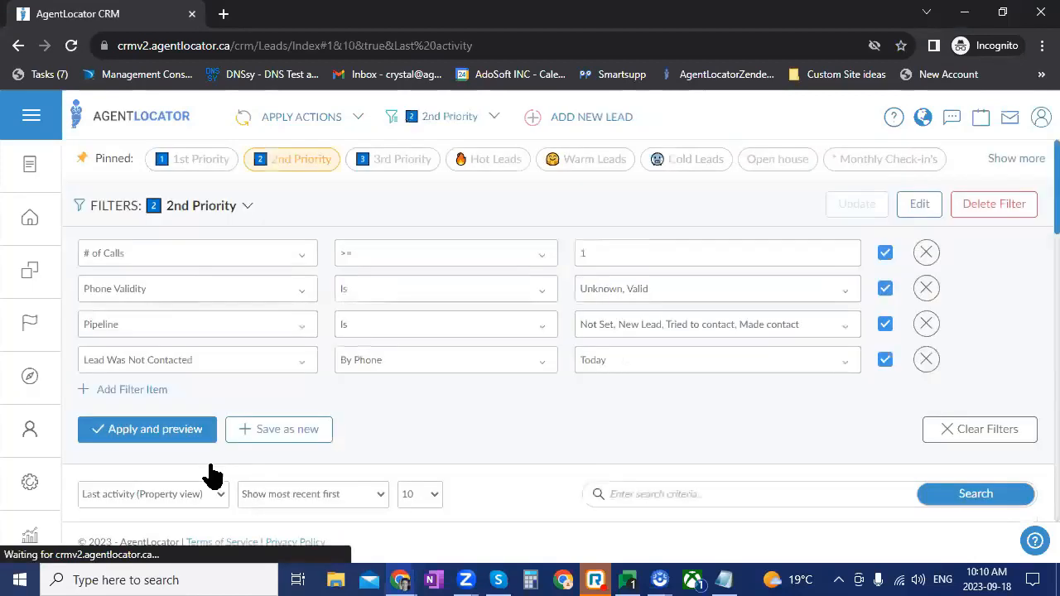
scroll(489, 410, "down", 2)
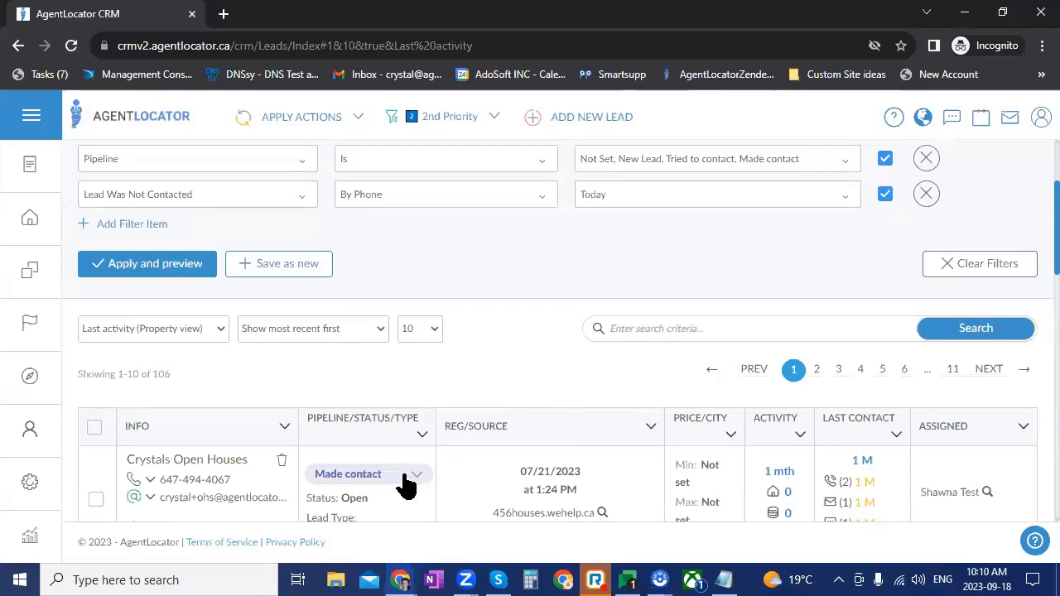
scroll(602, 377, "up", 1)
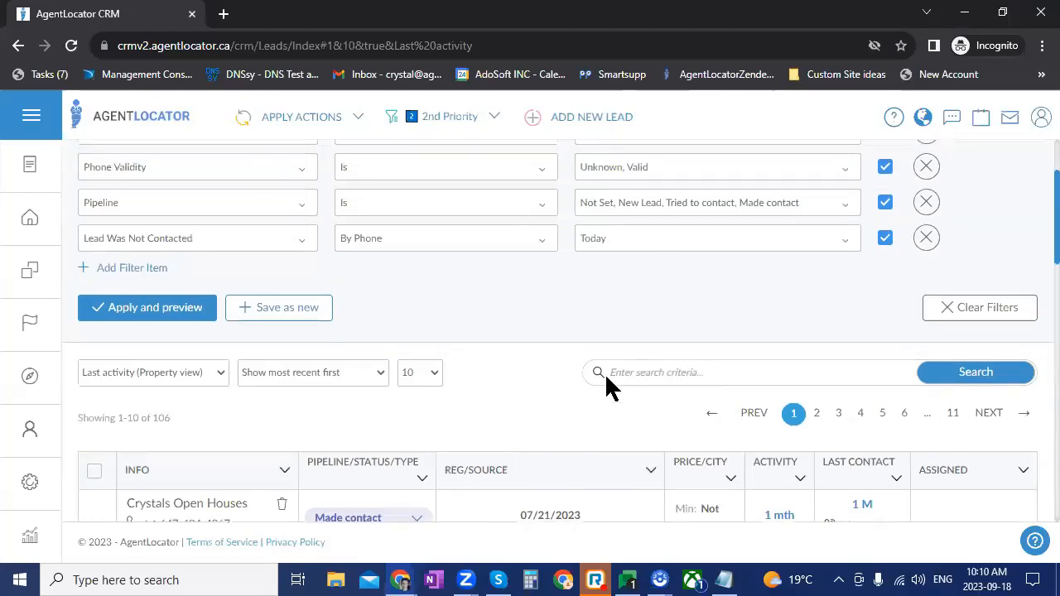
scroll(605, 373, "up", 3)
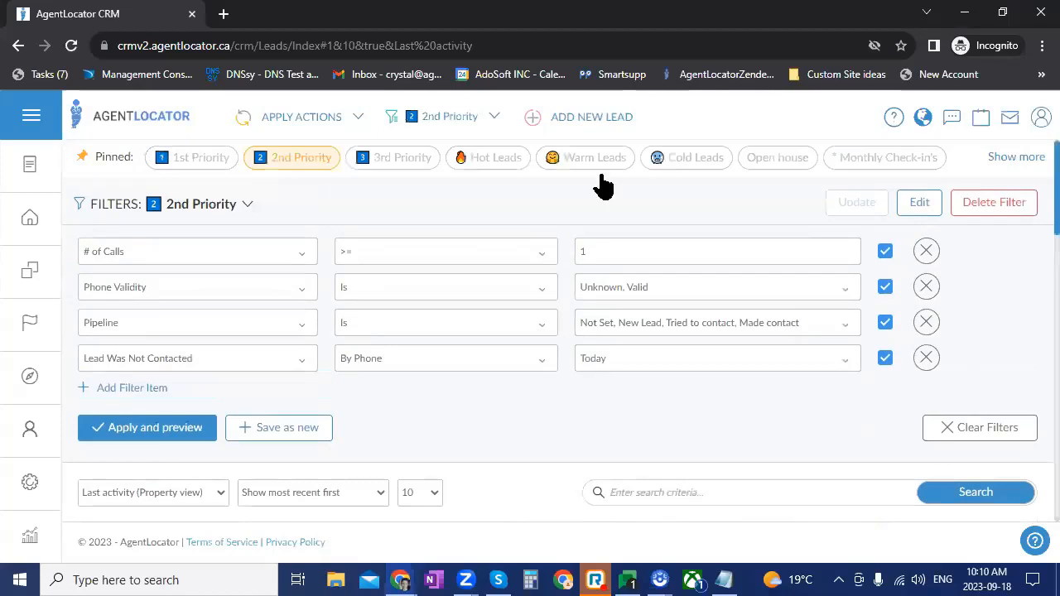
scroll(613, 189, "up", 1)
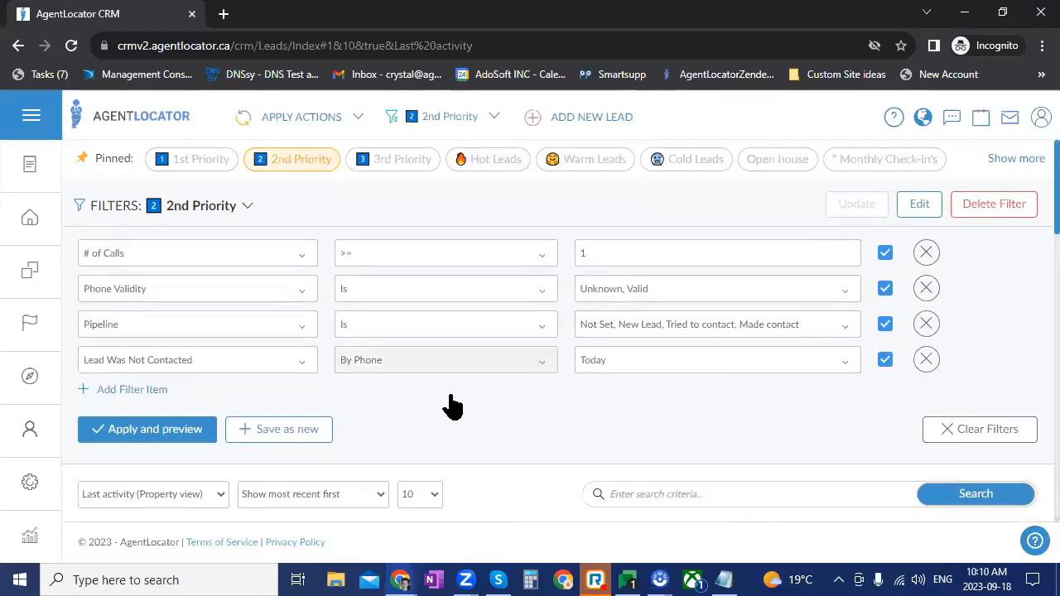
scroll(452, 406, "down", 2)
scroll(513, 494, "up", 2)
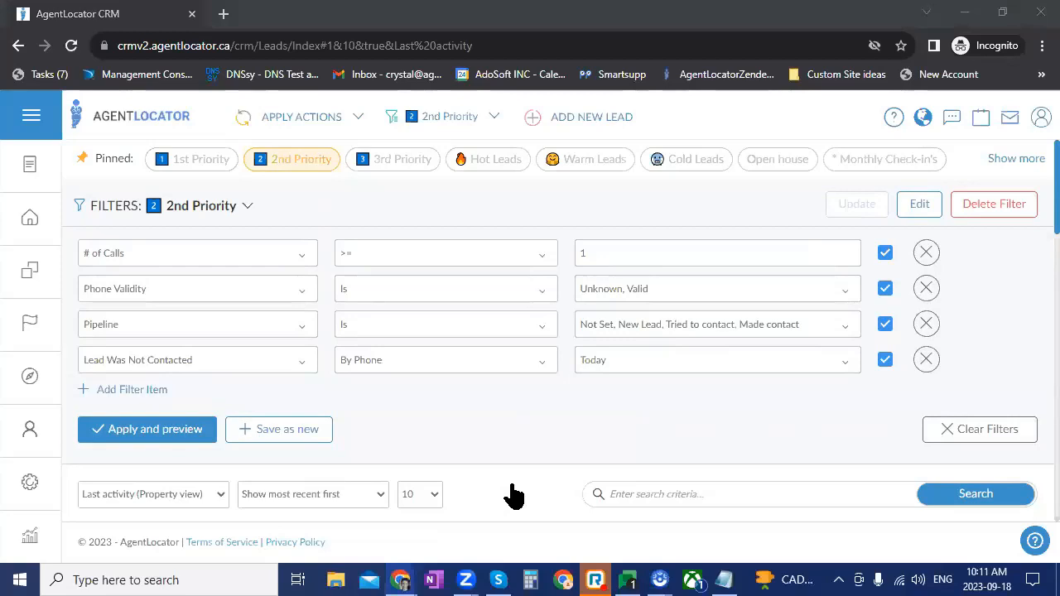
Look through the saved company filters and their pins, and expand the pinned filters to show all of them
left_click(497, 125)
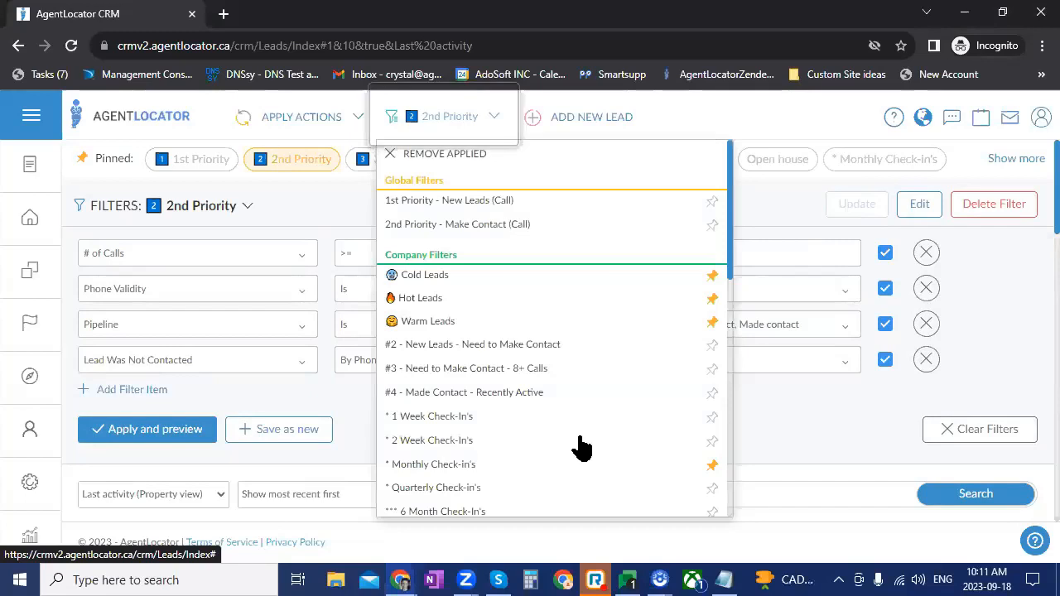
scroll(433, 260, "down", 2)
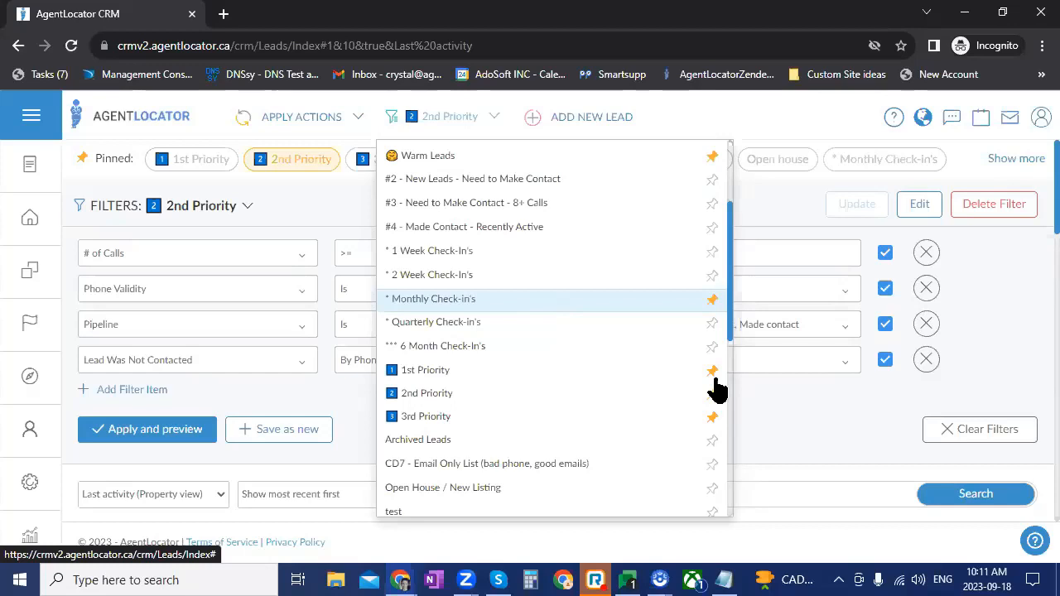
left_click(965, 170)
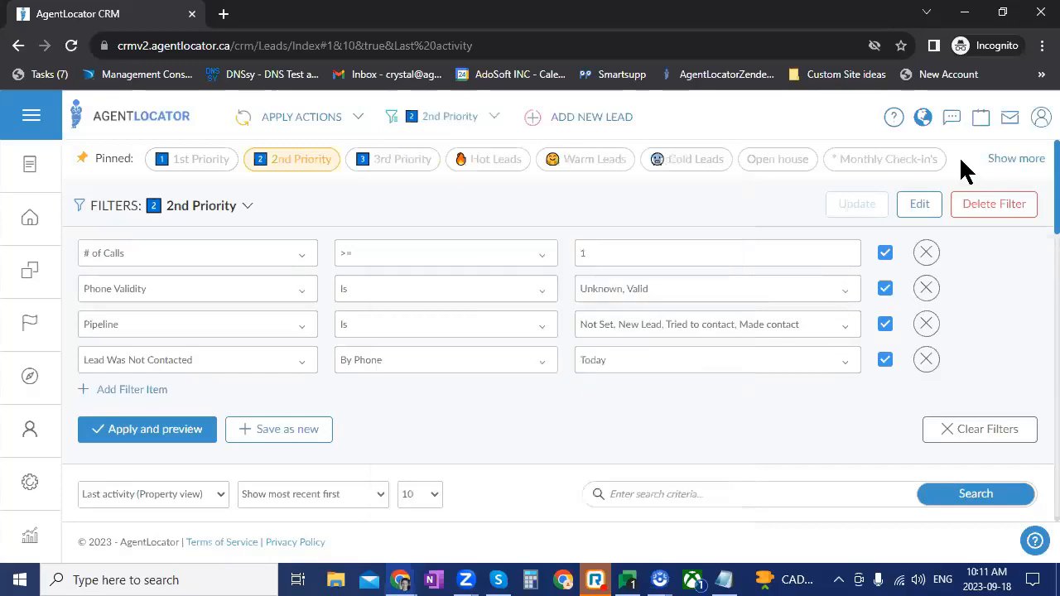
left_click(1011, 162)
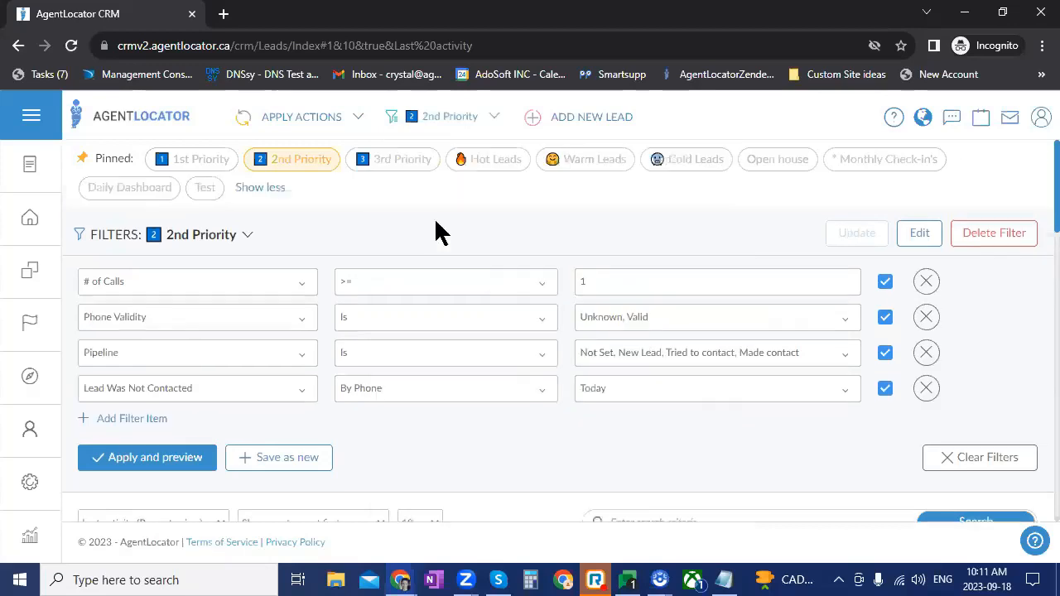
Apply the saved * 1 Week Check-In's filter and review its conditions and the leads it lists
left_click(464, 118)
left_click_drag(497, 319, 696, 316)
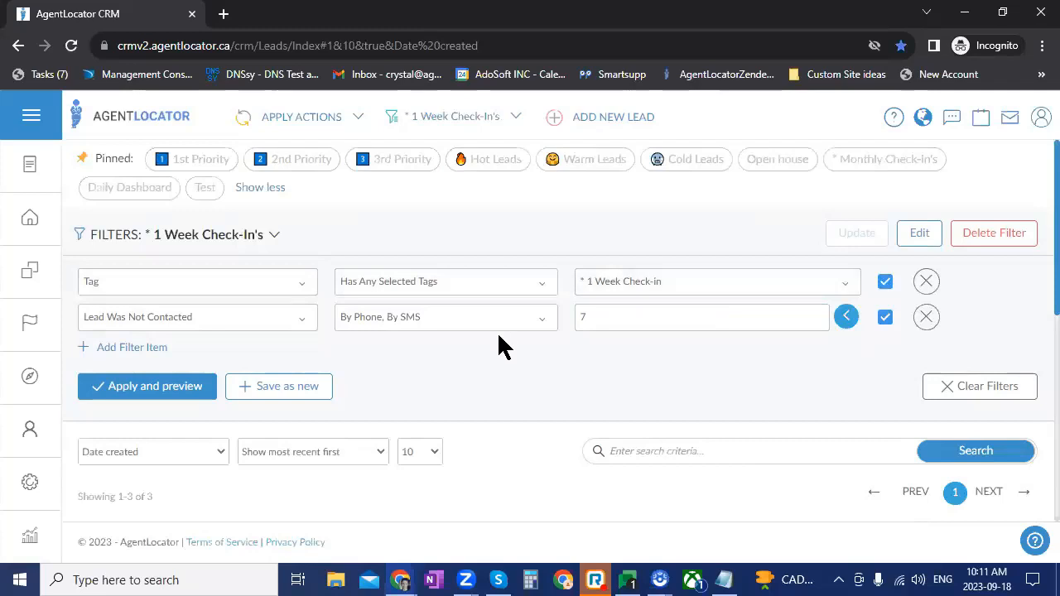
scroll(498, 348, "down", 3)
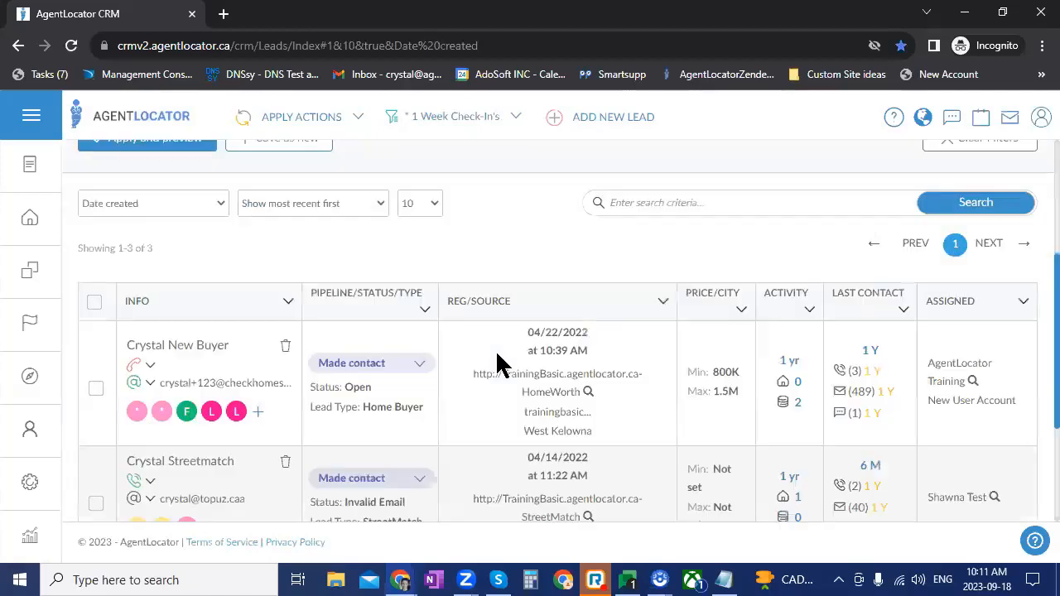
scroll(498, 436, "down", 3)
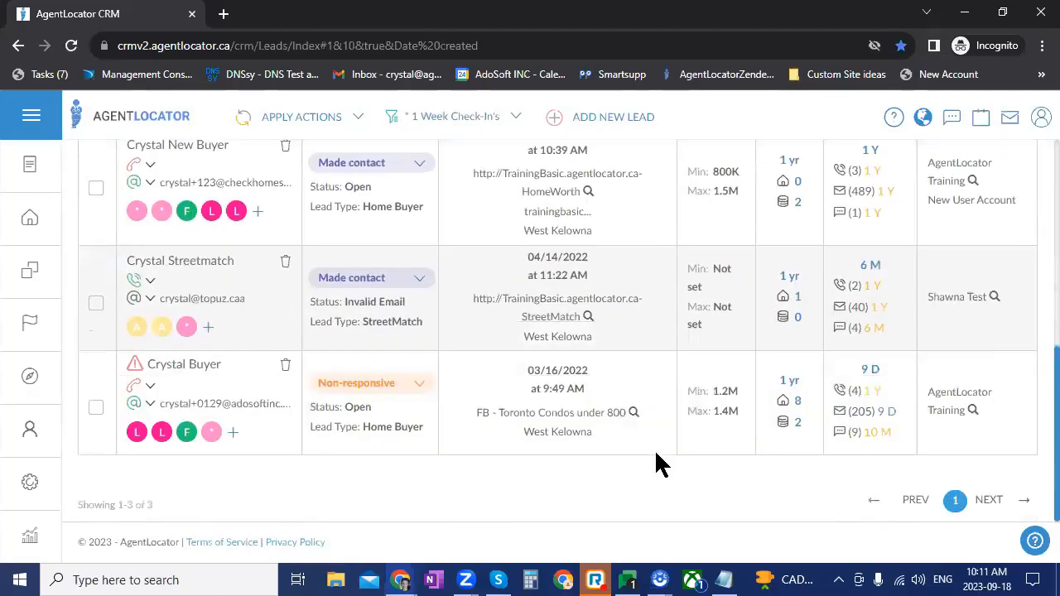
scroll(654, 449, "up", 2)
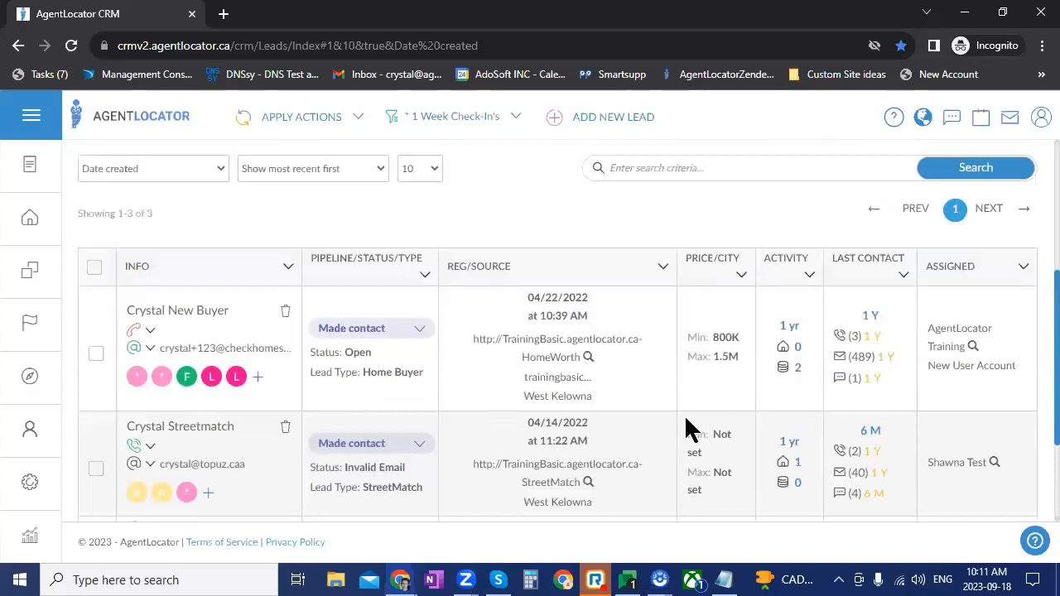
scroll(732, 426, "up", 1)
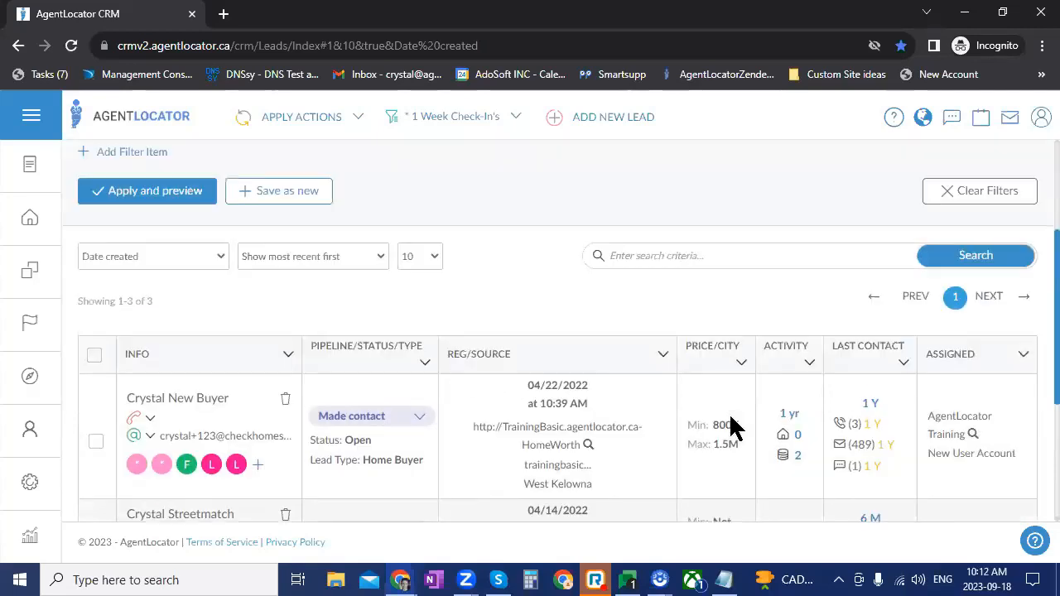
scroll(659, 323, "up", 2)
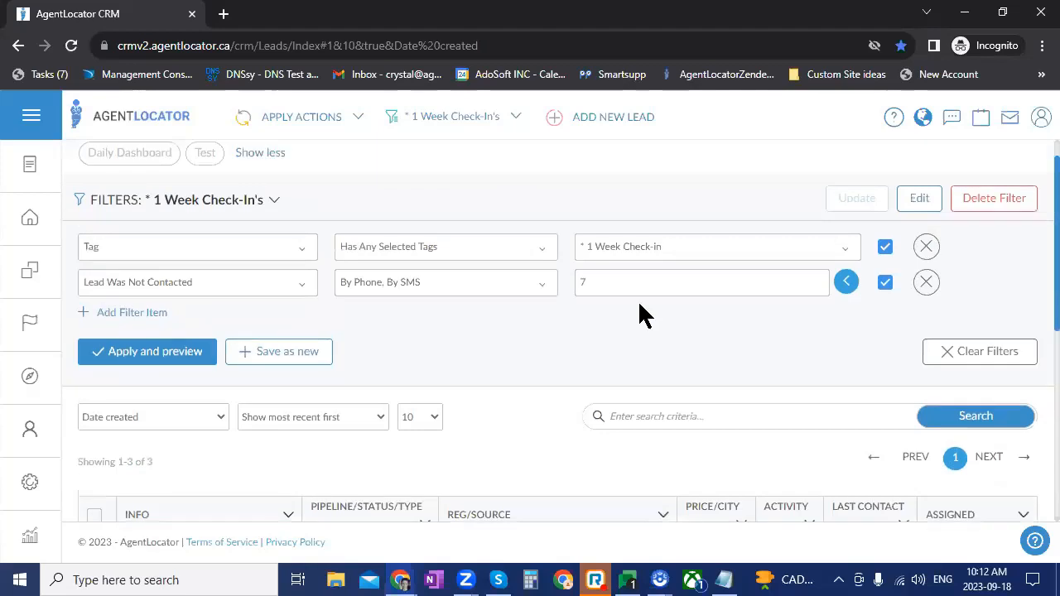
Apply the saved * 2 Week Check-In's filter and view the tags of the first listed lead without changing them
left_click(492, 117)
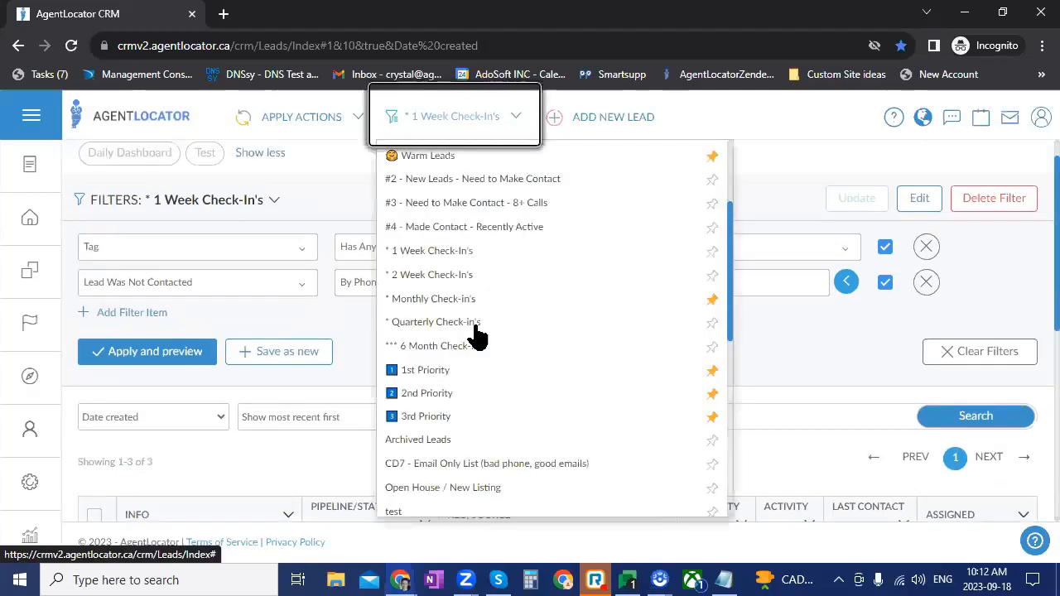
left_click(488, 277)
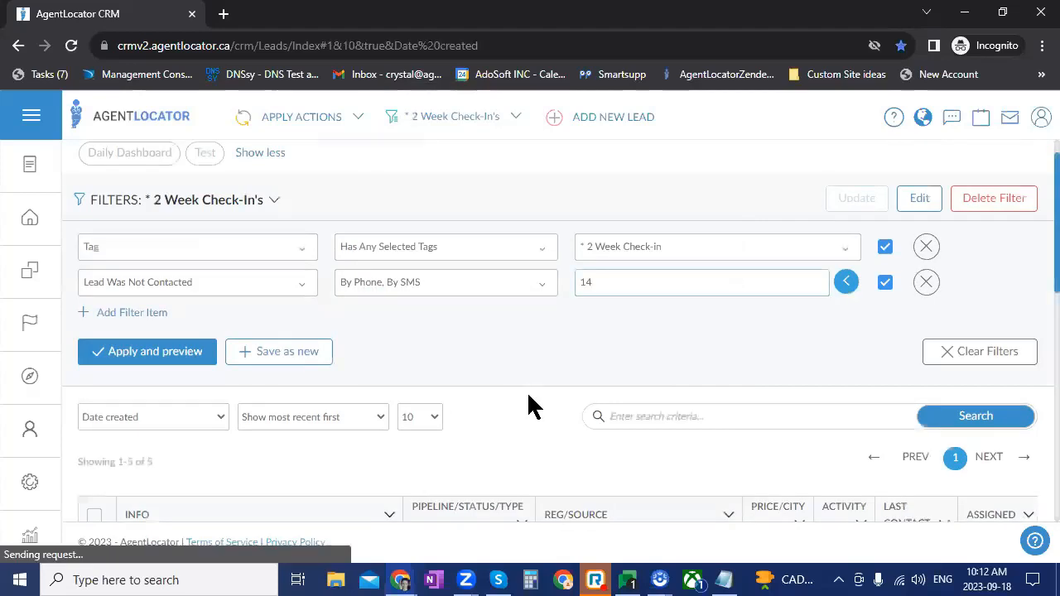
scroll(580, 381, "down", 4)
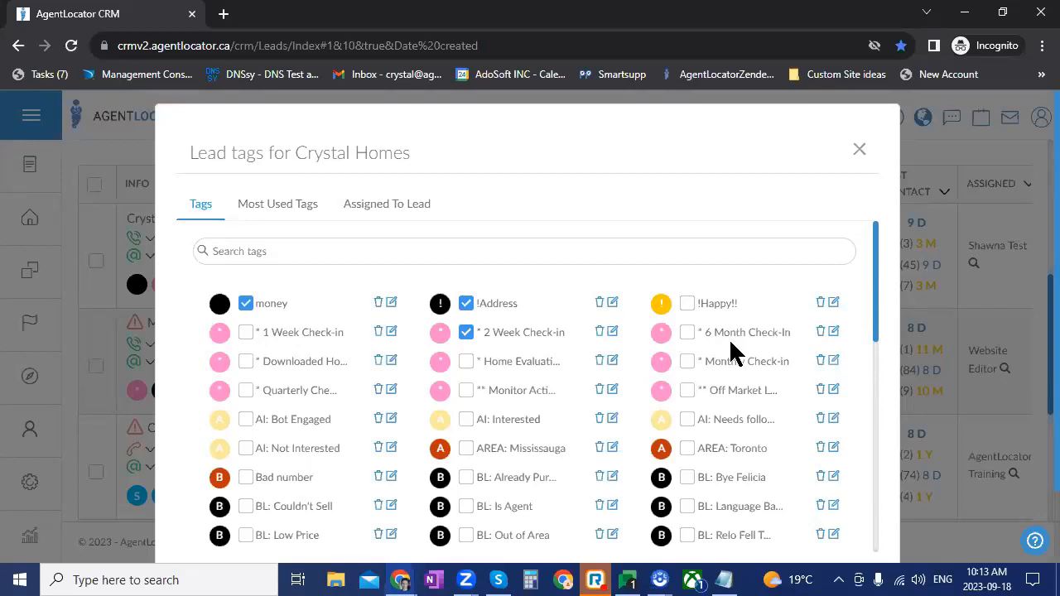
key("Escape")
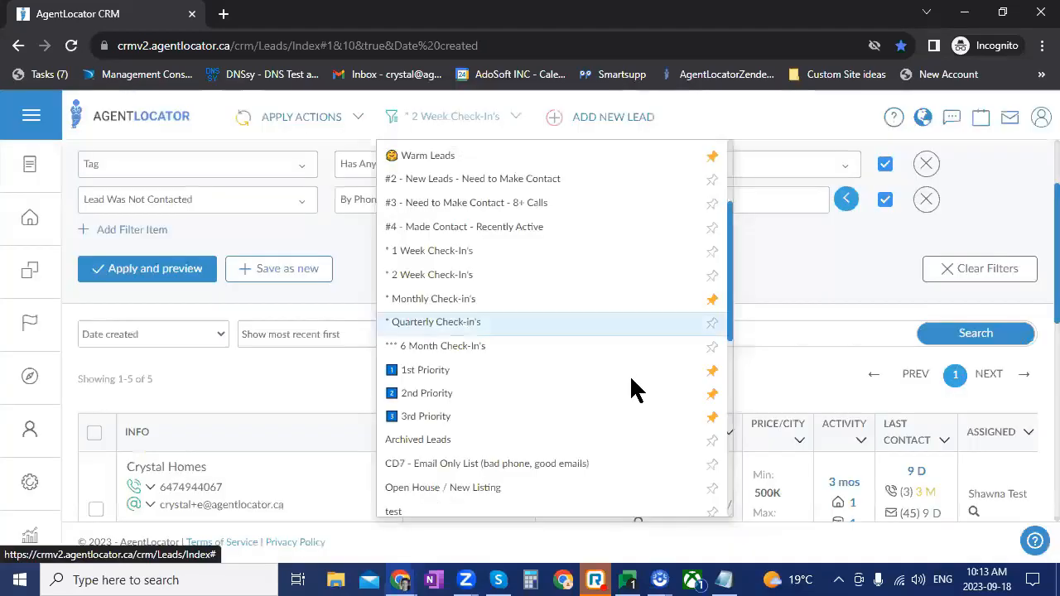
Apply the saved * Quarterly Check-in's filter and examine the listed lead's last contact details and tags
left_click(634, 386)
scroll(489, 367, "down", 2)
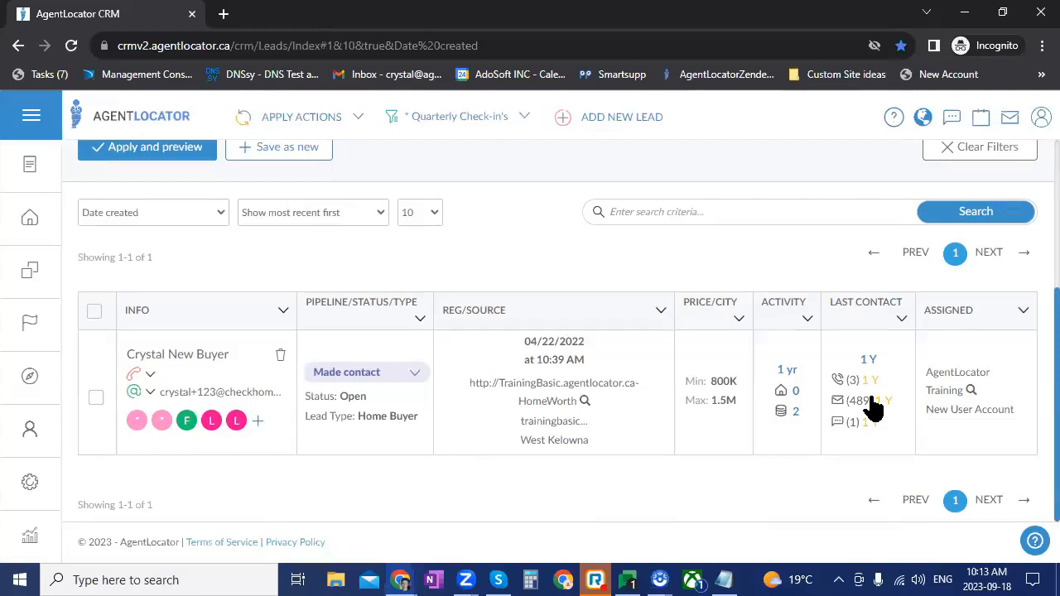
mouse_move(872, 400)
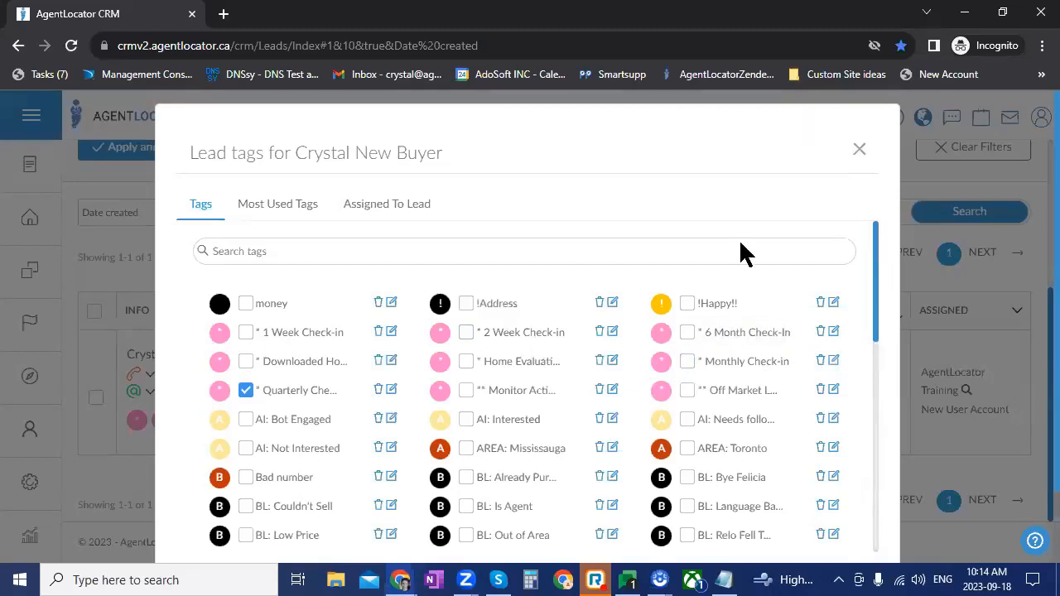
key("Escape")
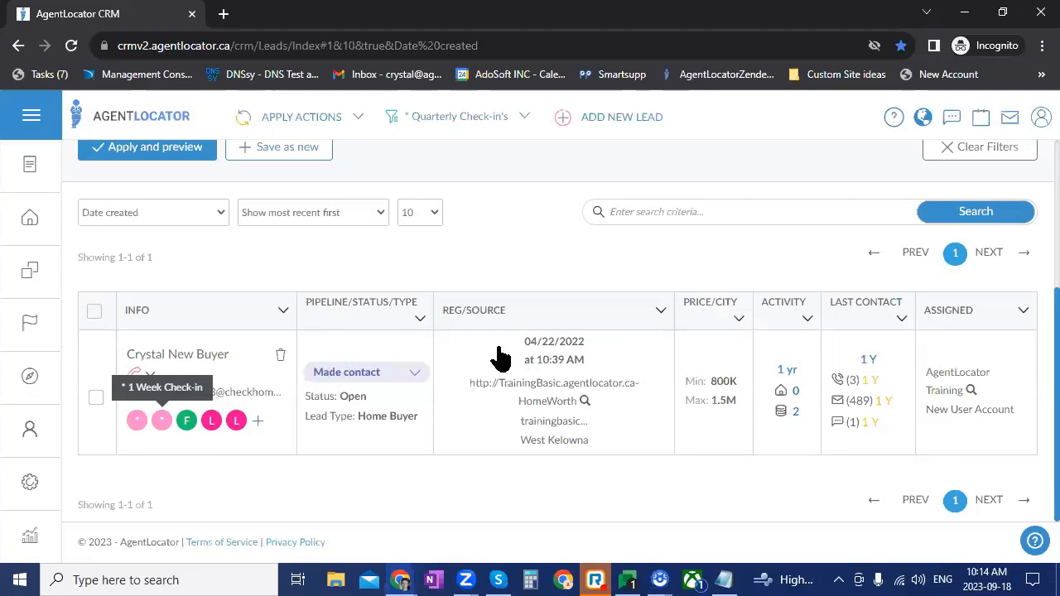
Apply the pinned Warm Leads filter and add a Tag condition set to Does Not Have Selected Tags
scroll(505, 354, "up", 3)
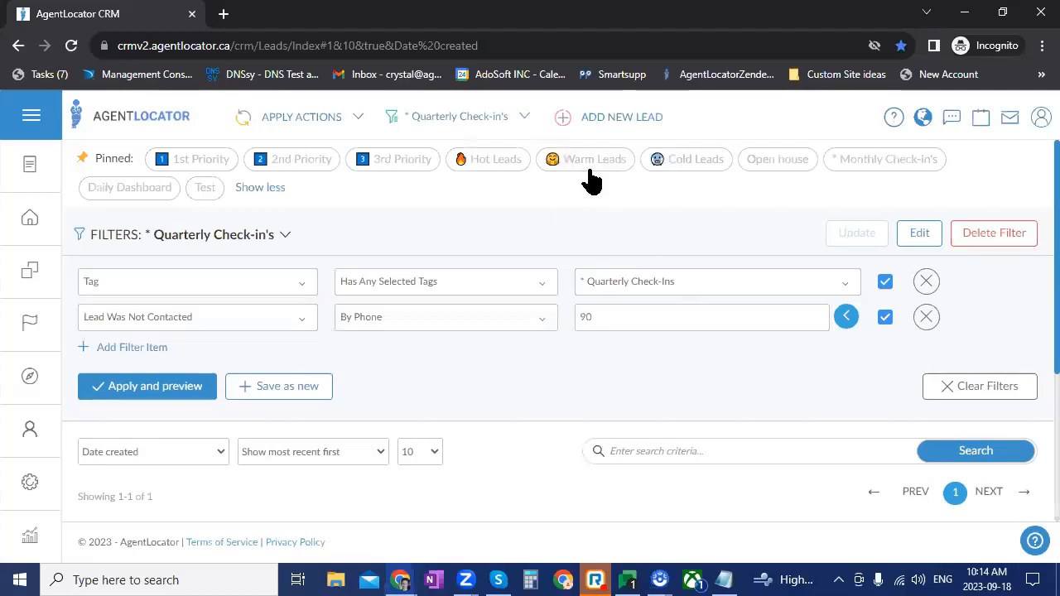
left_click(591, 174)
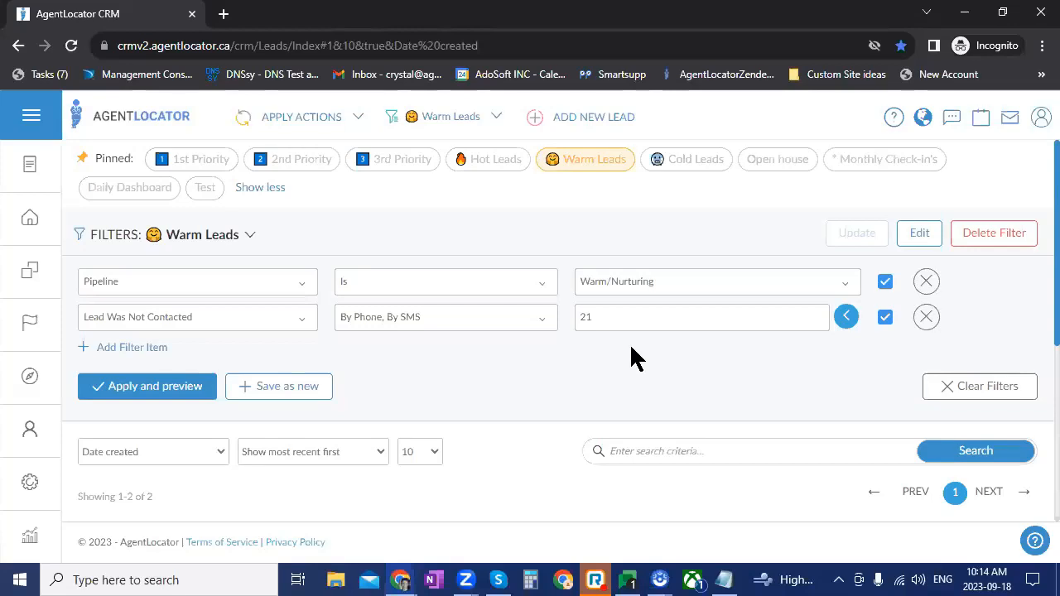
scroll(439, 366, "down", 1)
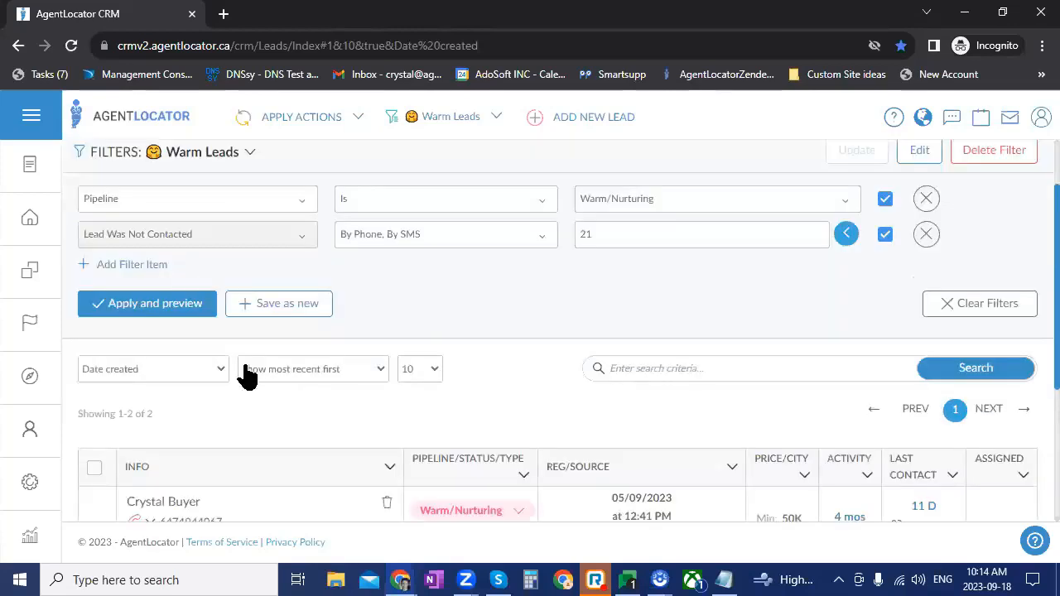
left_click(367, 282)
type("tag")
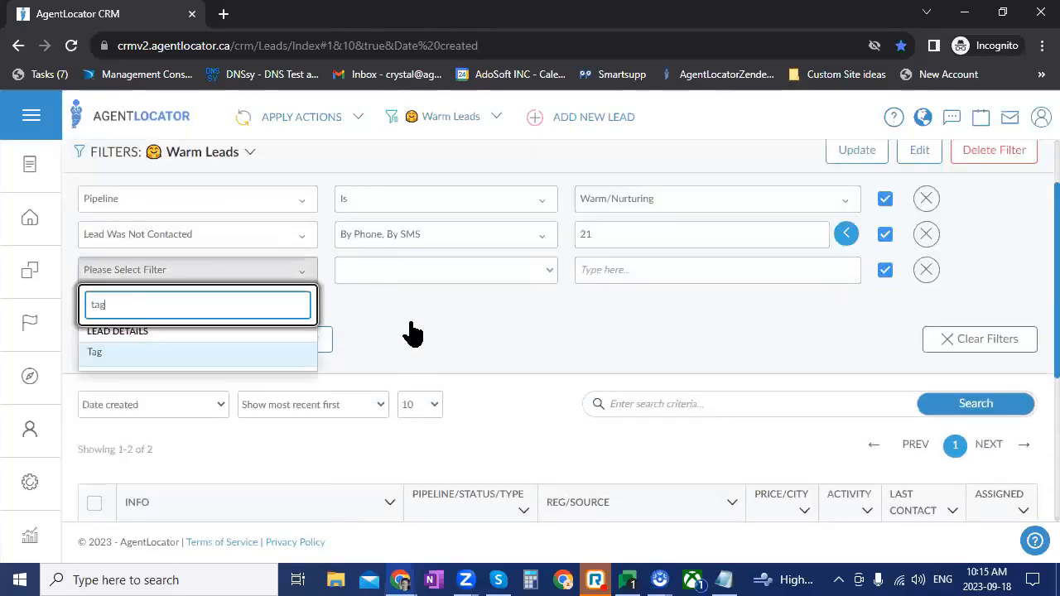
key("Return")
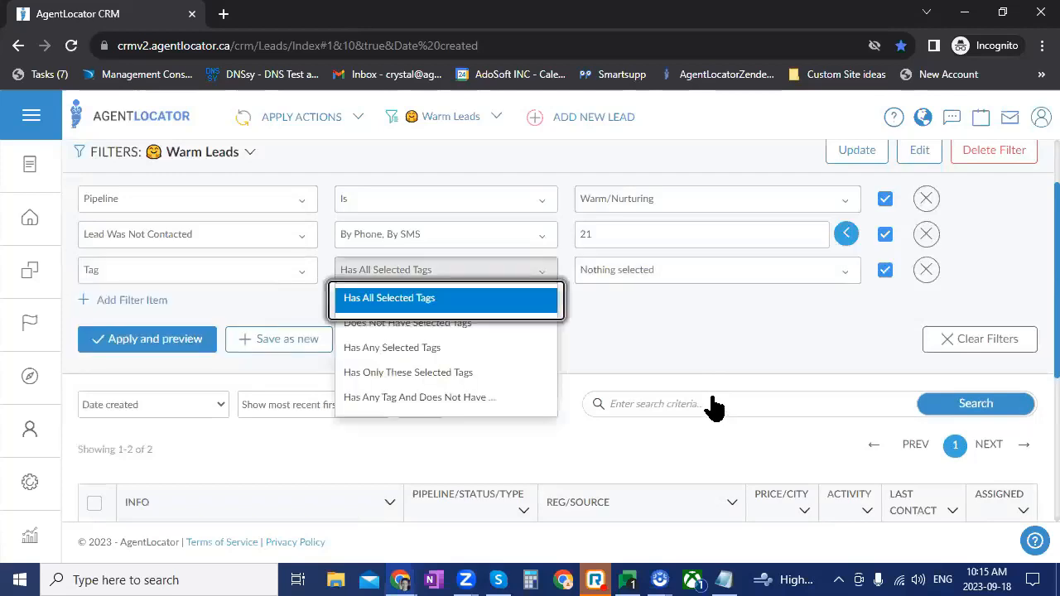
key("Down")
key("Return")
Select the check-in tags for the new Tag condition, including * 1 Week Check-in, * 2 Week Check-in and * 6 Month Check-In
scroll(687, 472, "down", 1)
scroll(704, 481, "up", 3)
left_click(721, 474)
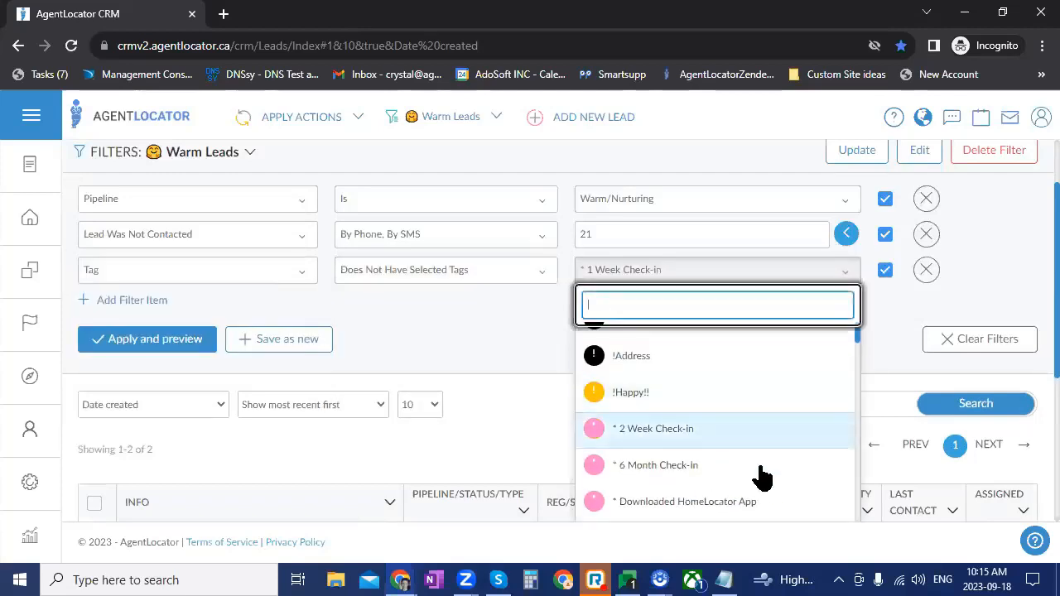
key("Return")
key("Return")
key("Down")
key("Return")
key("Return")
key("Up")
key("Up")
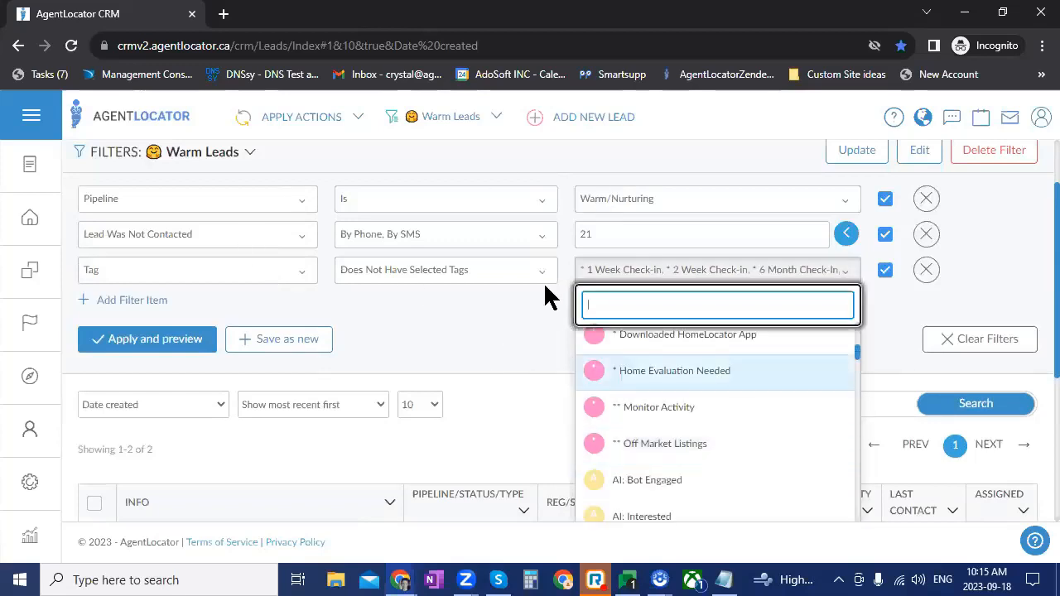
key("Escape")
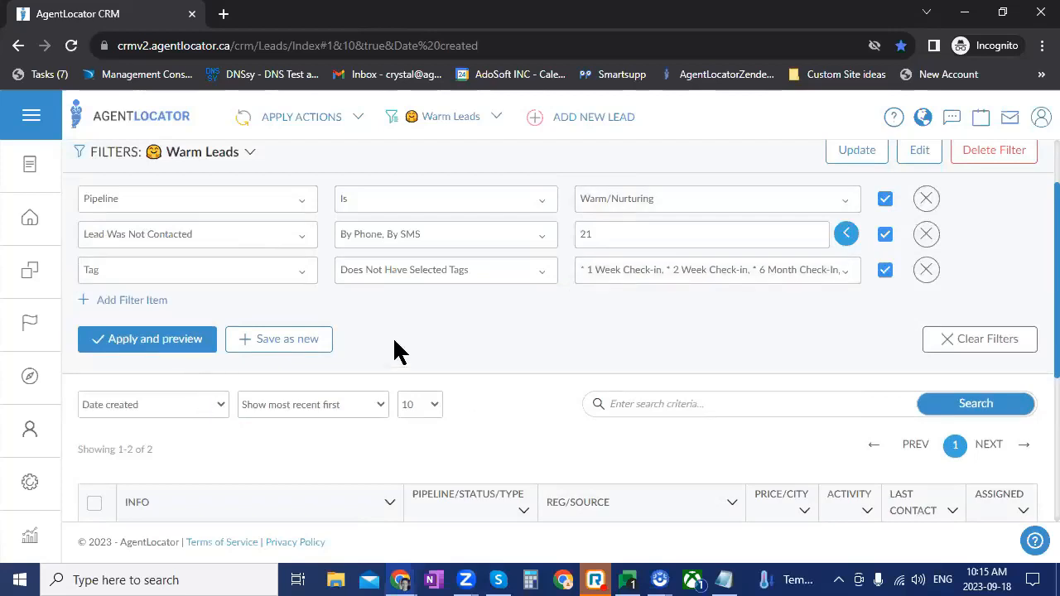
Preview the leads matching the revised conditions and save the changes to the Warm Leads filter
left_click(148, 339)
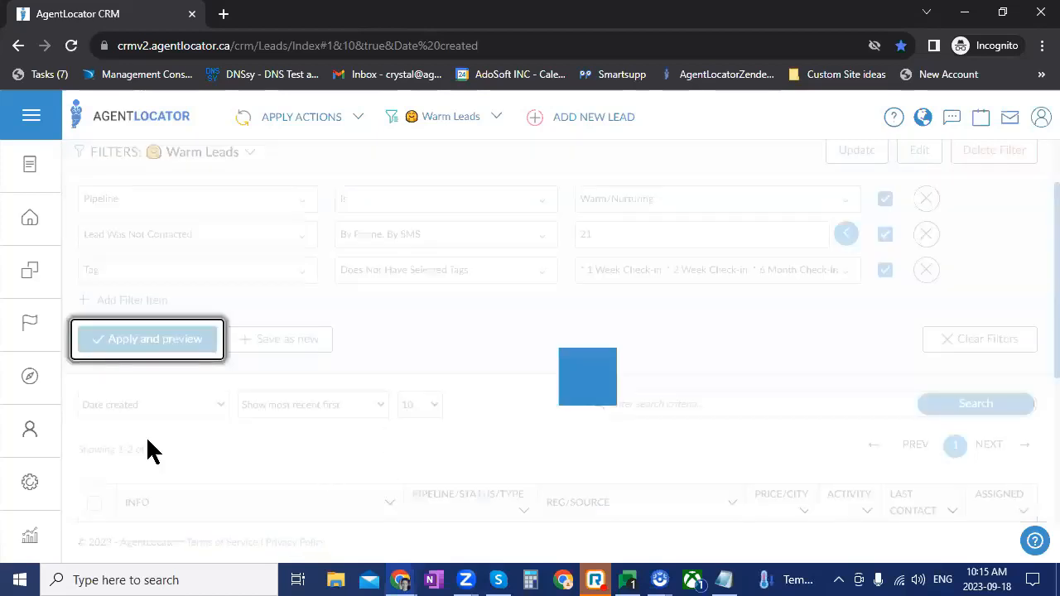
scroll(222, 447, "down", 2)
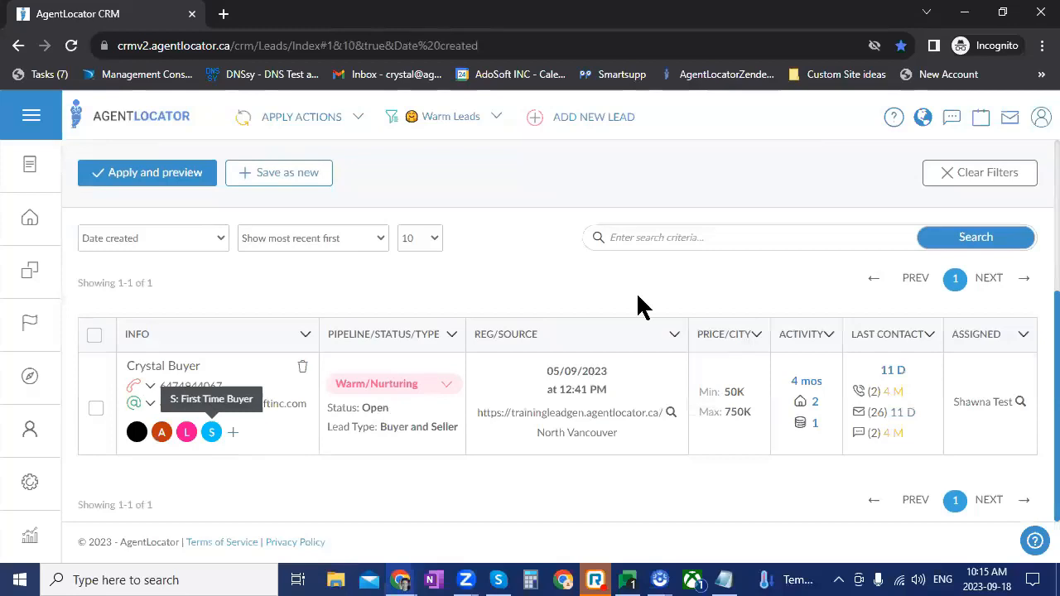
scroll(572, 249, "up", 3)
scroll(576, 265, "up", 1)
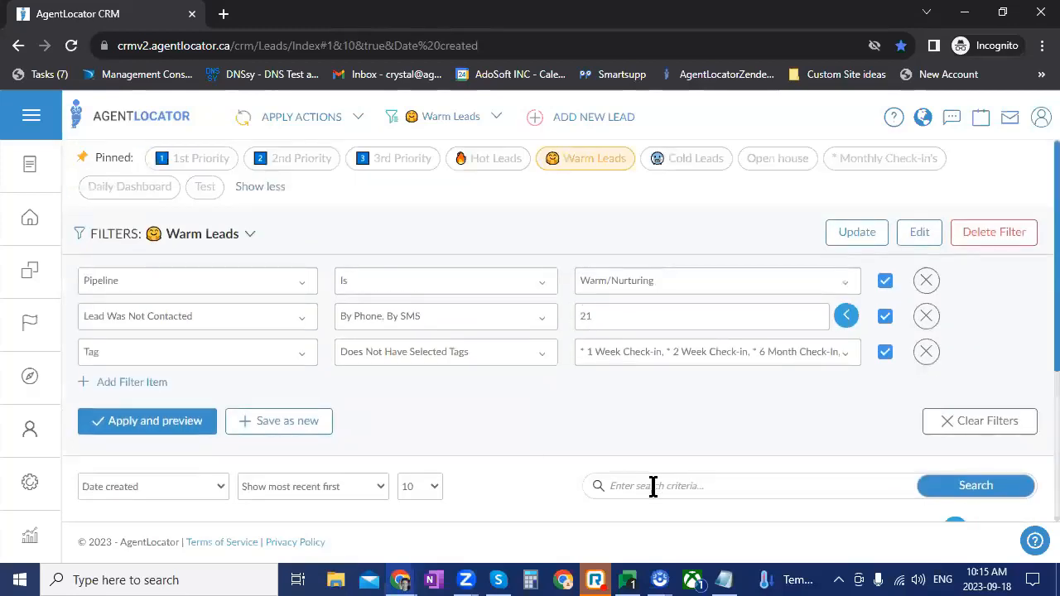
left_click(857, 234)
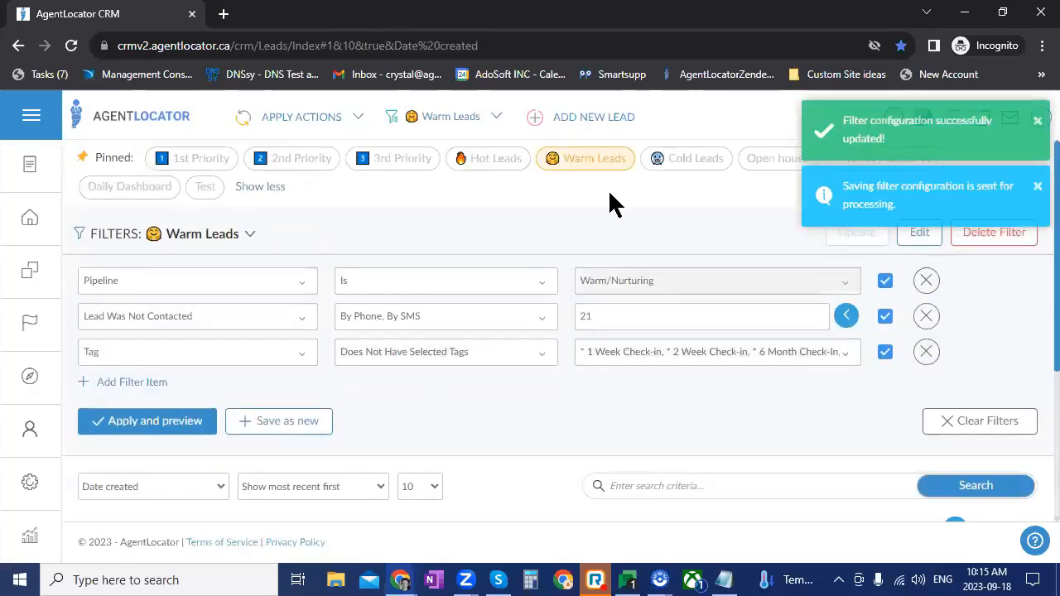
left_click(479, 131)
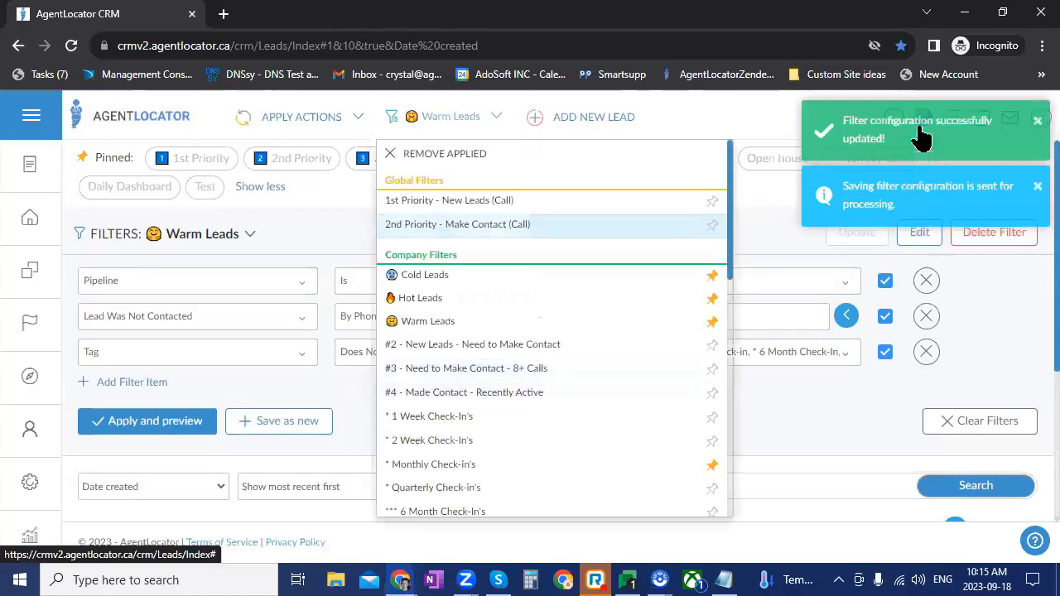
left_click(1032, 182)
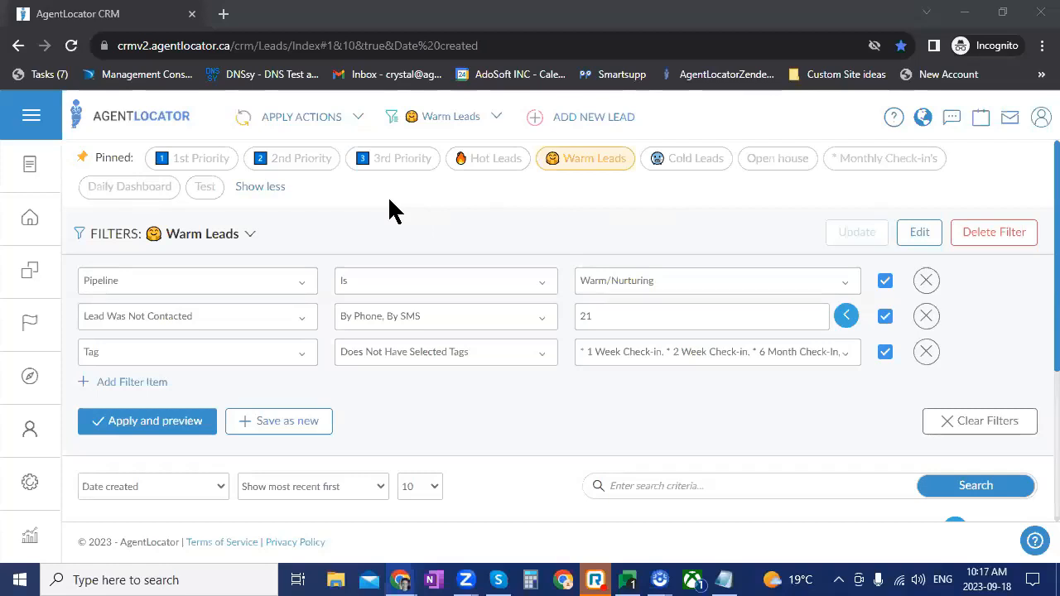
Open the listed warm lead's record and call the lead's main phone number through the dialer, allowing microphone use
scroll(395, 390, "down", 3)
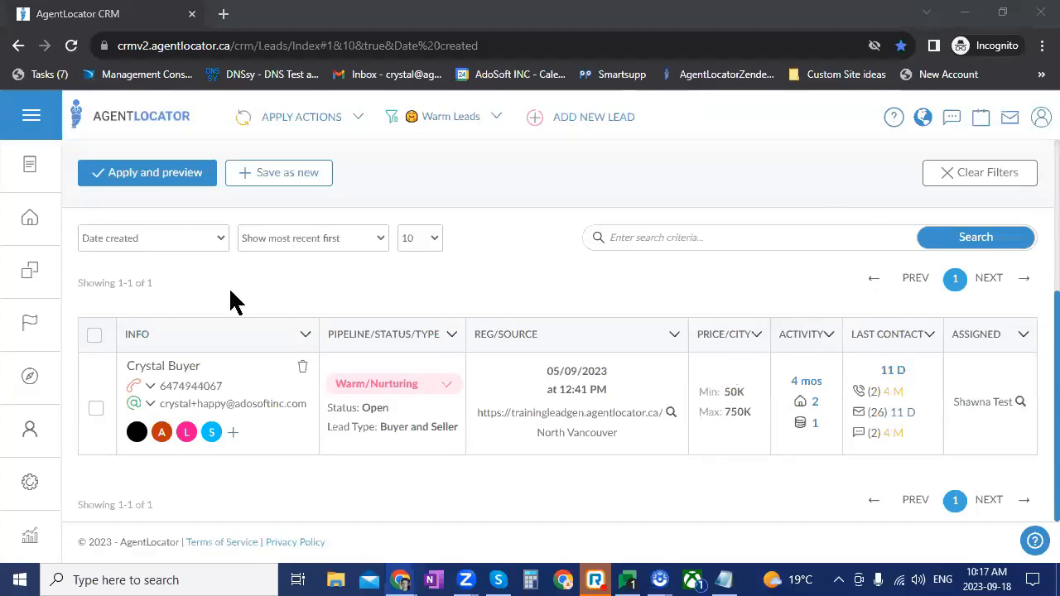
left_click(173, 375)
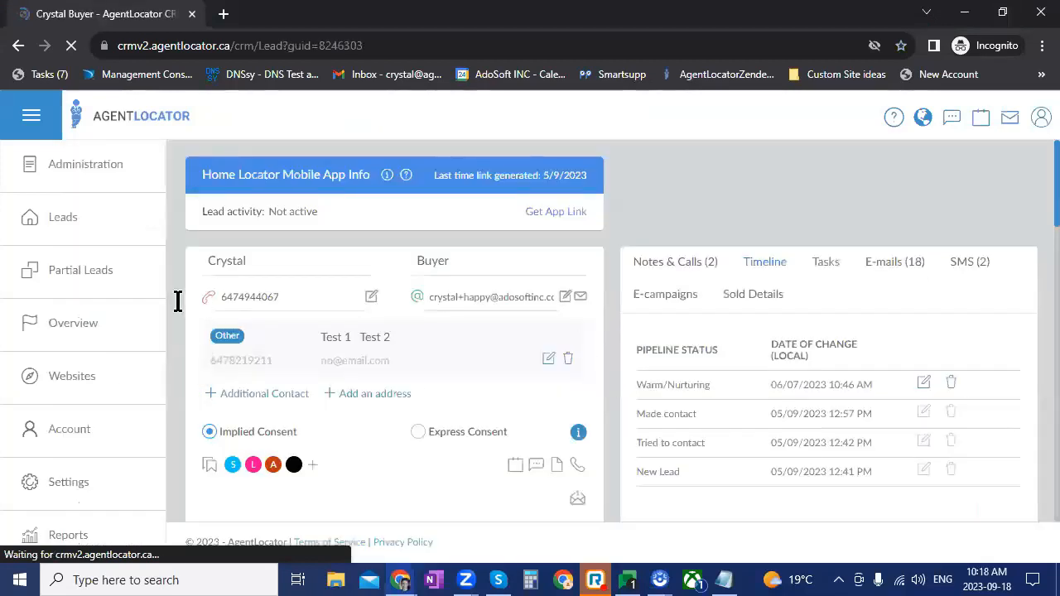
left_click(151, 306)
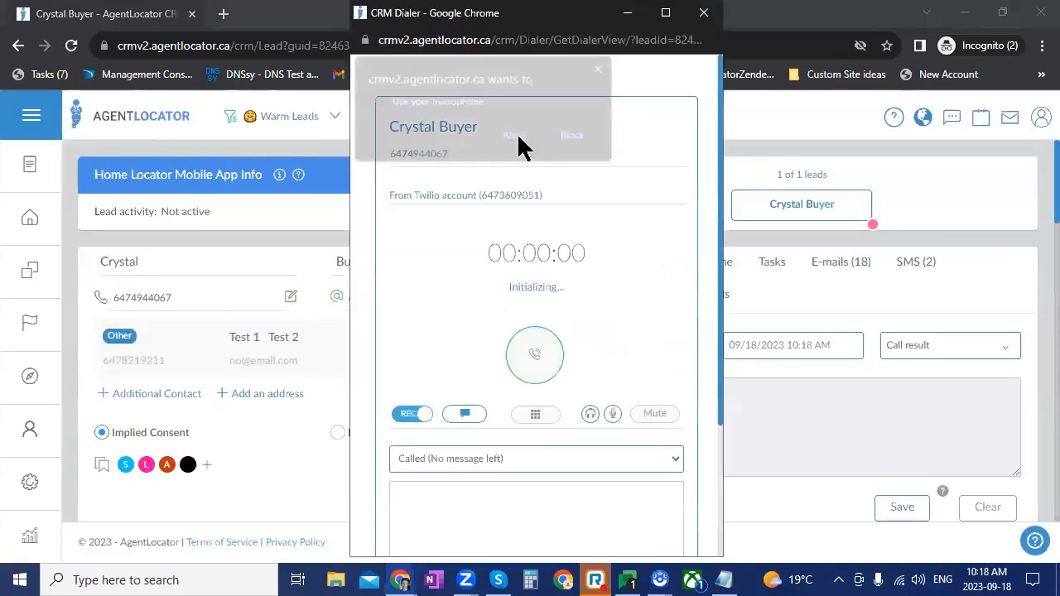
scroll(540, 272, "down", 1)
left_click(513, 134)
left_click(535, 273)
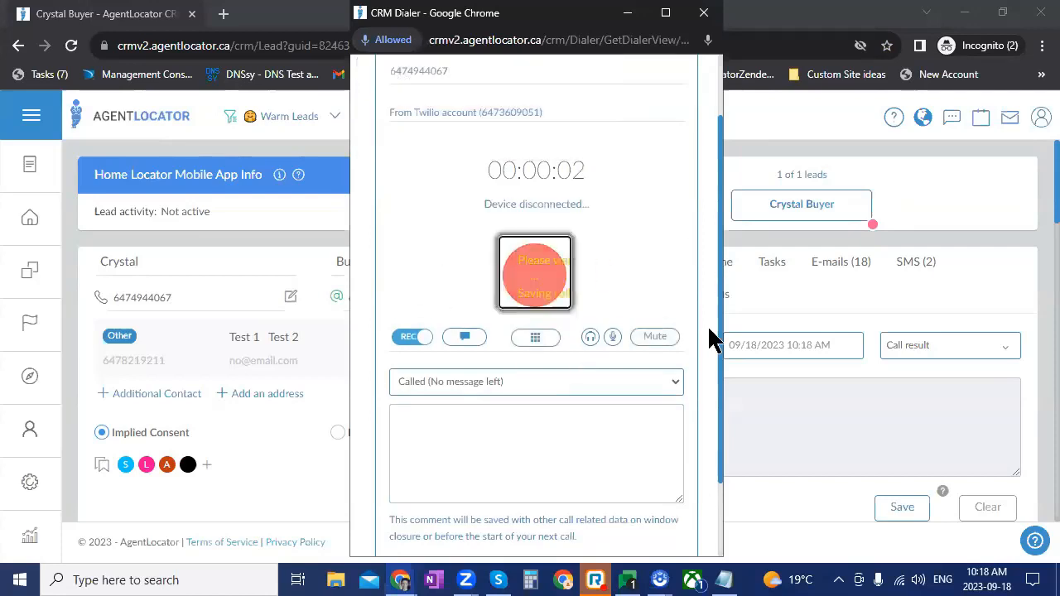
Add the note "this is the notes" to the finished call, save it and leave the dialer
left_click(513, 473)
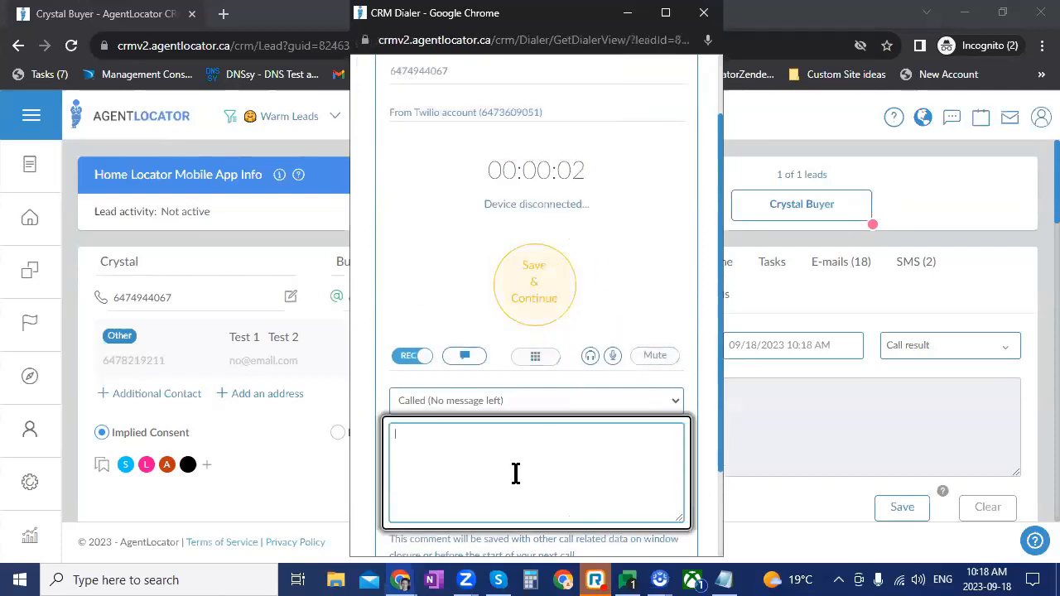
type("th")
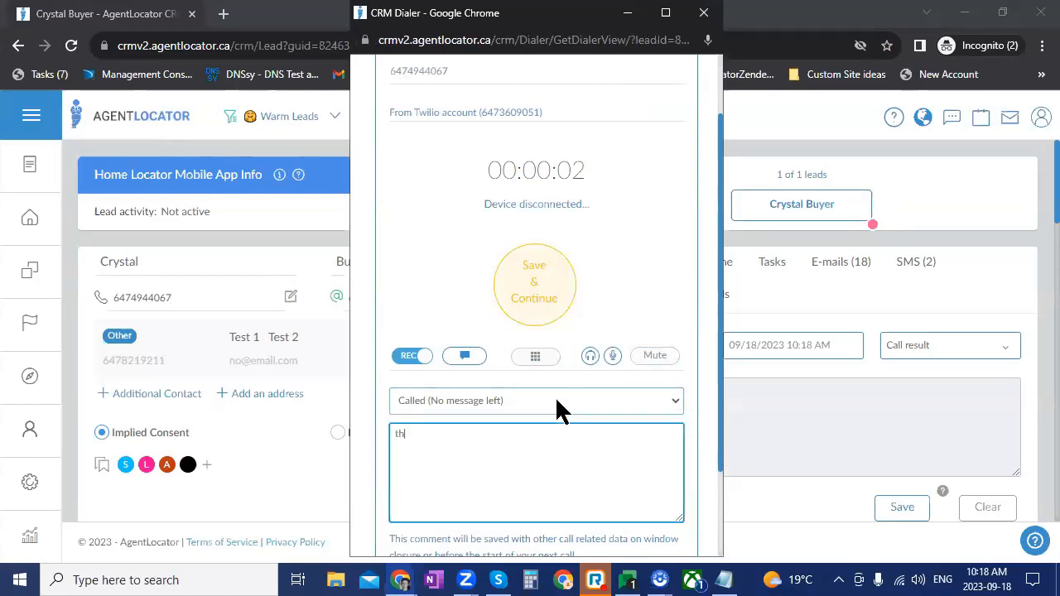
type("is is the noters")
left_click(567, 299)
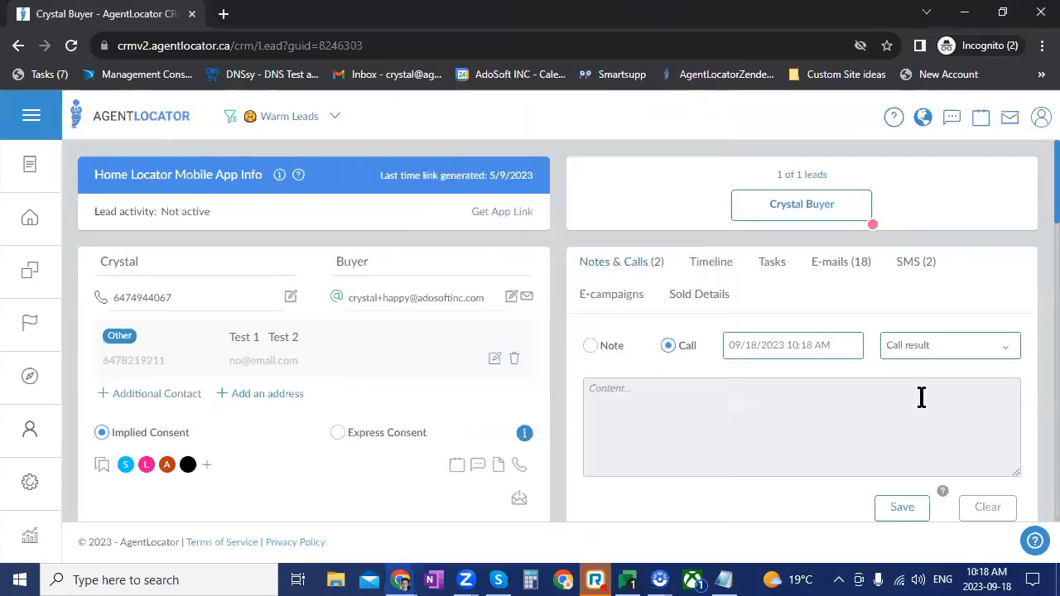
Reload the lead's record and check the note stored in the latest call entry
scroll(920, 397, "down", 3)
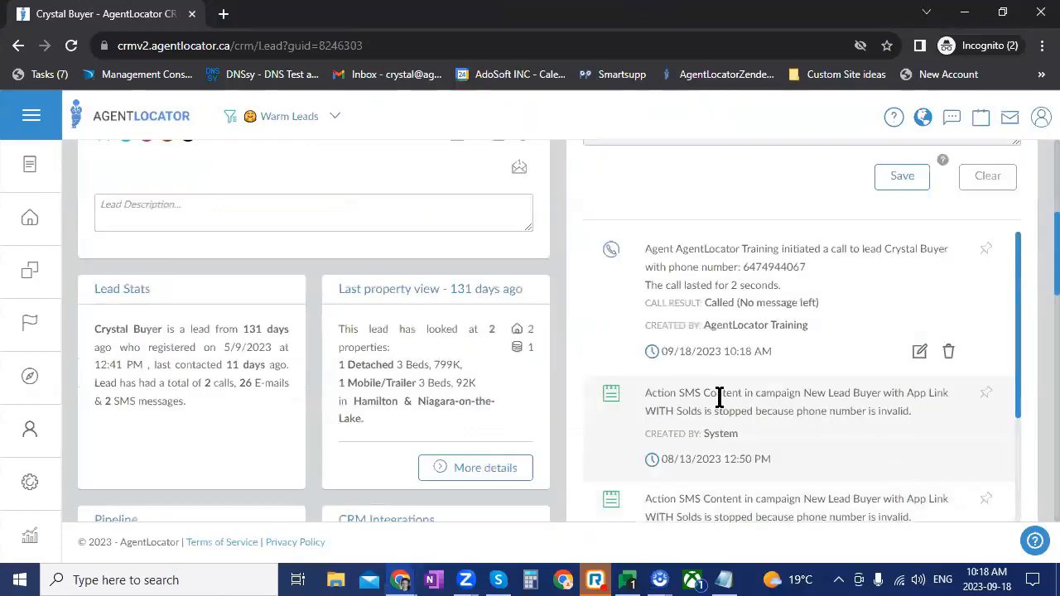
left_click(72, 47)
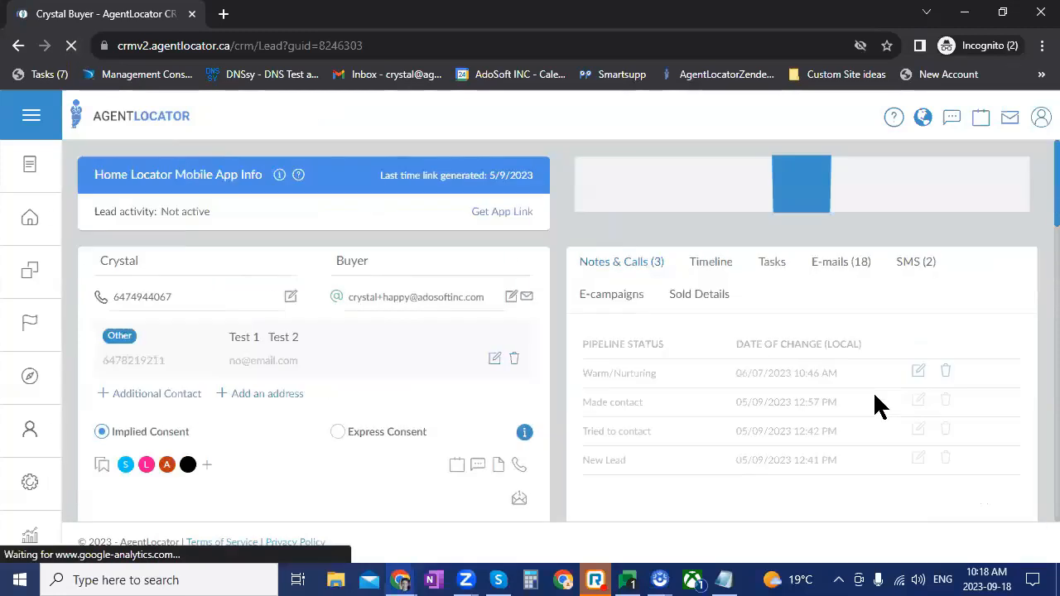
scroll(878, 405, "down", 3)
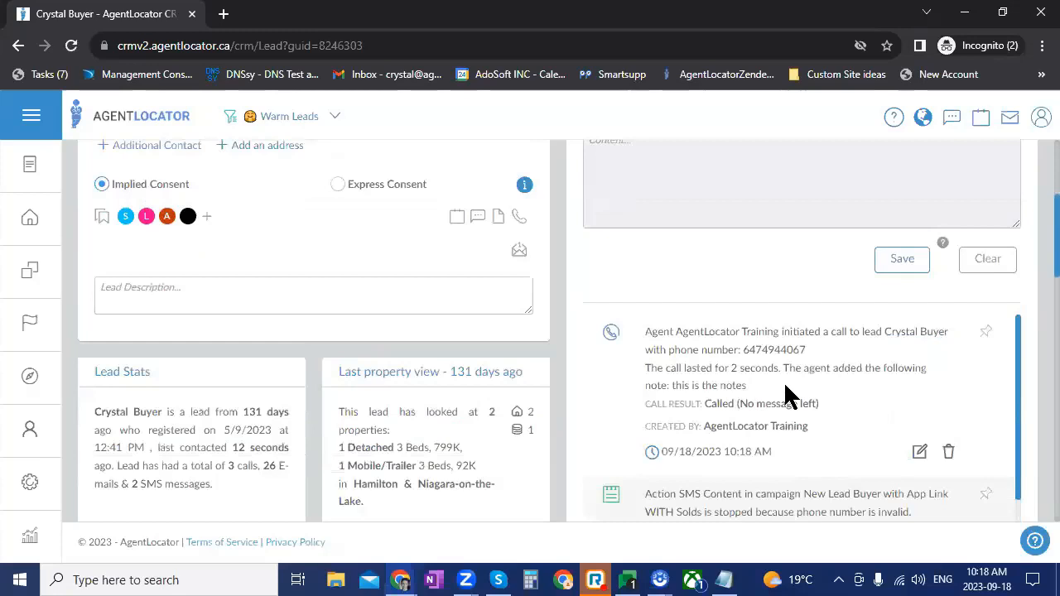
left_click_drag(671, 386, 749, 387)
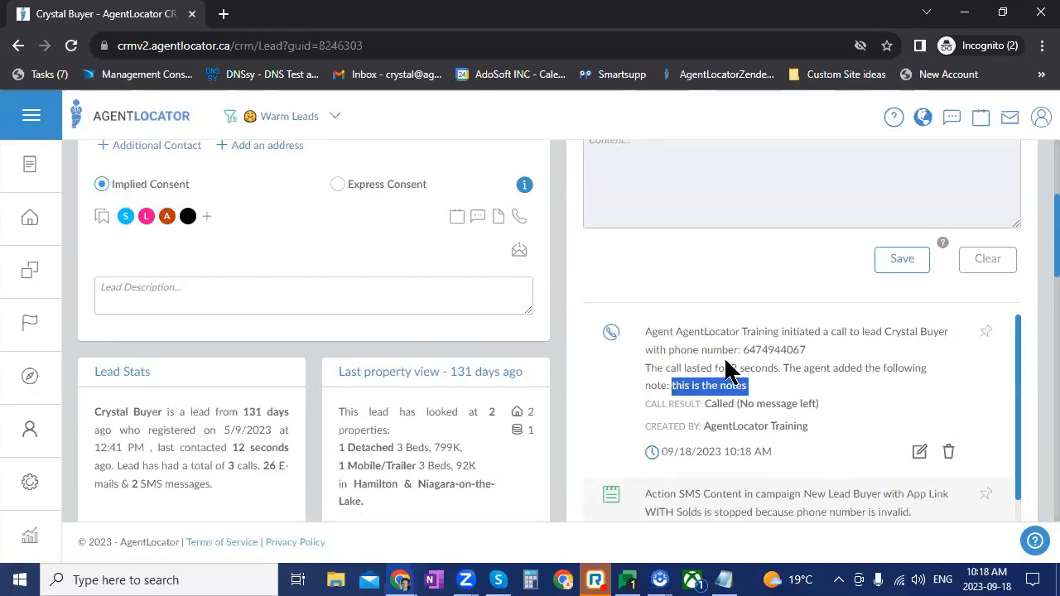
scroll(726, 370, "up", 1)
scroll(727, 370, "up", 3)
View the call result and content fields for logging a call manually, without entering anything
left_click(949, 345)
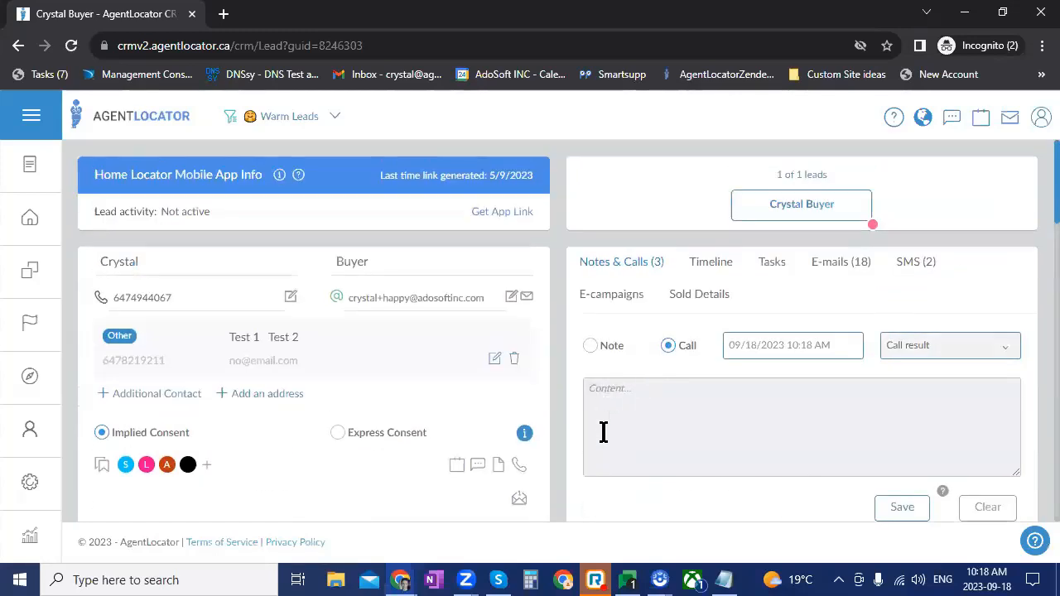
left_click(606, 395)
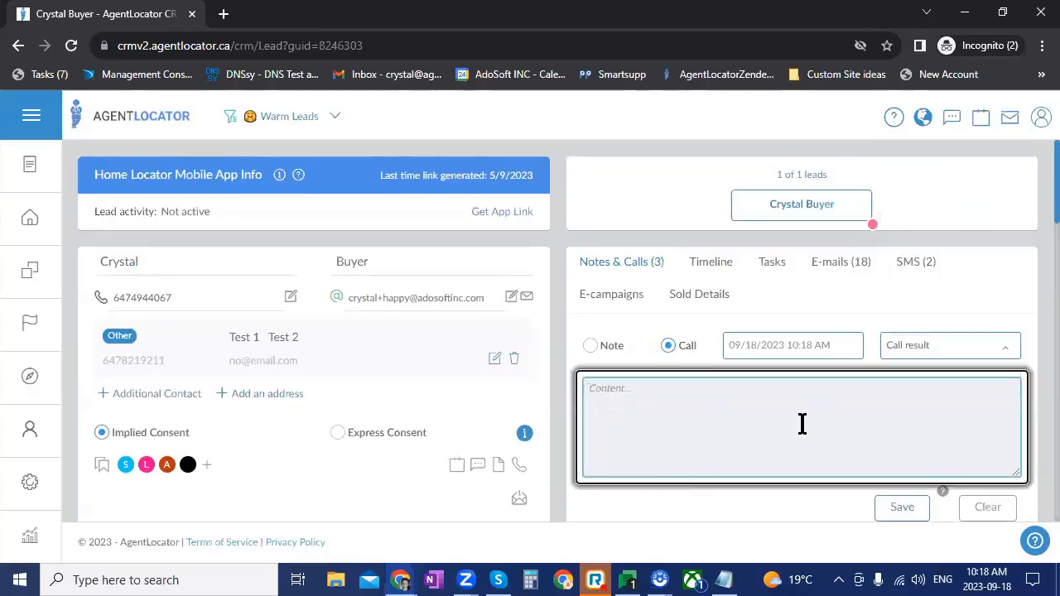
left_click(605, 358)
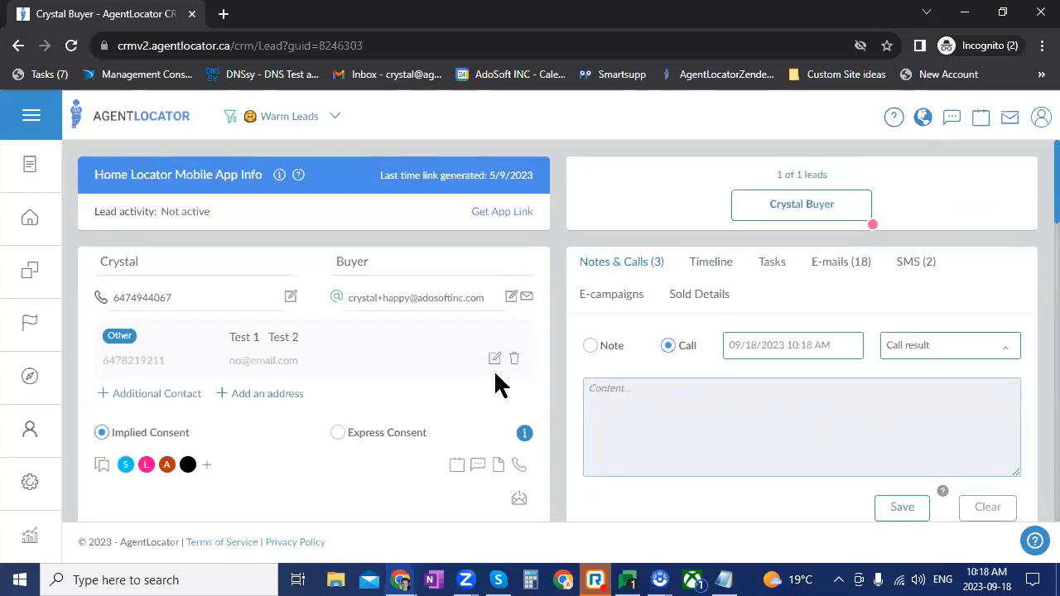
Copy the text "this is the notes" from the latest call entry into the lead description
scroll(734, 372, "down", 3)
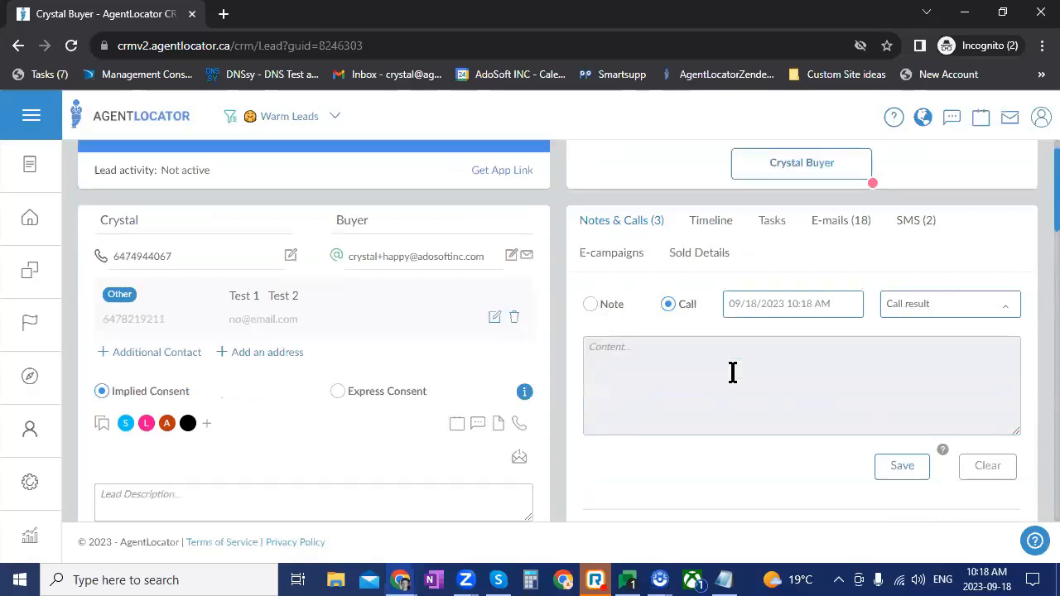
left_click(207, 302)
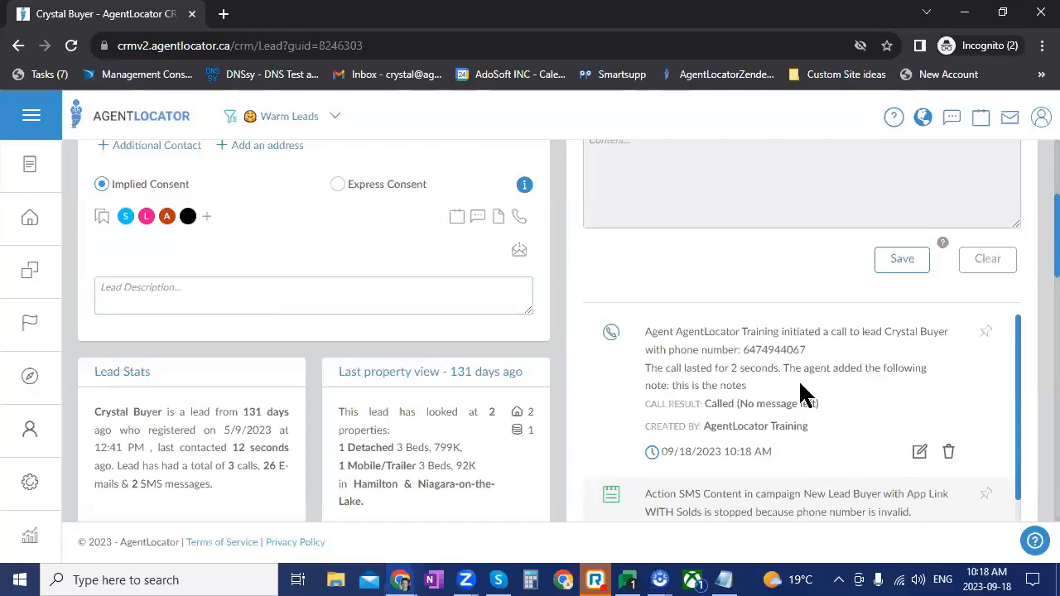
left_click_drag(800, 385, 644, 399)
key("ctrl+c")
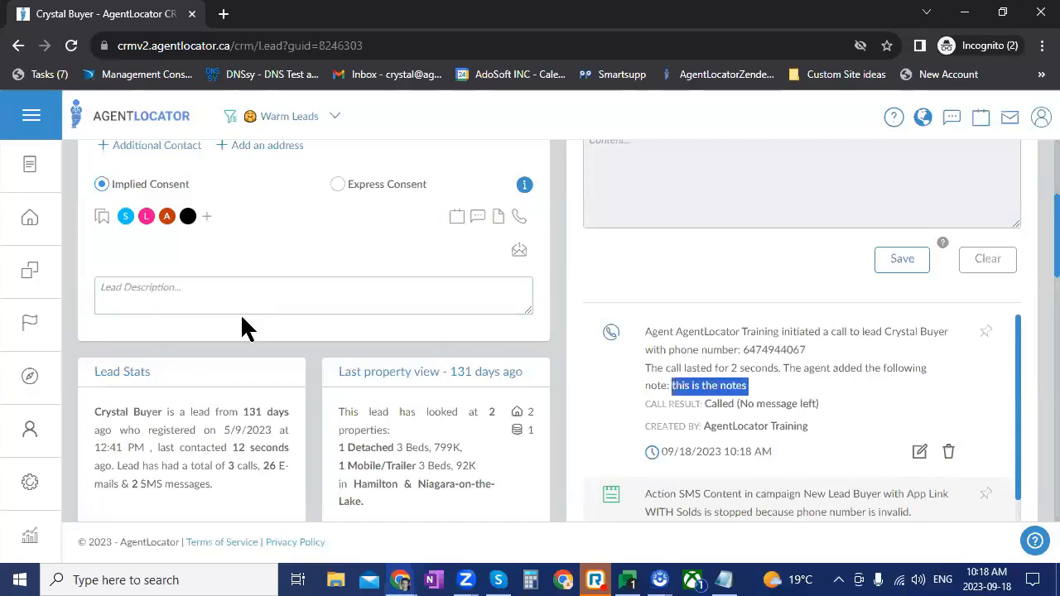
left_click(207, 299)
key("ctrl+v")
left_click(283, 245)
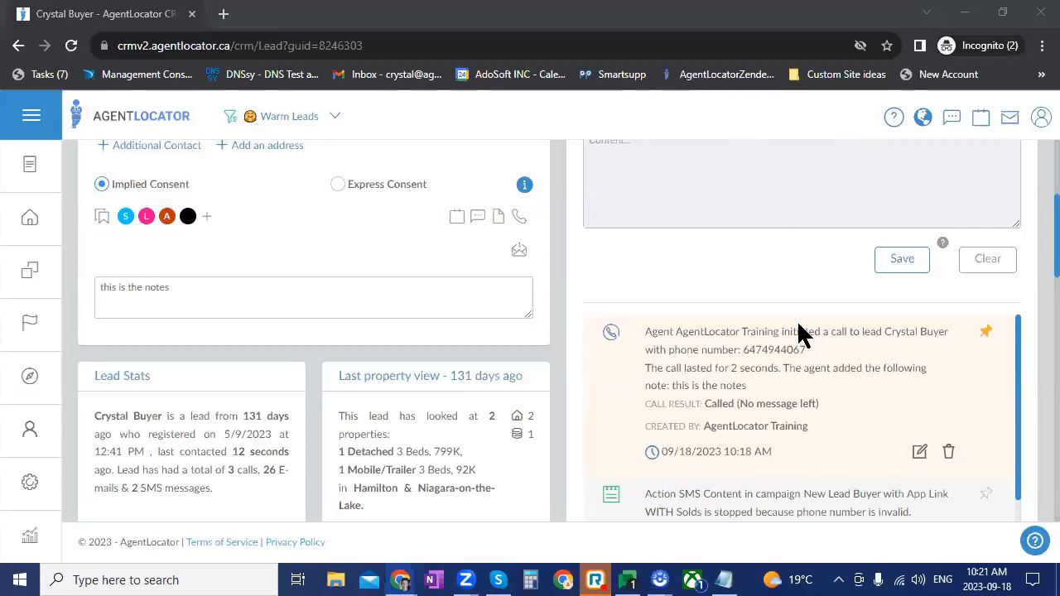
scroll(799, 323, "up", 1)
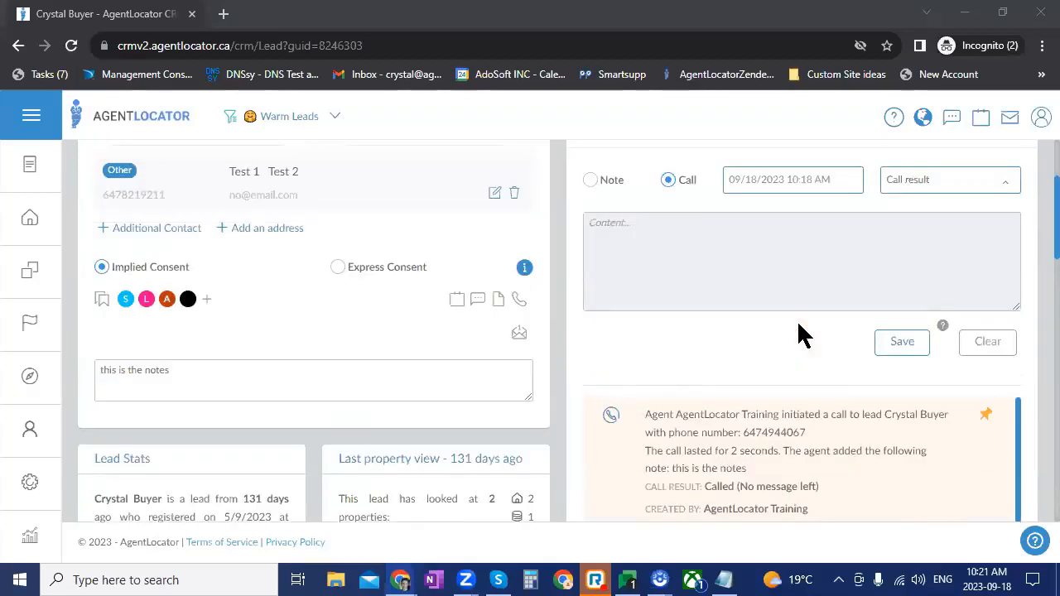
scroll(798, 324, "down", 2)
scroll(799, 325, "down", 4)
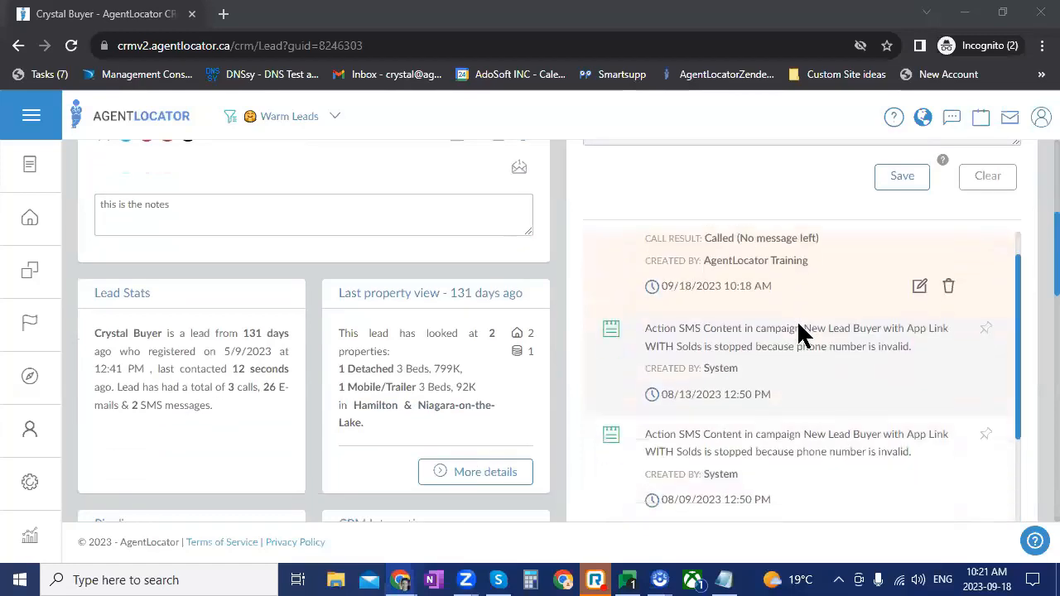
scroll(800, 334, "up", 2)
scroll(799, 326, "up", 2)
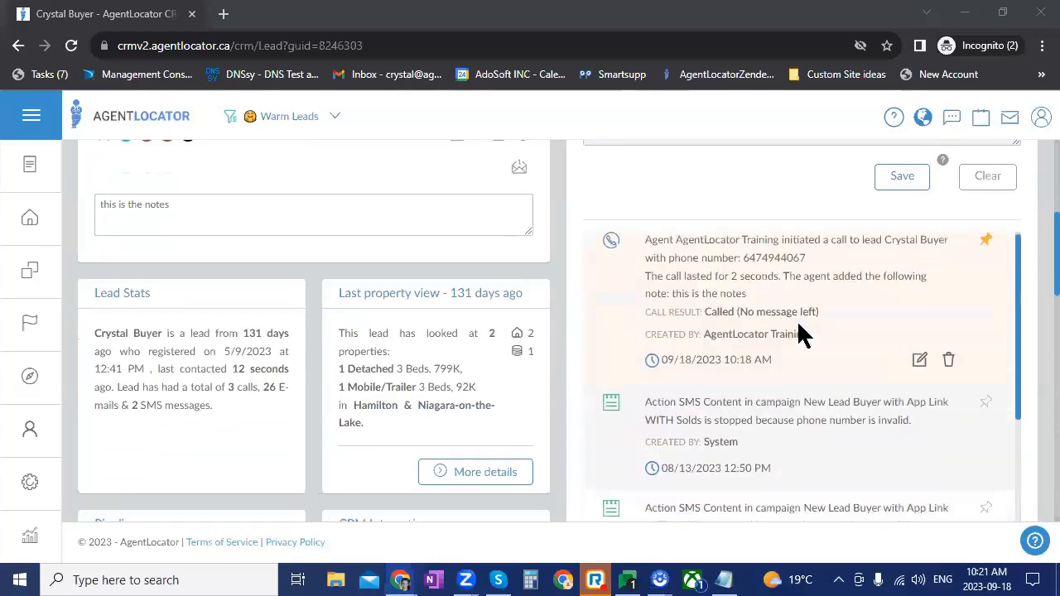
Compare the lead description with the pinned call entry and the other entries in the notes and calls history
scroll(787, 306, "up", 3)
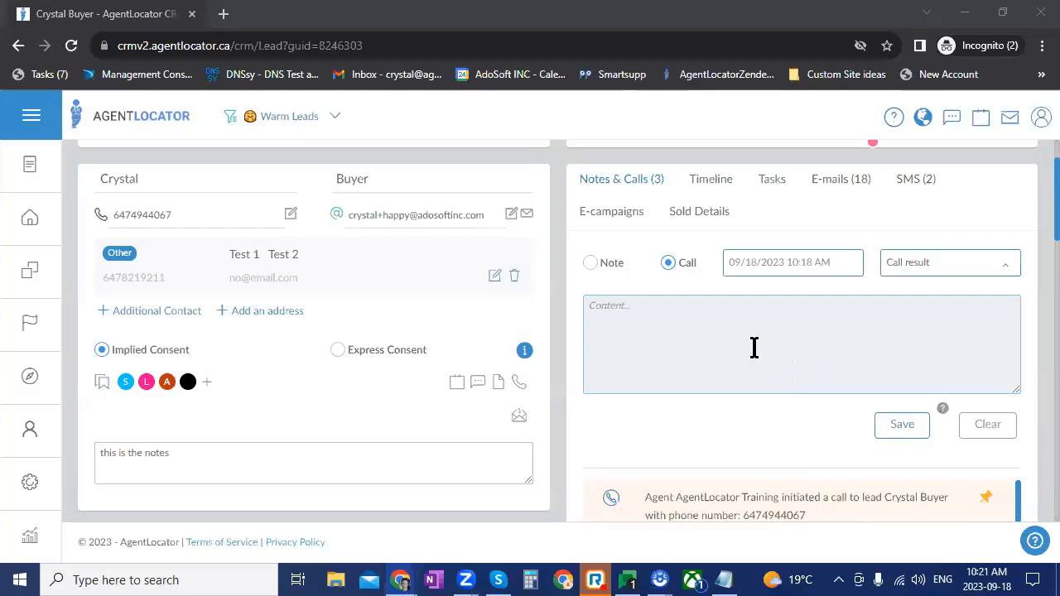
scroll(754, 347, "down", 1)
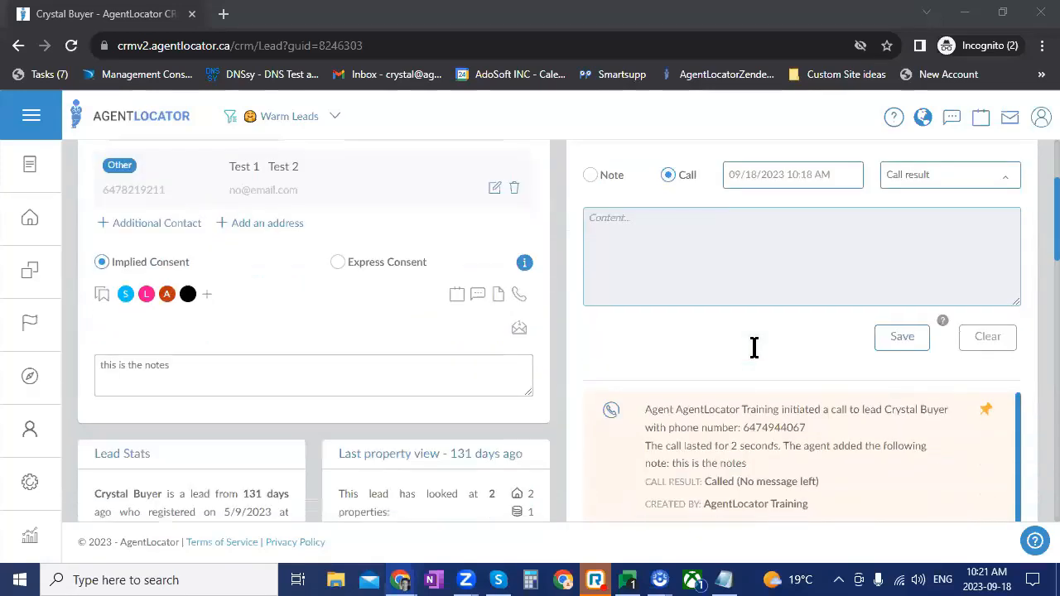
scroll(978, 289, "down", 2)
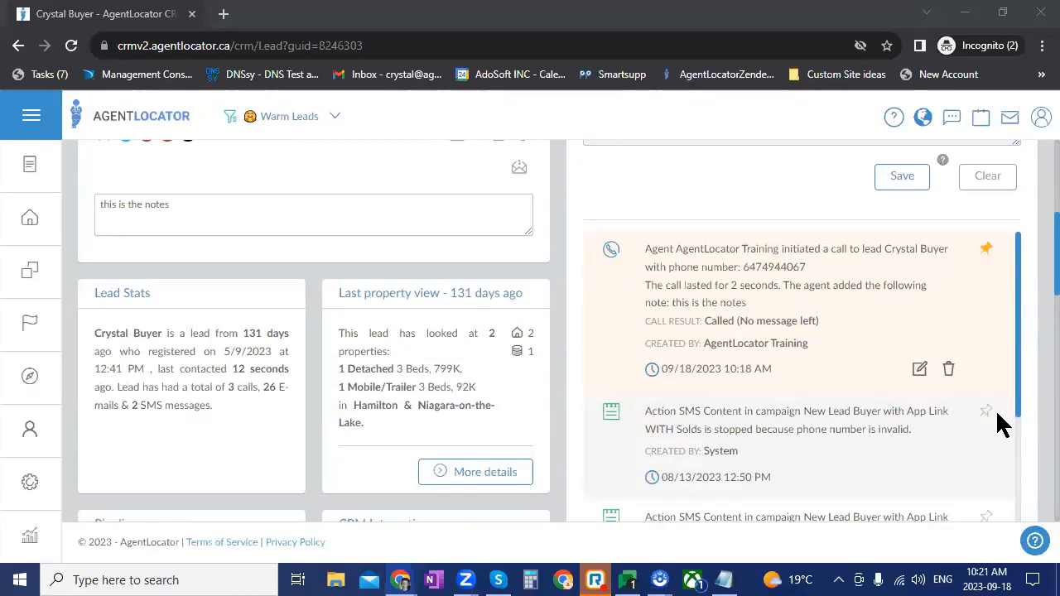
scroll(514, 357, "up", 2)
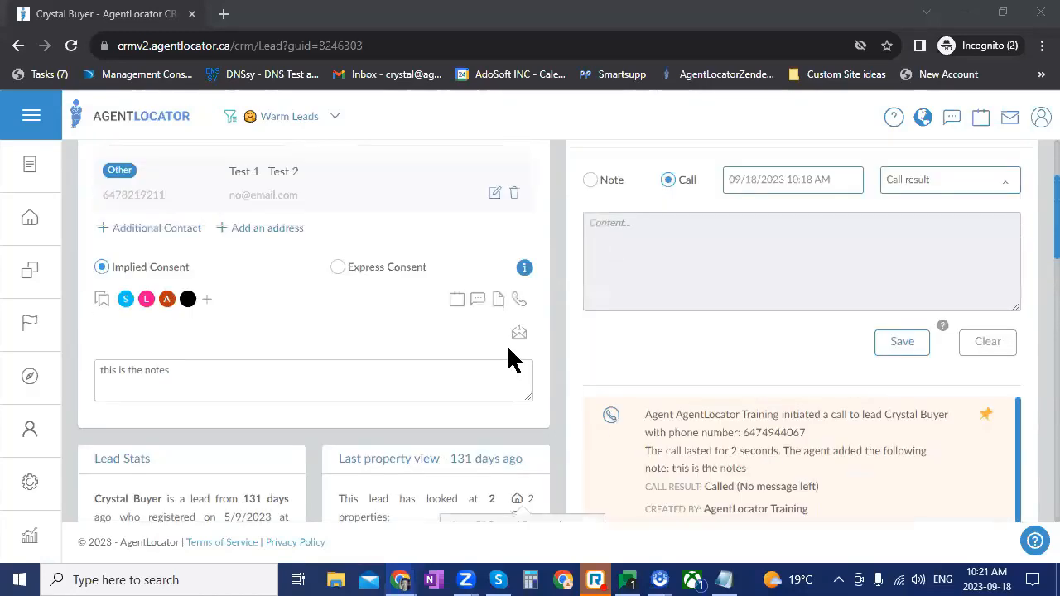
scroll(232, 444, "up", 1)
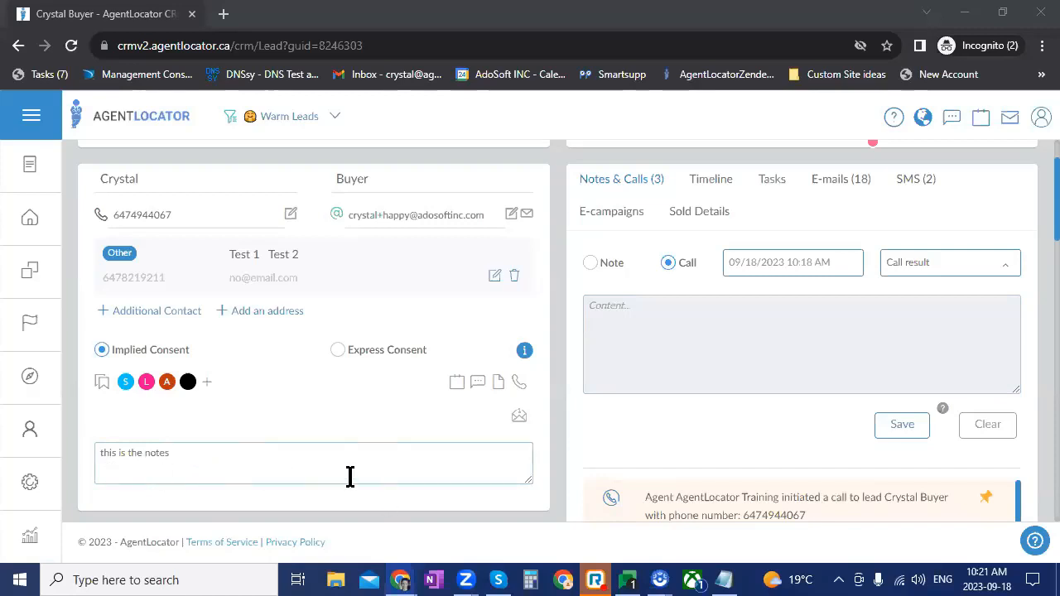
scroll(925, 444, "down", 3)
left_click(986, 258)
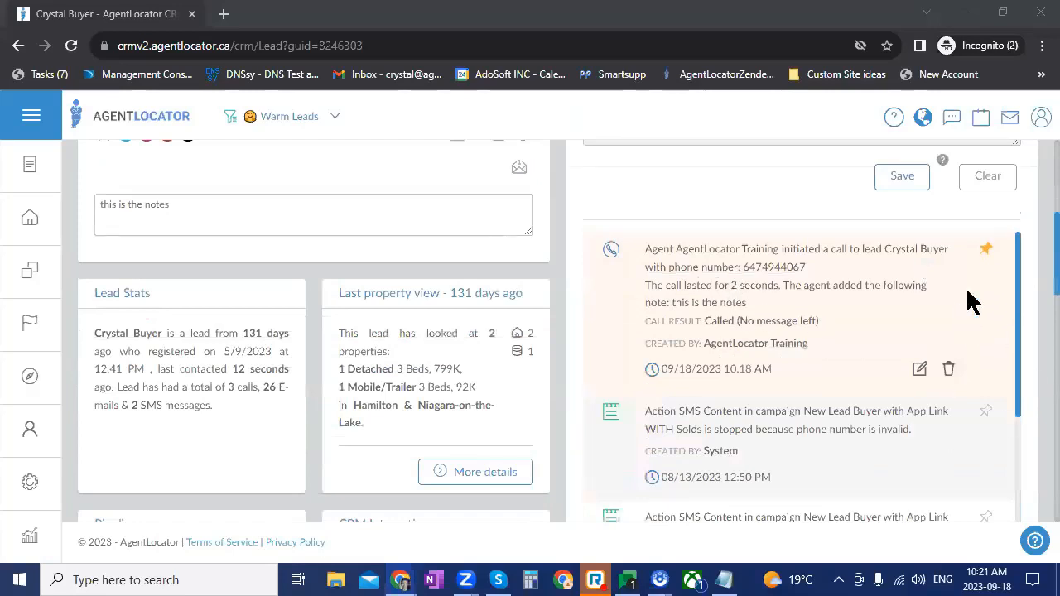
scroll(998, 438, "down", 2)
scroll(998, 437, "up", 2)
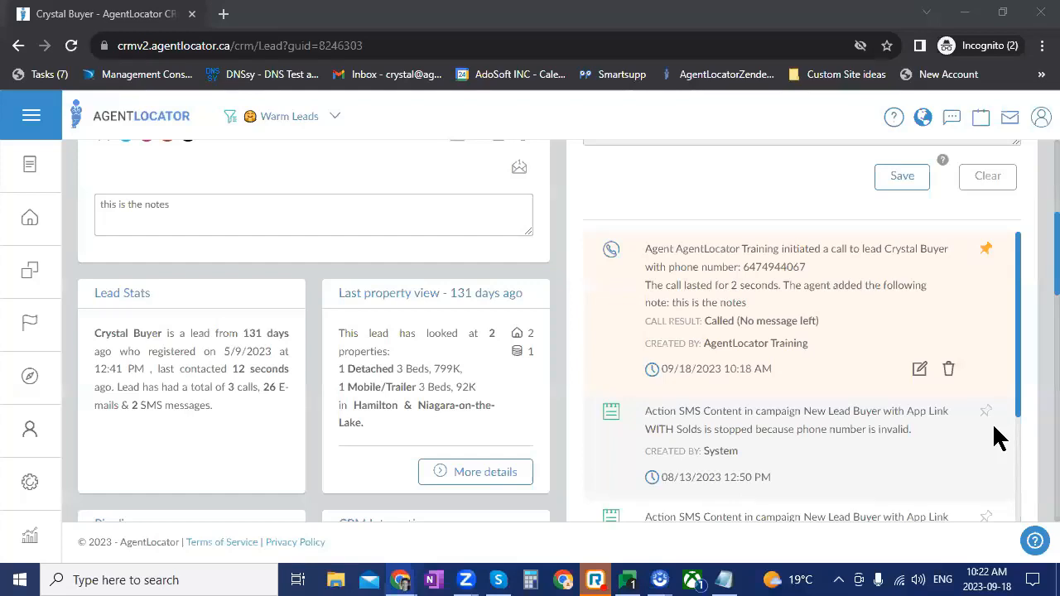
left_click(217, 213)
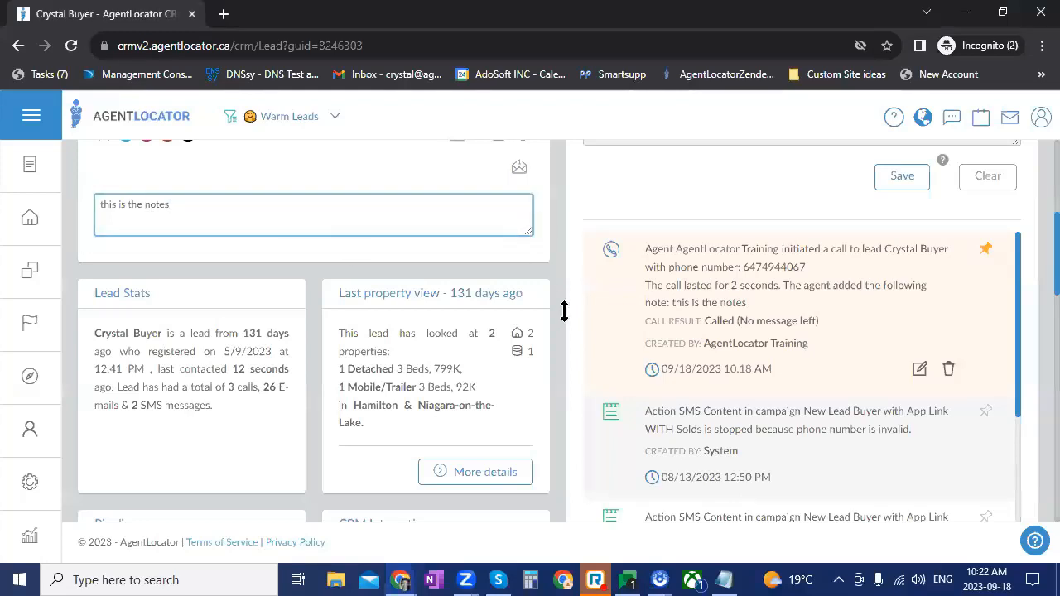
left_click(502, 203)
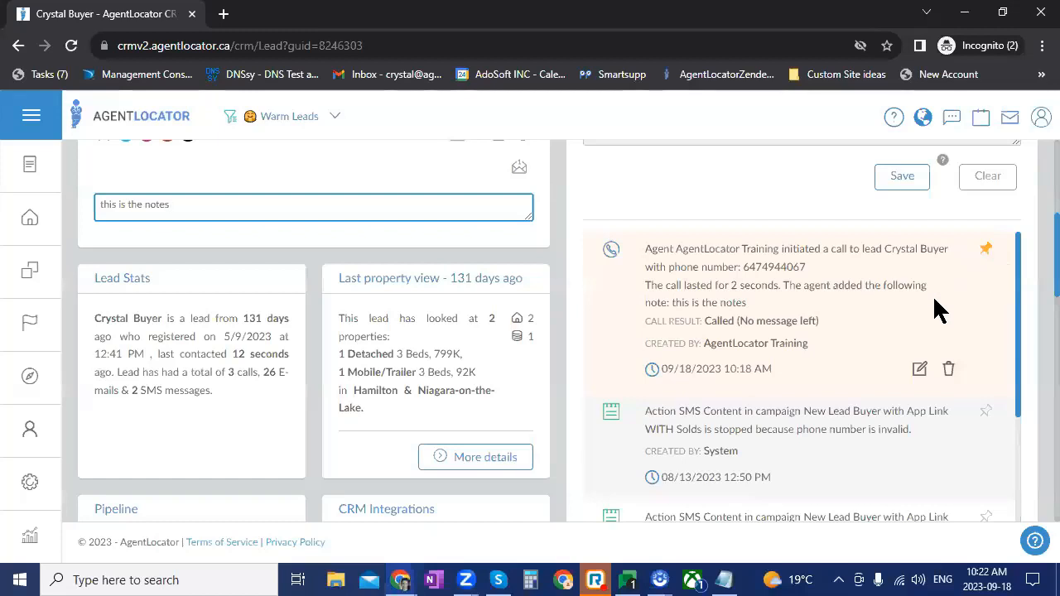
Add a note reading "after" to the lead, save it and check its place in the history
scroll(832, 381, "up", 2)
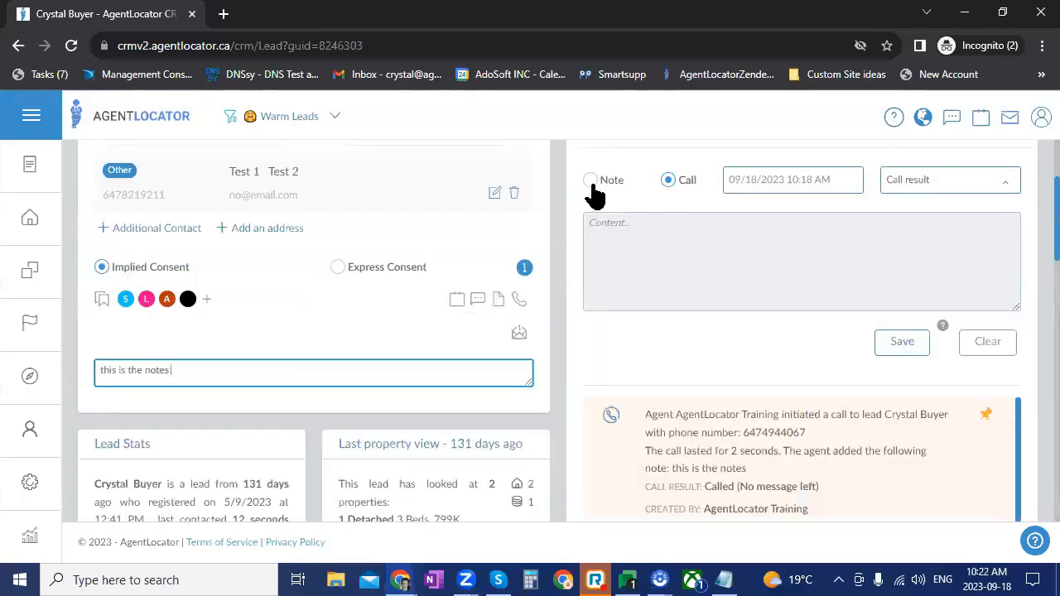
left_click(590, 180)
type("after")
left_click(911, 348)
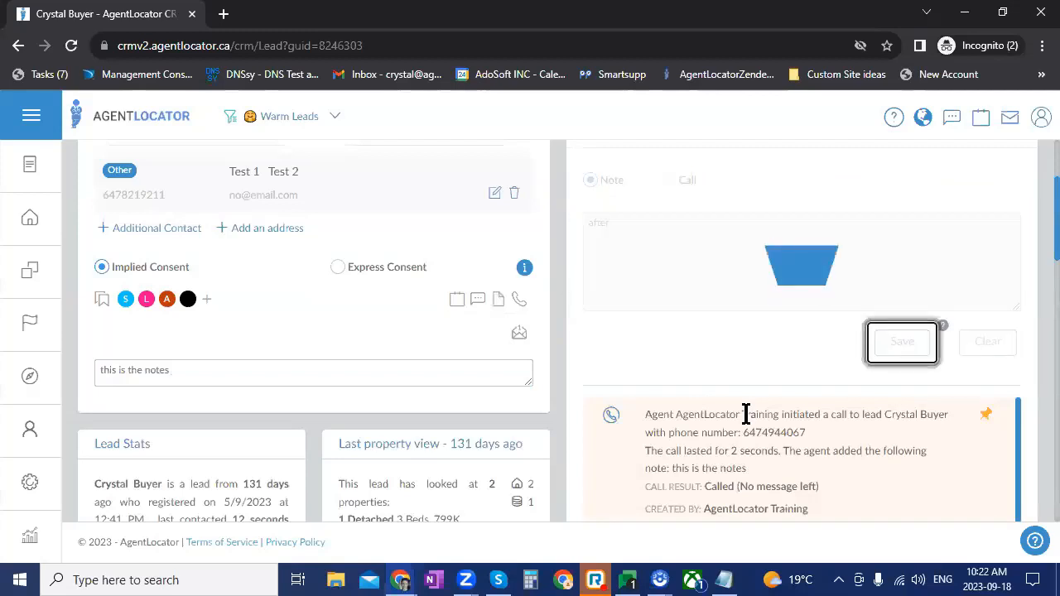
scroll(1037, 435, "down", 2)
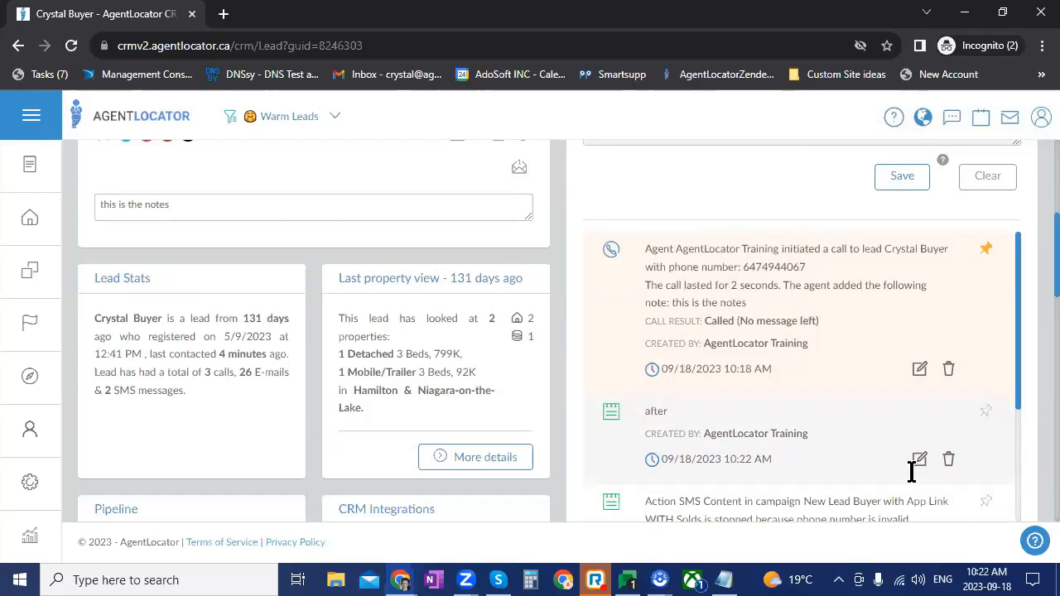
Open the "after" note for editing, save it, and set the new entry type back to Note
left_click(920, 370)
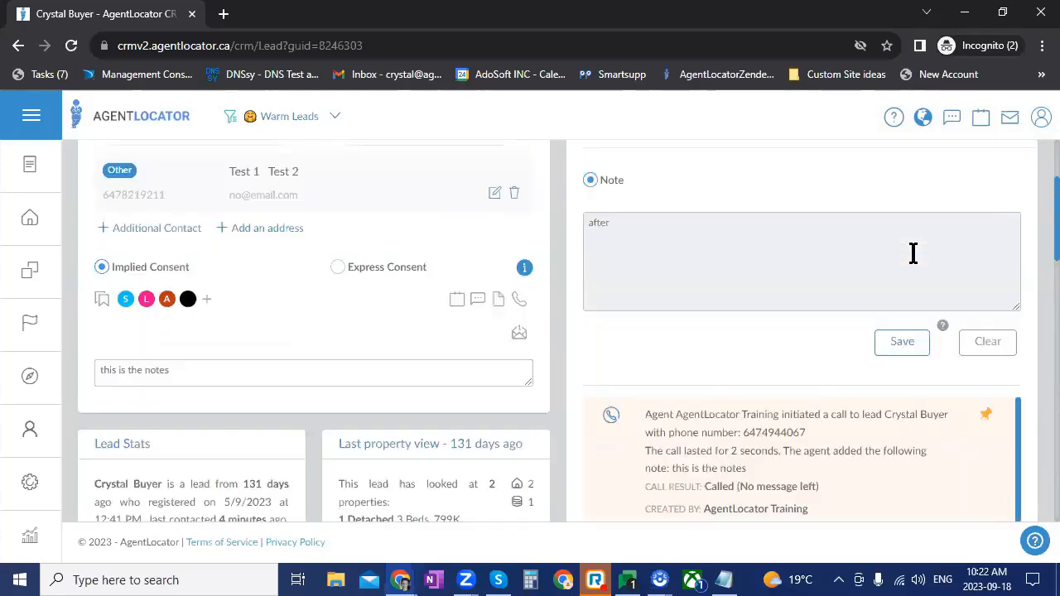
left_click(902, 348)
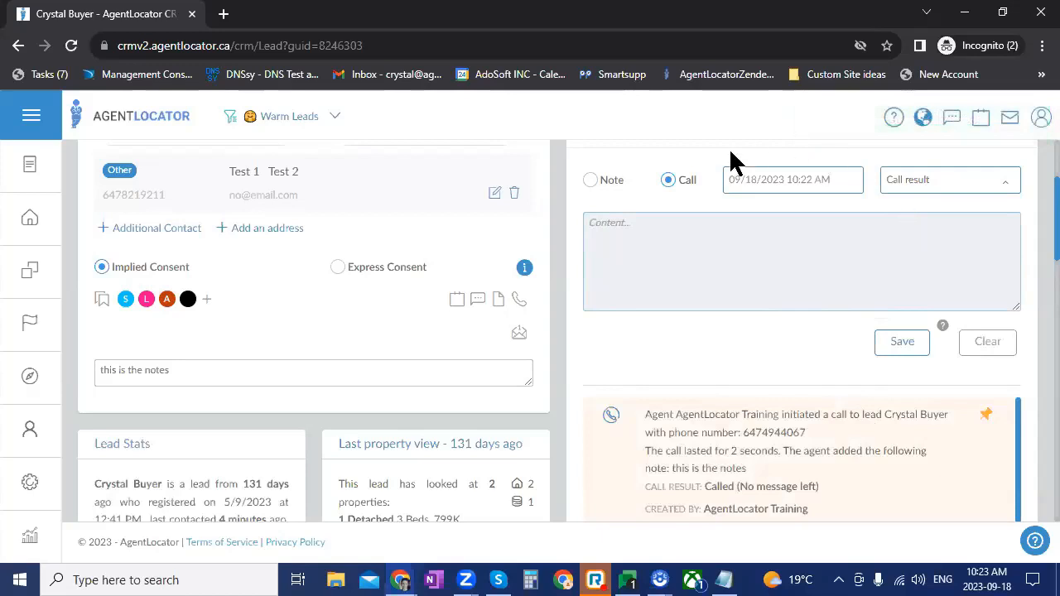
left_click(590, 180)
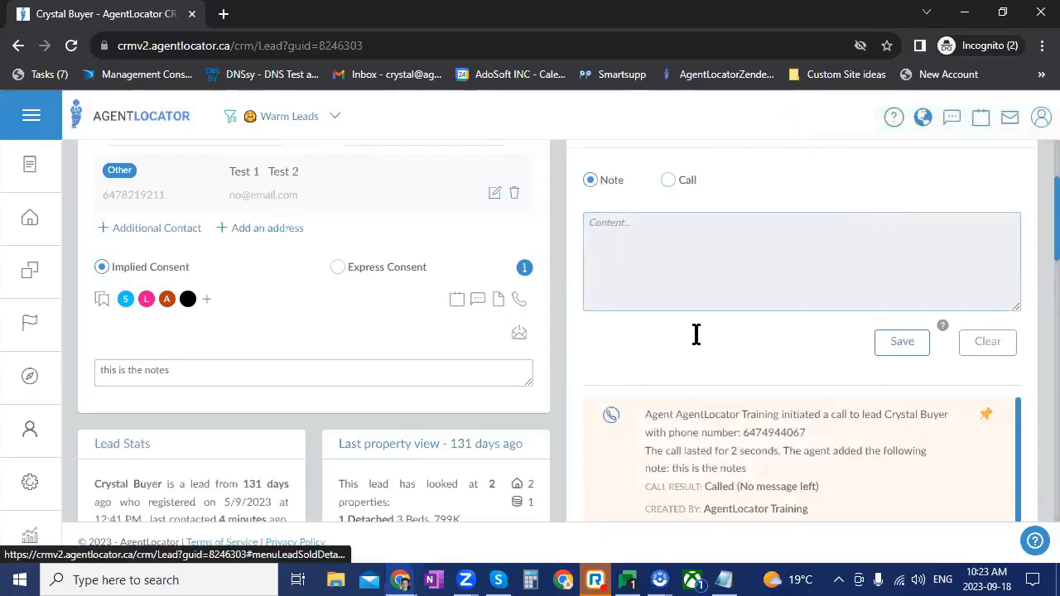
scroll(695, 336, "up", 1)
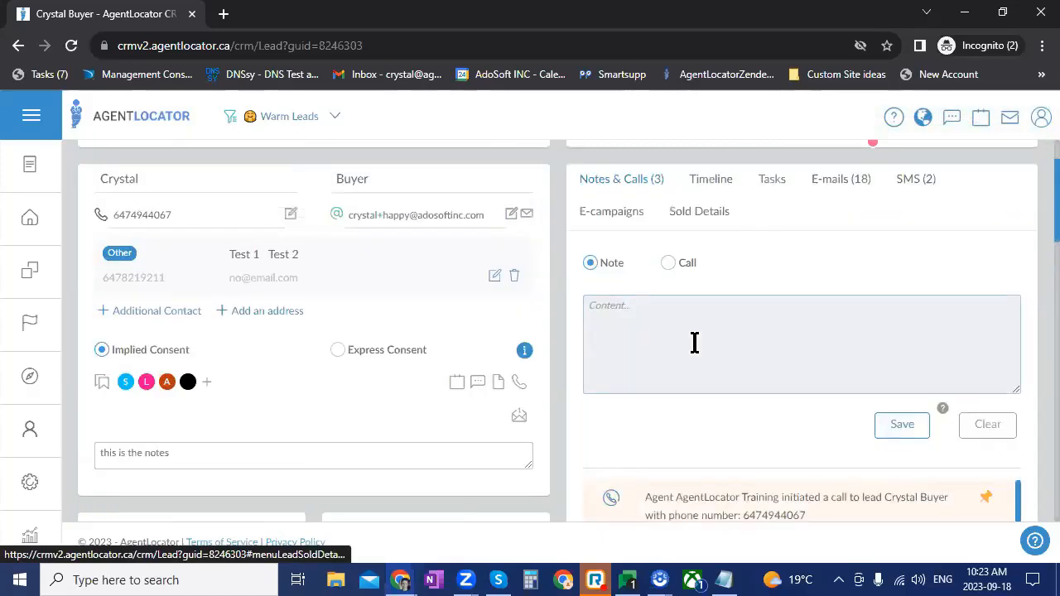
scroll(695, 343, "down", 5)
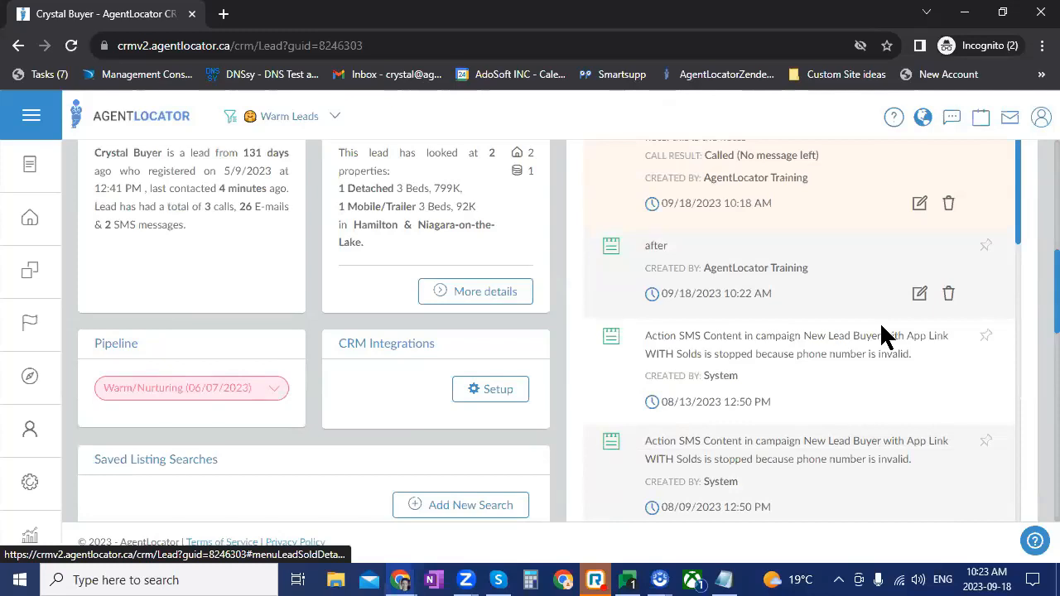
scroll(922, 377, "up", 2)
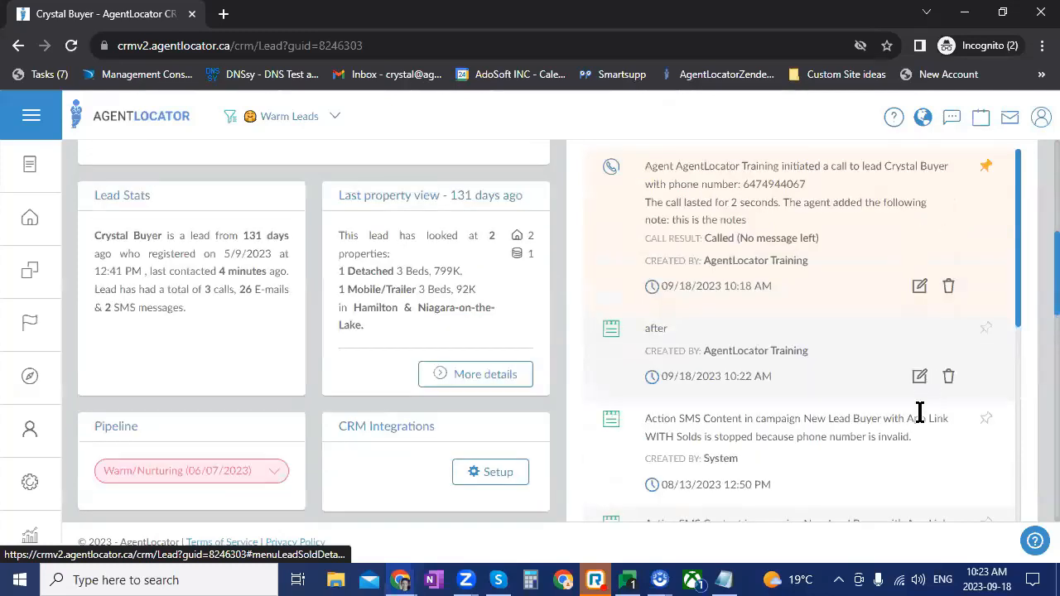
Change the status indicator of the lead's main phone number to red
scroll(923, 417, "up", 5)
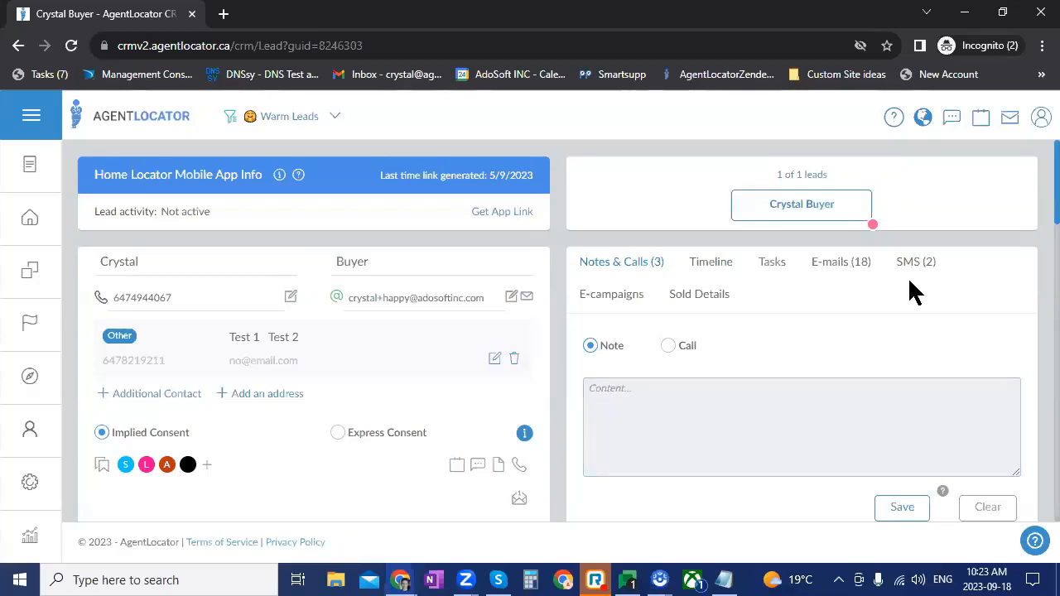
left_click(100, 300)
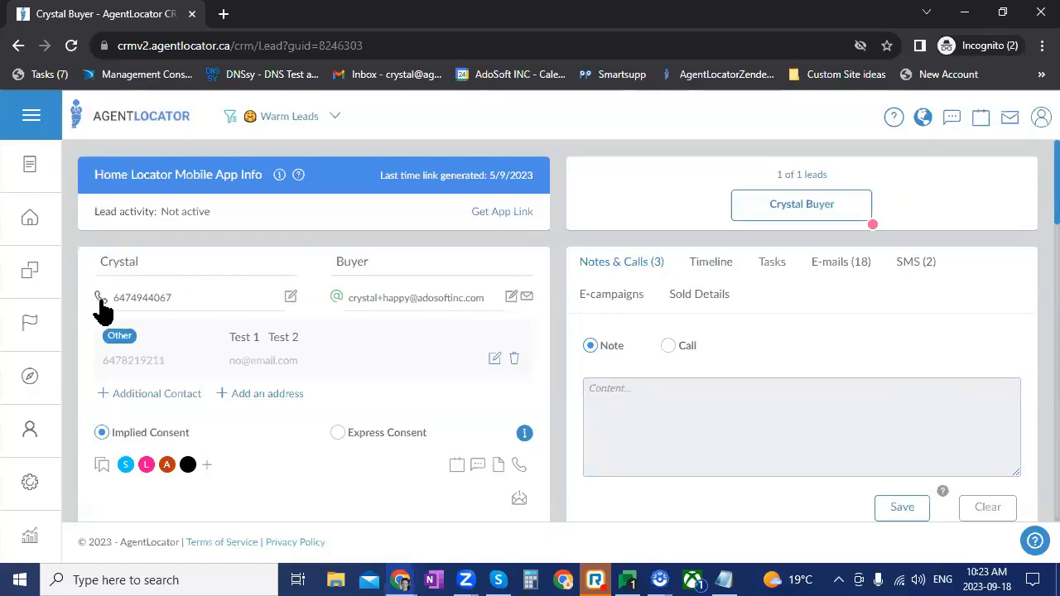
left_click(100, 306)
mouse_move(101, 308)
Open the newest outgoing email to the lead, about new Niagara-on-the-Lake listings, and read through it
scroll(820, 274, "down", 10)
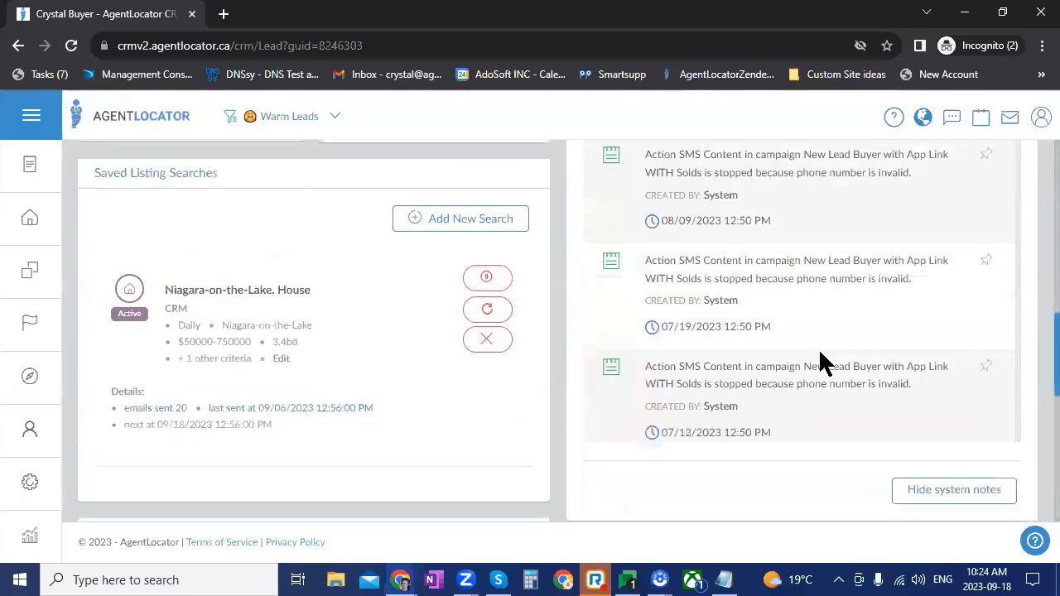
scroll(821, 362, "up", 10)
left_click(839, 262)
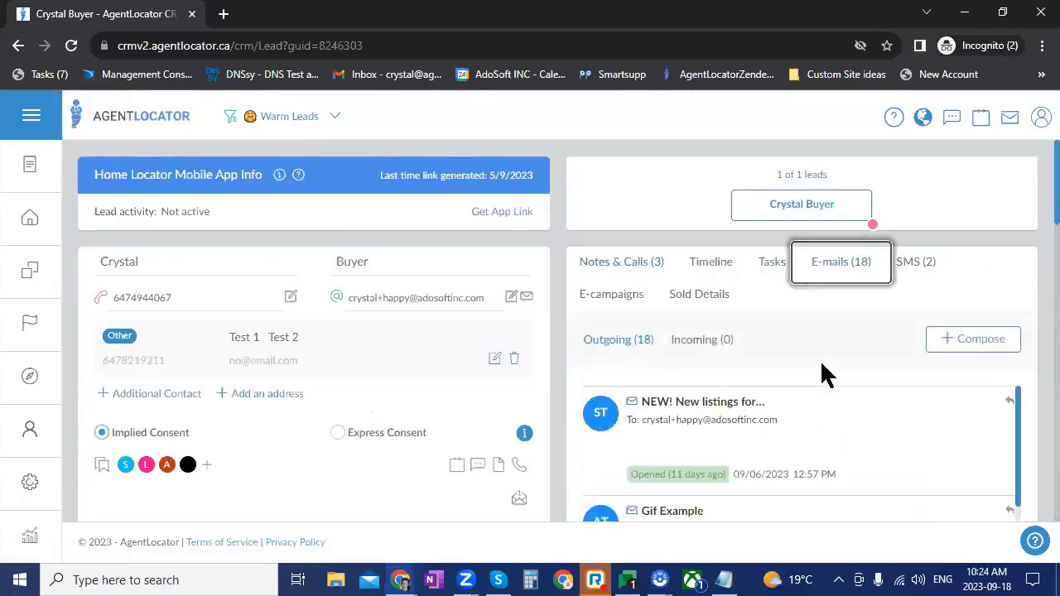
scroll(743, 264, "down", 1)
scroll(742, 273, "down", 1)
left_click(748, 320)
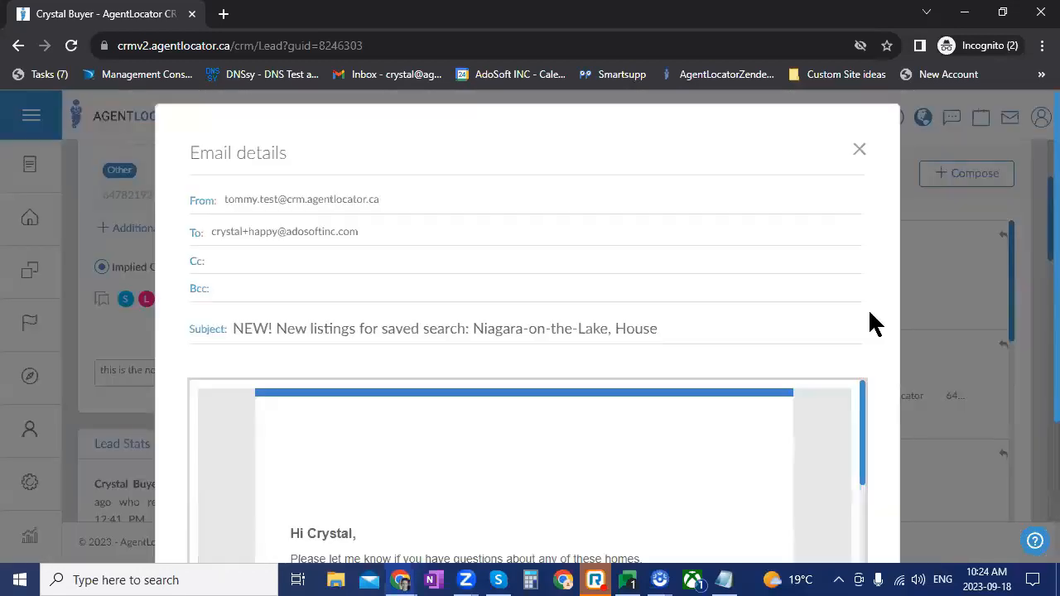
scroll(670, 442, "down", 8)
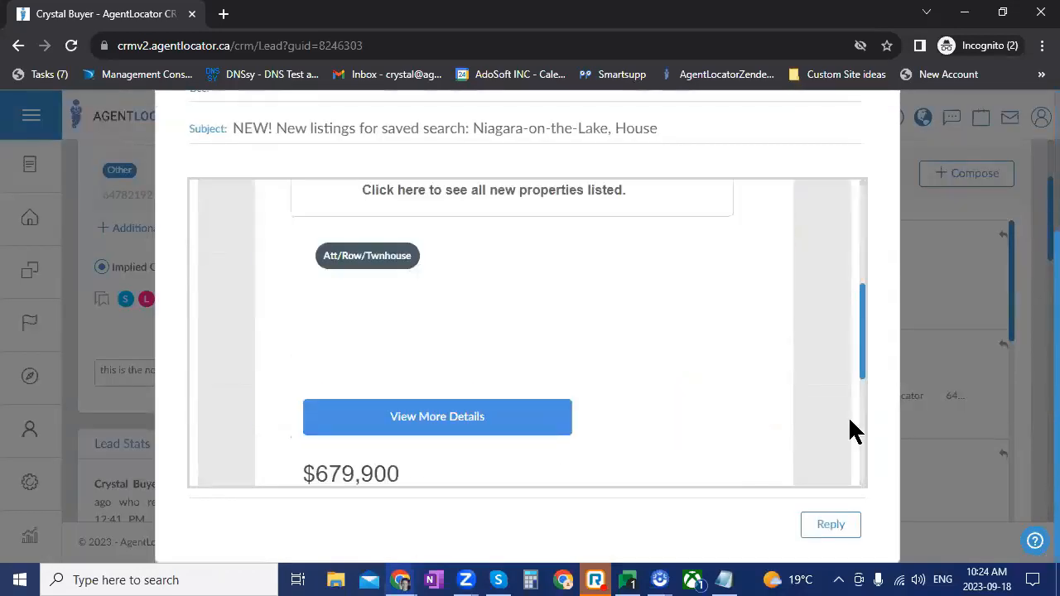
View the townhouse listing linked in the email on the website, and return to the lead's record with the email closed
left_click(438, 416)
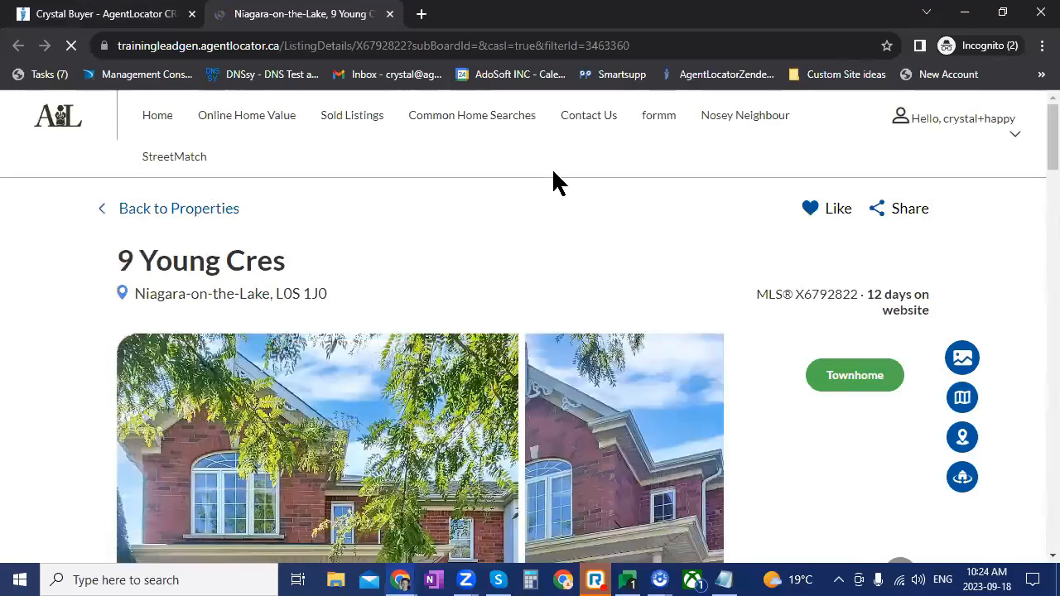
scroll(572, 193, "down", 1)
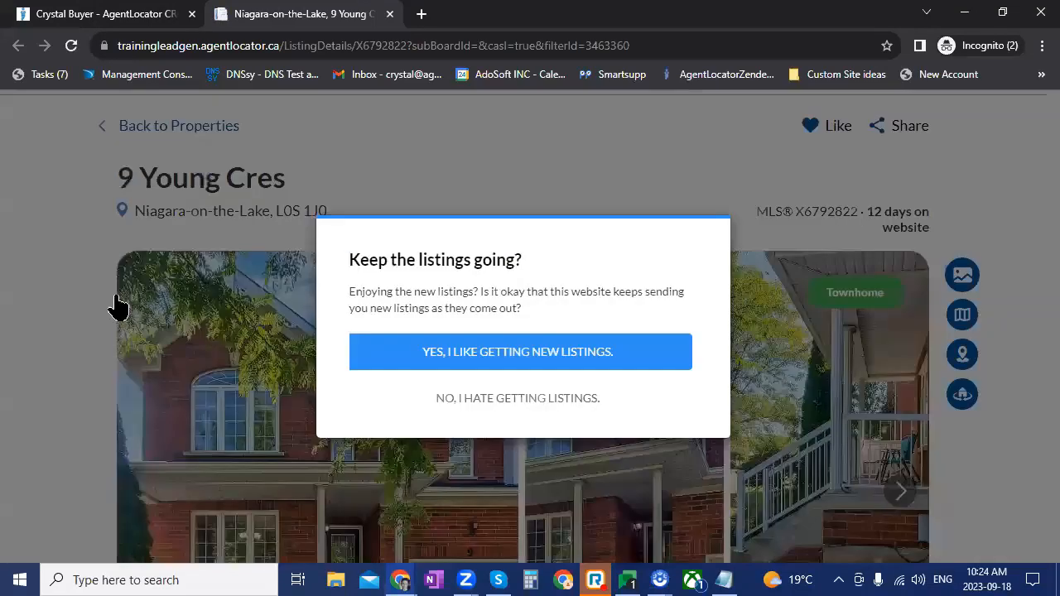
key("ctrl+Tab")
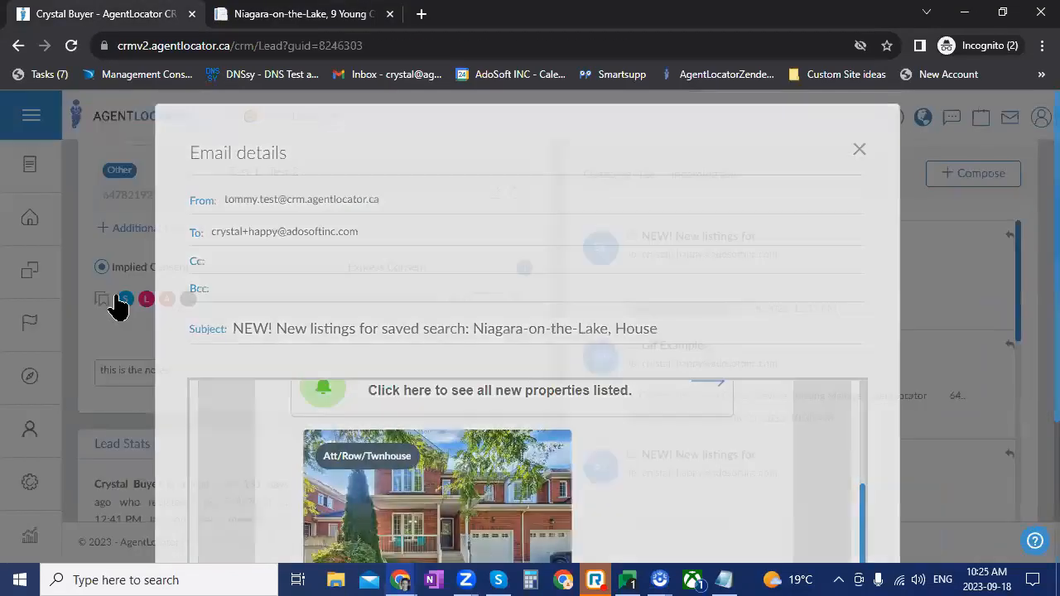
scroll(119, 306, "up", 2)
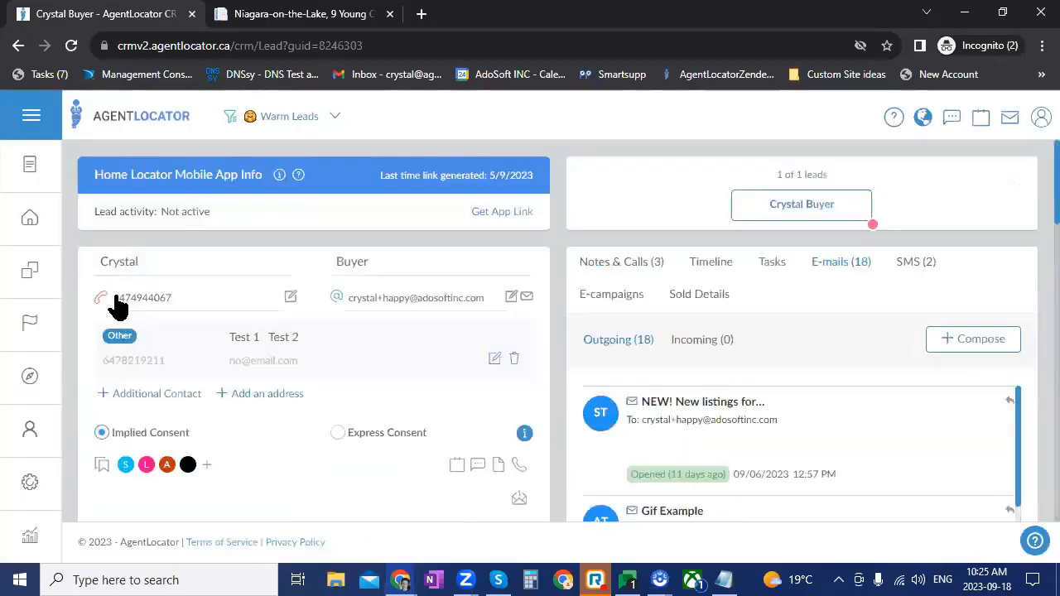
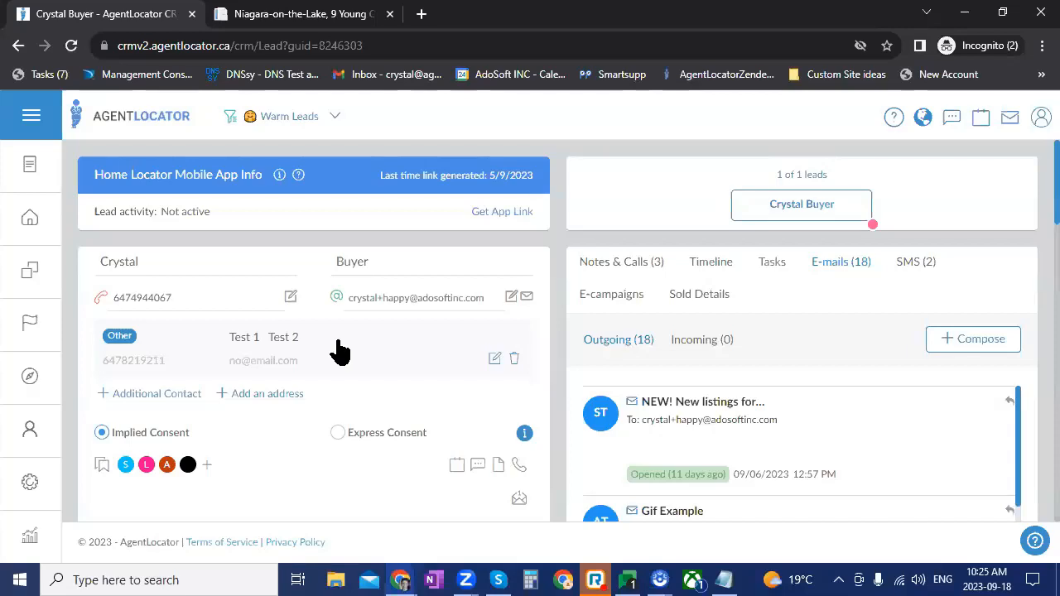
Return to the leads list and clear the applied Warm Leads filter
key("alt+Left")
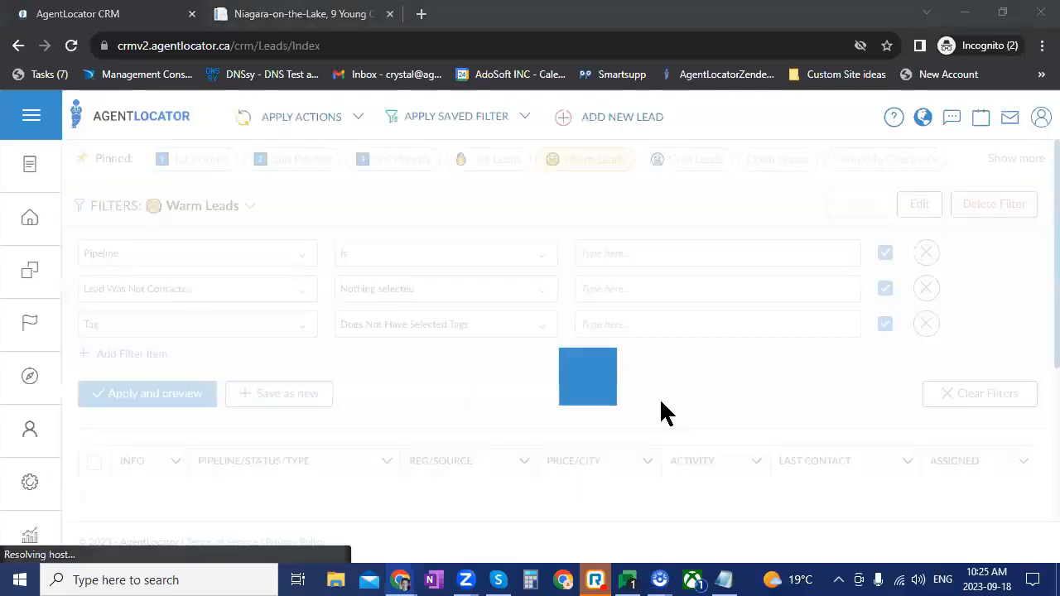
left_click(980, 394)
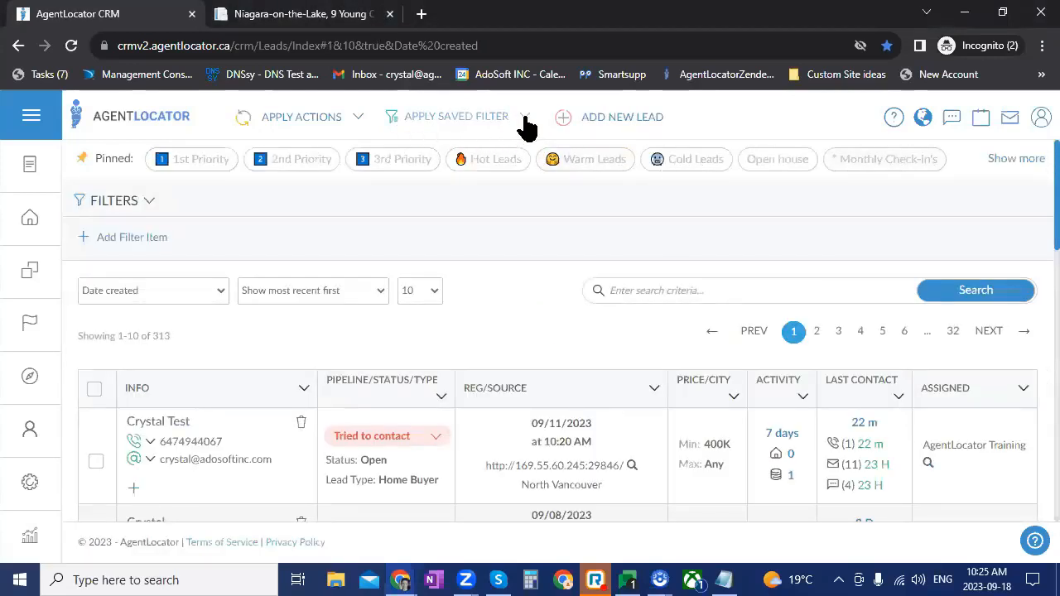
Pin the 1 Week, 2 Week, Quarterly and 6 Month Check-In's filters to the dashboard and expand the pinned filters
left_click(524, 123)
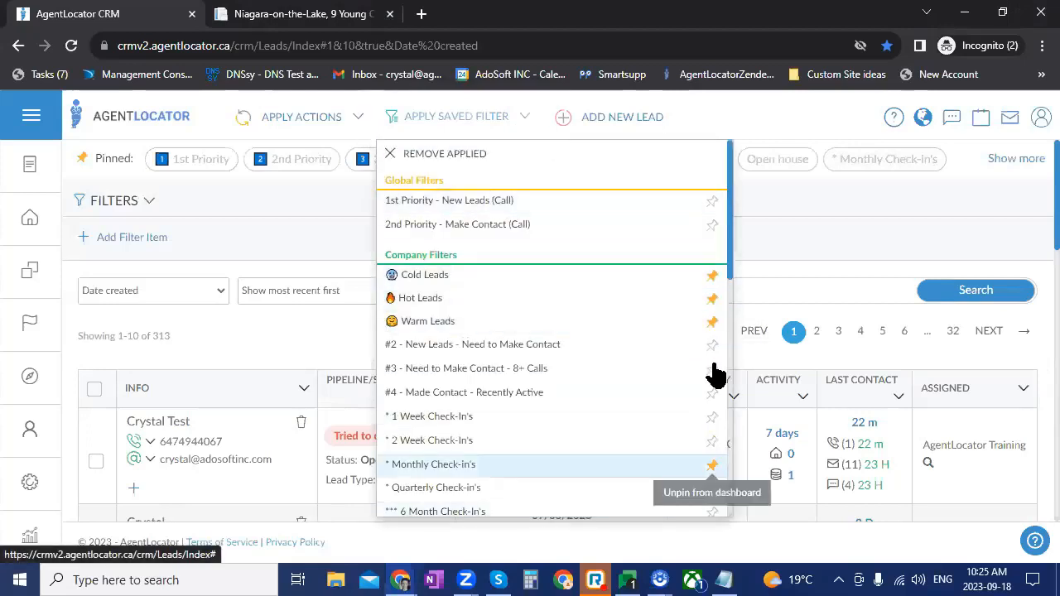
scroll(710, 369, "down", 1)
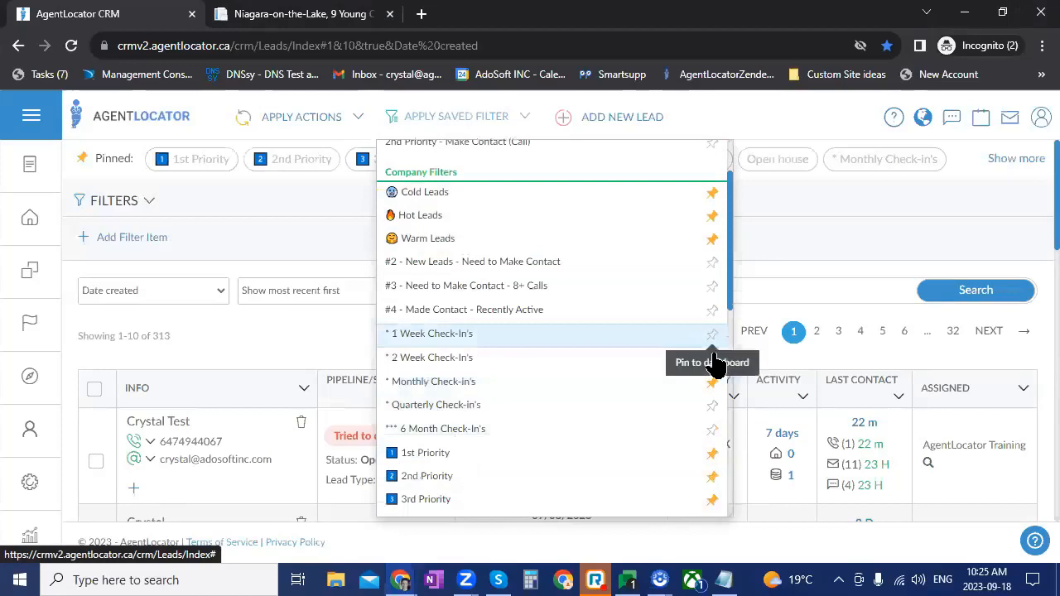
left_click(710, 427)
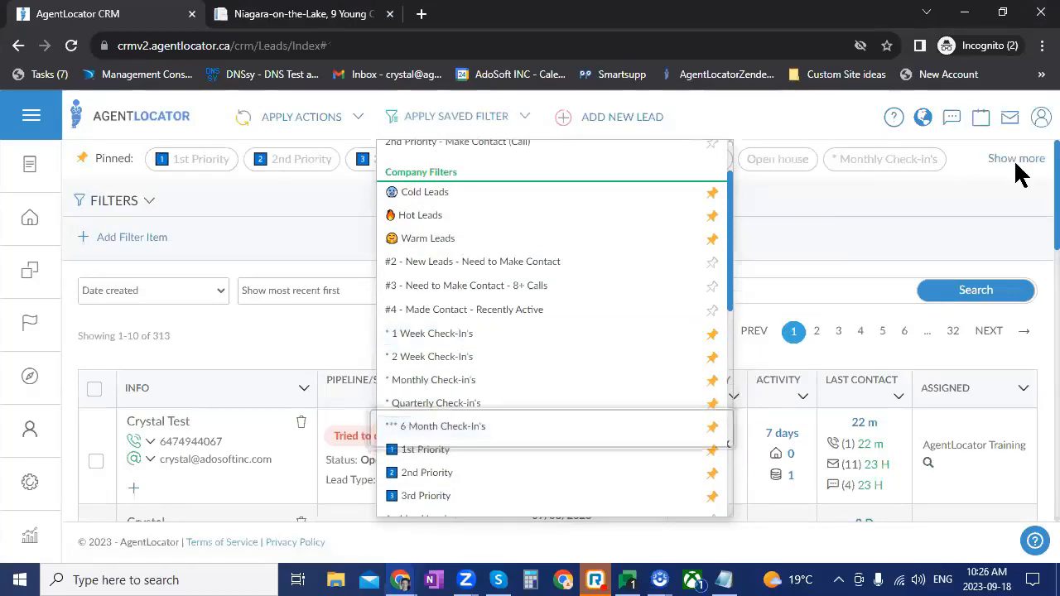
left_click(1017, 162)
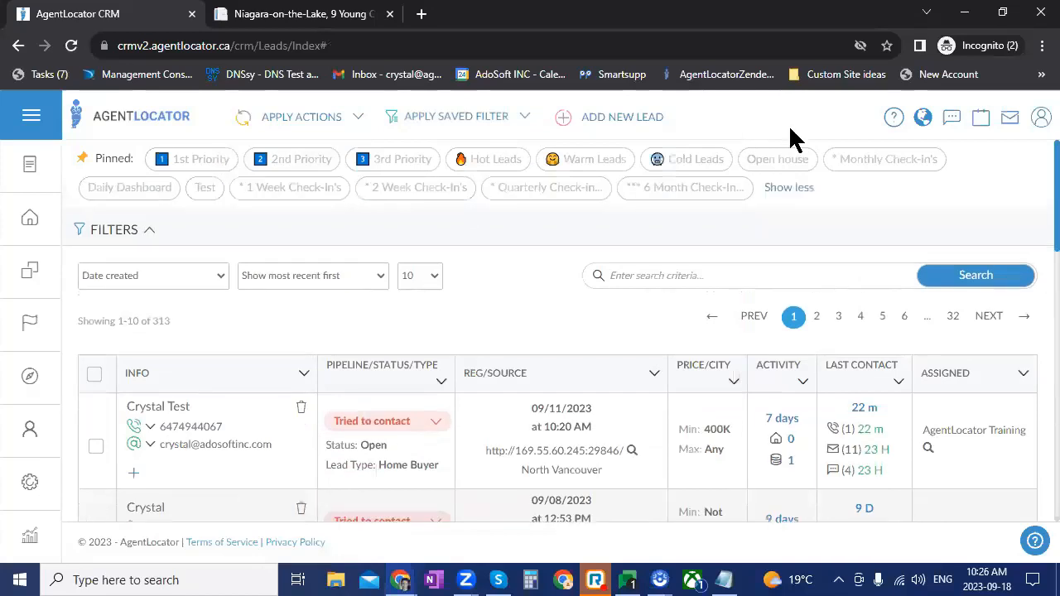
Unpin the Test, Open house and Daily Dashboard saved filters from the dashboard
left_click(525, 120)
scroll(639, 386, "down", 3)
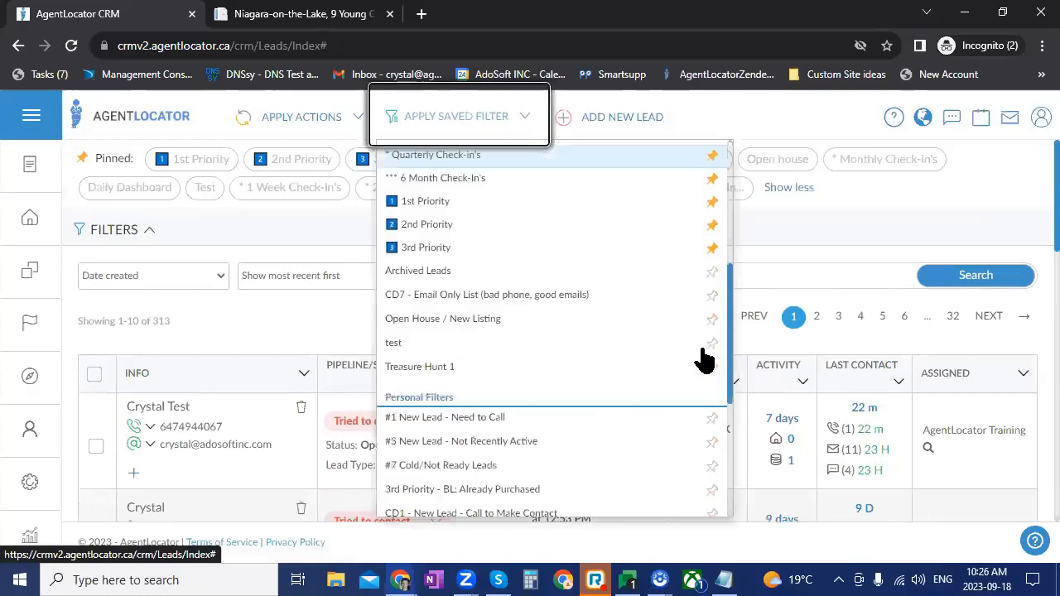
scroll(692, 497, "down", 4)
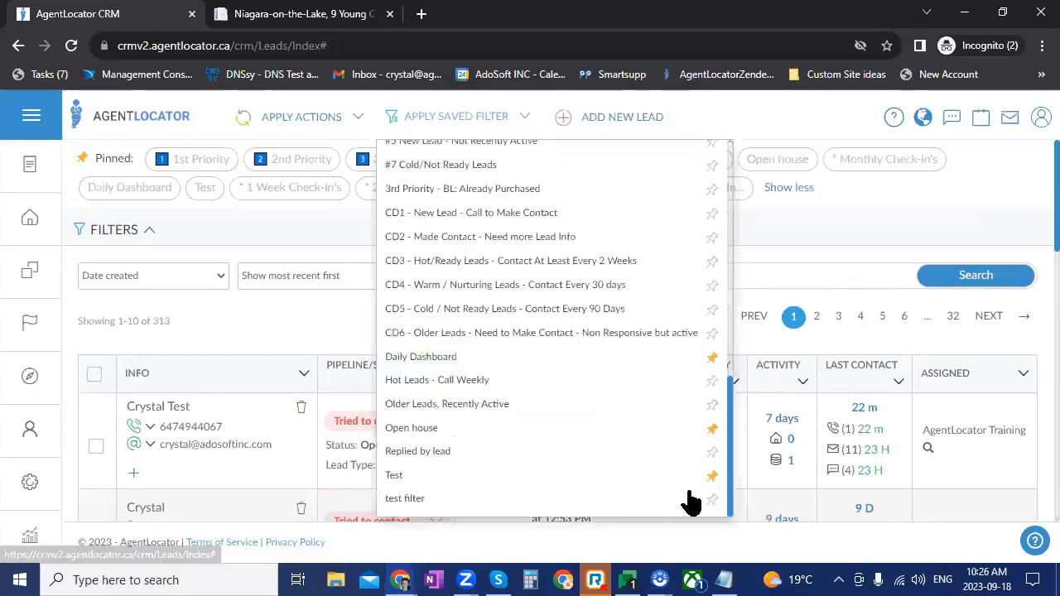
left_click(686, 486)
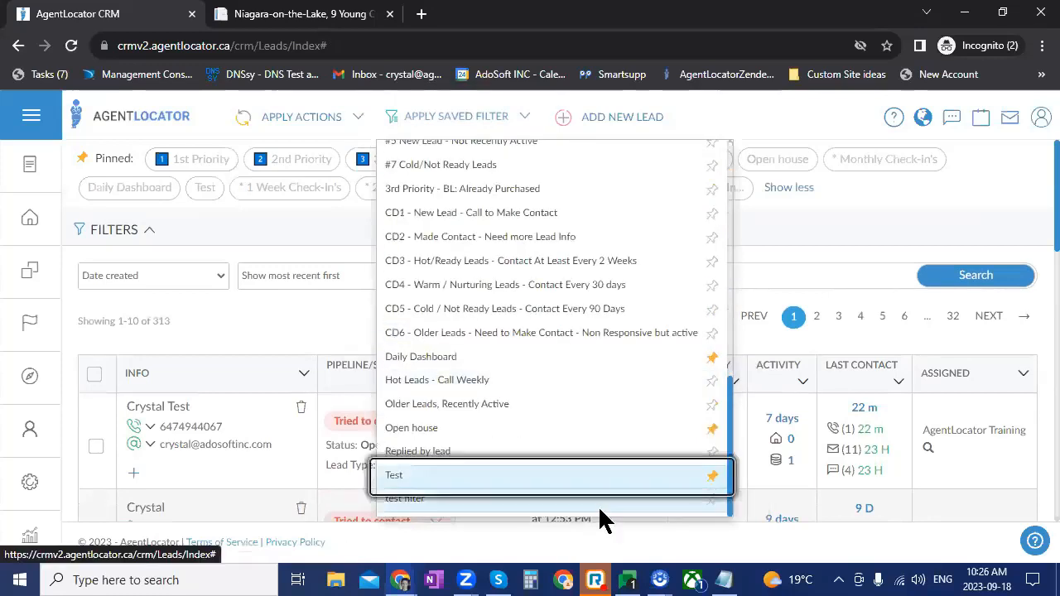
left_click(712, 474)
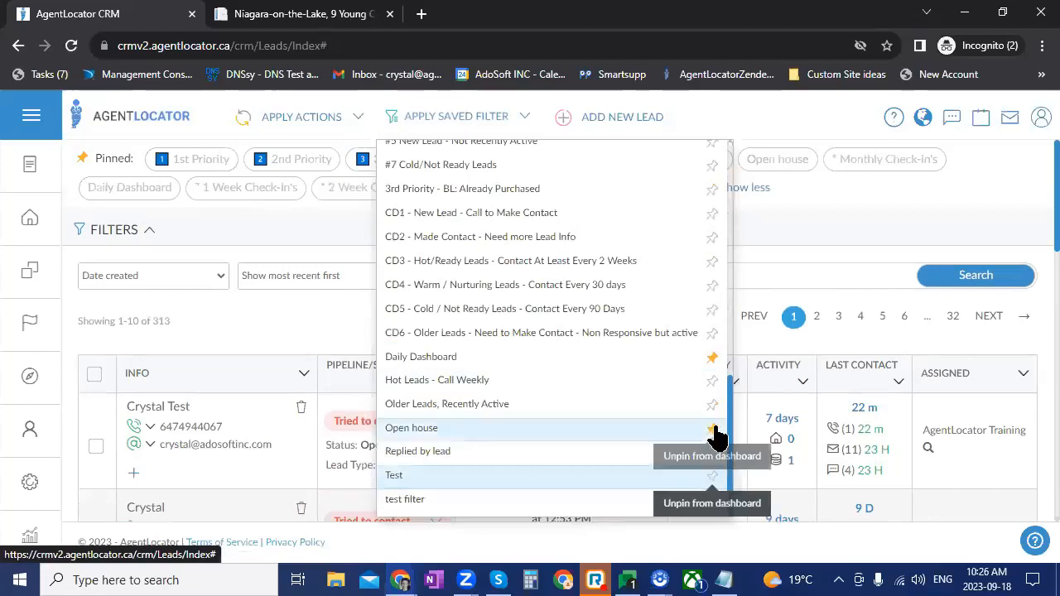
left_click(713, 428)
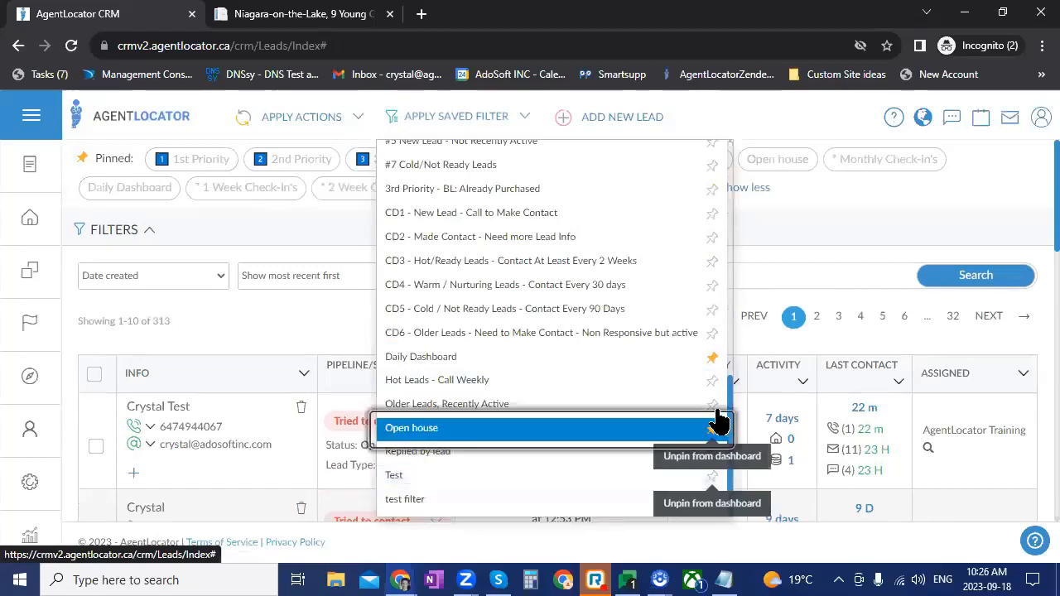
left_click(712, 361)
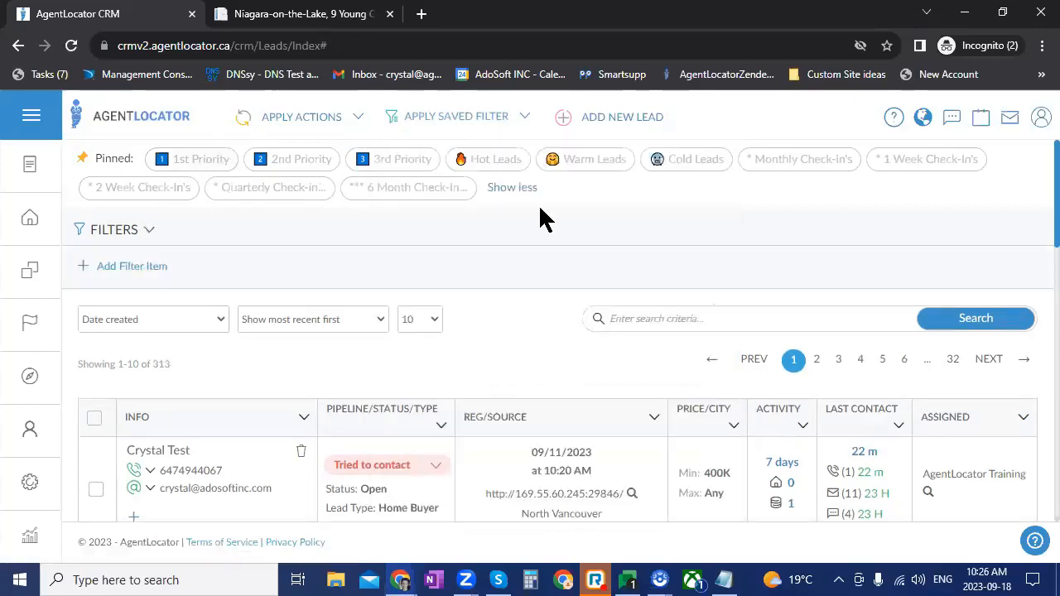
Move the Hot Leads filter to the front of the pinned filters, and return it to its place after 3rd Priority
left_click_drag(770, 161, 795, 165)
left_click_drag(473, 163, 172, 159)
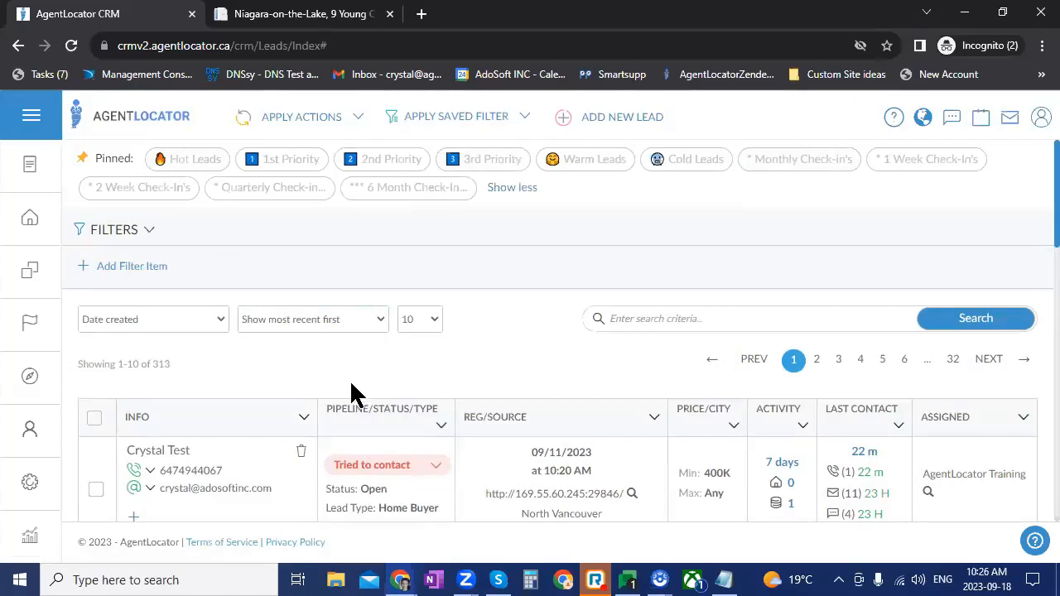
left_click_drag(173, 163, 489, 162)
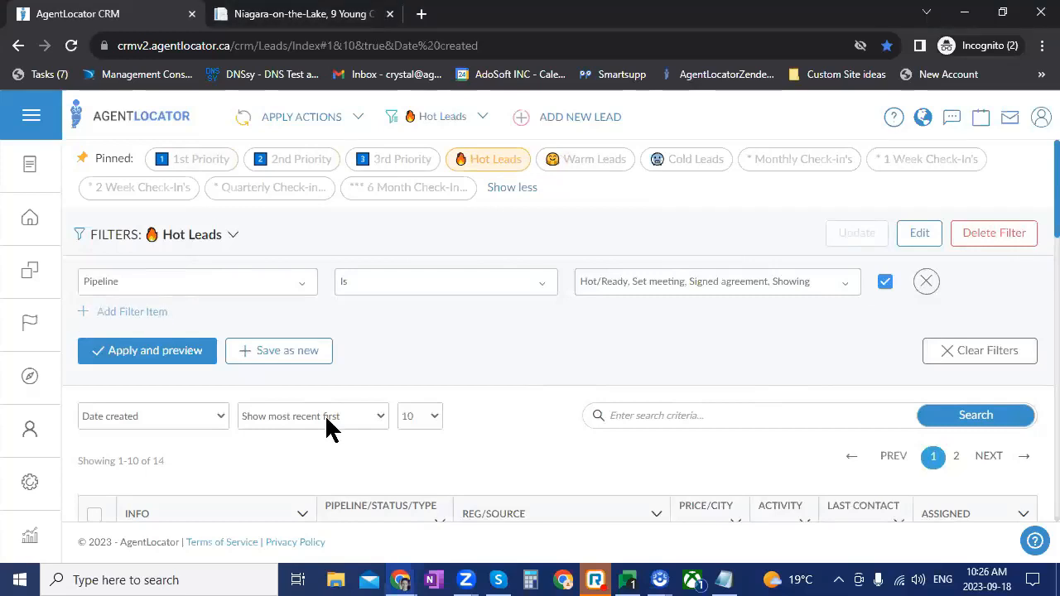
Add a Phone Validity condition with the values Valid and Unknown to the Hot Leads filter
left_click(132, 311)
left_click(204, 323)
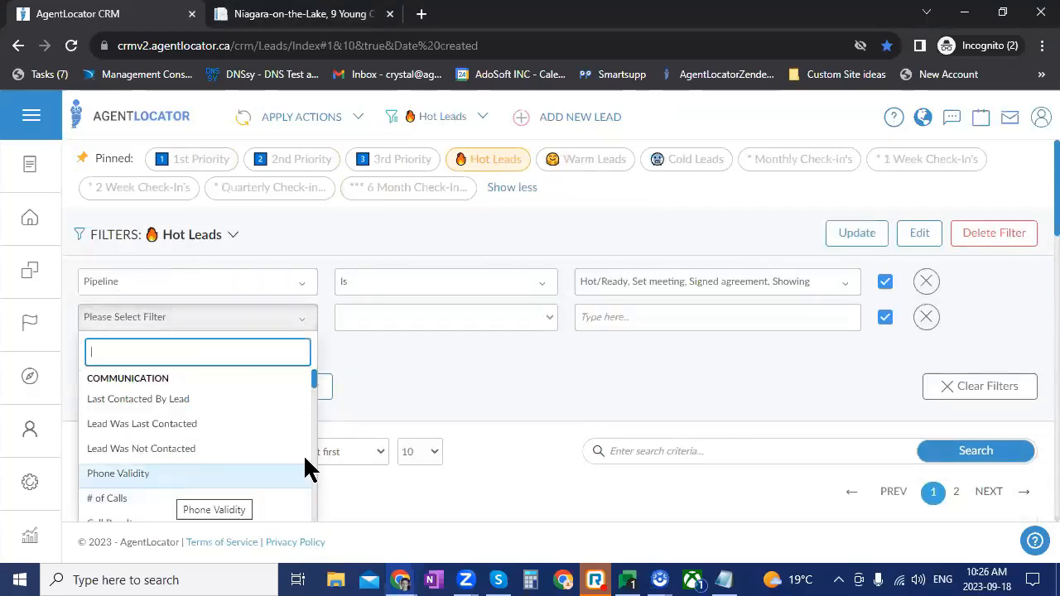
left_click(305, 464)
left_click(662, 323)
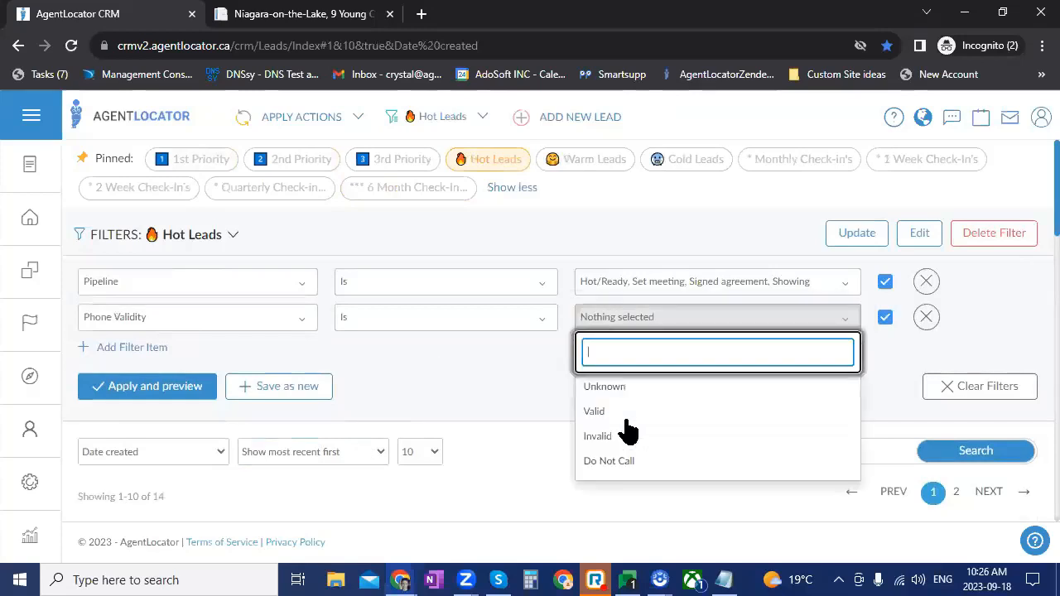
left_click(617, 414)
left_click(605, 430)
left_click(230, 441)
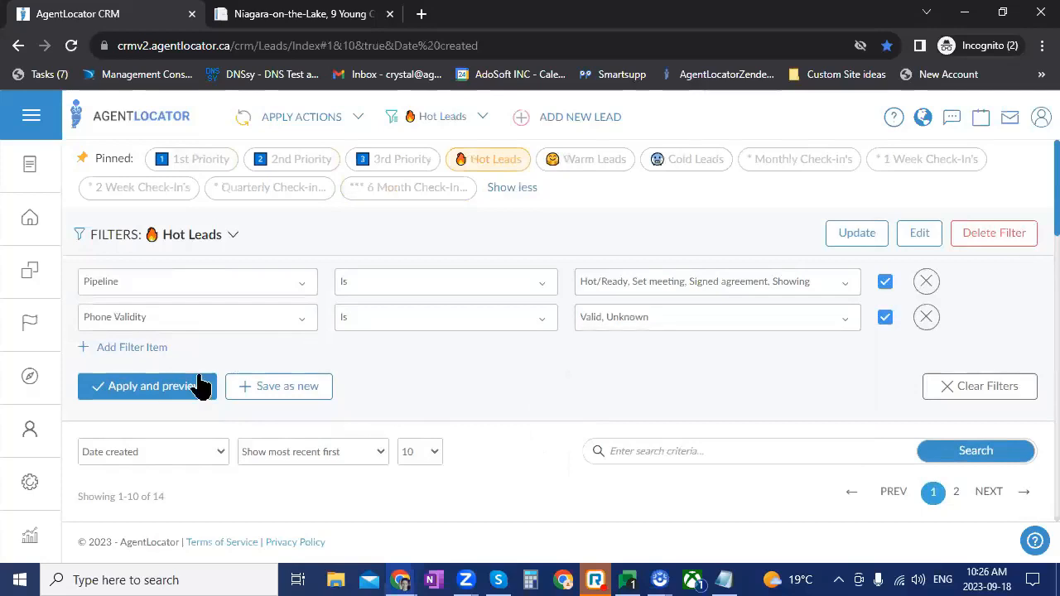
Save the conditions as a new Company filter named "name filter" with the description "description"
left_click(303, 394)
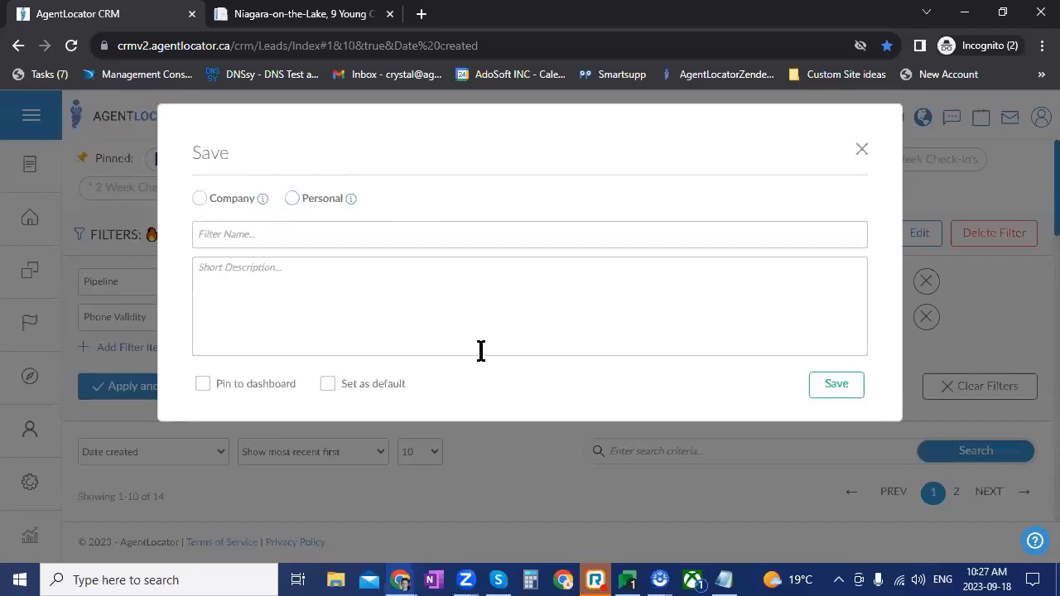
left_click(200, 198)
left_click(262, 239)
type("name filter")
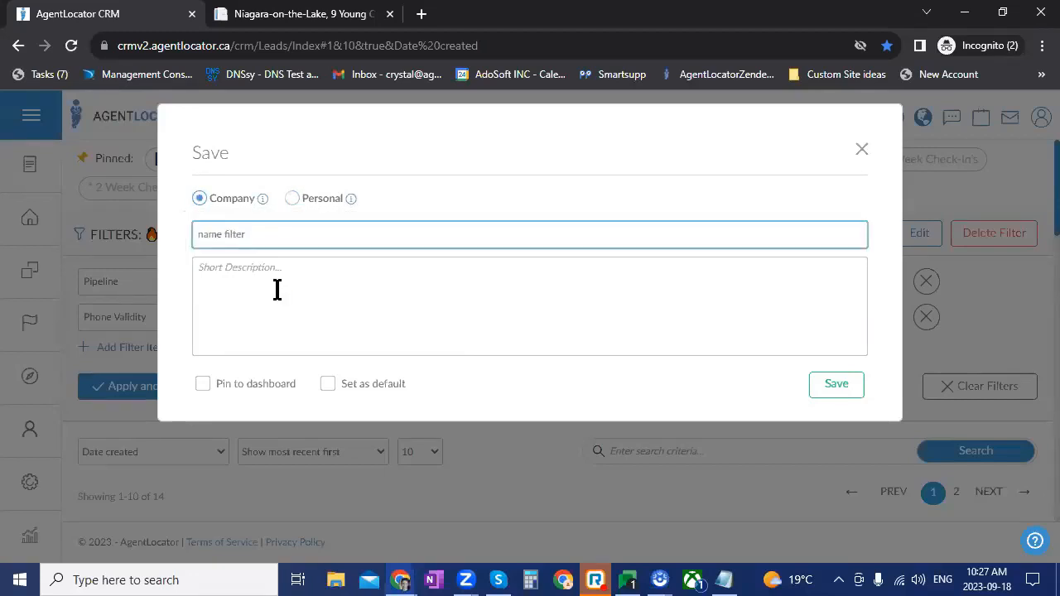
left_click(277, 289)
type("description")
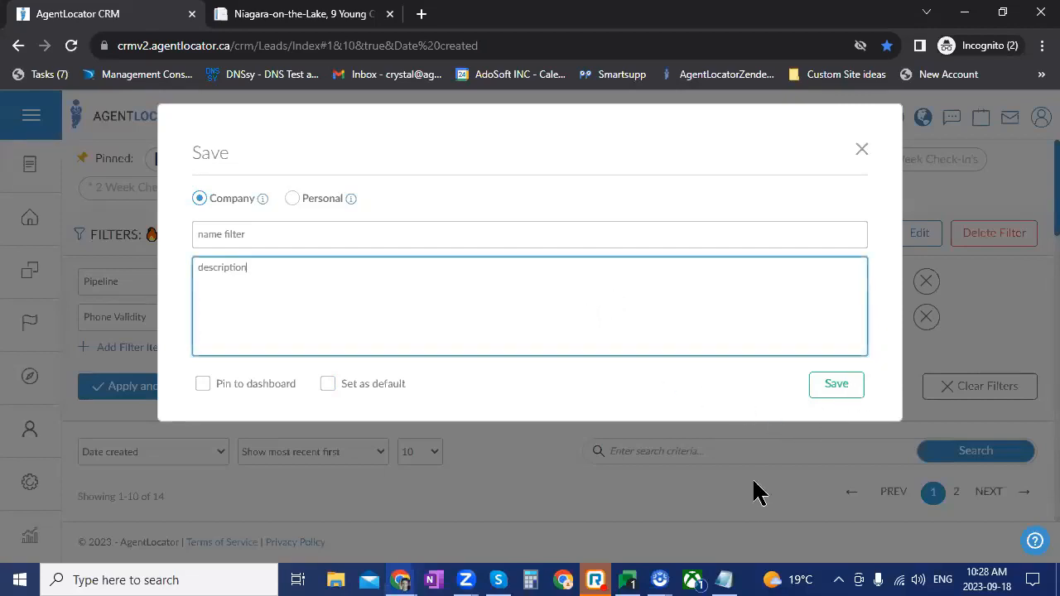
key("Return")
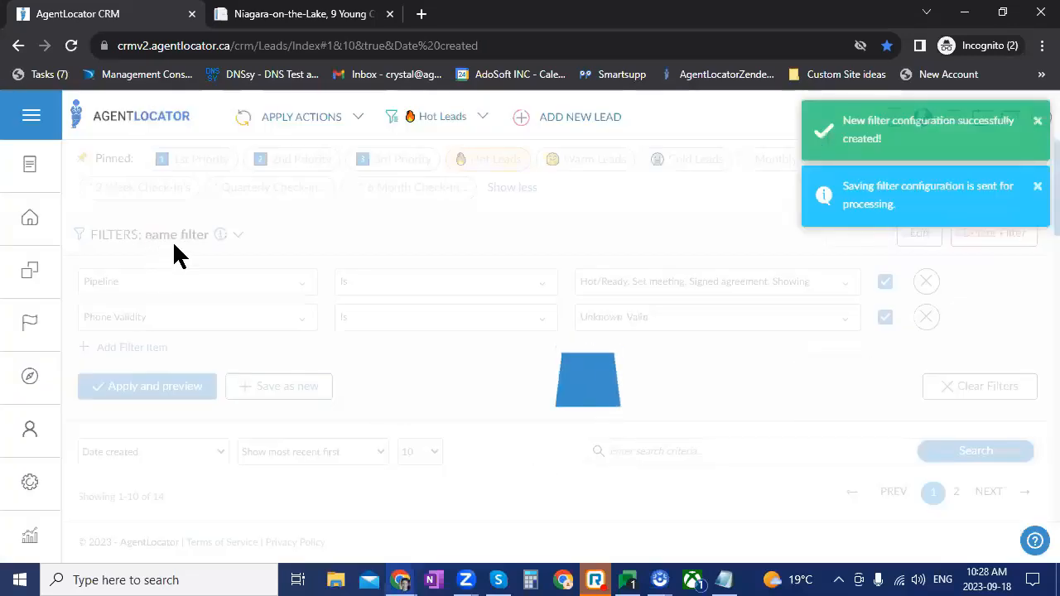
Look for the new filter among the saved filters and check its description
left_click(472, 135)
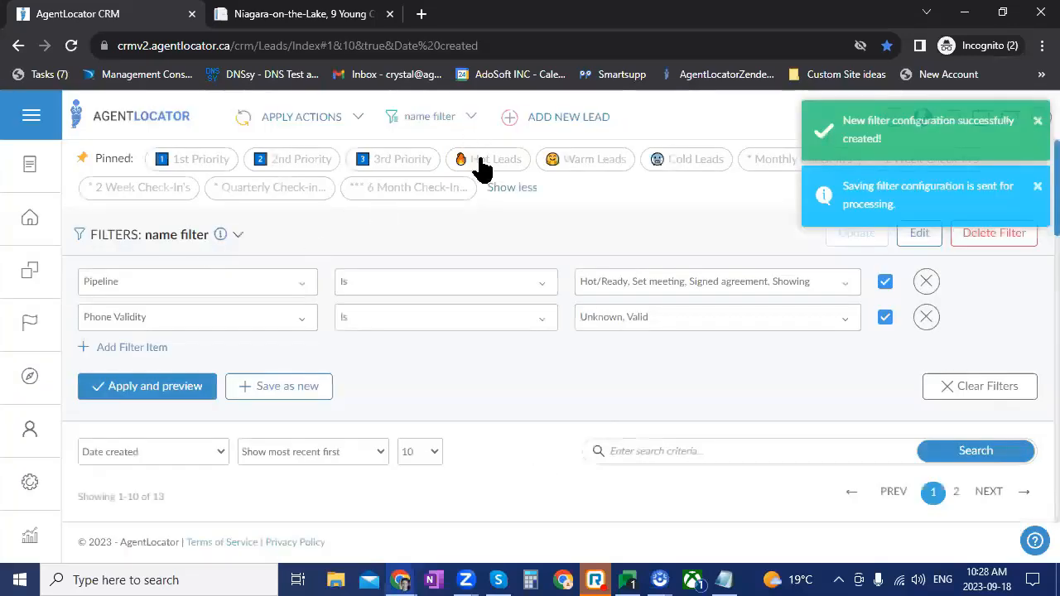
scroll(492, 391, "down", 3)
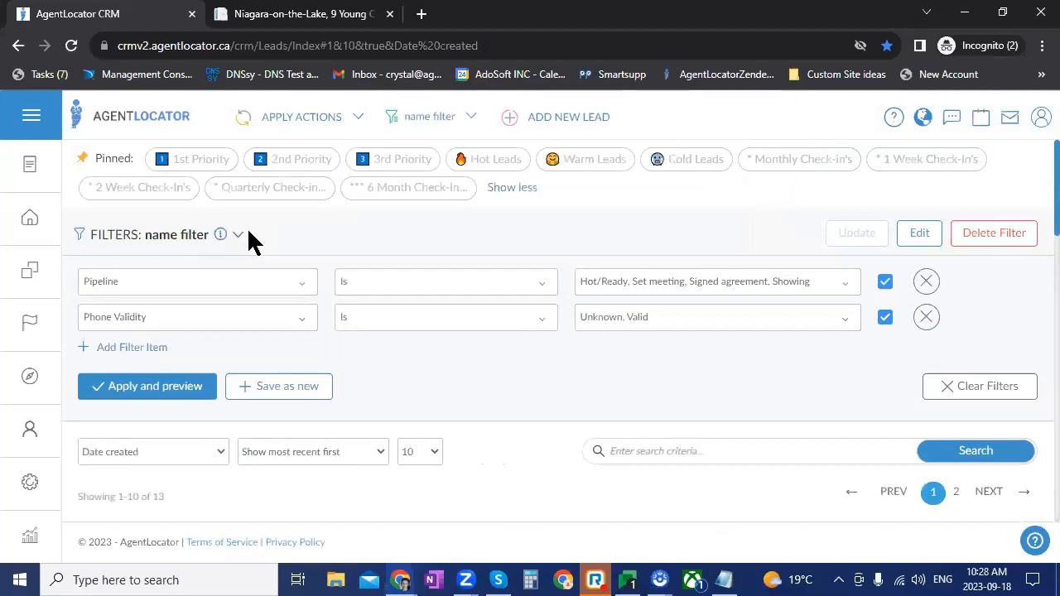
mouse_move(222, 244)
left_click(560, 582)
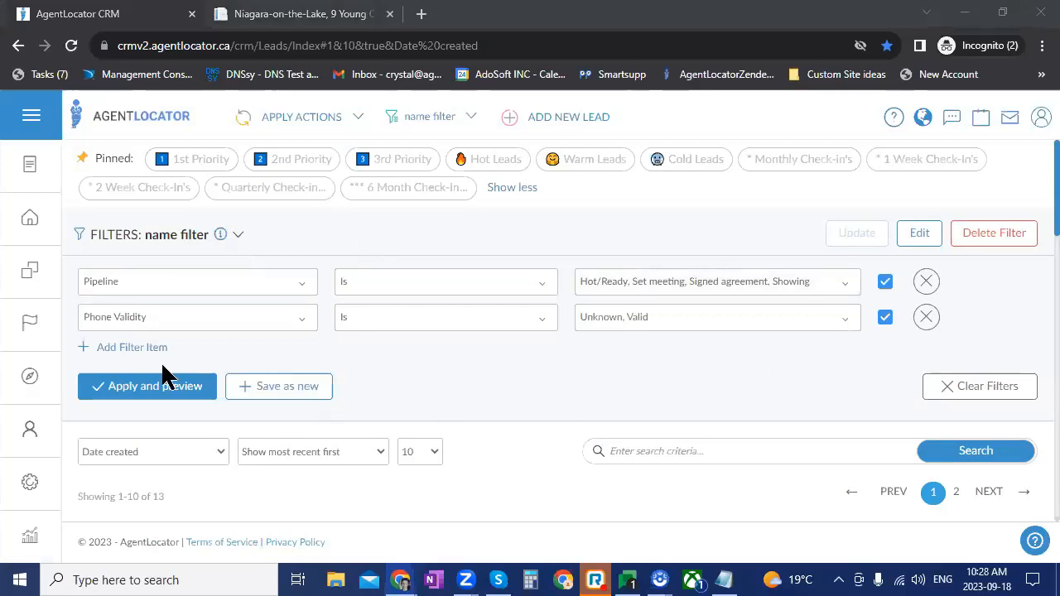
Add Invalid to the Phone Validity values of the "name filter" filter
left_click(669, 320)
left_click(603, 462)
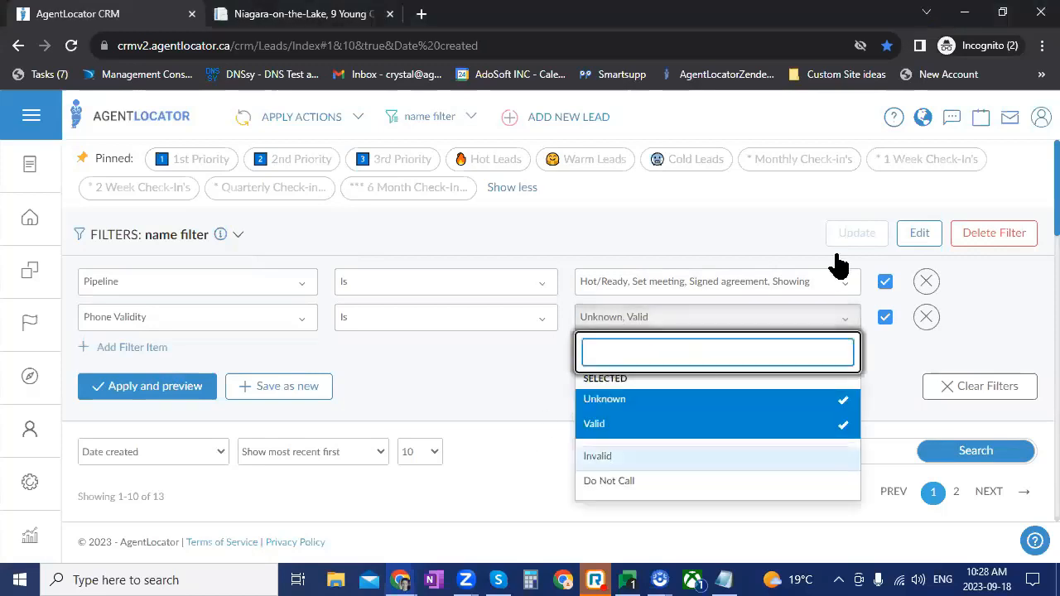
left_click(670, 456)
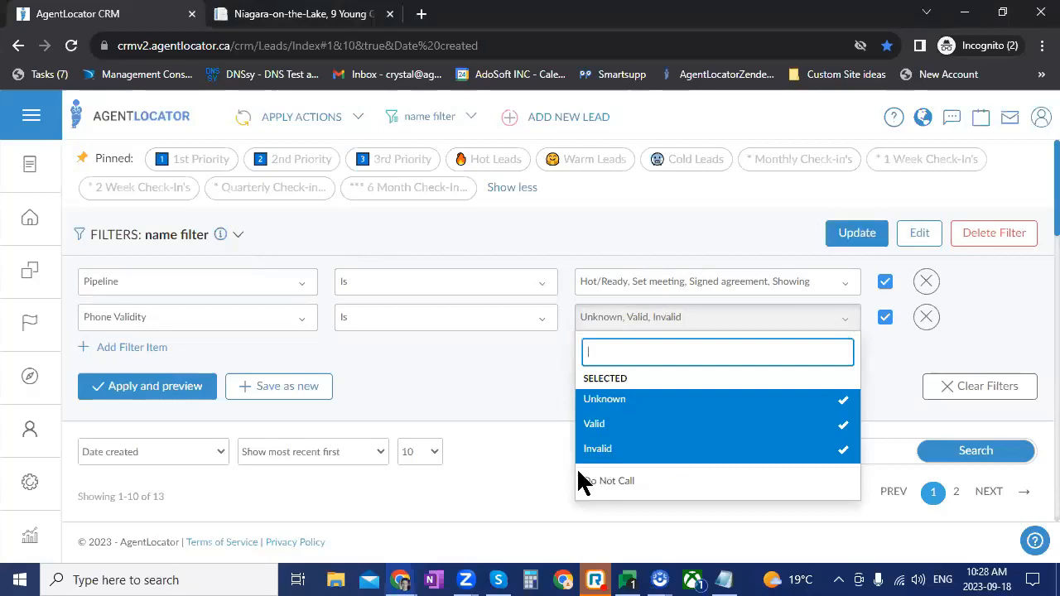
left_click(546, 459)
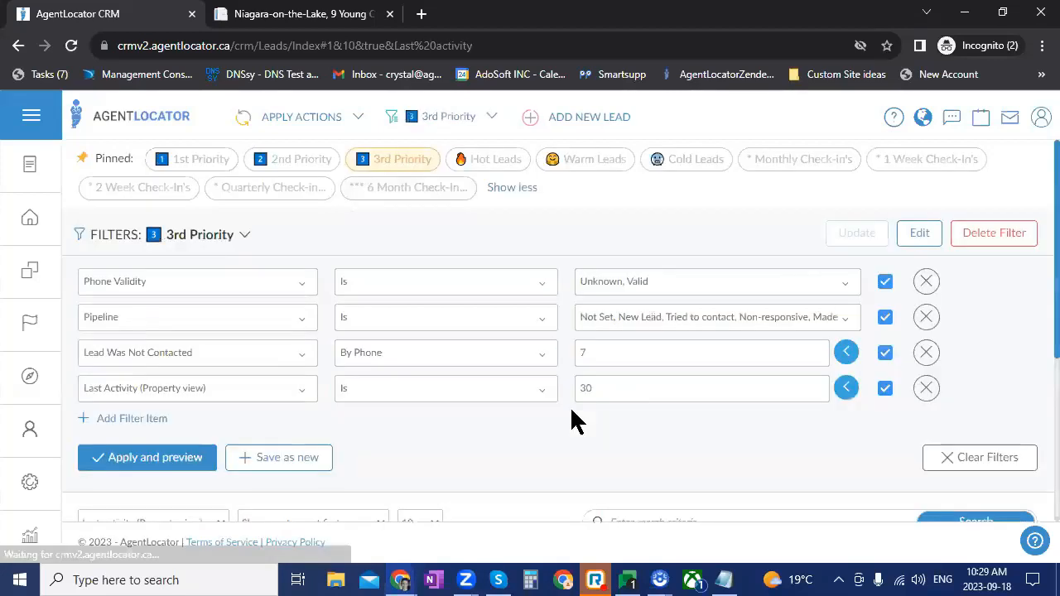
Disable the Last Activity (Property view) condition in the 3rd Priority filter and preview the matching leads
scroll(577, 423, "down", 1)
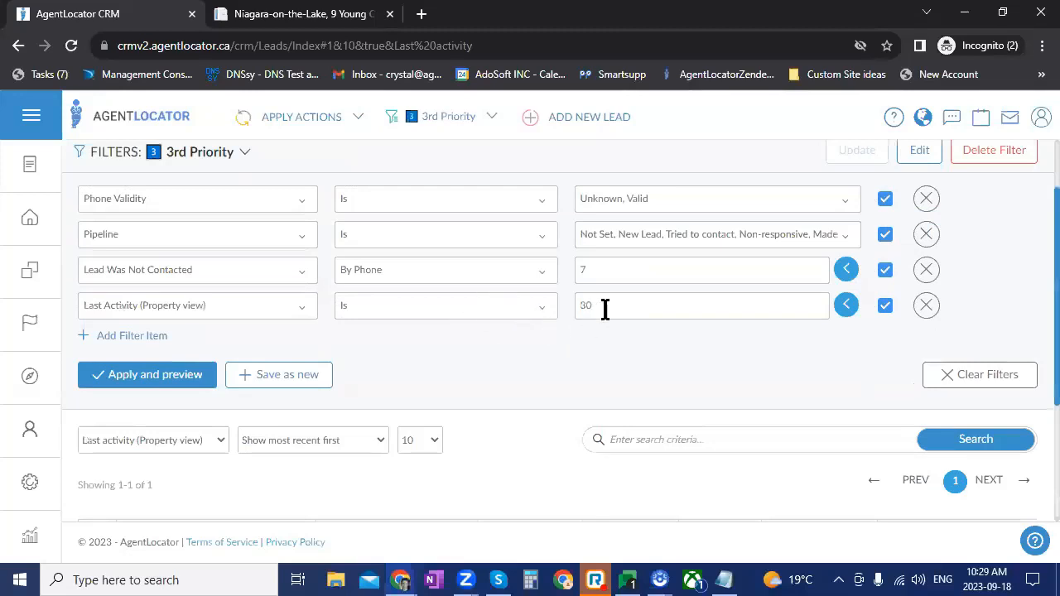
left_click(175, 312)
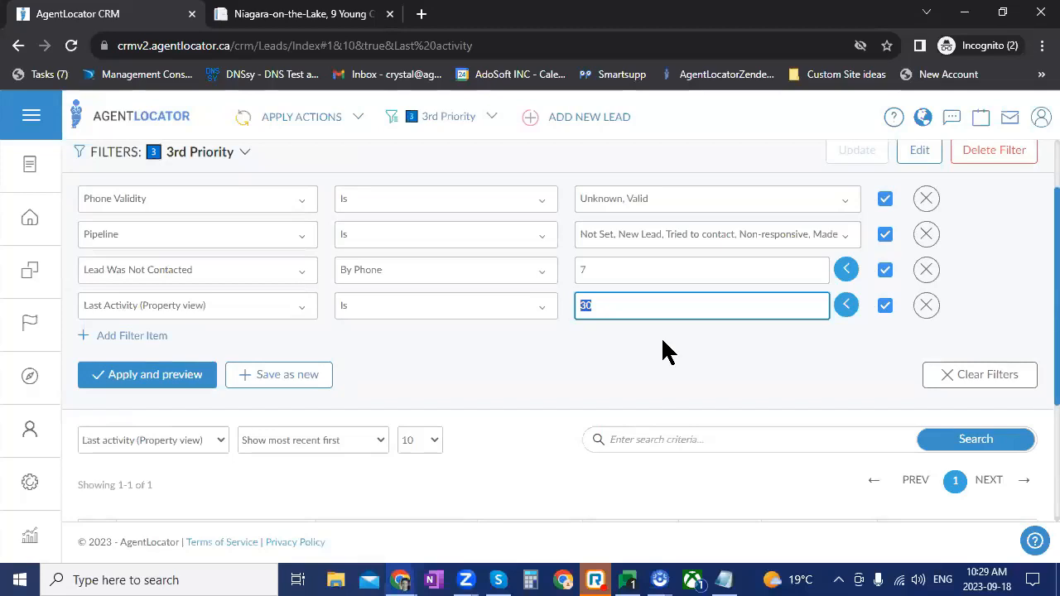
left_click(885, 306)
left_click(164, 377)
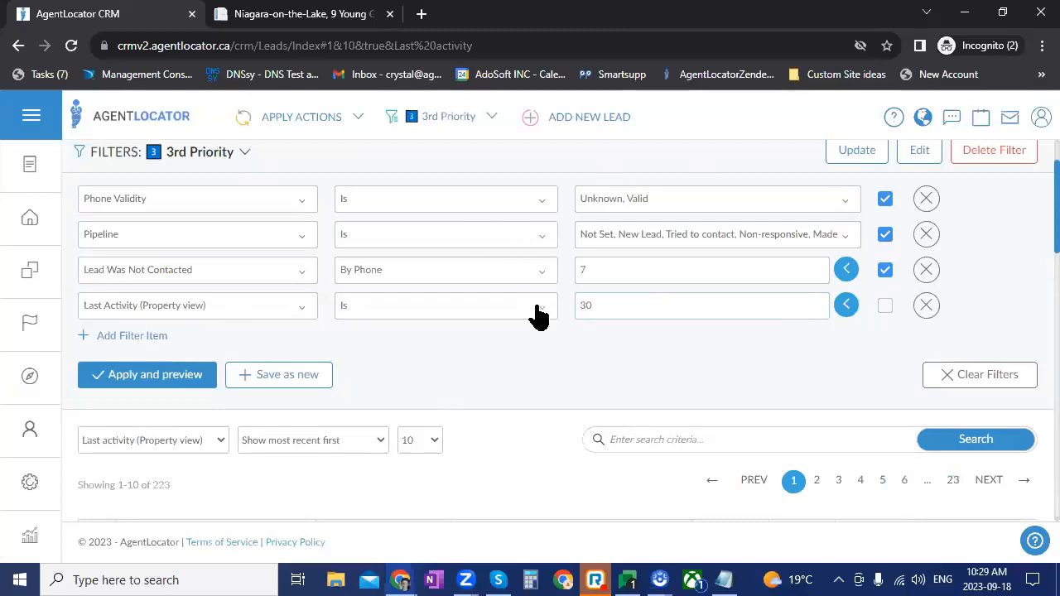
scroll(199, 403, "down", 1)
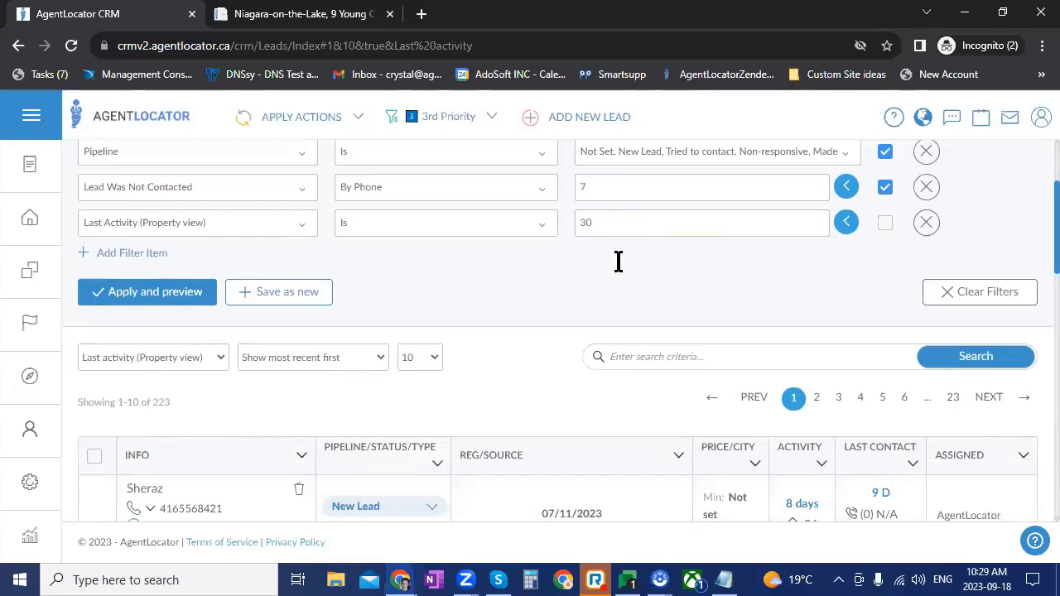
scroll(618, 263, "up", 1)
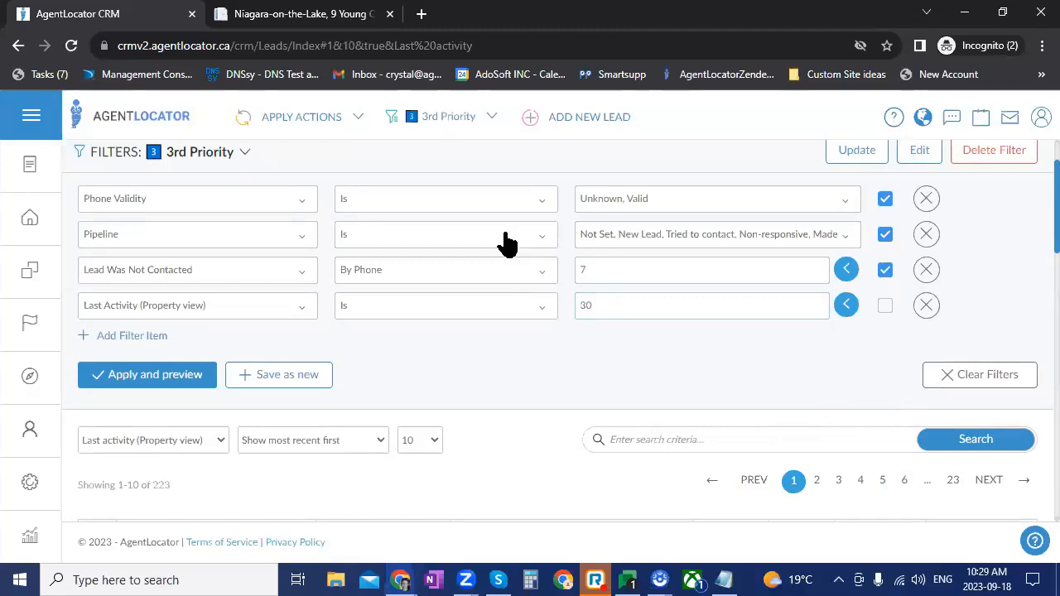
scroll(502, 243, "up", 1)
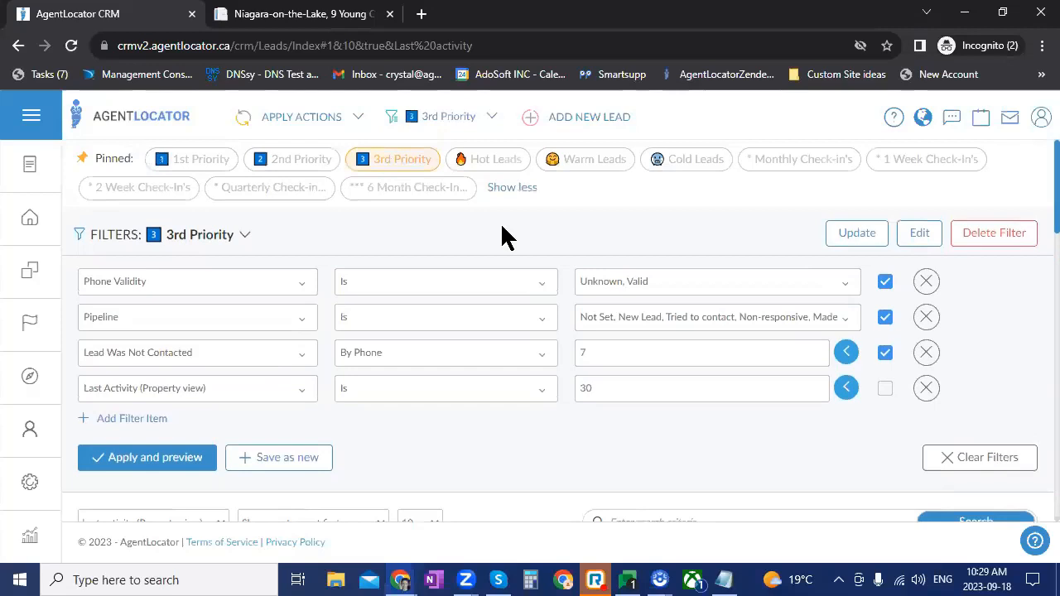
Reset the 3rd Priority filter to its saved conditions, review its matching leads, and clear the filter
left_click(401, 160)
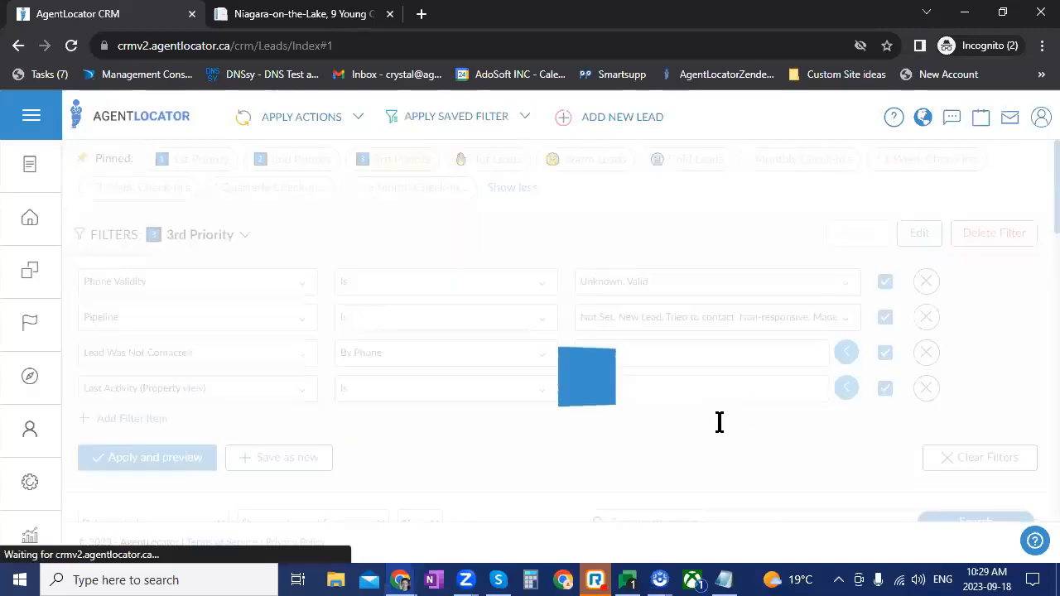
scroll(667, 364, "down", 1)
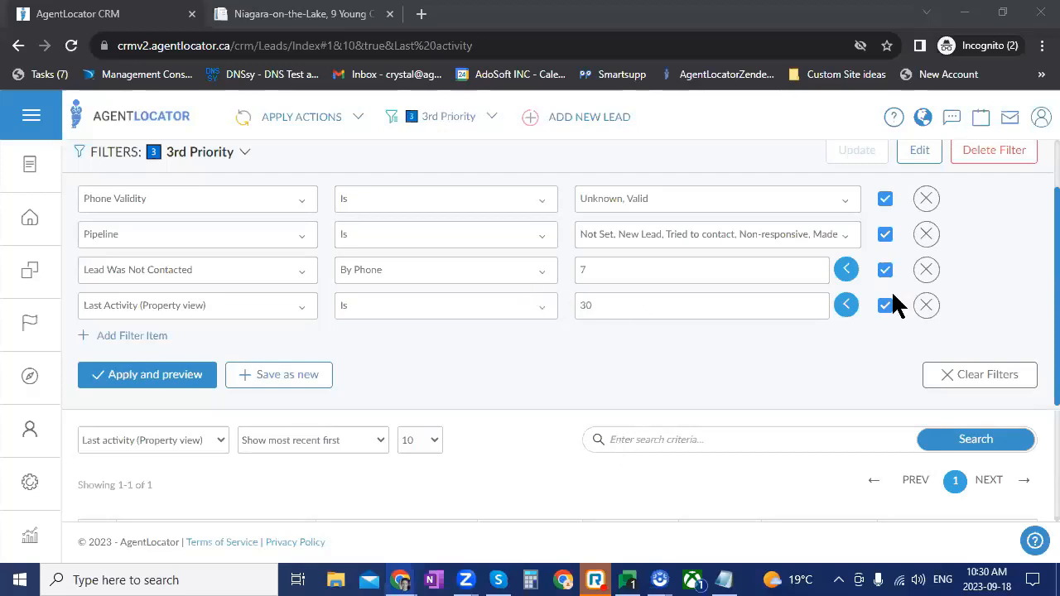
scroll(1003, 260, "down", 3)
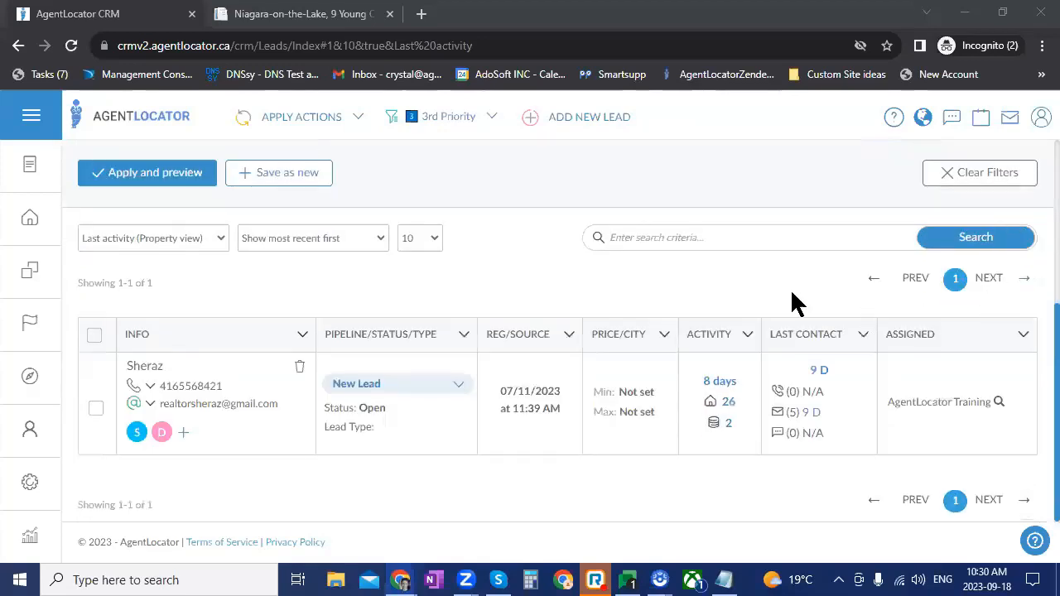
scroll(516, 292, "up", 1)
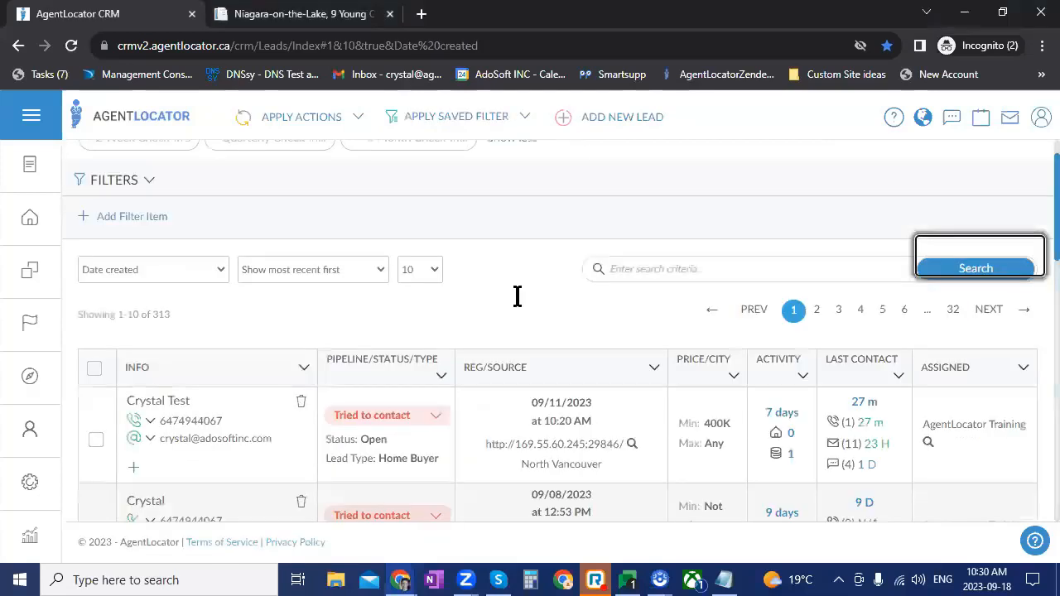
Open the first lead's source website in a new tab, view its Street Match seller page, and return to the leads list
scroll(569, 195, "down", 3)
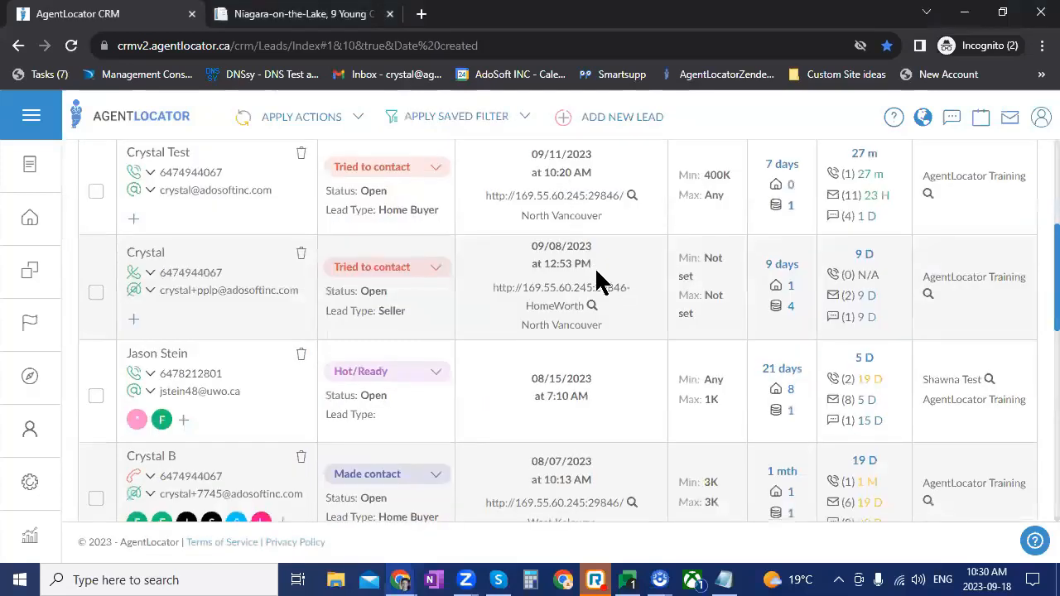
triple_click(608, 196)
right_click(597, 199)
left_click(688, 242)
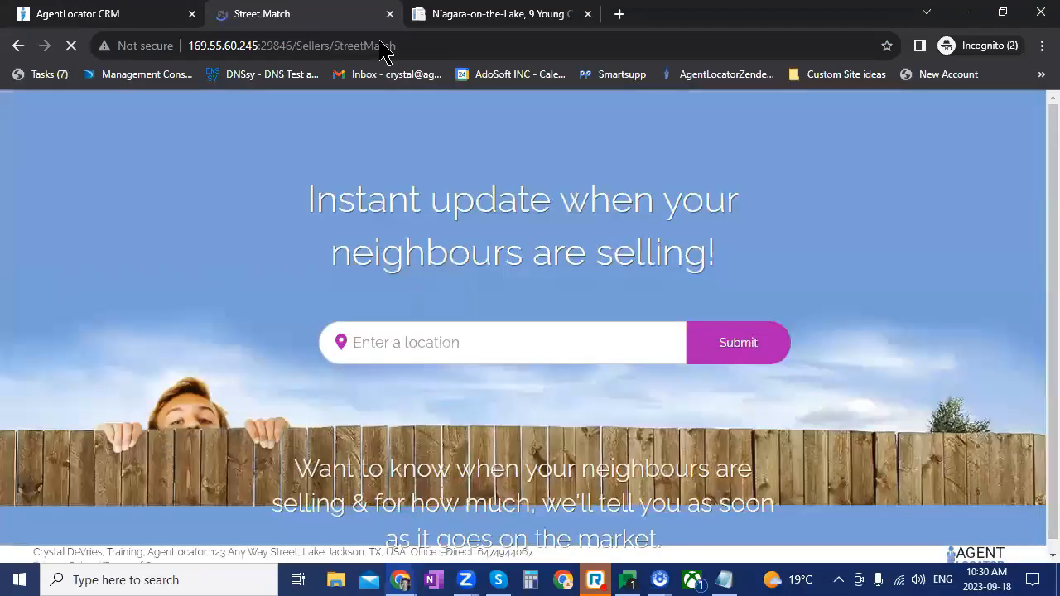
left_click(385, 46)
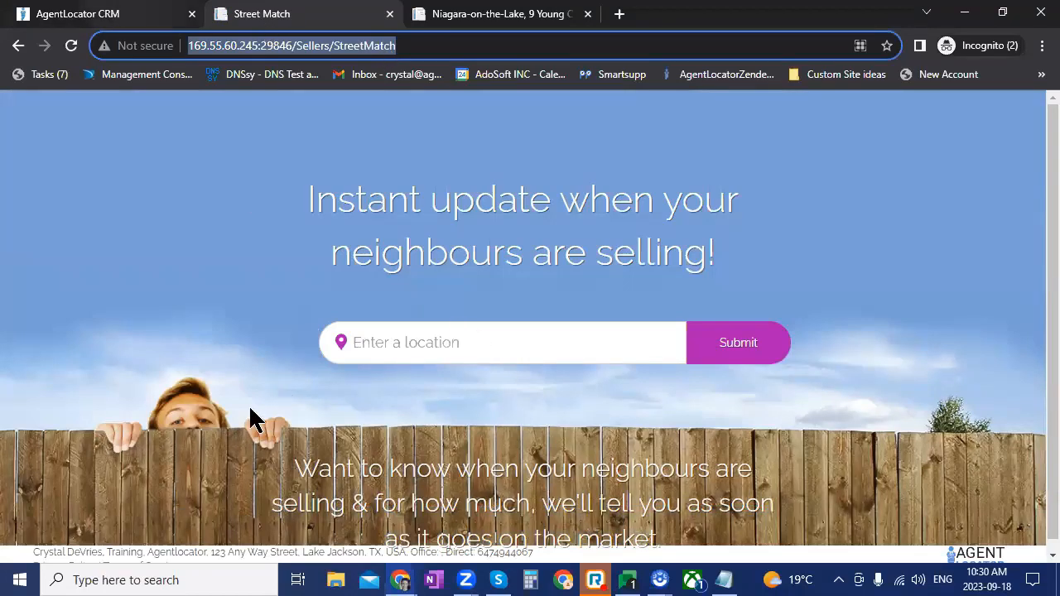
key("ctrl+shift+Tab")
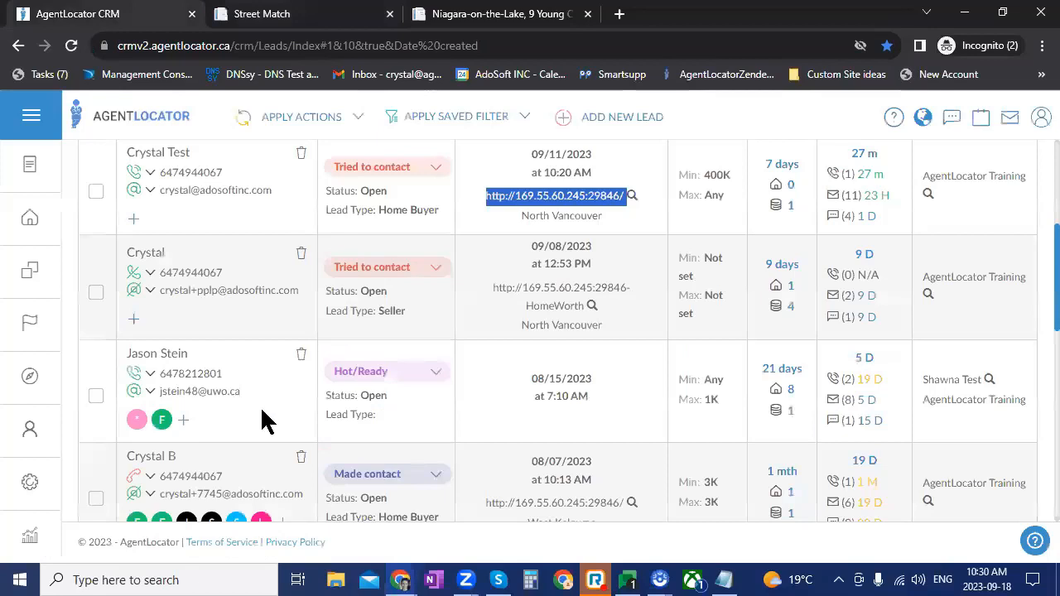
Start an e-mail to the Hot/Ready lead and write "Go to streetmatch" above the signature
left_click(429, 423)
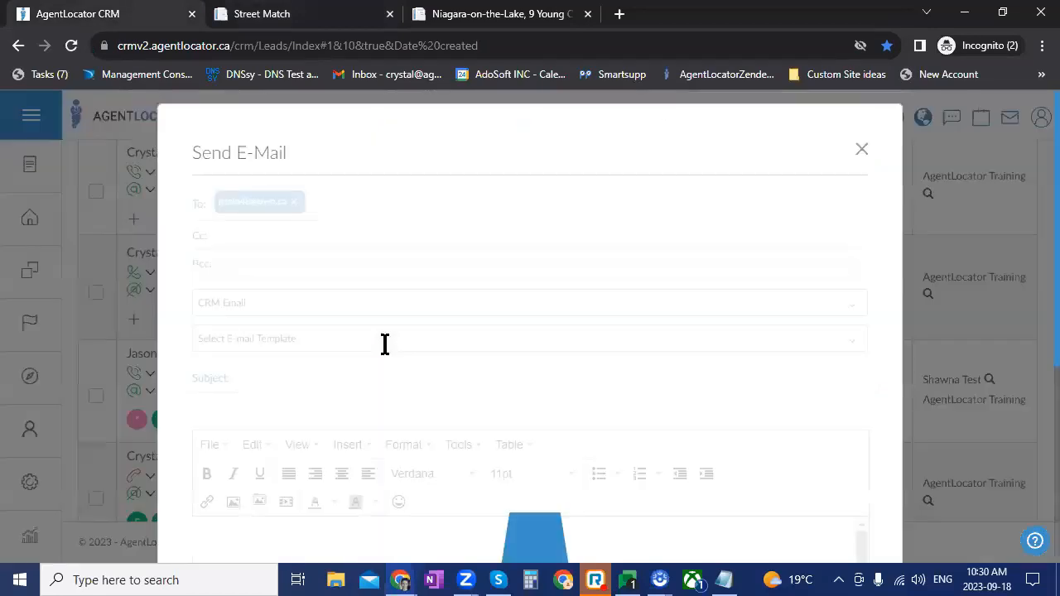
scroll(932, 126, "down", 3)
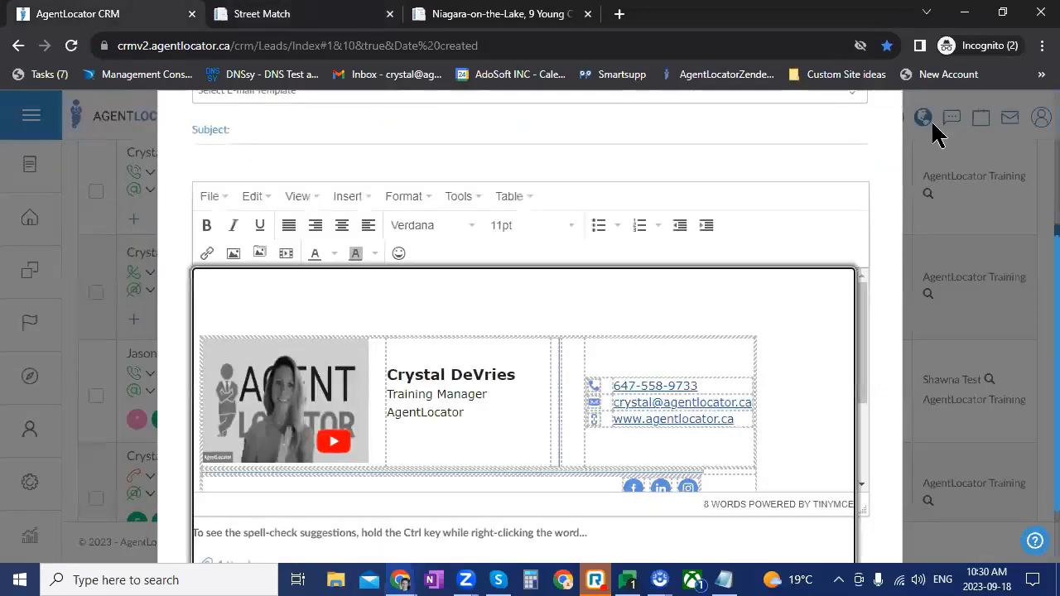
type("Go t6o")
key("BackSpace")
key("BackSpace")
key("BackSpace")
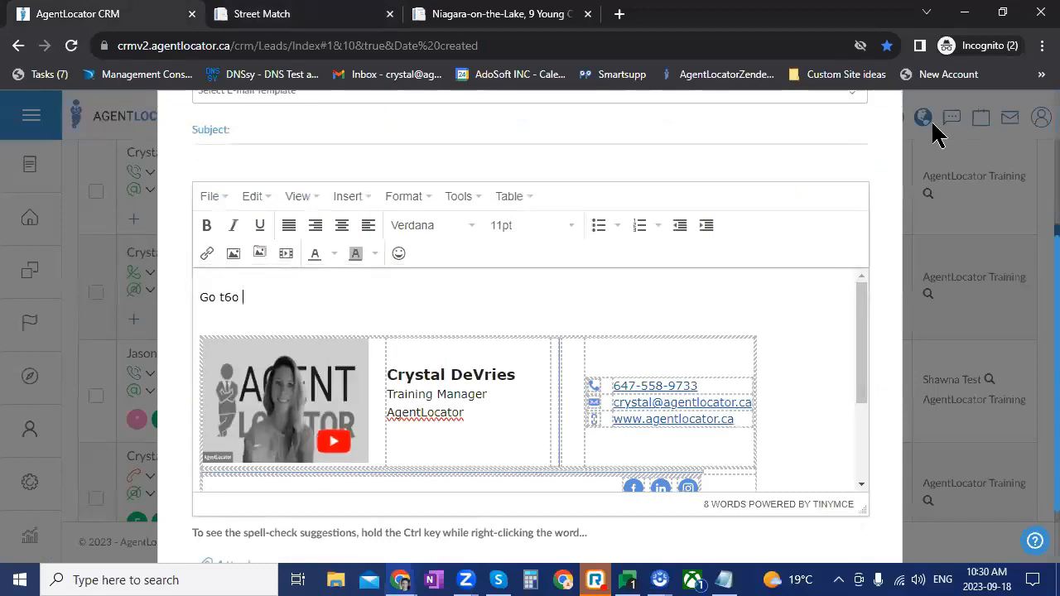
type("o streetmatch")
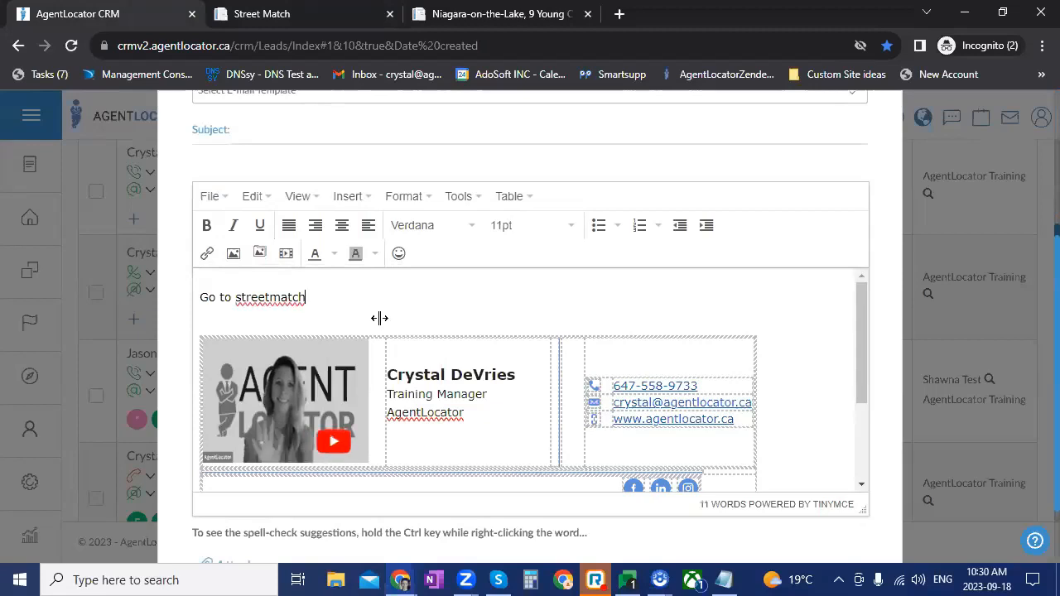
key("ctrl+shift+Left")
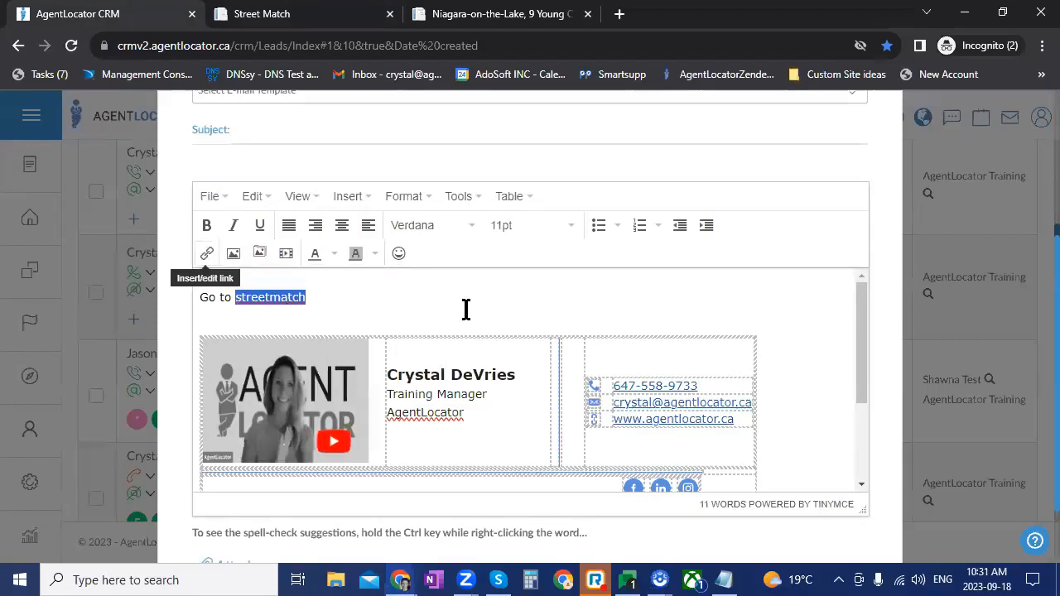
key("ctrl+k")
key("ctrl+v")
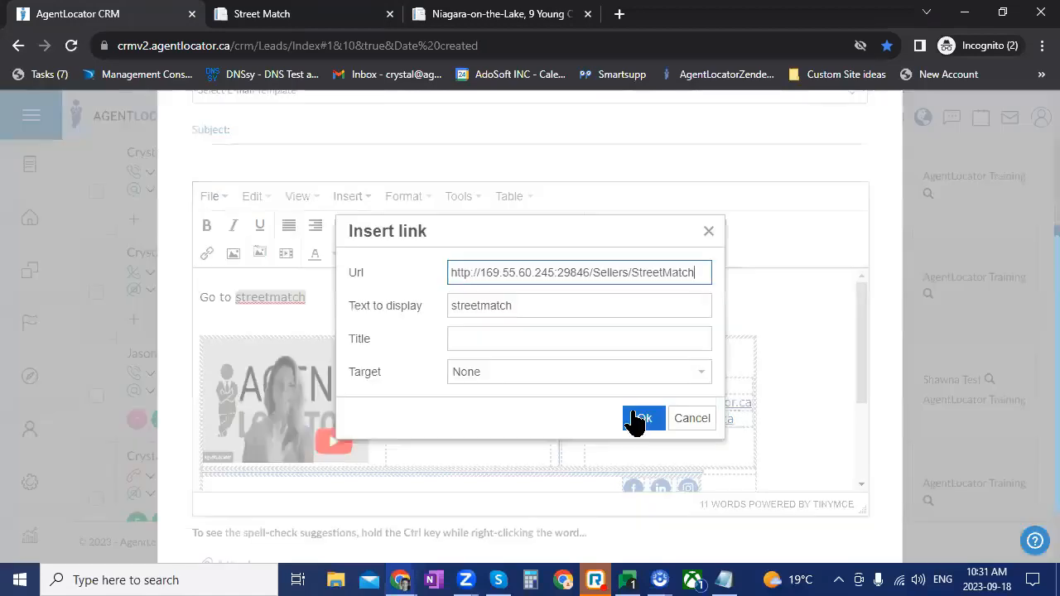
key("Tab")
key("Tab")
key("Tab")
key("Down")
key("Return")
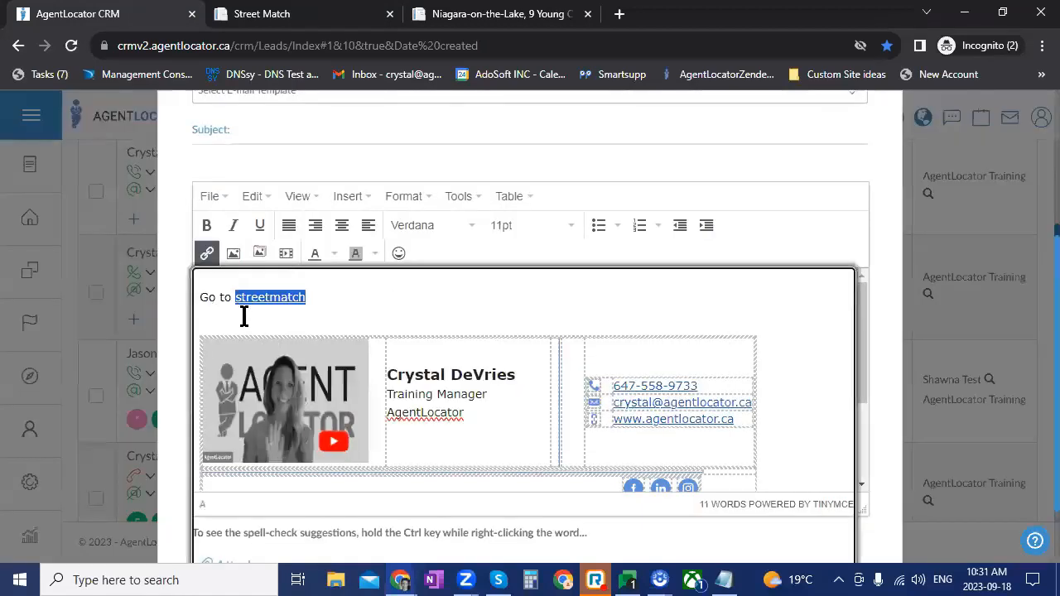
left_click(241, 312)
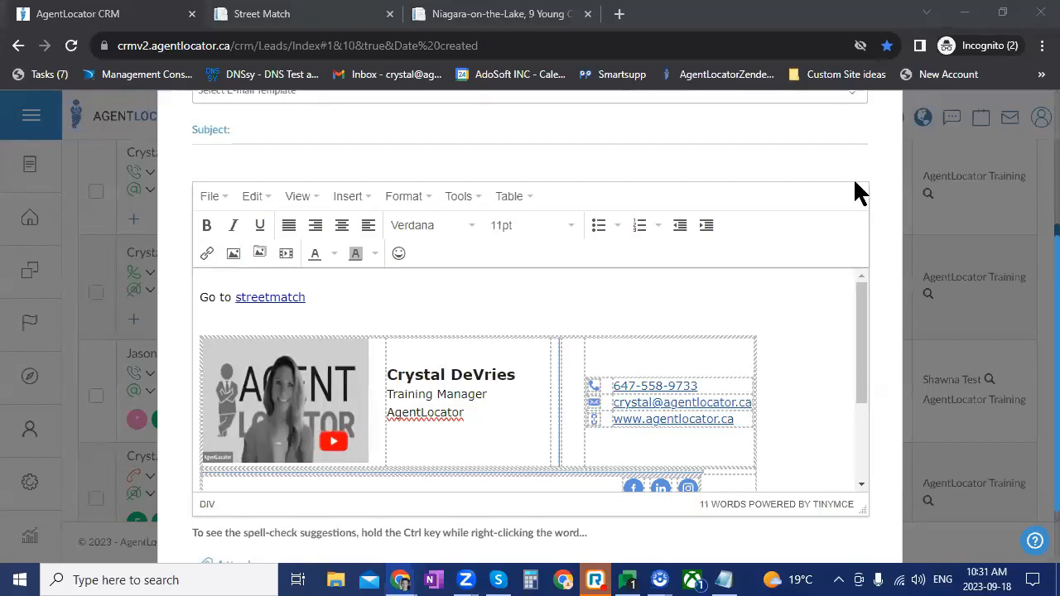
scroll(856, 157, "up", 3)
left_click(712, 283)
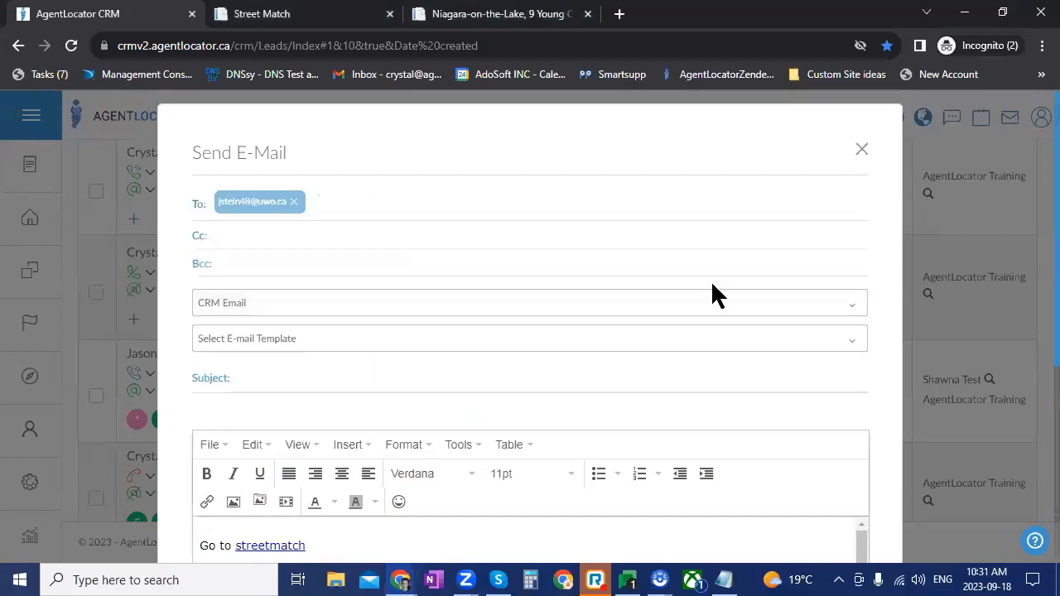
key("Escape")
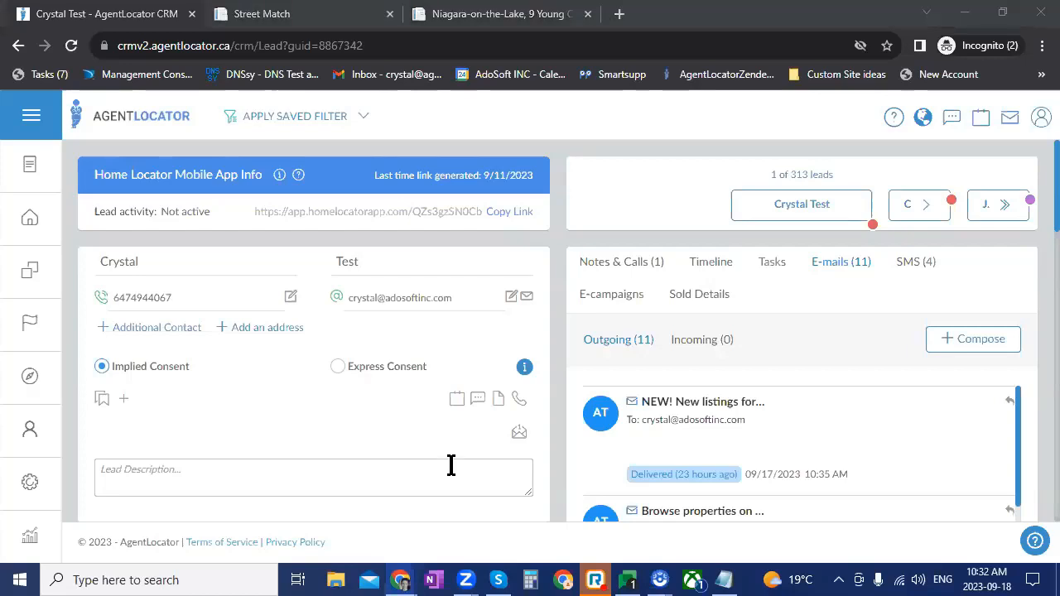
Go to the saved templates in the E-mail Settings and search them for "homelocator"
left_click(450, 464)
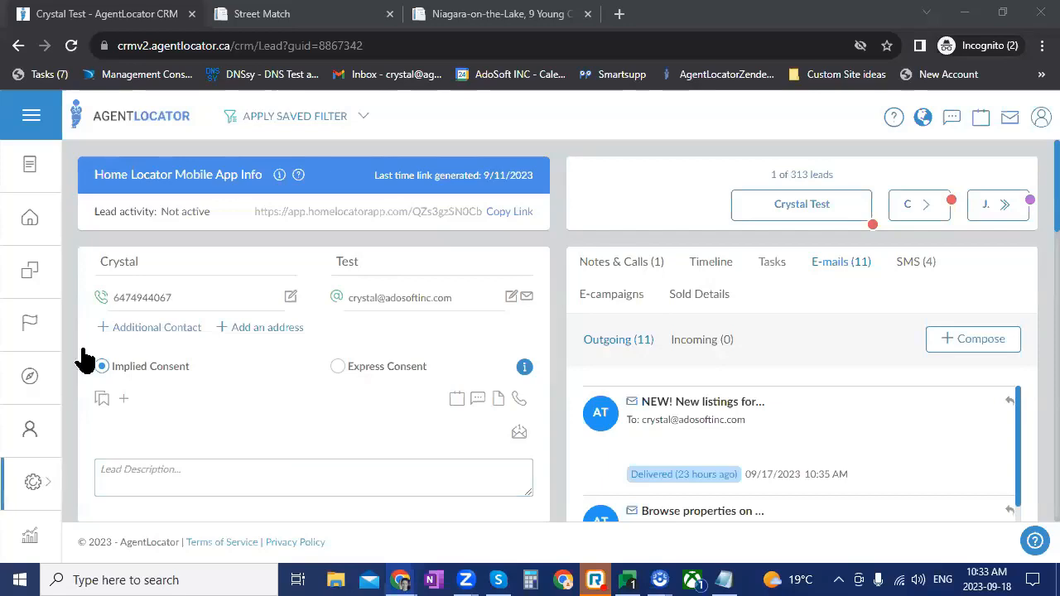
left_click(97, 236)
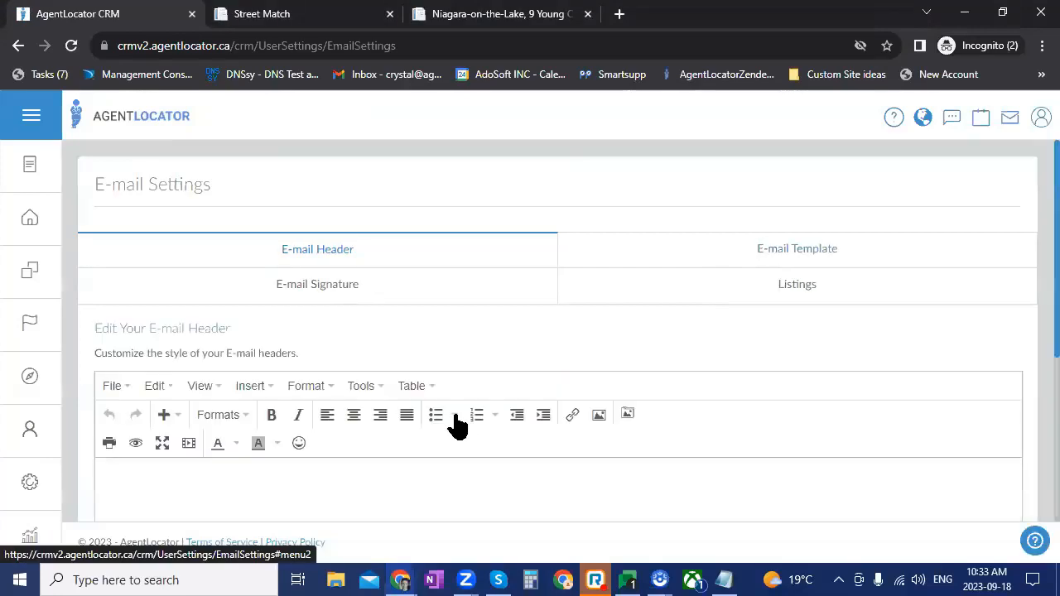
left_click(853, 253)
scroll(856, 289, "down", 2)
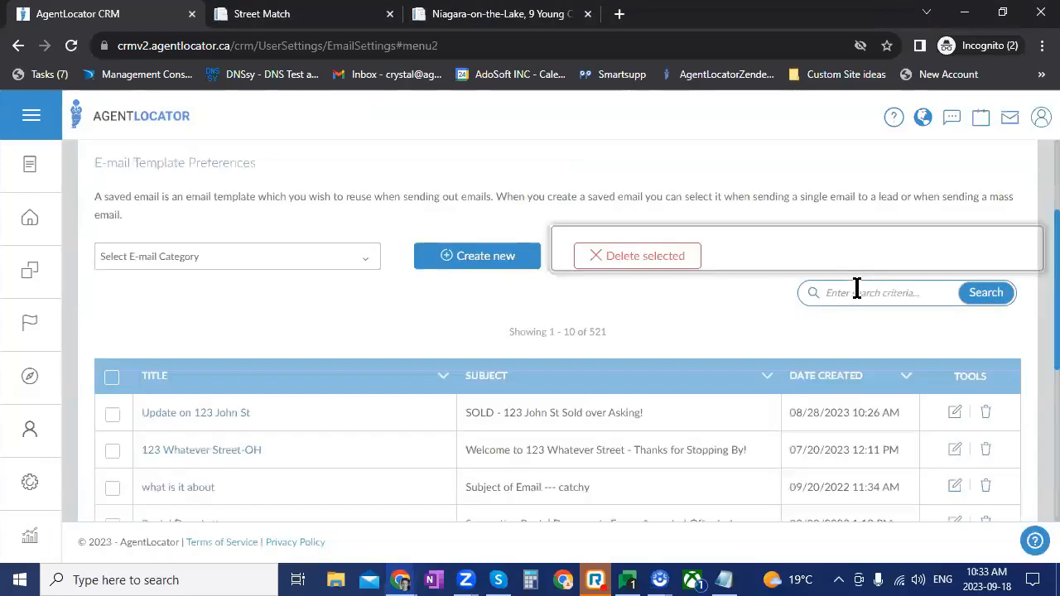
left_click(856, 290)
type("homelocator")
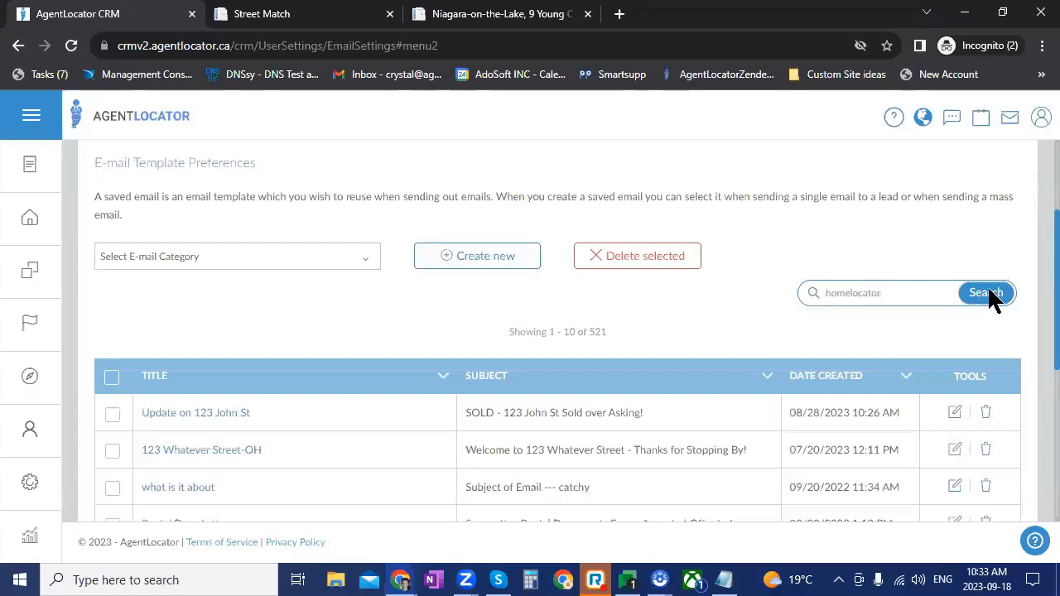
left_click(990, 292)
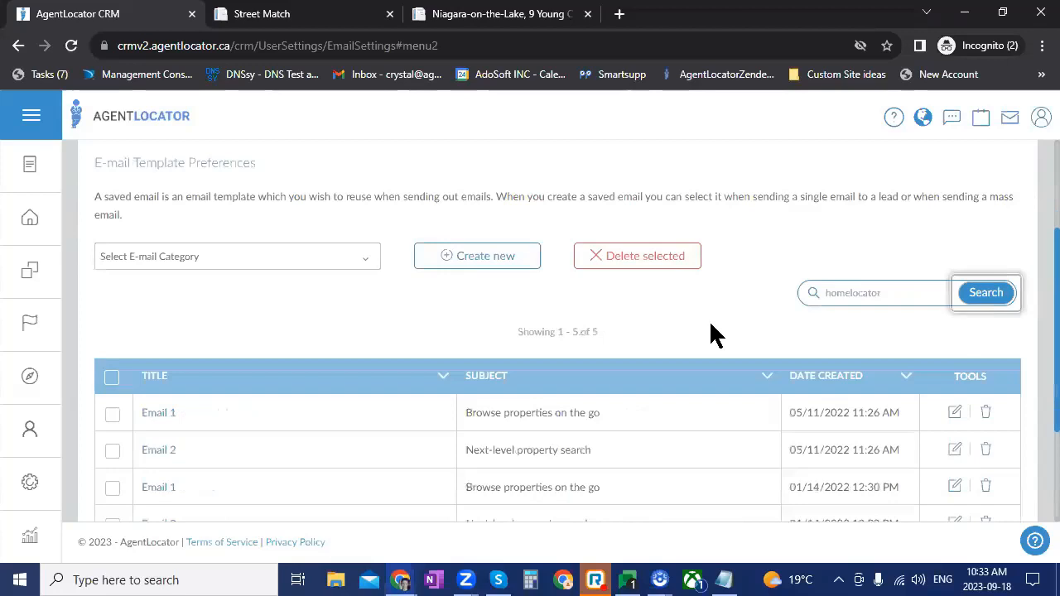
Open the "Email 1" template and examine its content around the [downloadLeadAppLink] shortcode
scroll(711, 324, "down", 2)
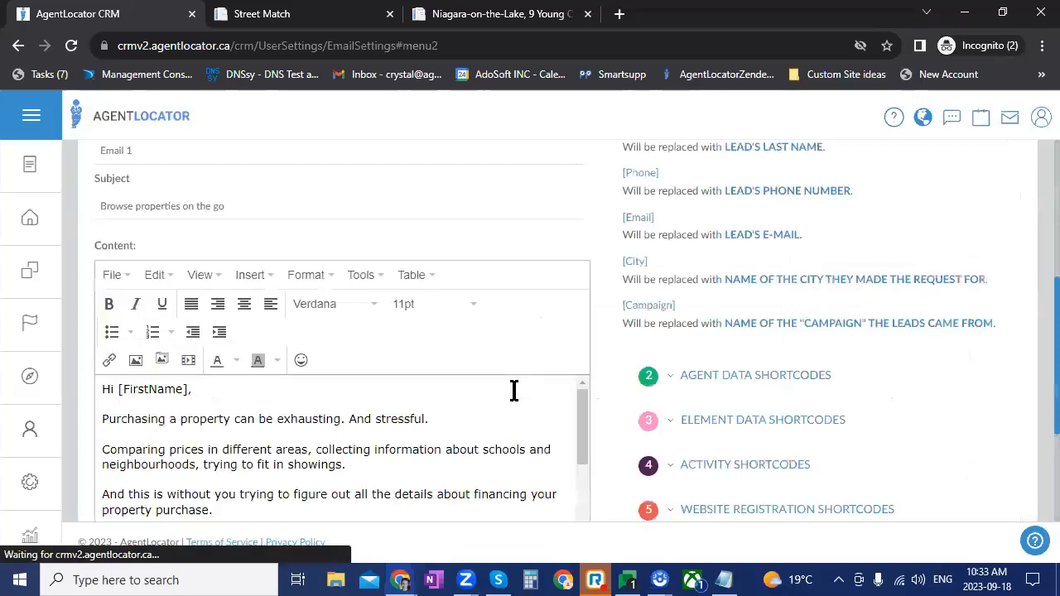
scroll(513, 390, "down", 5)
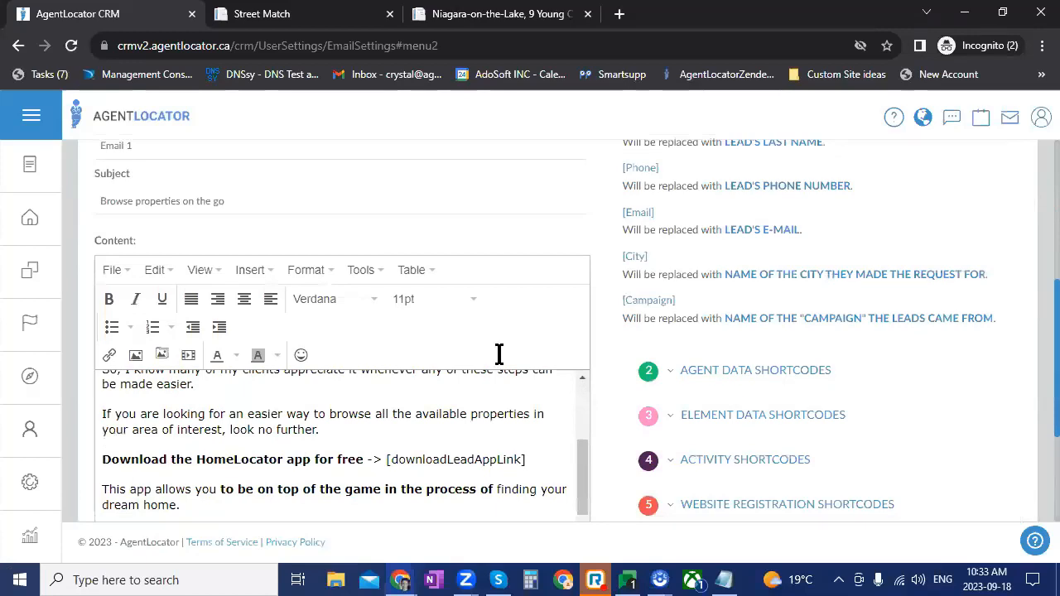
scroll(499, 354, "down", 2)
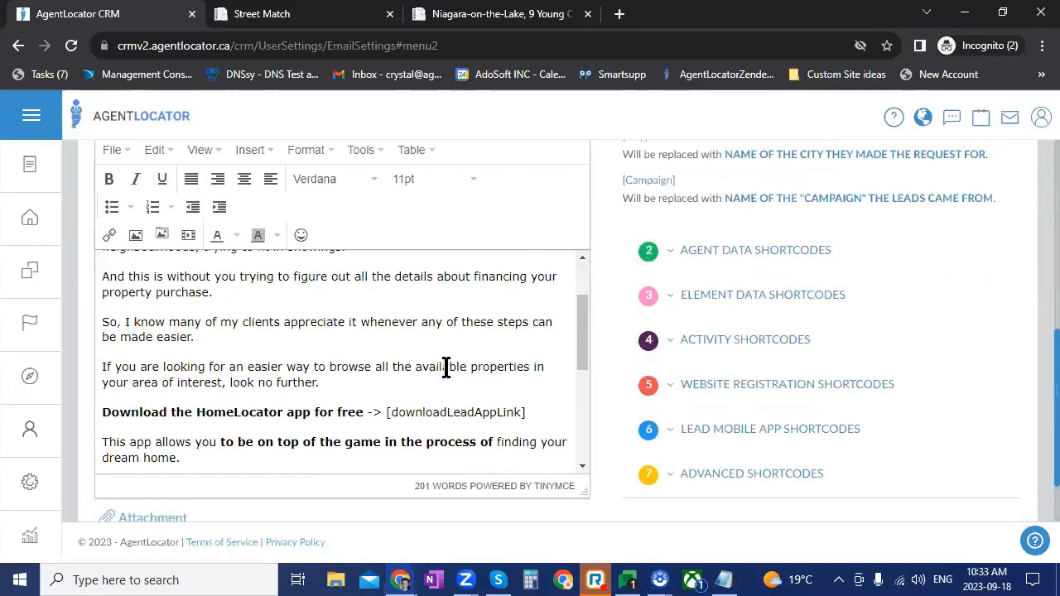
scroll(446, 367, "down", 1)
left_click(481, 401)
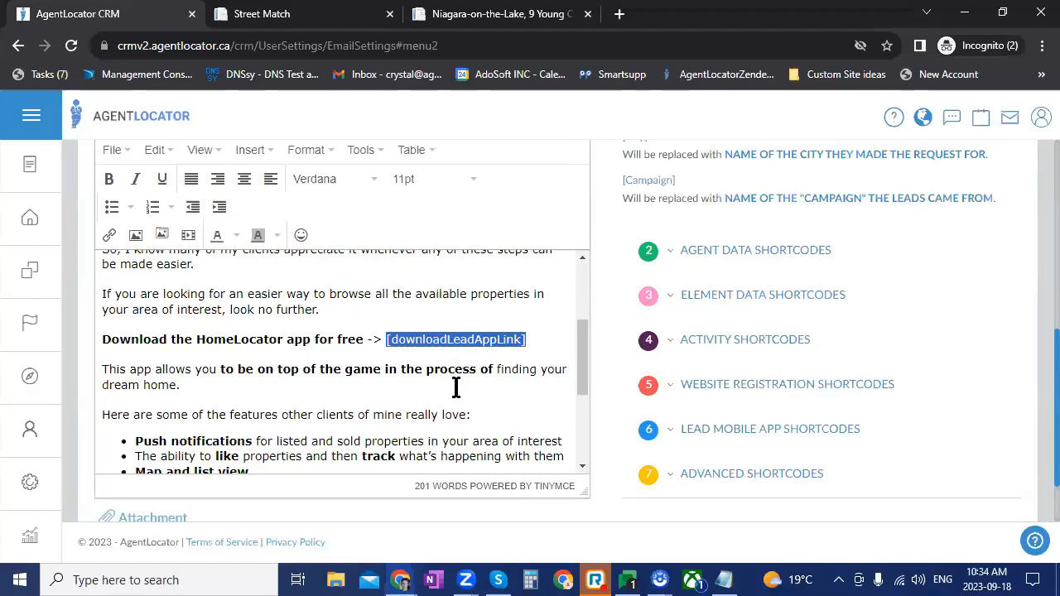
scroll(450, 394, "down", 3)
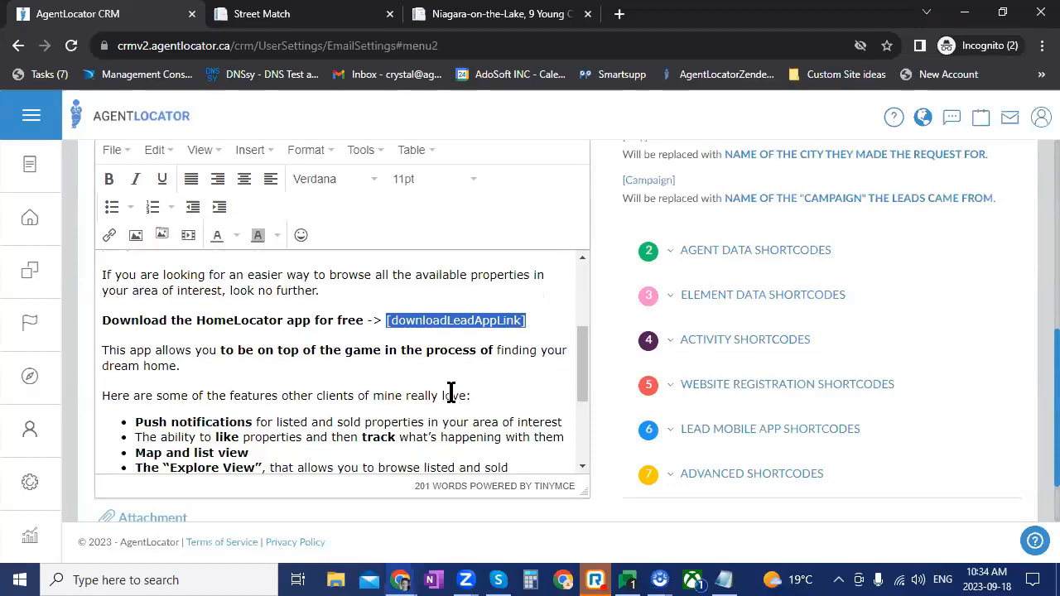
scroll(439, 389, "up", 4)
scroll(447, 385, "up", 3)
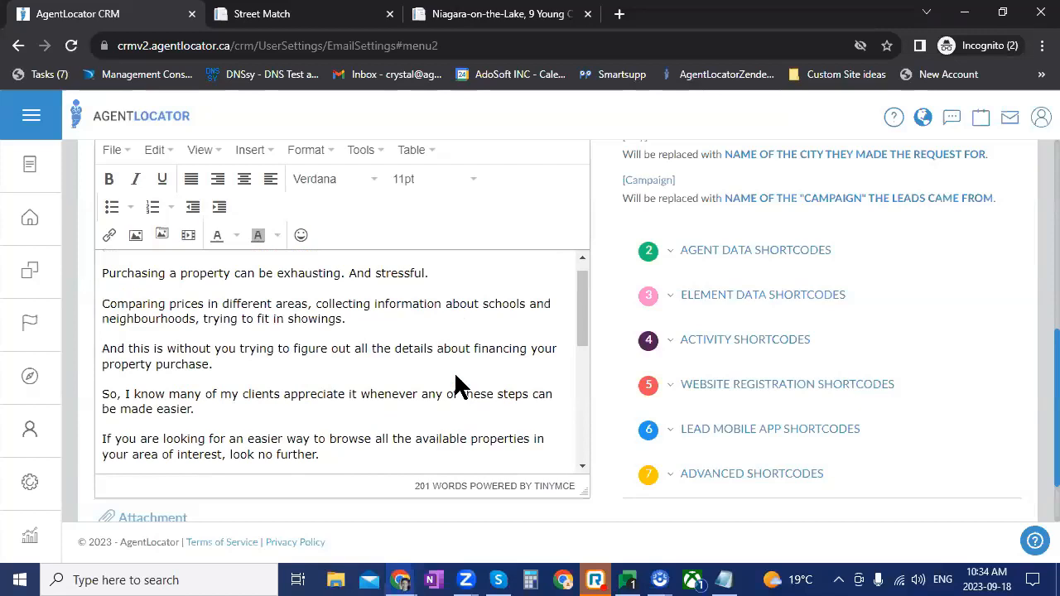
scroll(745, 265, "up", 3)
scroll(771, 259, "up", 5)
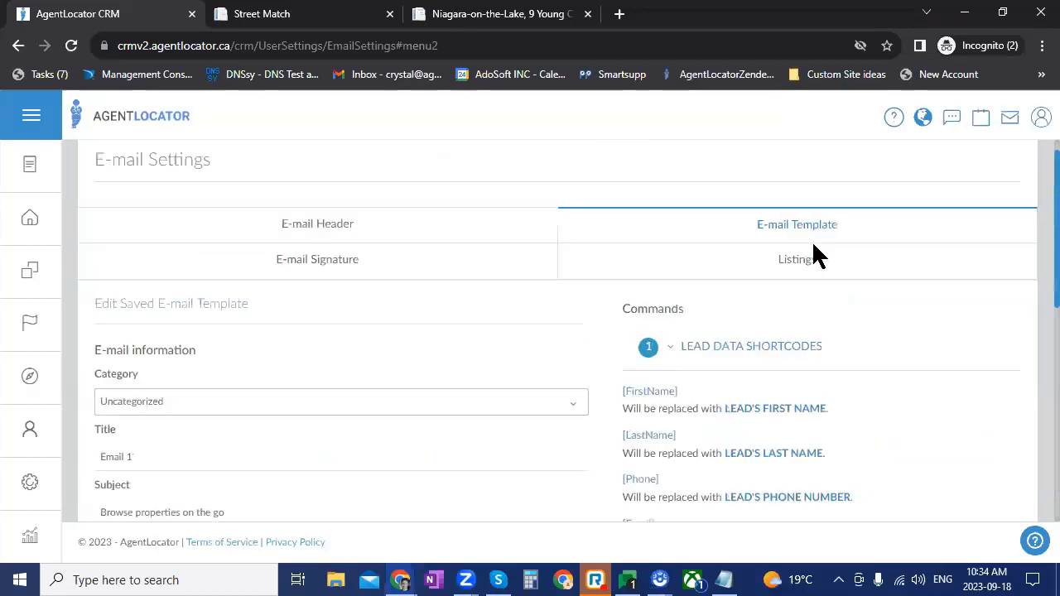
Start a new e-mail template and collapse its Lead Data Shortcodes list
left_click(829, 252)
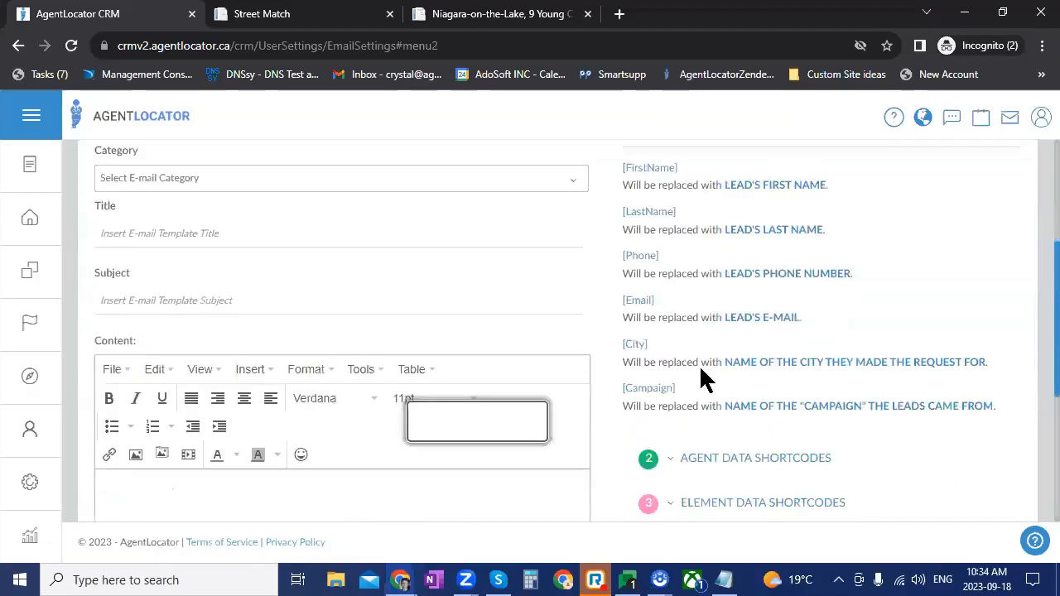
scroll(687, 340, "up", 2)
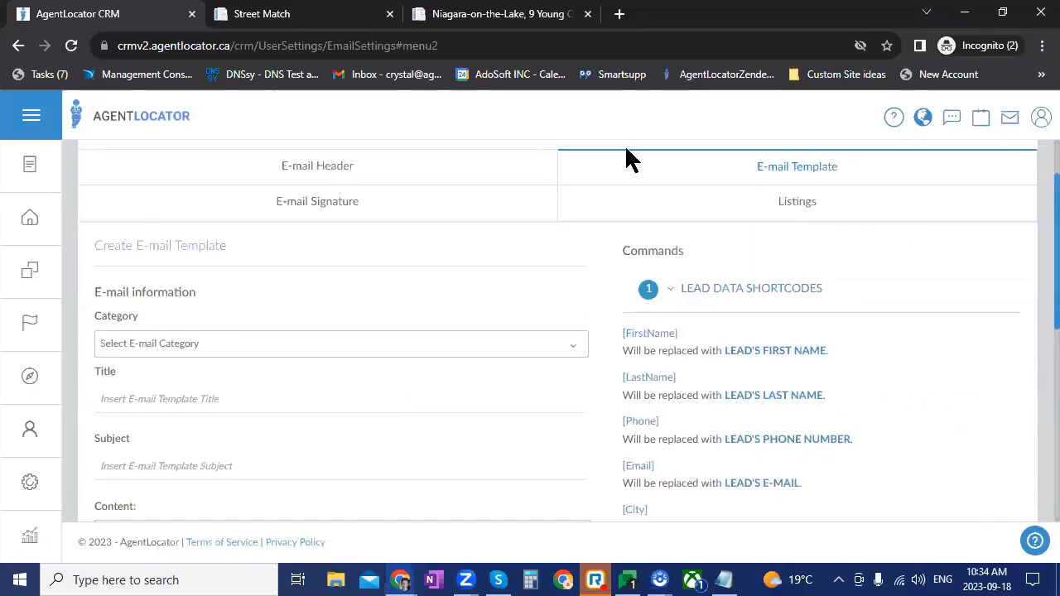
left_click(729, 288)
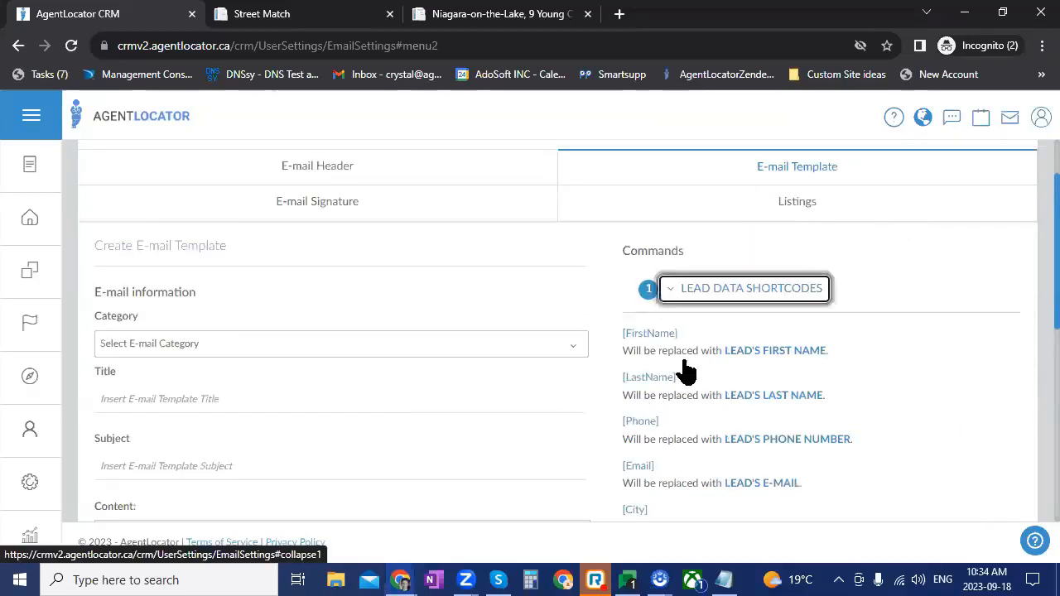
Browse the Video and Help Section for the e-mail settings and close it
left_click(891, 121)
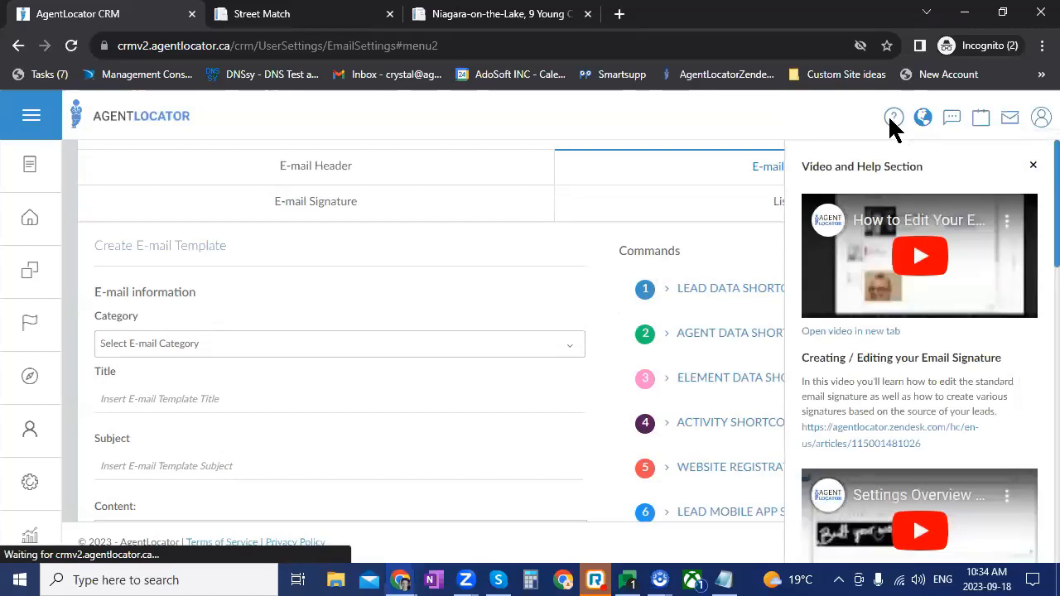
scroll(880, 382, "down", 3)
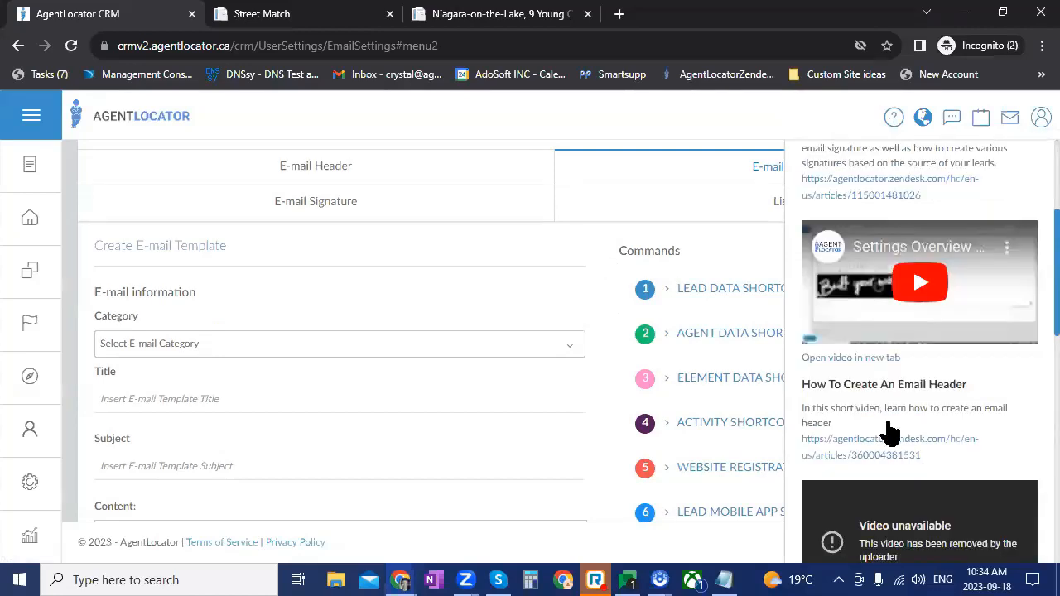
scroll(895, 417, "up", 2)
left_click(703, 211)
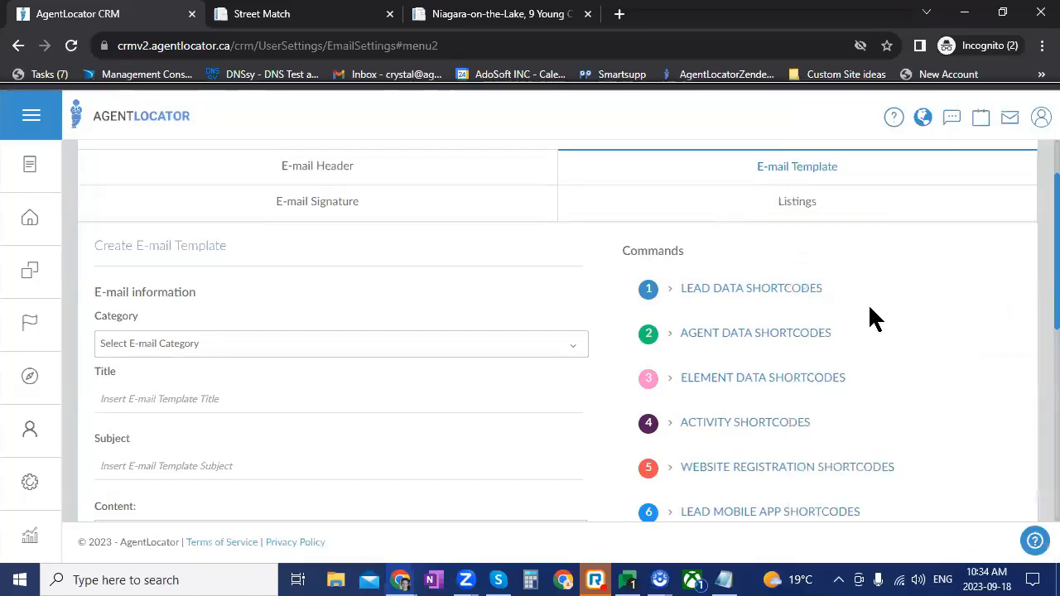
Expand the Lead Mobile App Shortcodes and insert [downloadLeadAppLink] into the new template's content
scroll(687, 372, "down", 1)
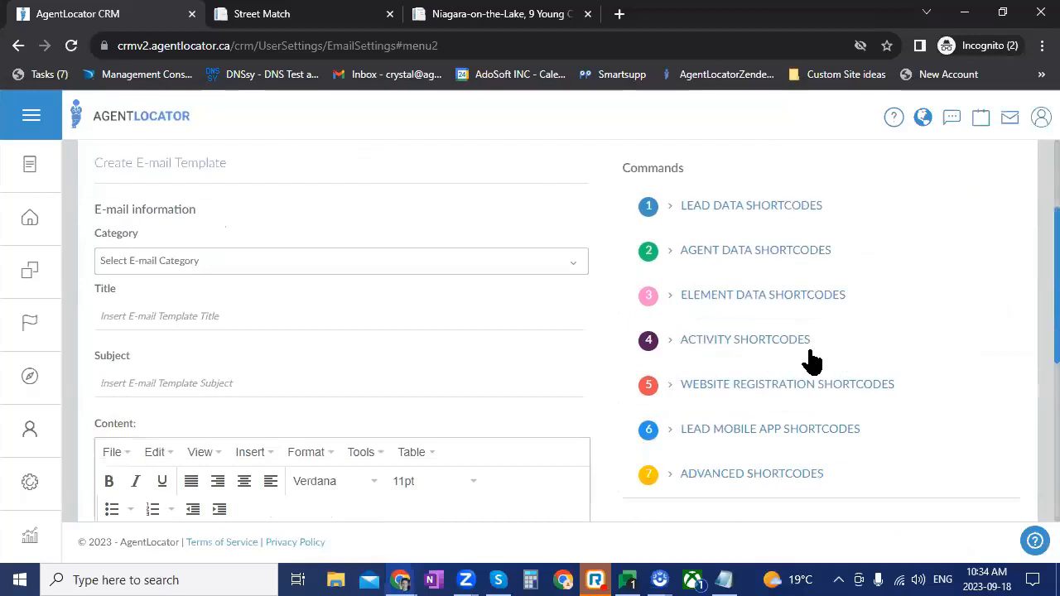
scroll(679, 354, "down", 2)
scroll(675, 355, "up", 1)
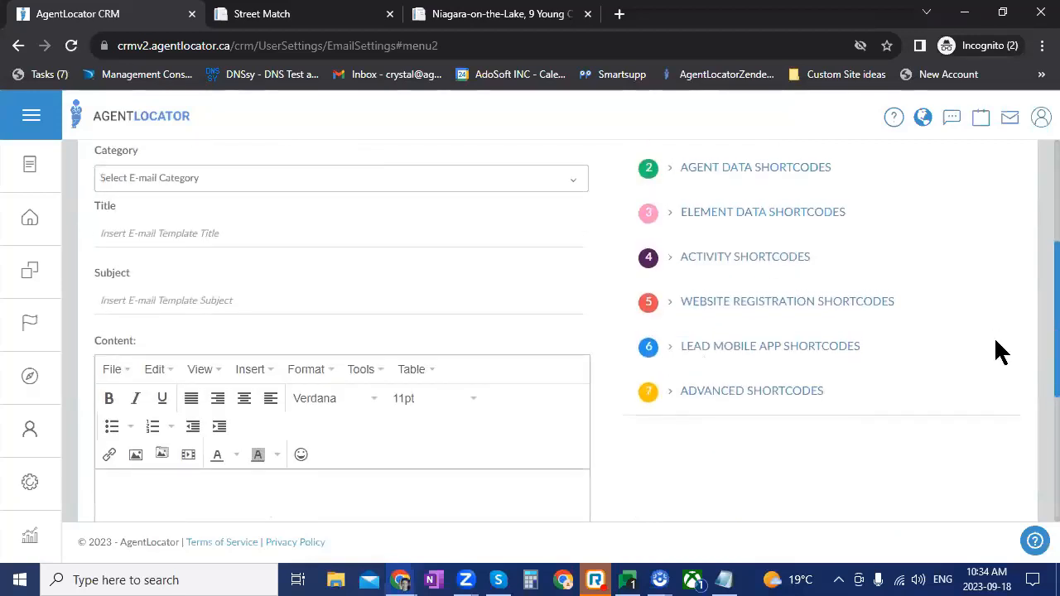
left_click(770, 346)
left_click_drag(679, 383, 118, 411)
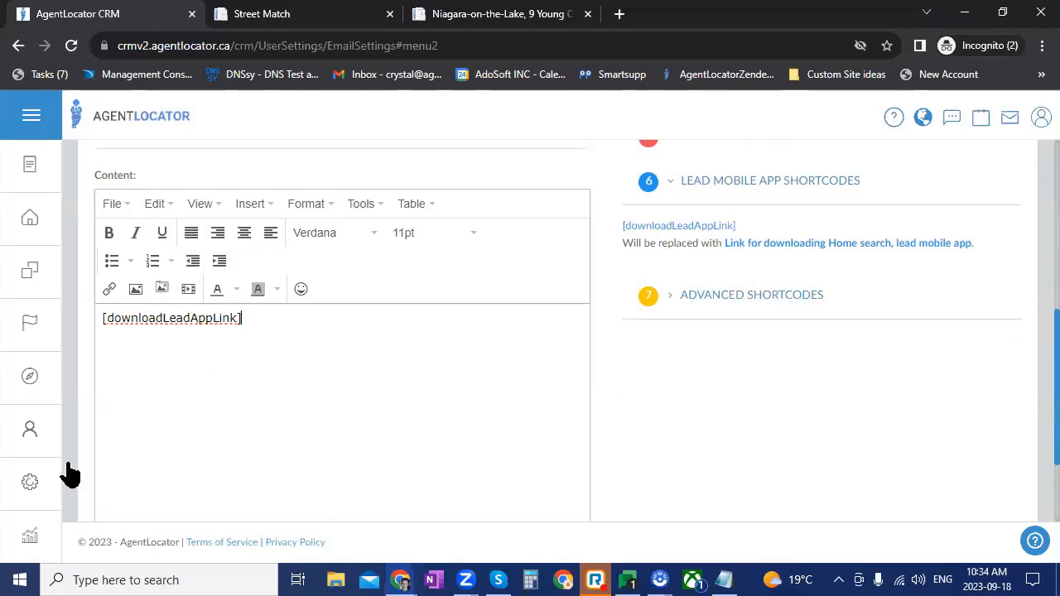
View the SMS Template Settings and open the Site Manager to see the websites available to manage
mouse_move(33, 490)
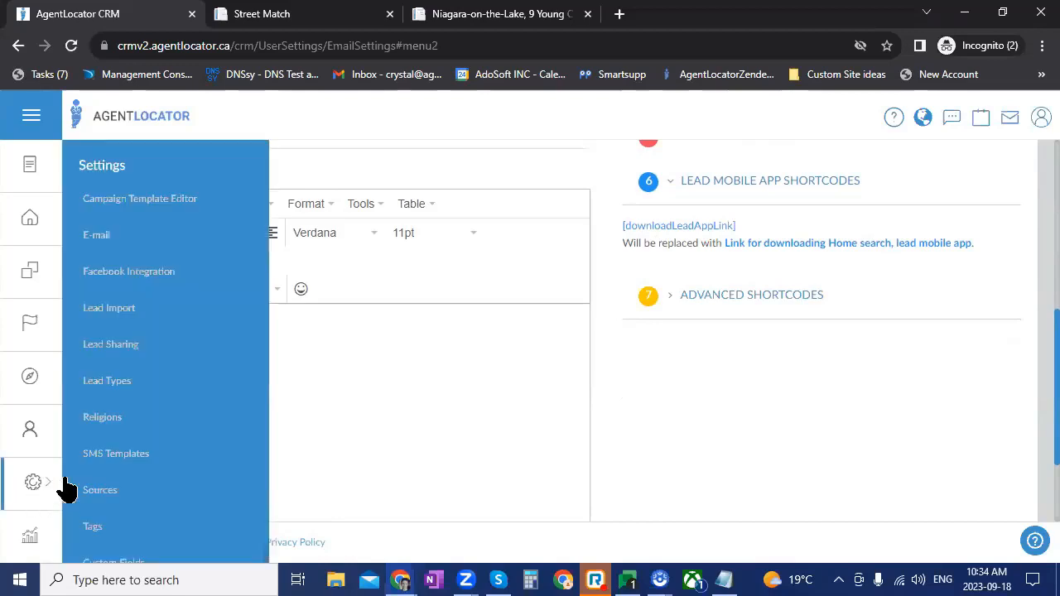
left_click(115, 468)
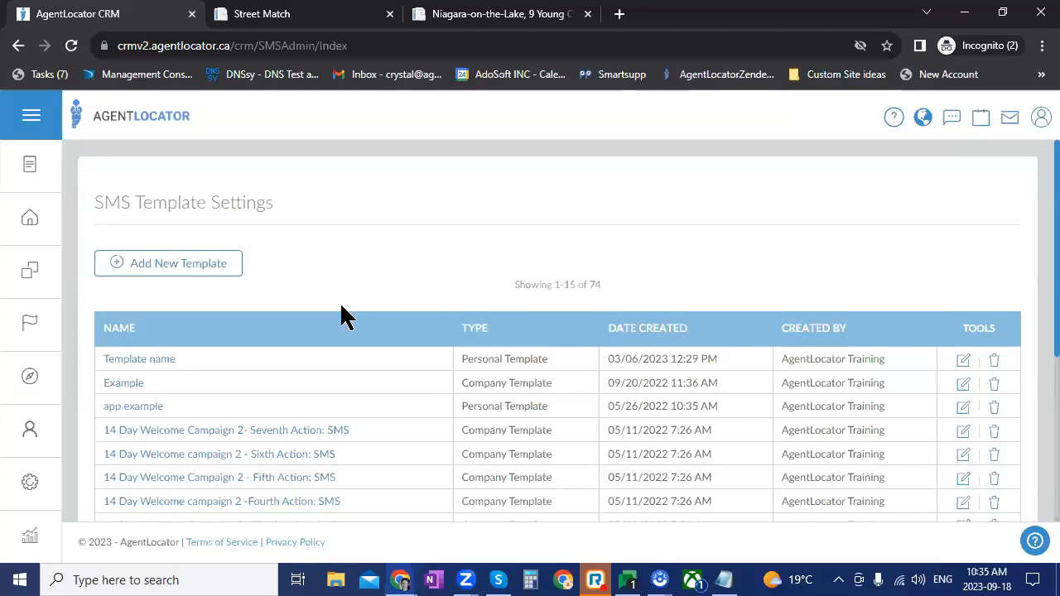
left_click(43, 403)
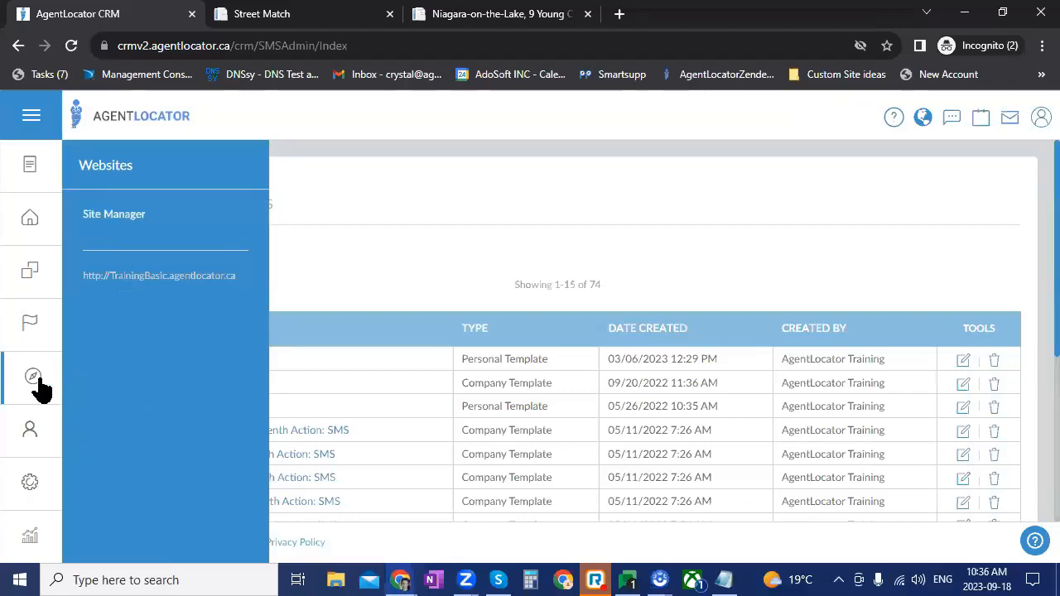
left_click(113, 214)
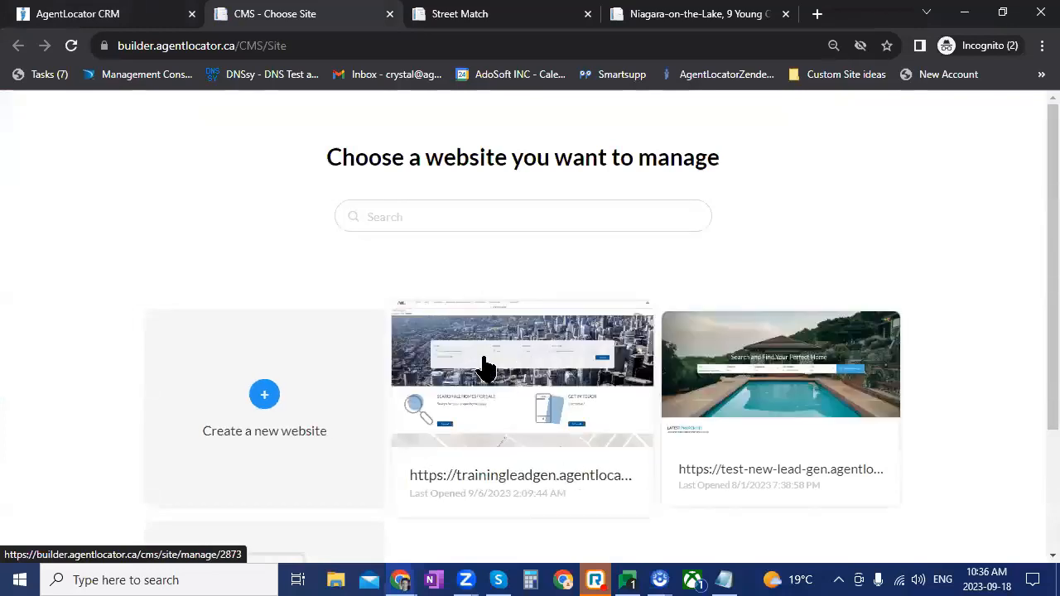
Open the trainingleadgen website's Home Locator settings and highlight the link for advertising the app to people outside the CRM
left_click(460, 451)
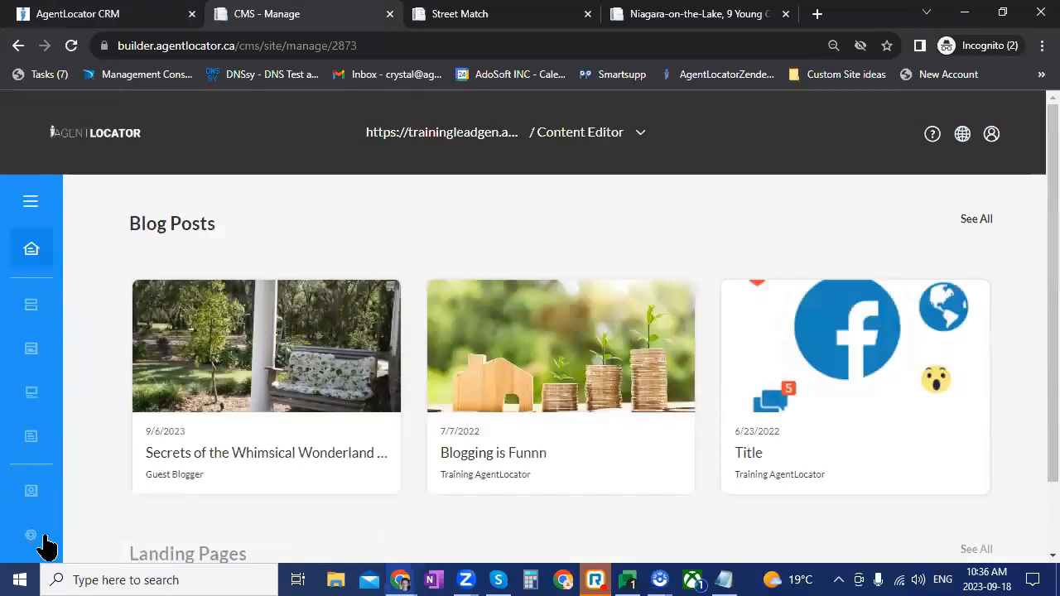
left_click(80, 538)
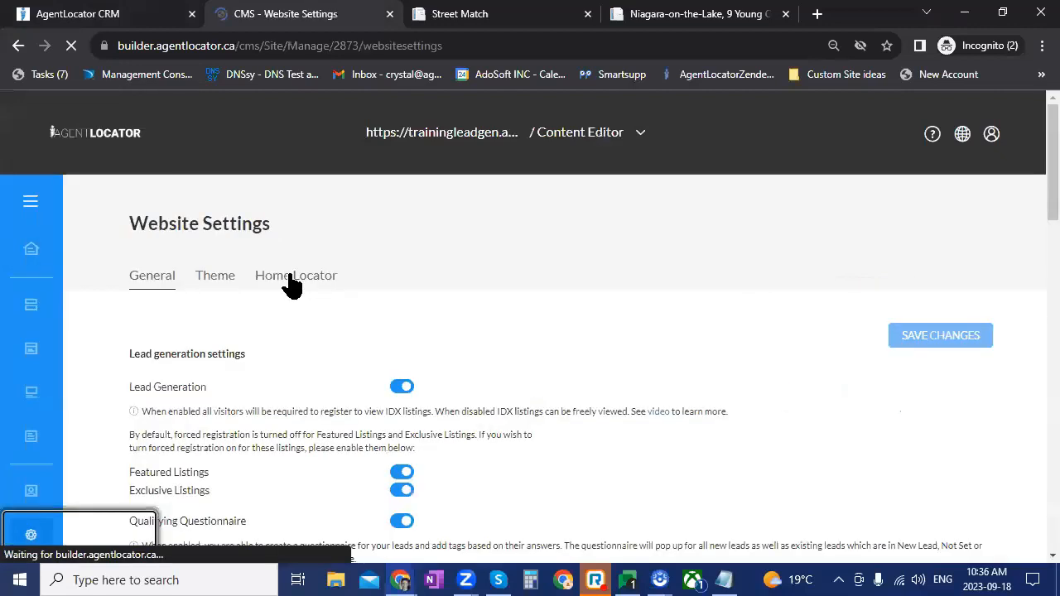
left_click(306, 283)
scroll(370, 374, "down", 1)
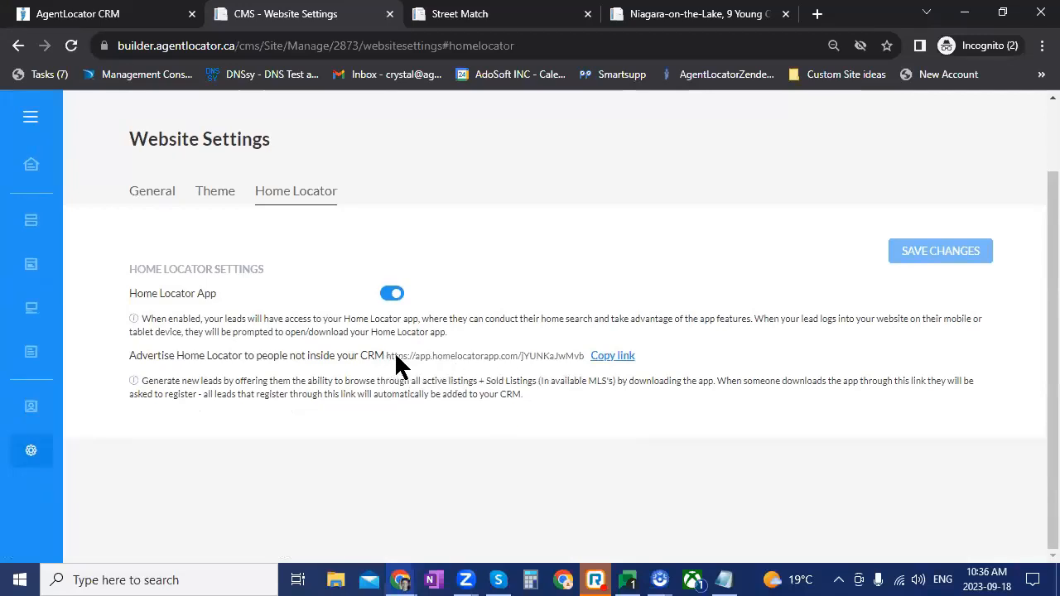
left_click_drag(386, 356, 662, 381)
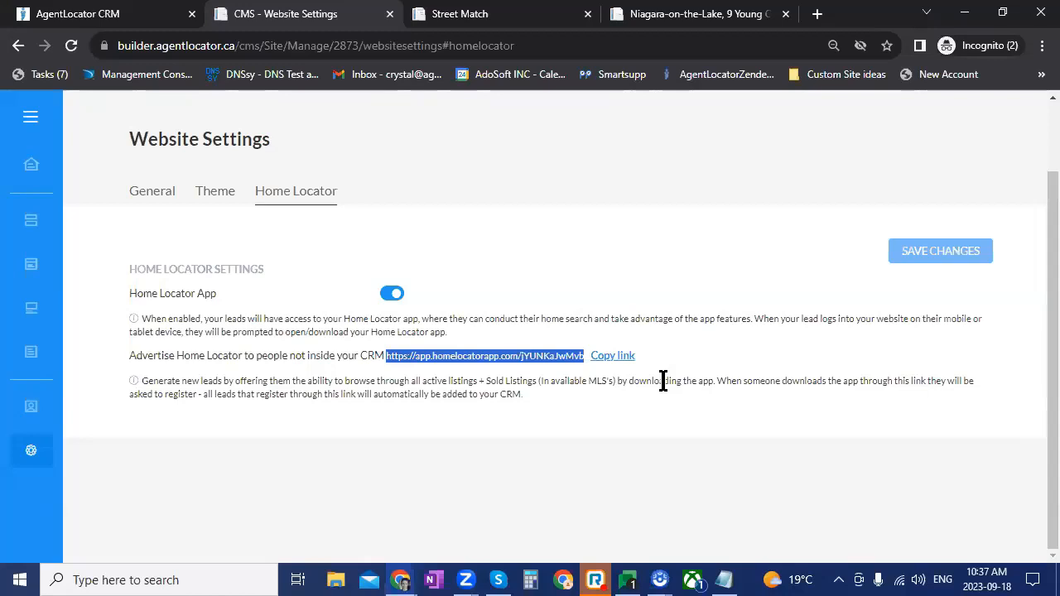
Return to the CRM's SMS Template Settings, check the option for adding a template and look through the template list
left_click(130, 14)
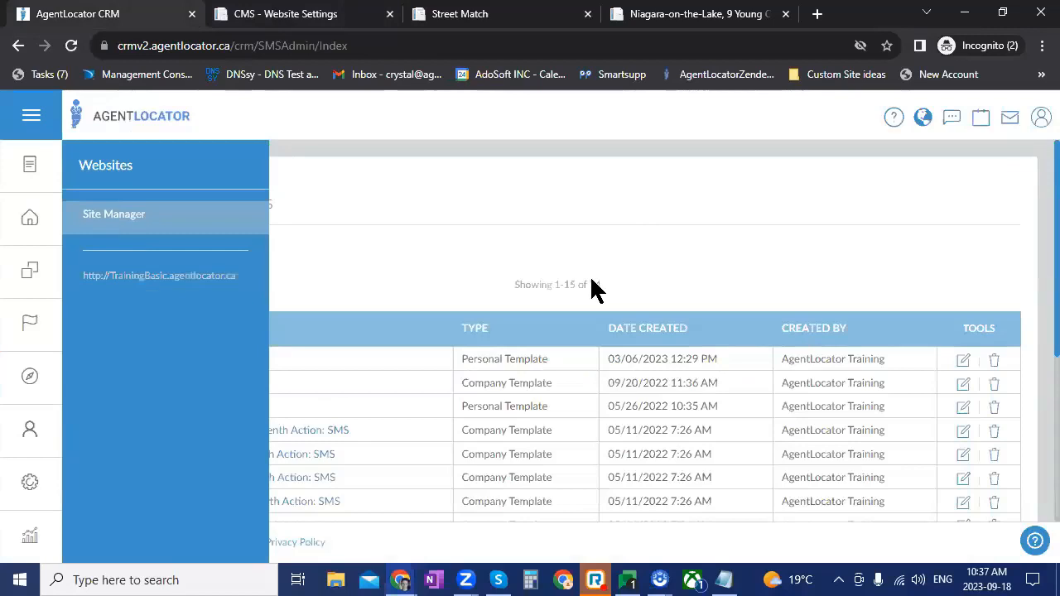
key("ctrl+Tab")
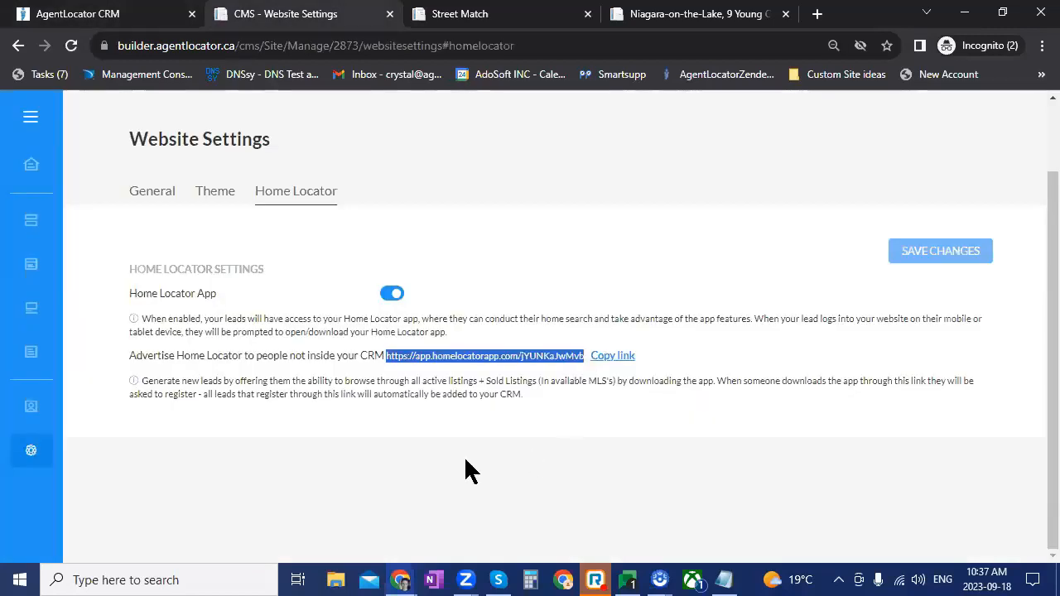
left_click(33, 452)
left_click(124, 18)
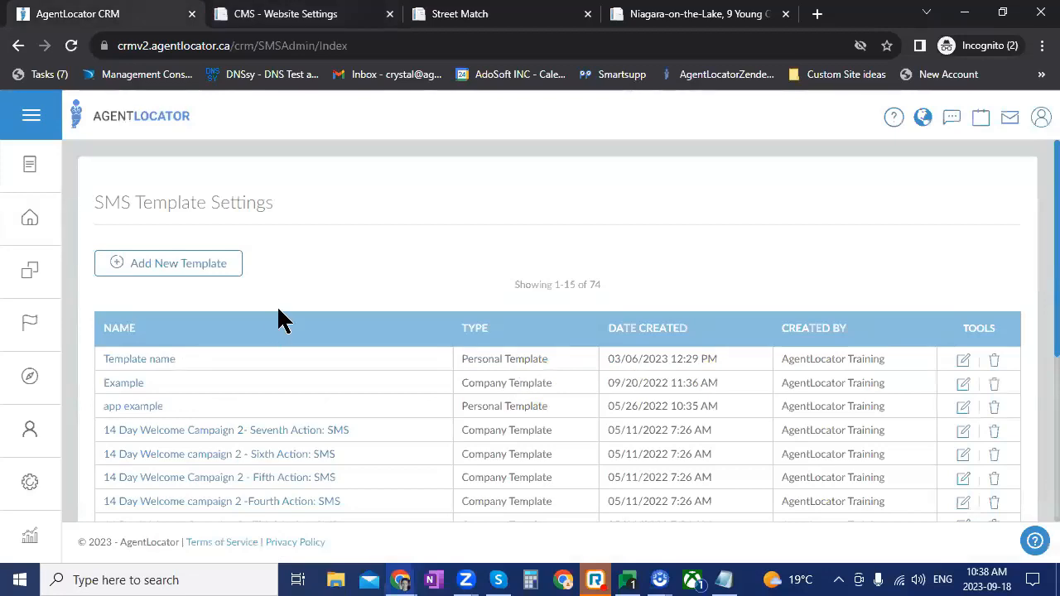
left_click(203, 267)
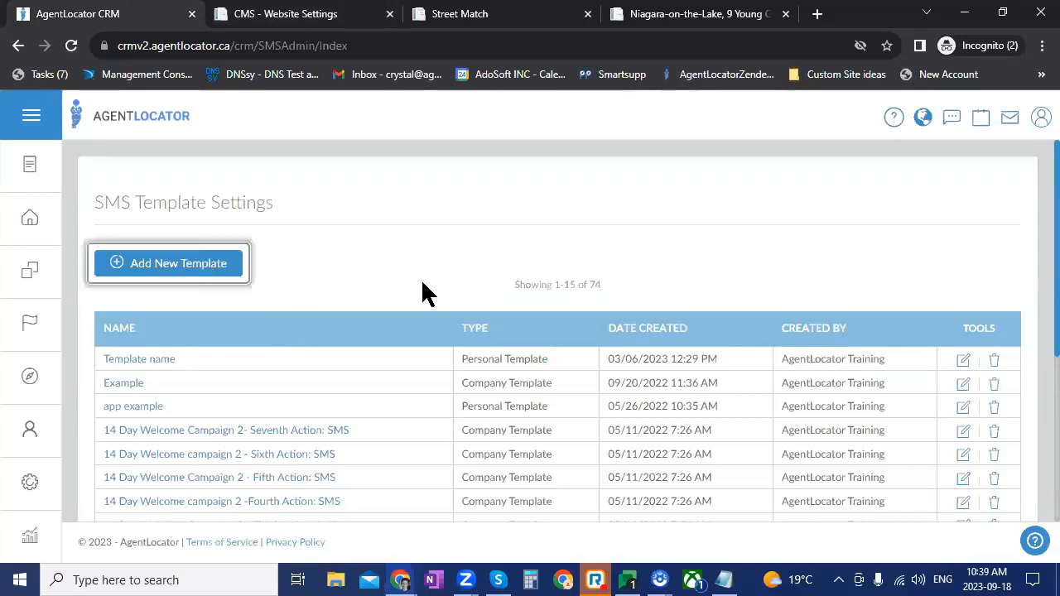
scroll(732, 428, "down", 4)
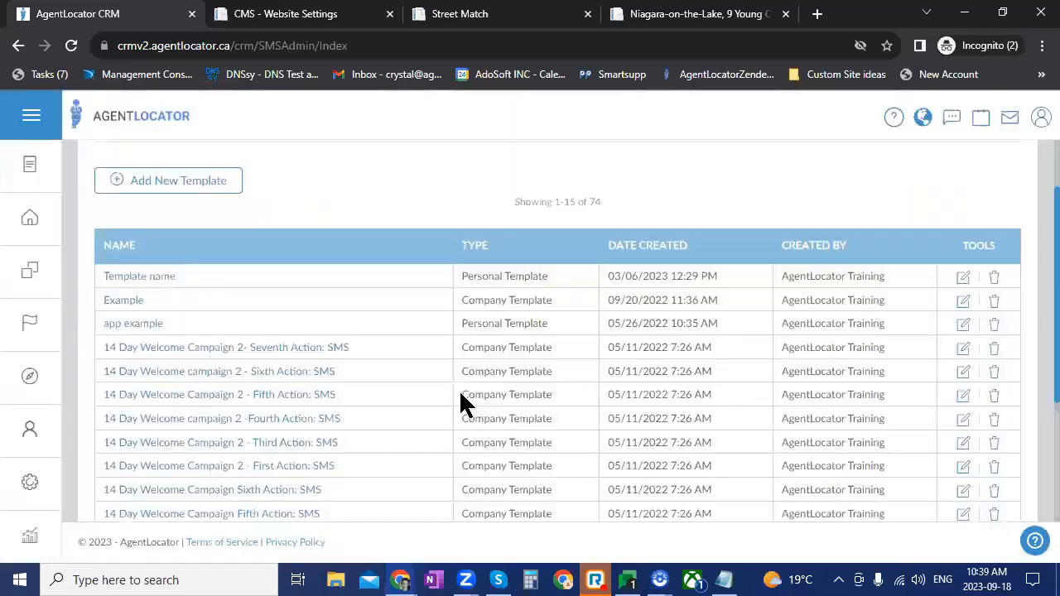
scroll(462, 403, "down", 3)
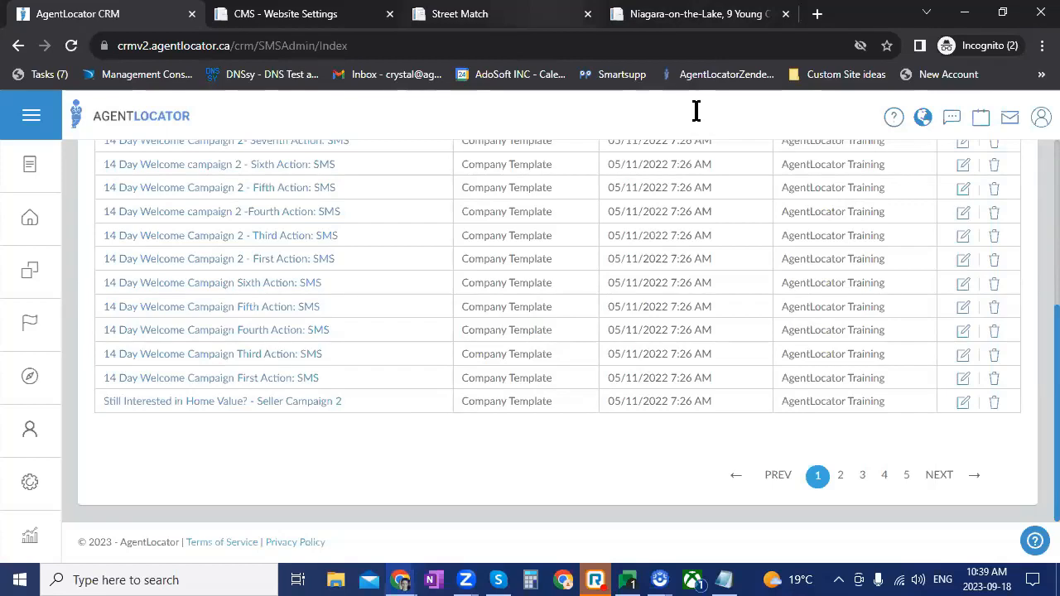
View the Street Match page on the training site and on the realtor's live website, and highlight the live page's address
left_click(460, 14)
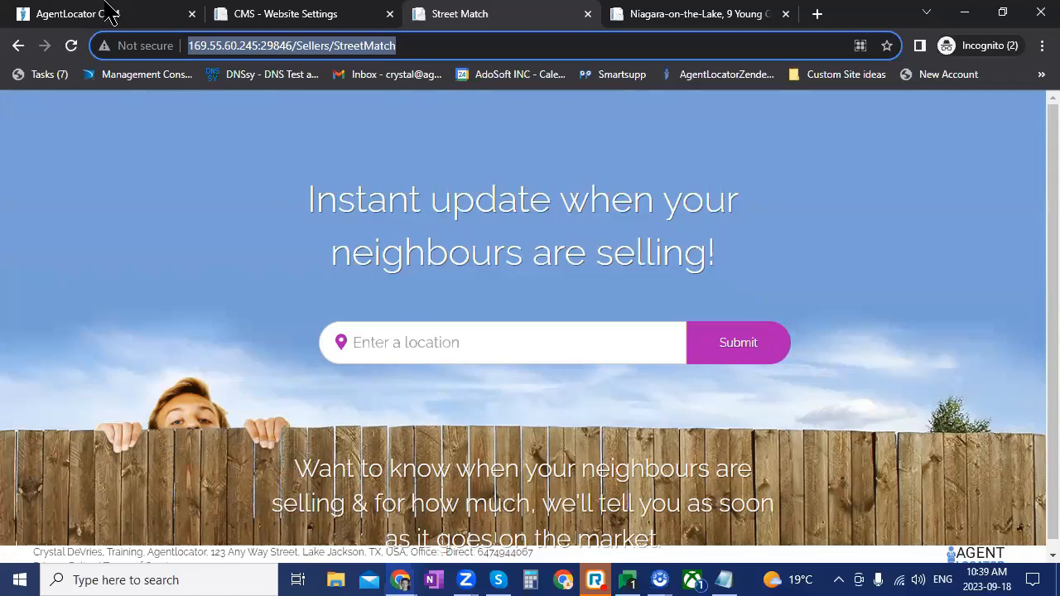
mouse_move(110, 17)
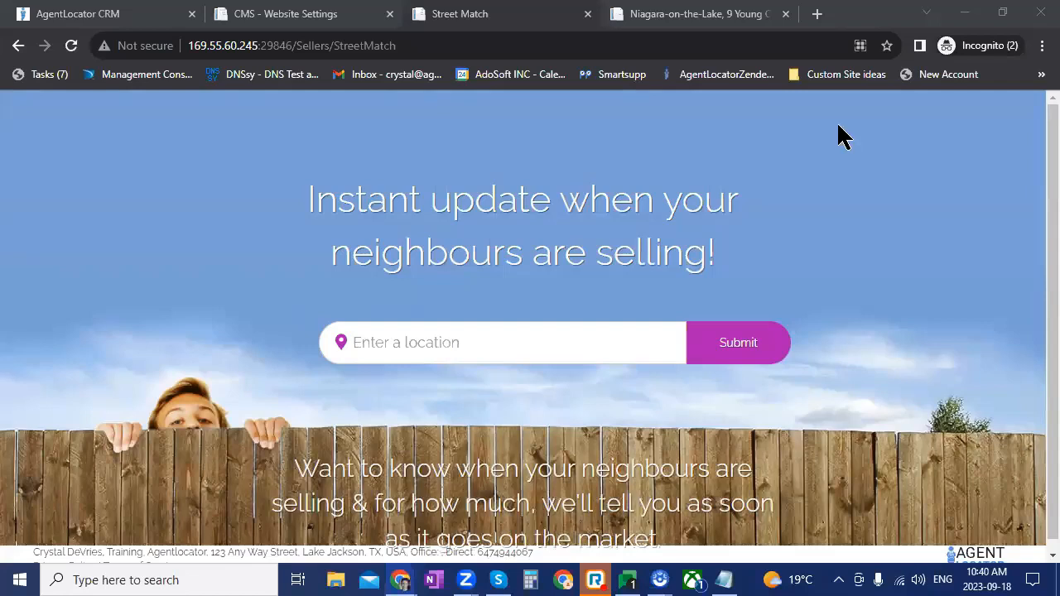
key("alt+Tab")
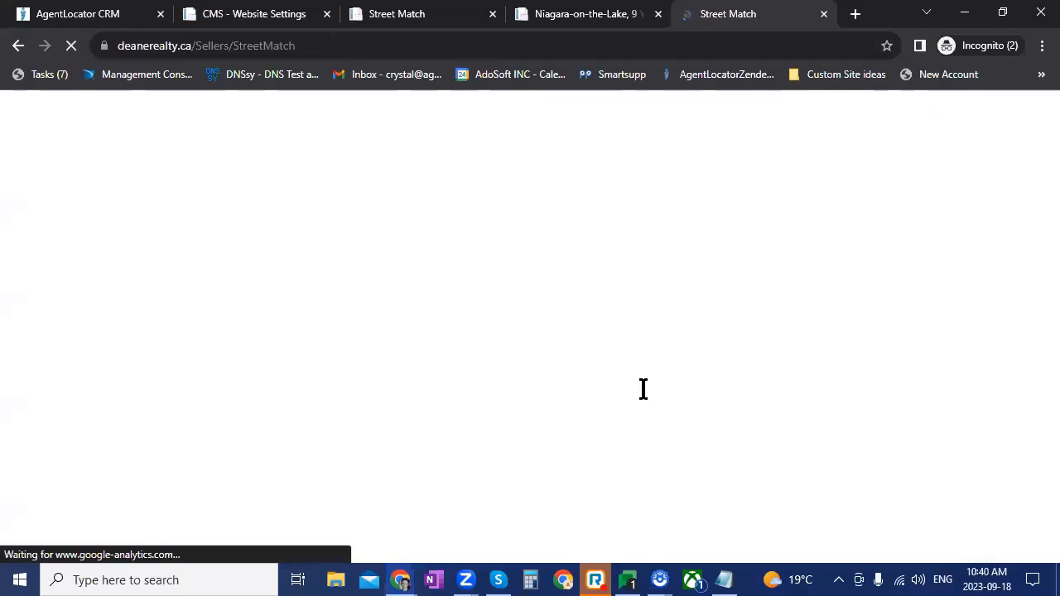
key("ctrl+l")
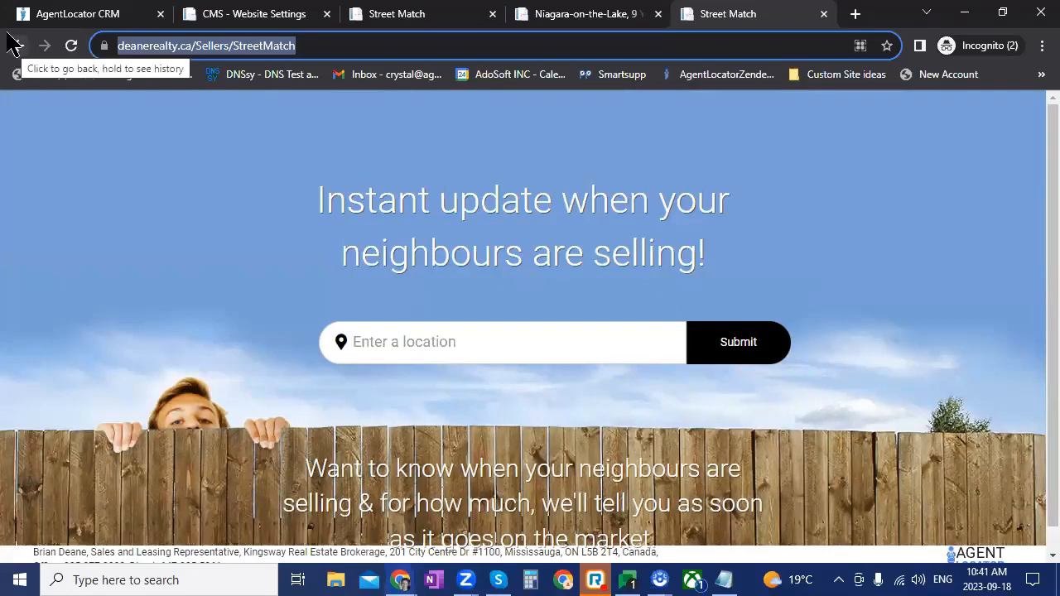
Go back to the realtor website's home page and open Street Match from its Services section
key("alt+Left")
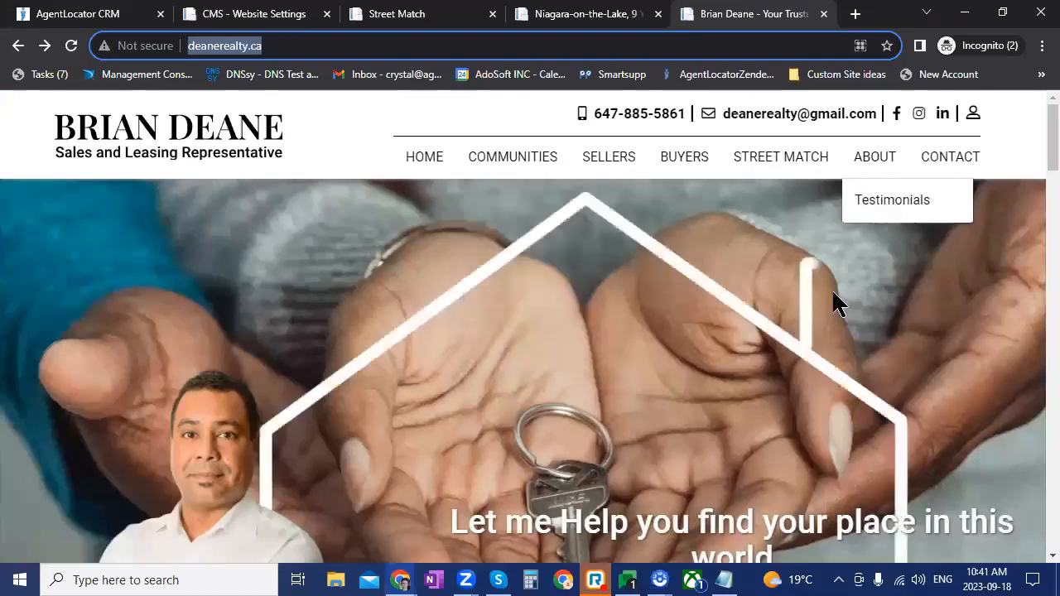
scroll(587, 260, "down", 8)
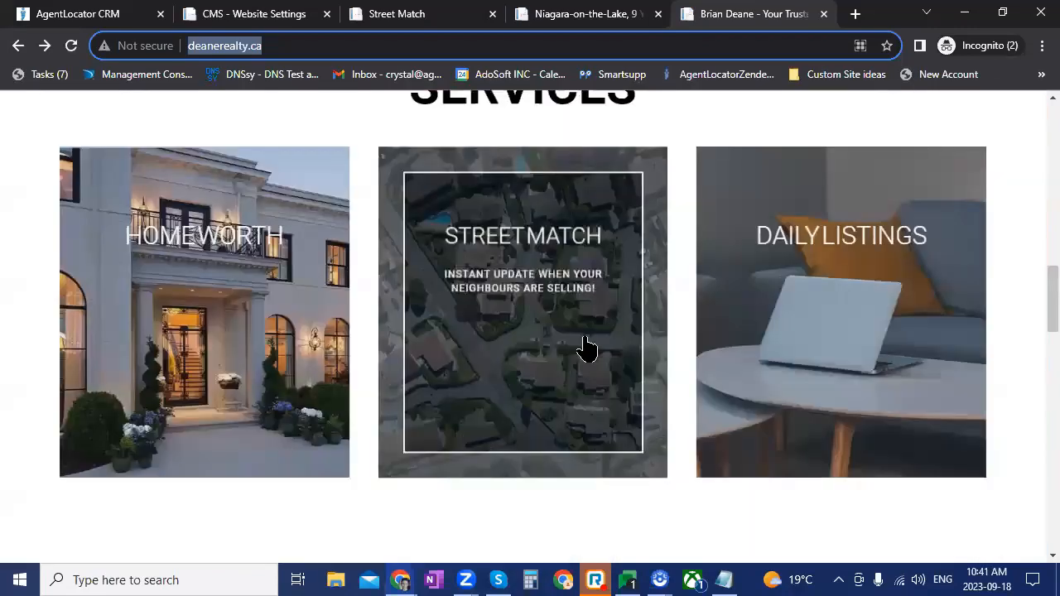
scroll(587, 348, "down", 1)
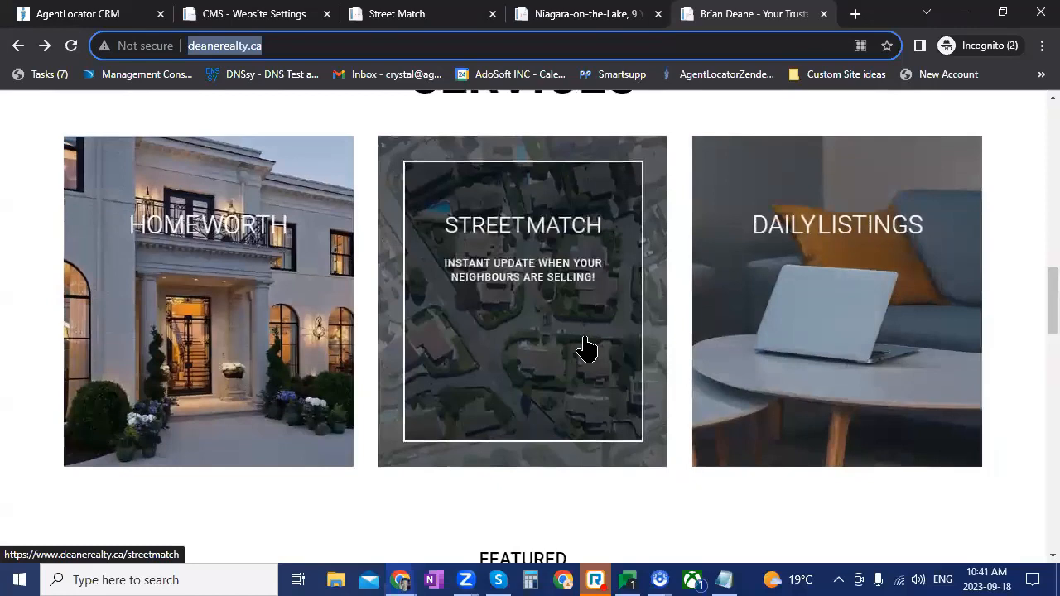
scroll(585, 348, "down", 1)
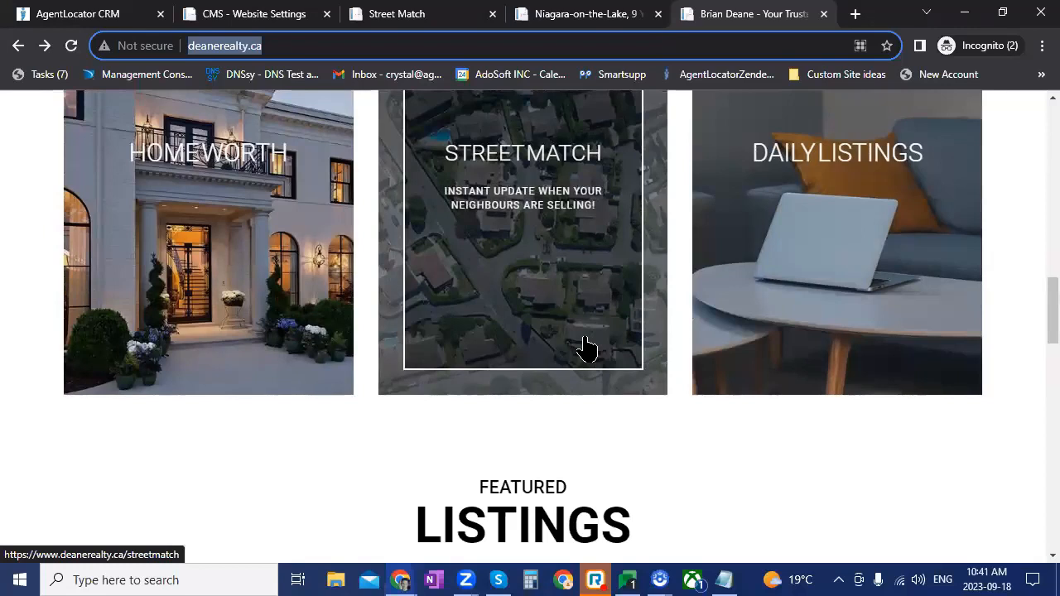
left_click(570, 207)
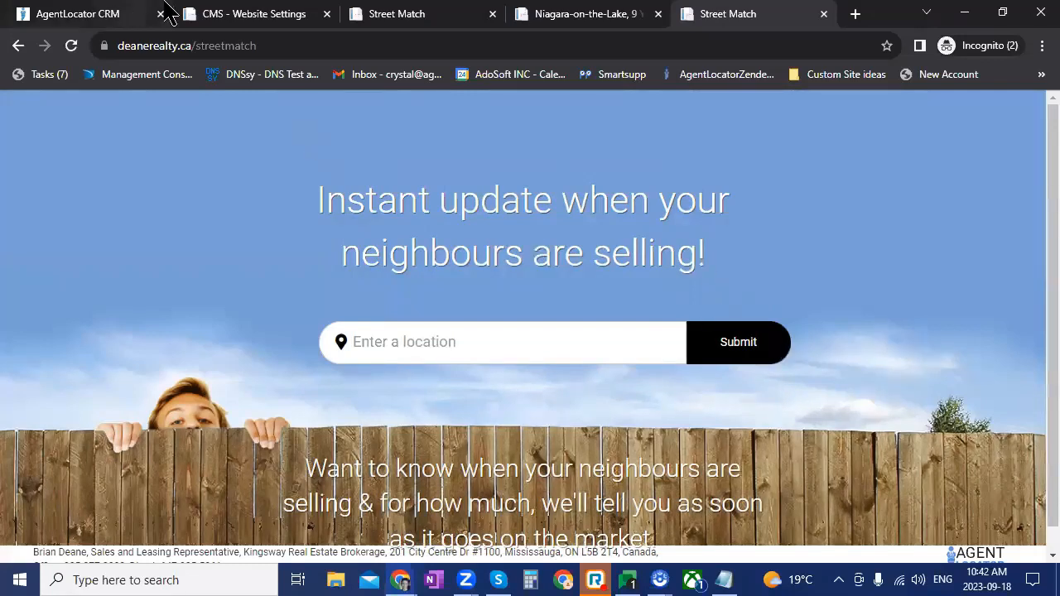
Return to the CRM, open the Campaign Template Editor and search the campaigns for "home"
key("ctrl+Tab")
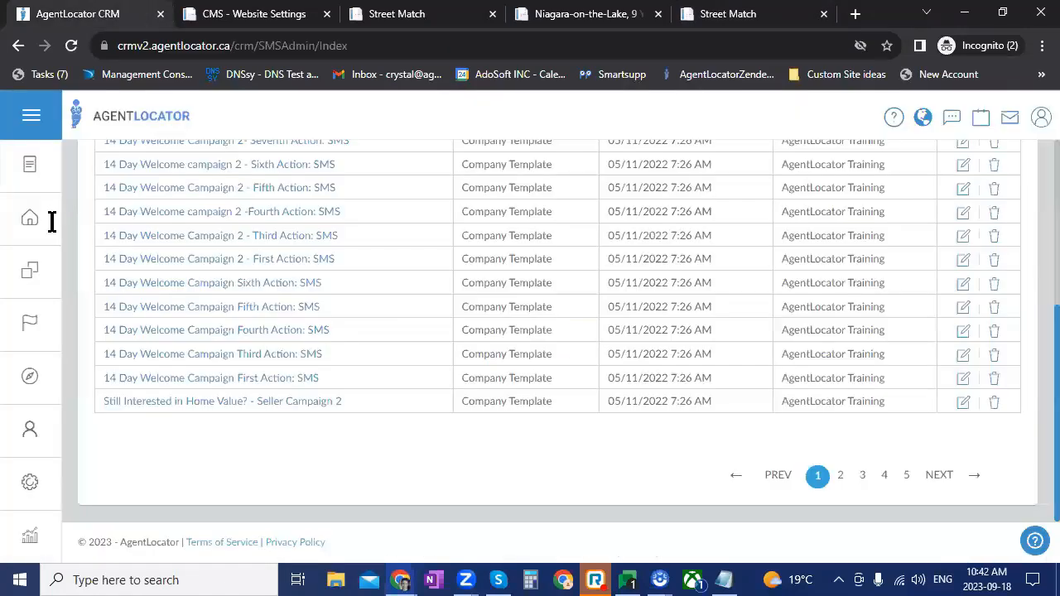
left_click(317, 262)
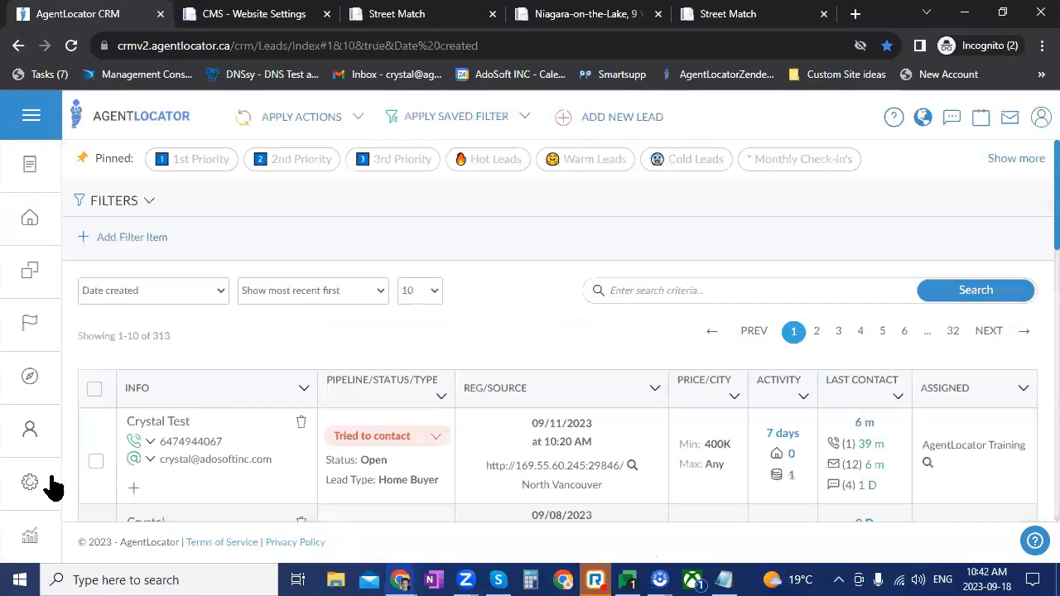
left_click(52, 487)
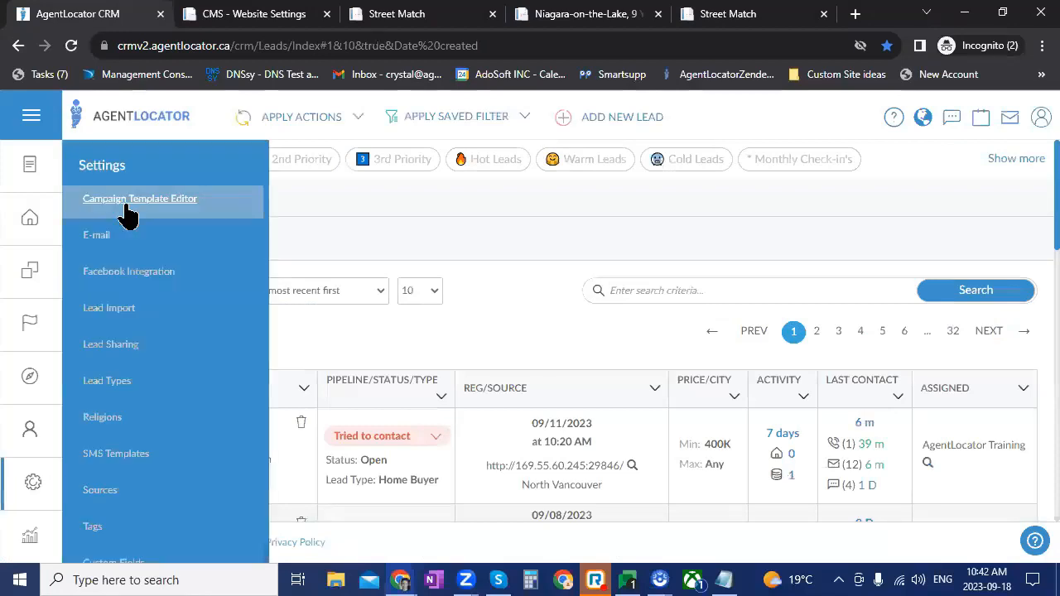
left_click(128, 207)
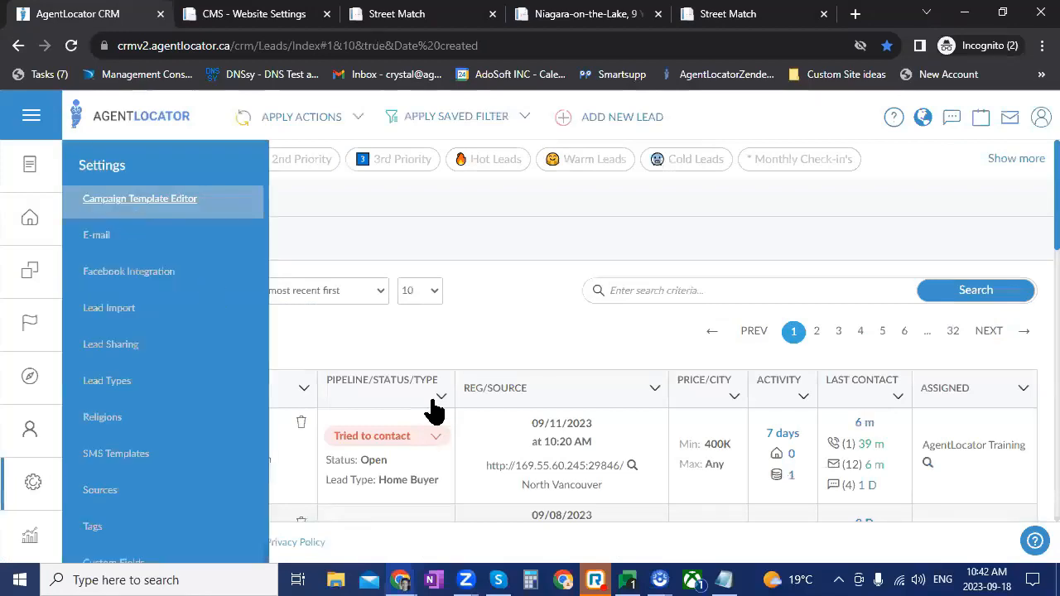
scroll(646, 390, "down", 2)
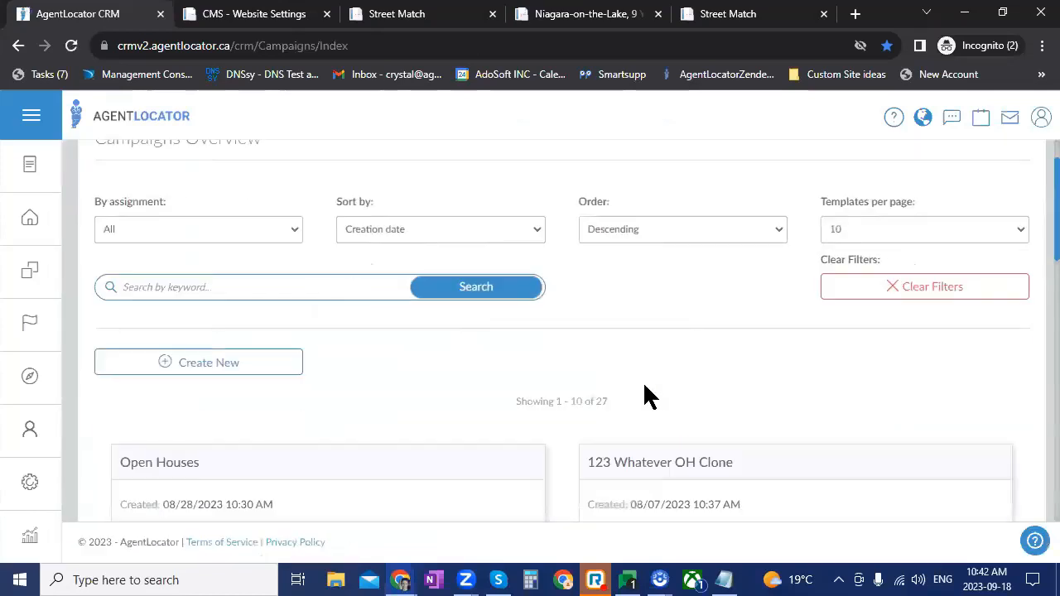
left_click(219, 196)
type("home")
left_click(442, 187)
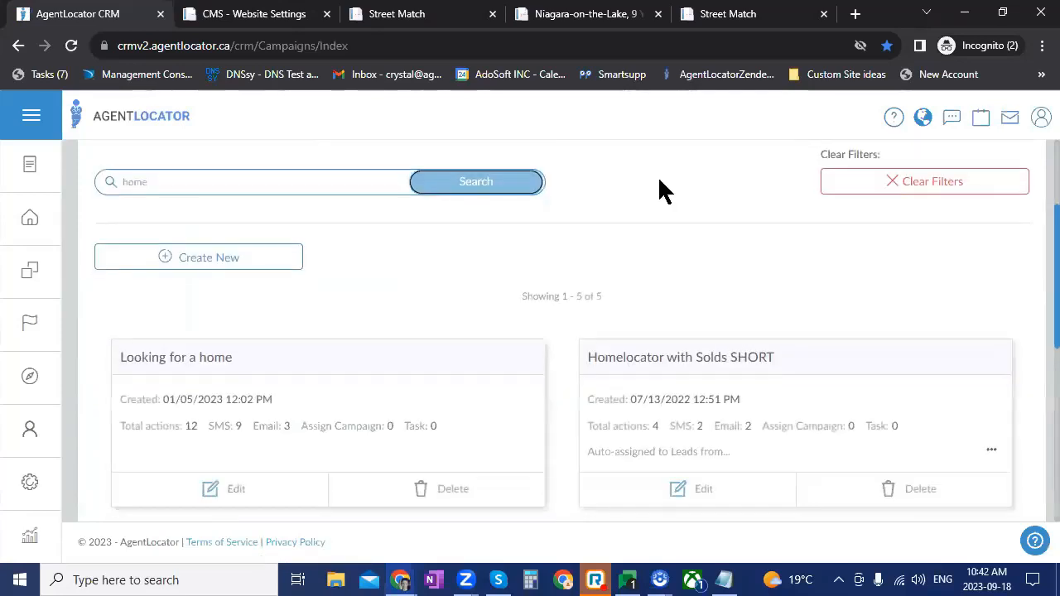
Open the "Homelocator with Solds SHORT" campaign for editing and examine its SMS and e-mail actions and stopping clauses
scroll(729, 298, "down", 2)
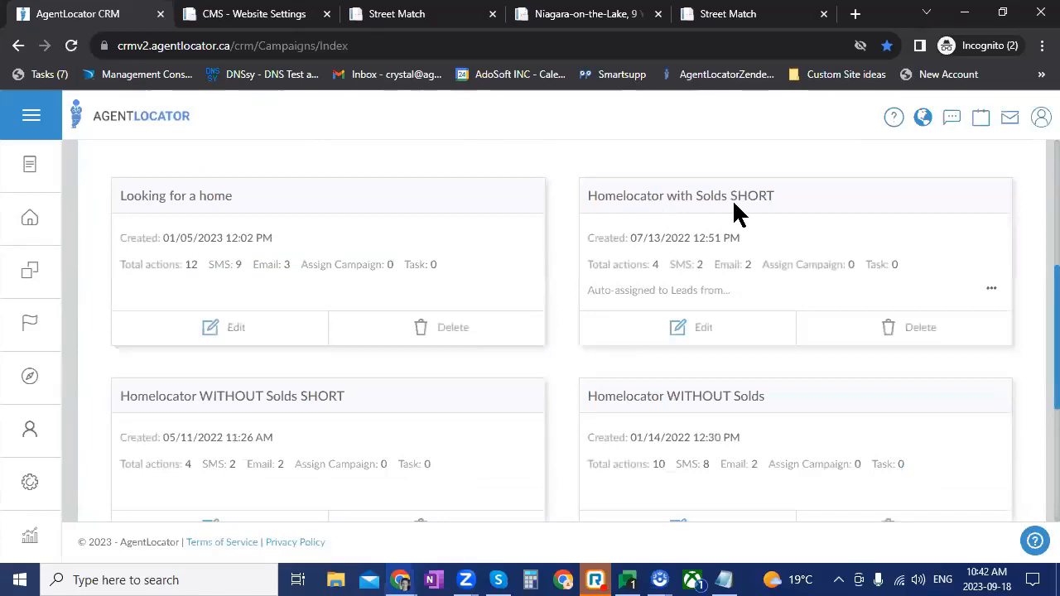
left_click(704, 332)
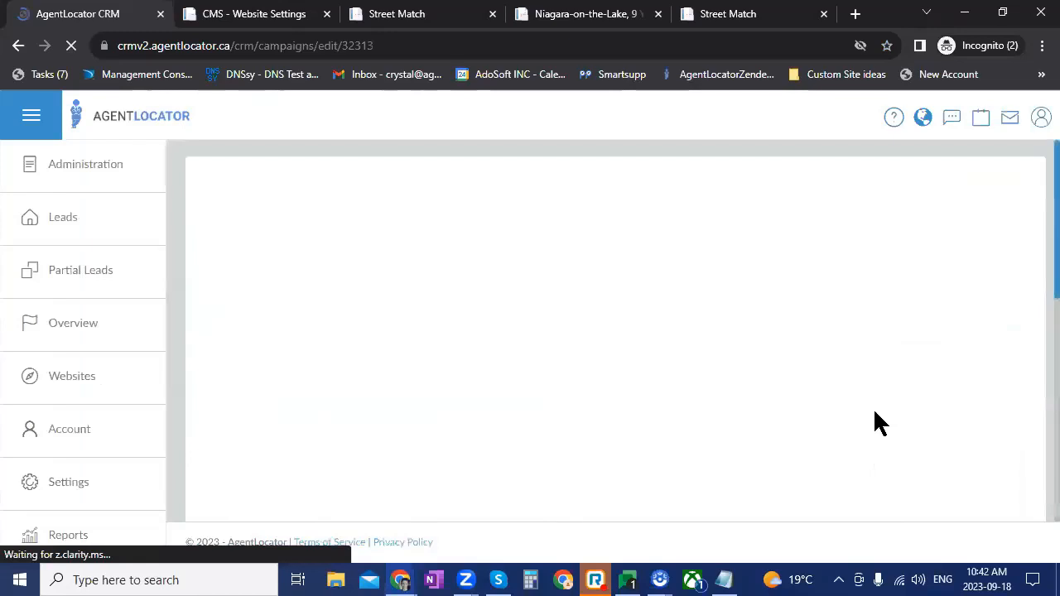
scroll(429, 240, "down", 2)
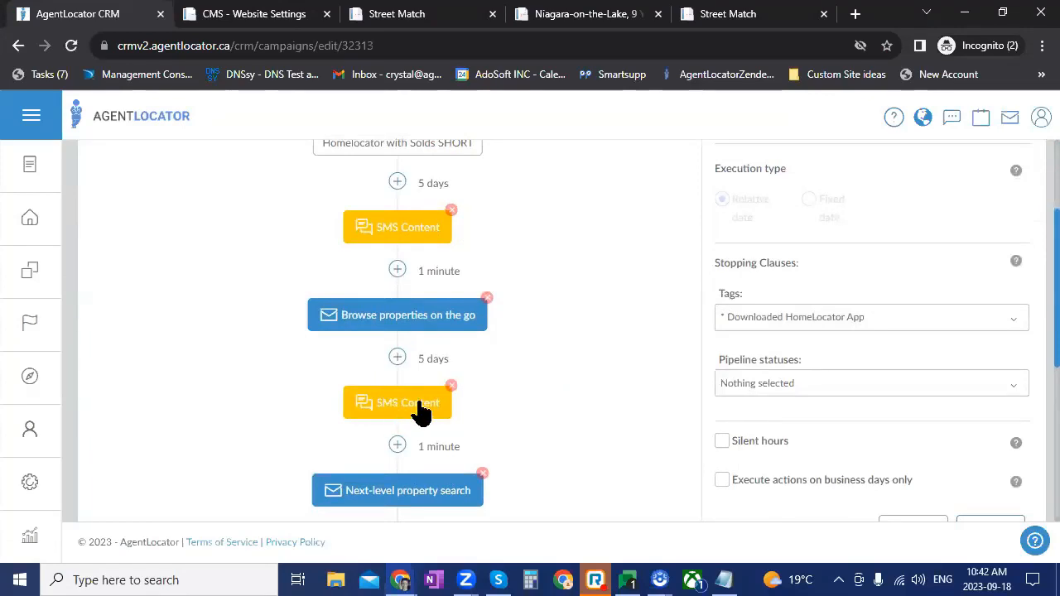
scroll(429, 423, "down", 1)
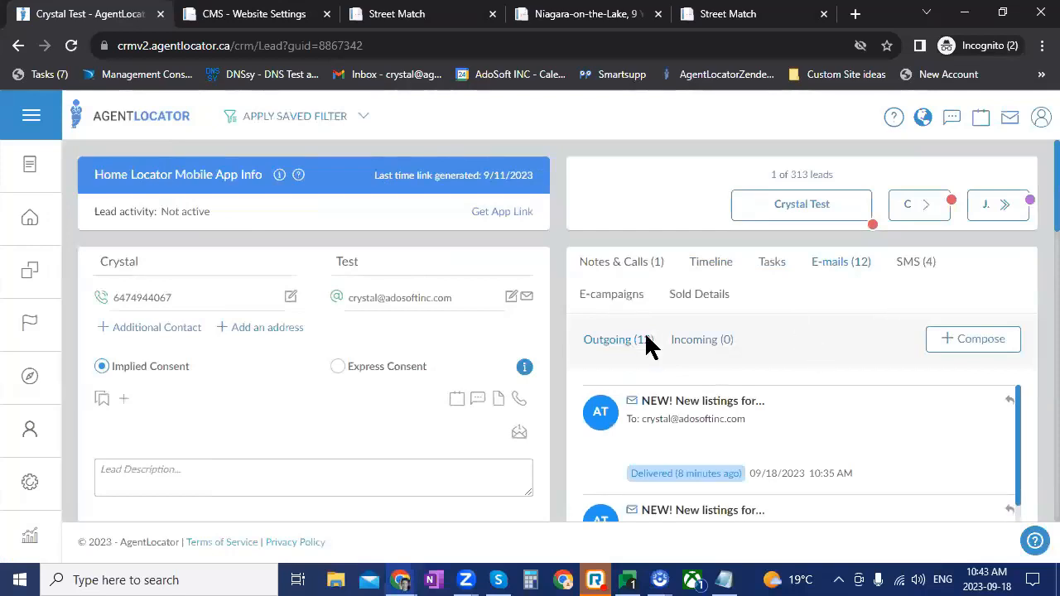
Search the campaigns assignable in the test lead's E-campaigns for "short" and leave without assigning one
left_click(698, 346)
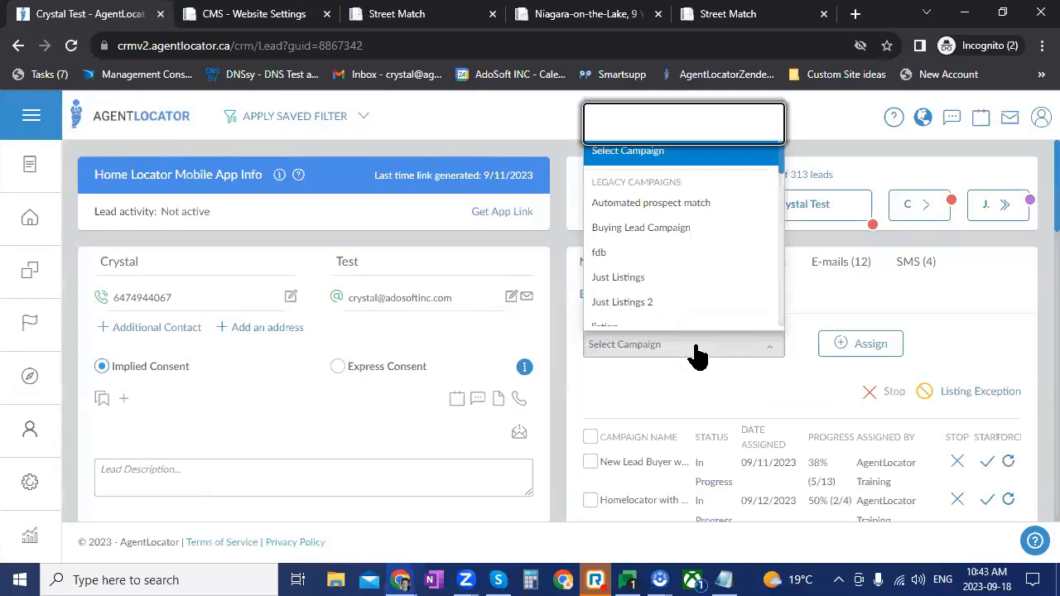
type("short")
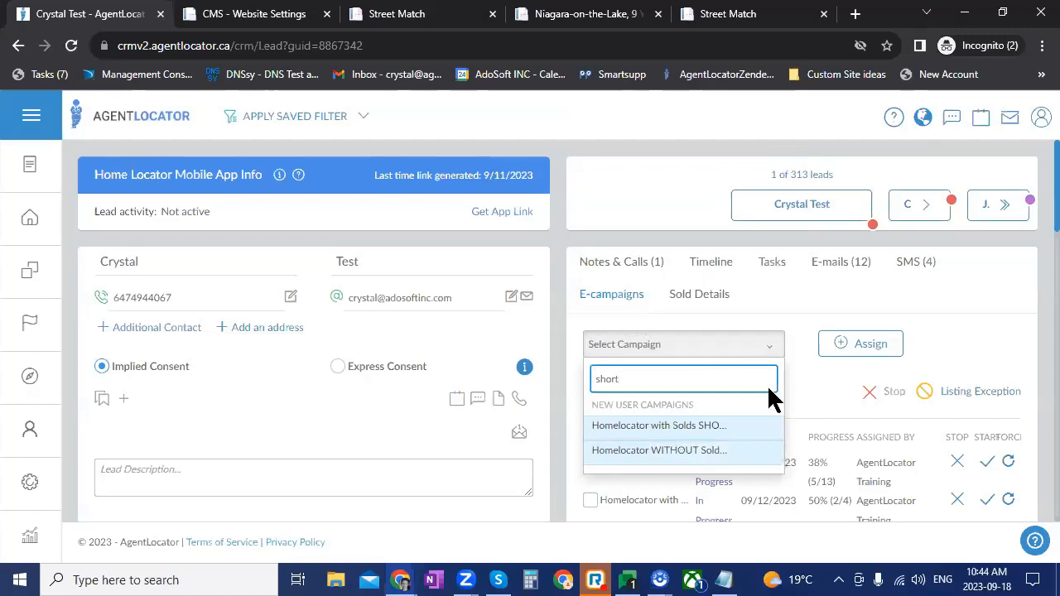
left_click(829, 388)
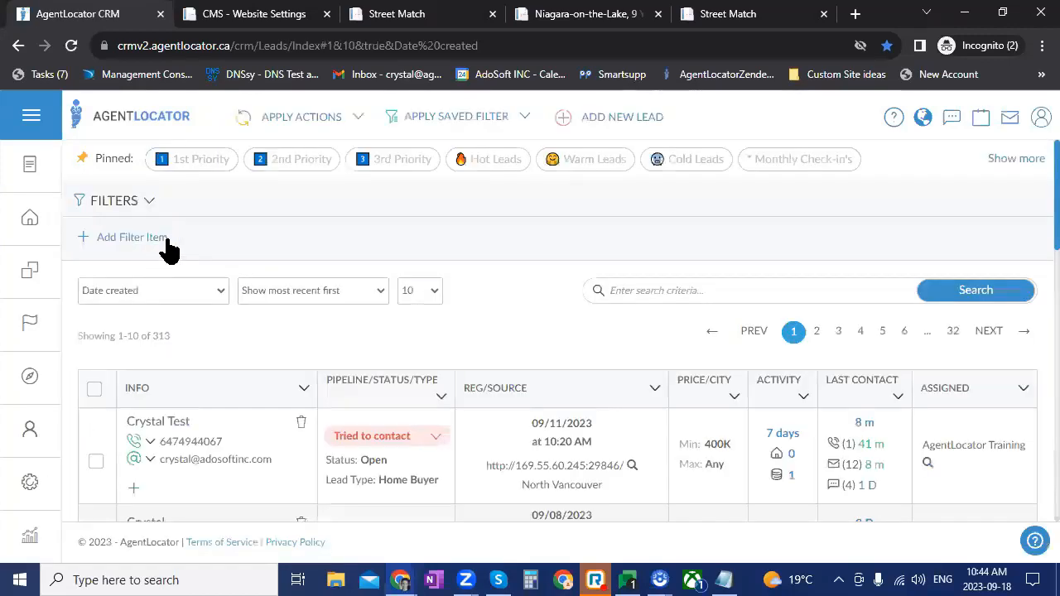
Add a filter item based on Tag to the lead list
left_click(166, 242)
left_click(165, 246)
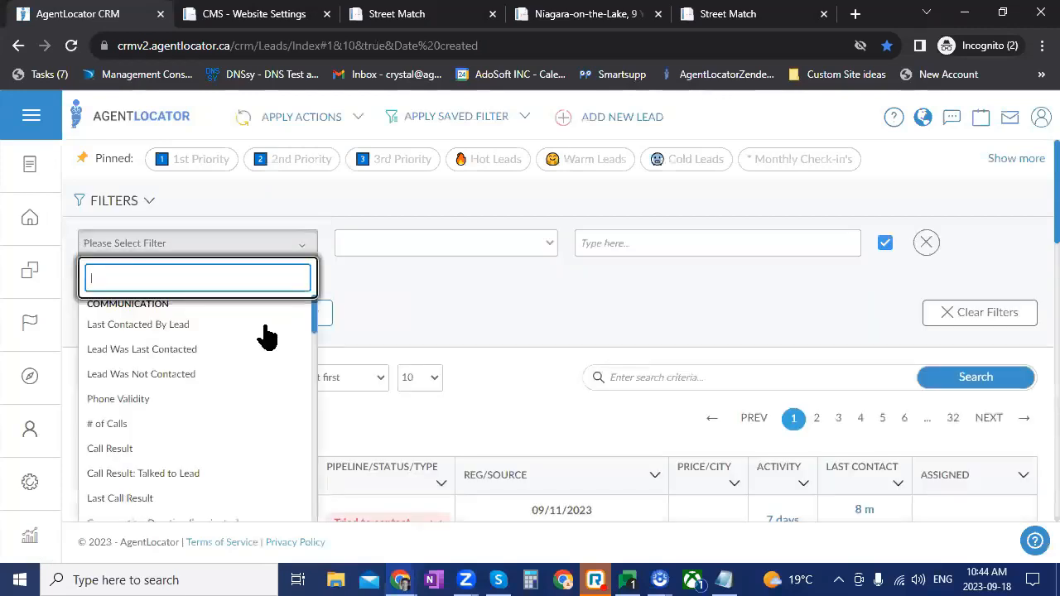
type("tag")
key("Return")
left_click(622, 249)
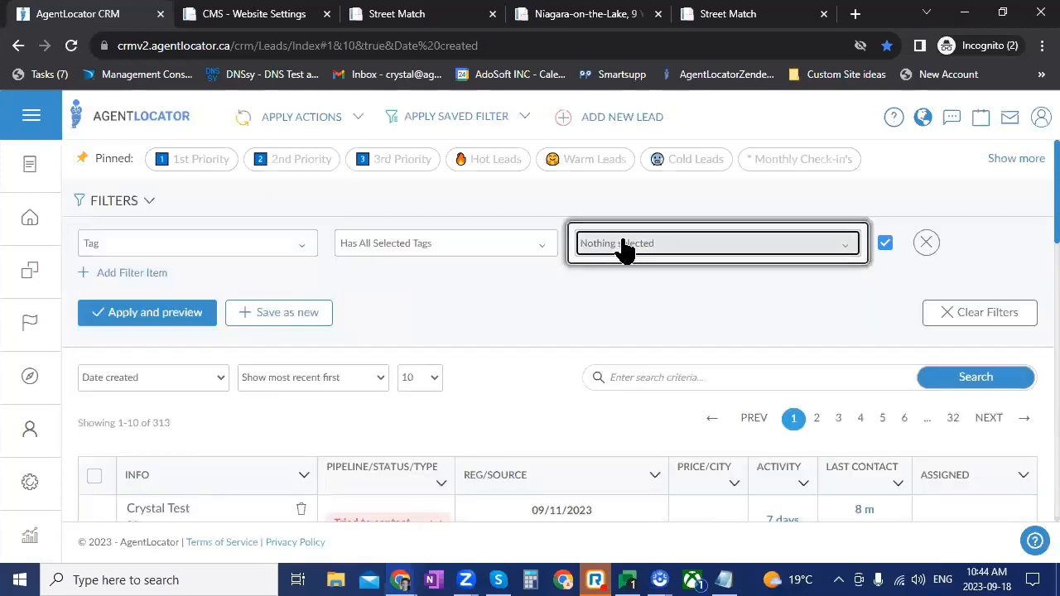
type("d")
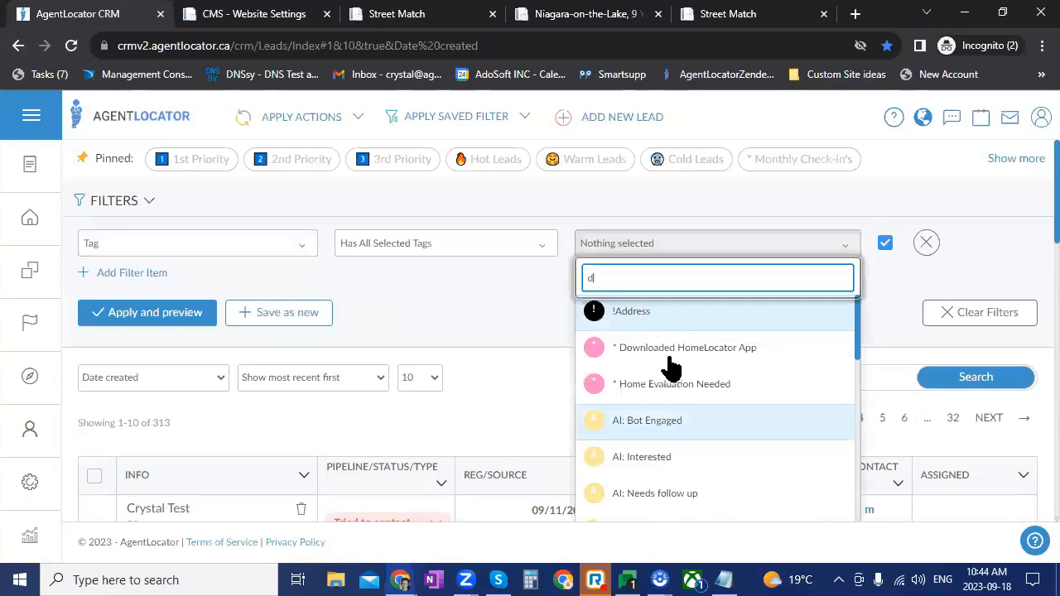
scroll(634, 279, "down", 1)
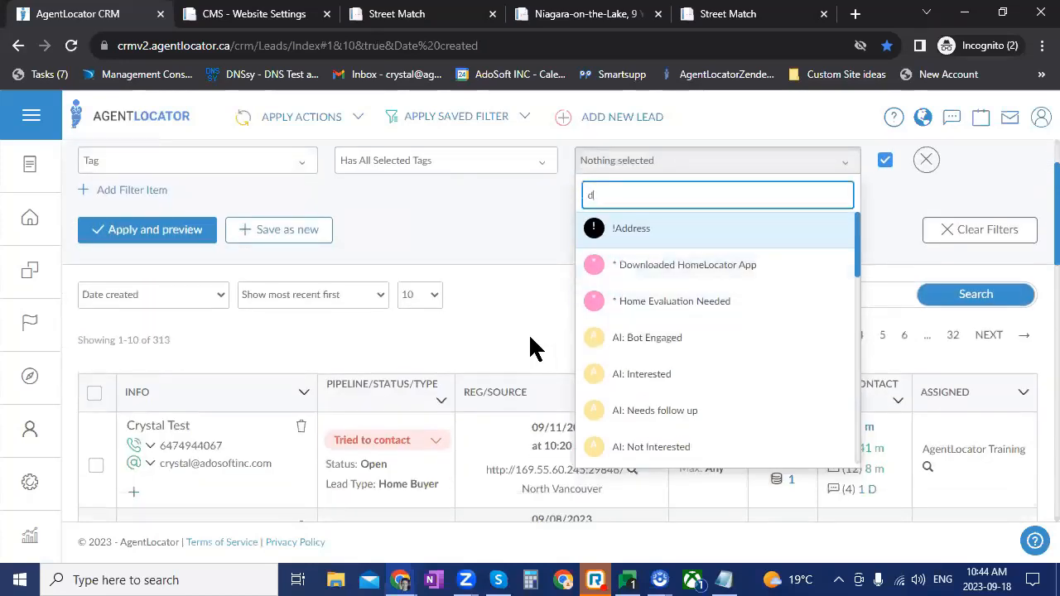
left_click(332, 480)
scroll(501, 445, "down", 3)
scroll(501, 445, "down", 1)
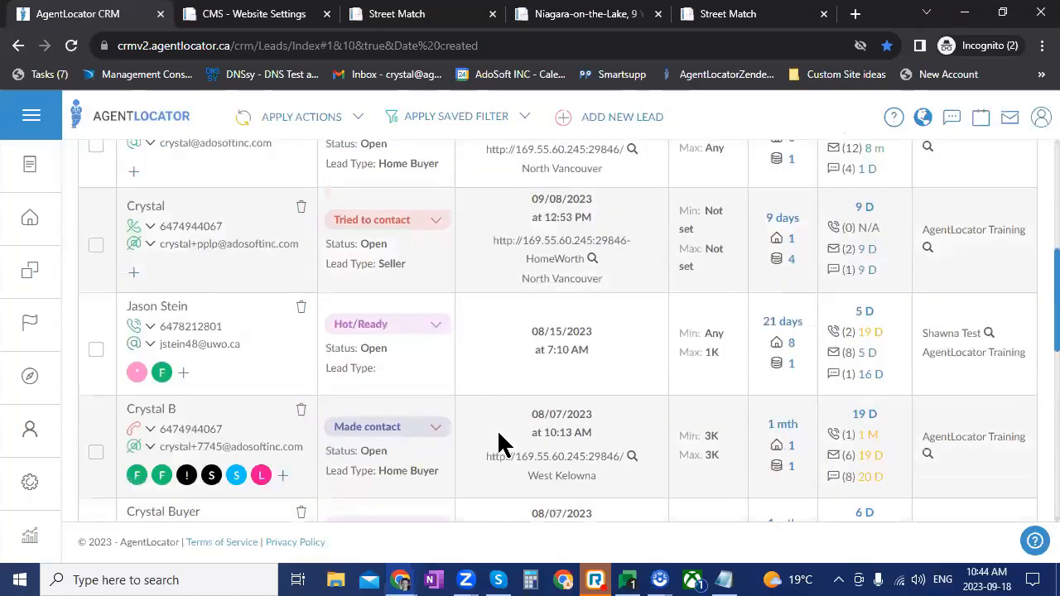
scroll(501, 444, "up", 3)
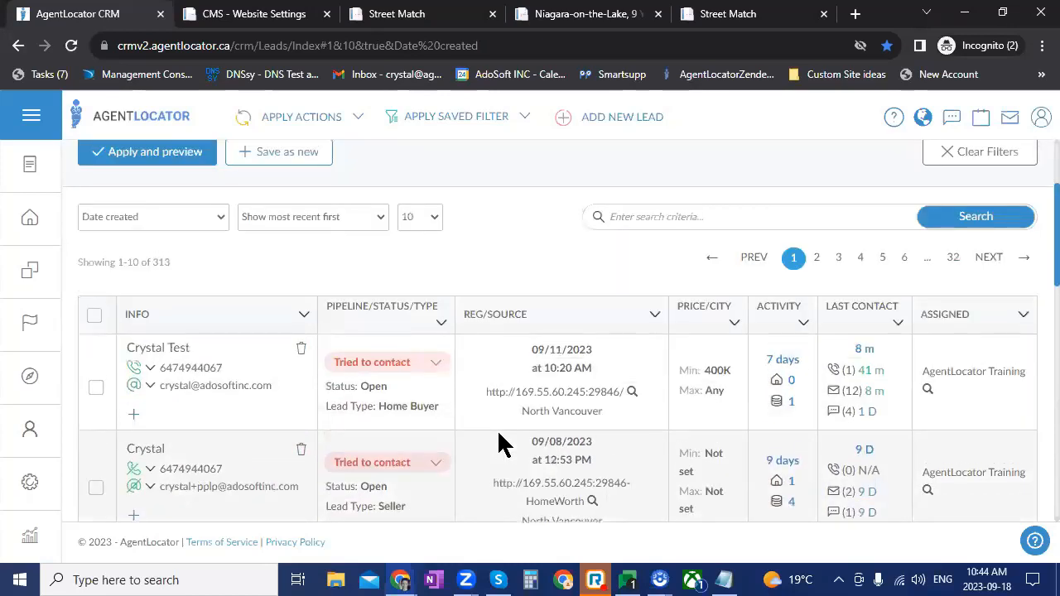
scroll(501, 443, "up", 2)
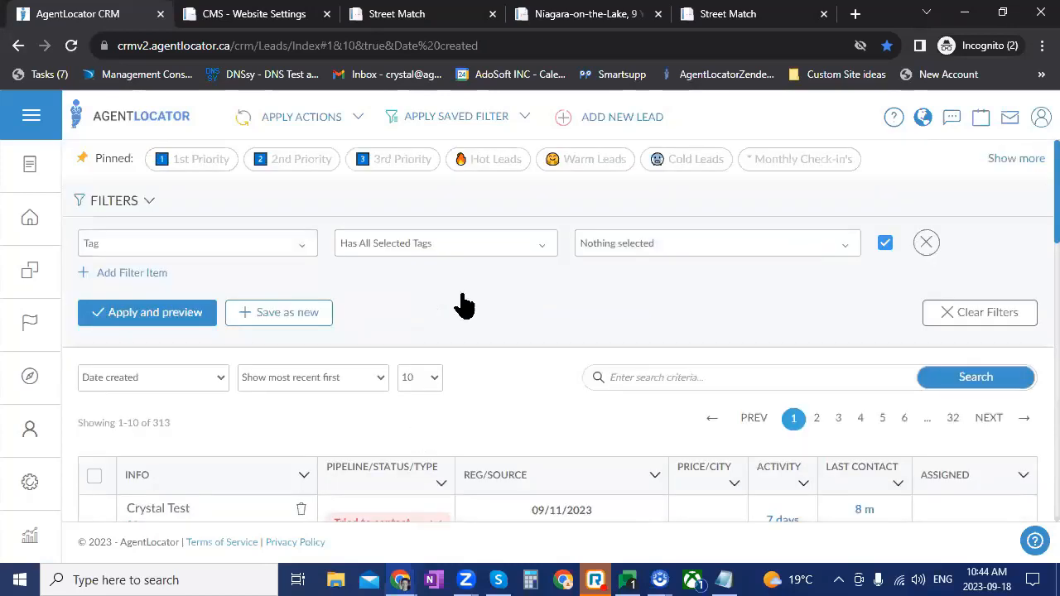
Choose the tag "Downloaded HomeLocator App" for the filter and apply it to the lead list
left_click(643, 259)
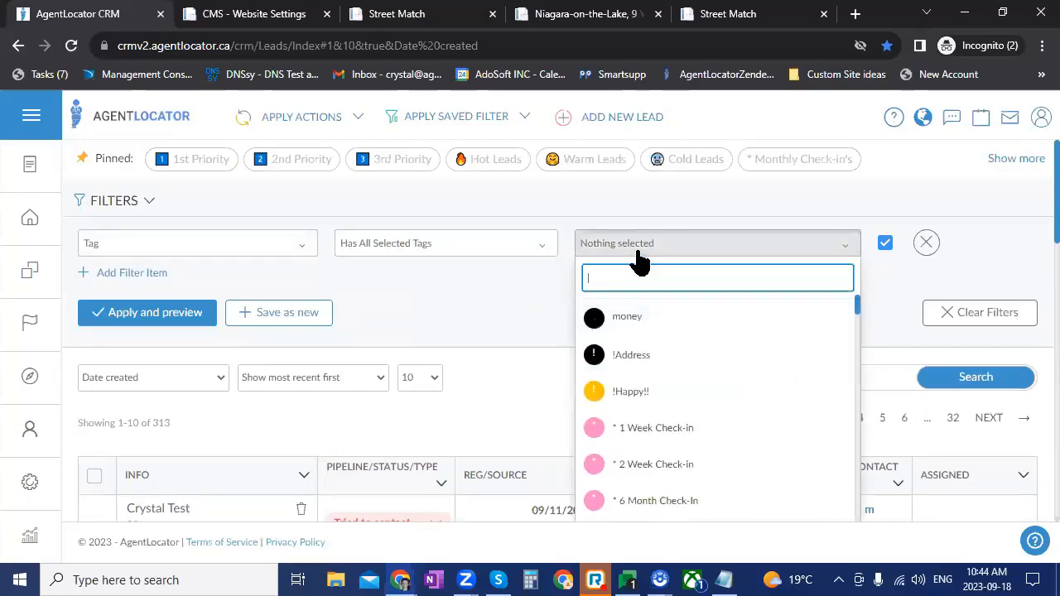
type("down")
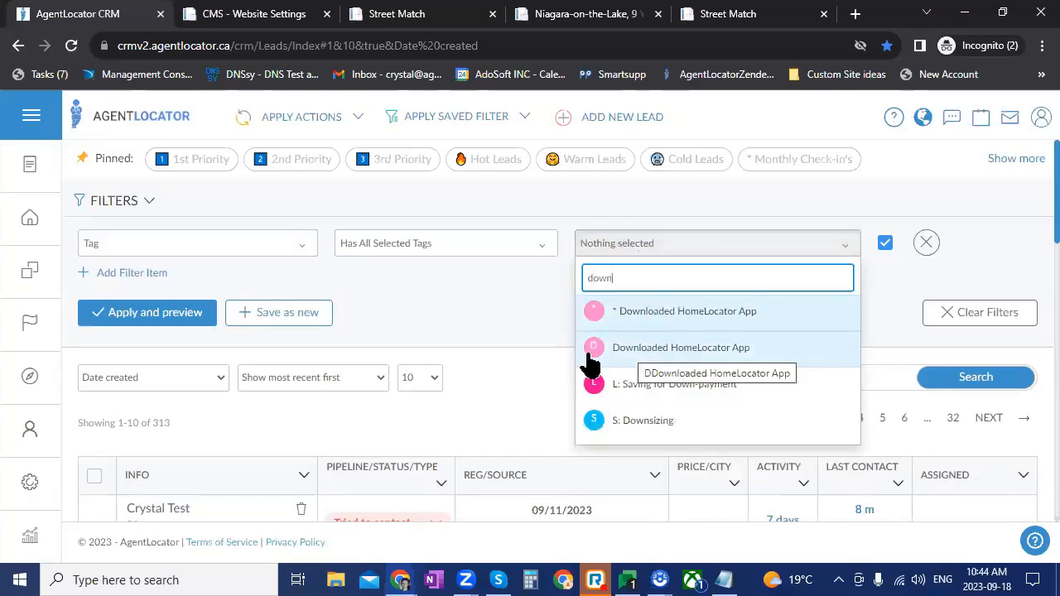
left_click(629, 348)
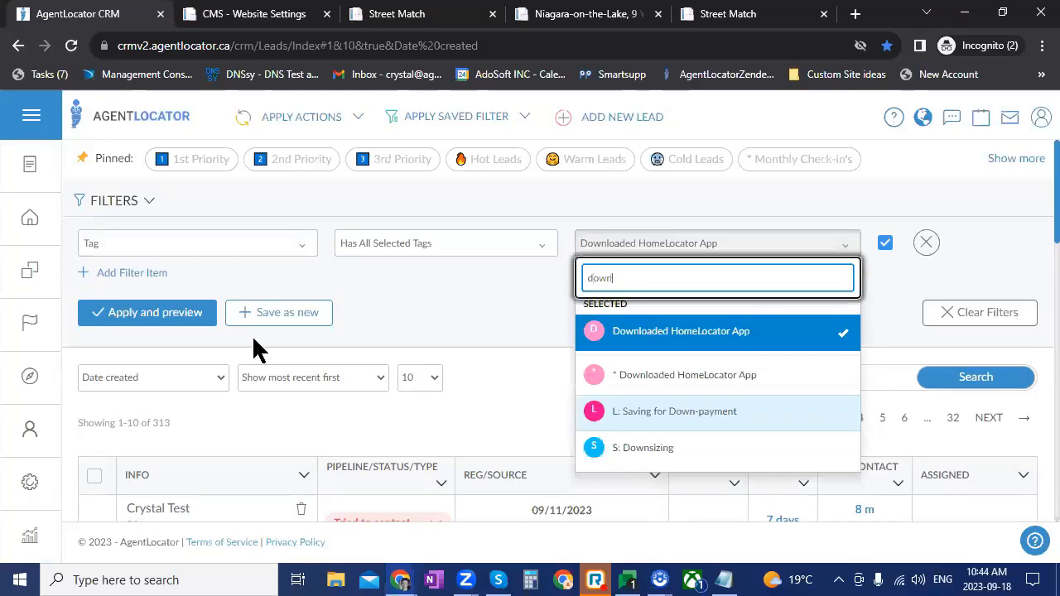
left_click(161, 331)
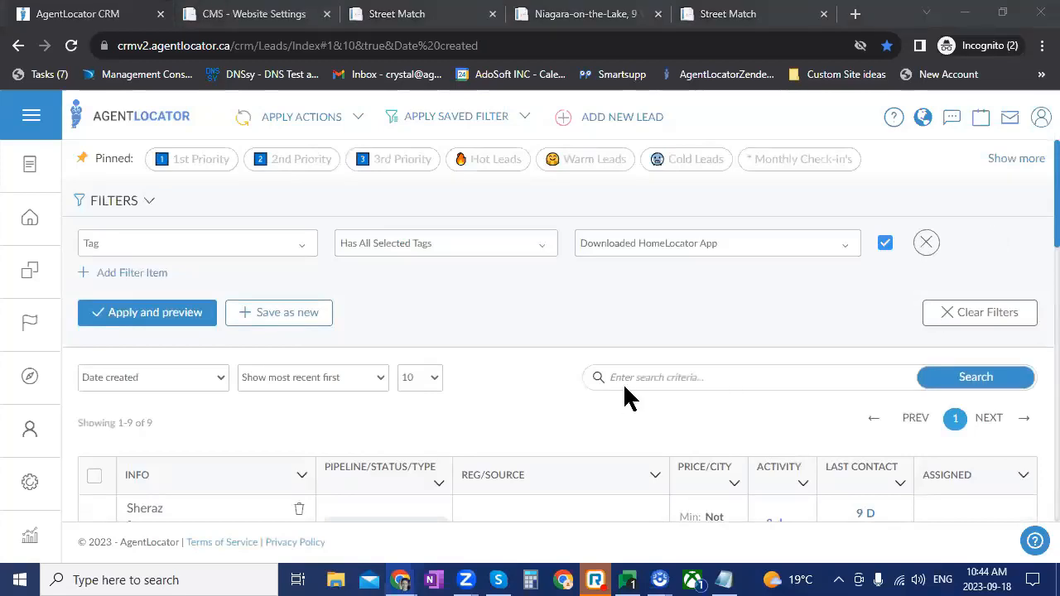
Clear the tag filter and look through the unfiltered lead list
left_click(552, 323)
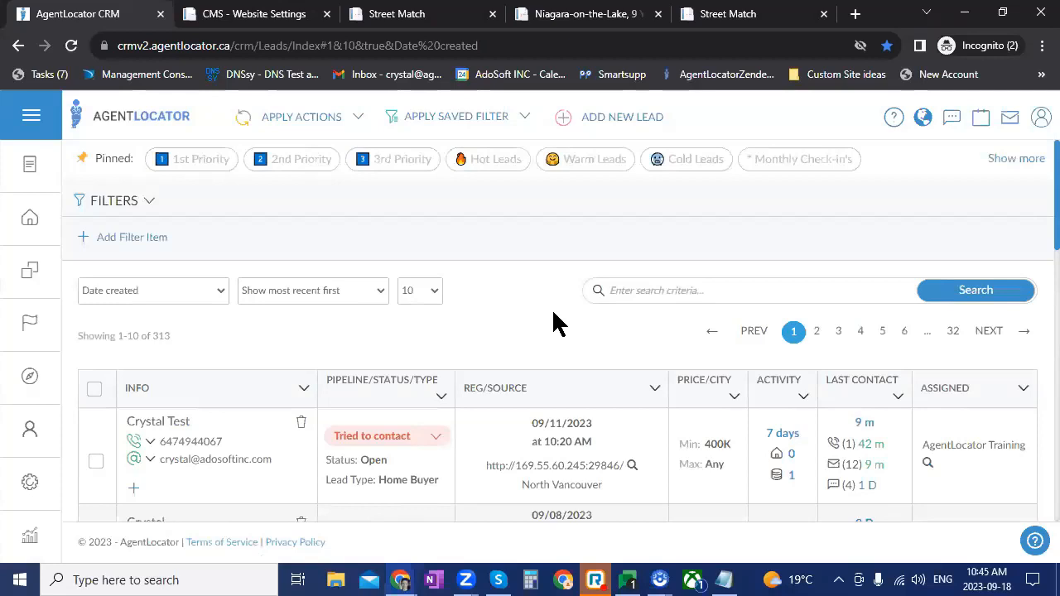
scroll(643, 417, "down", 5)
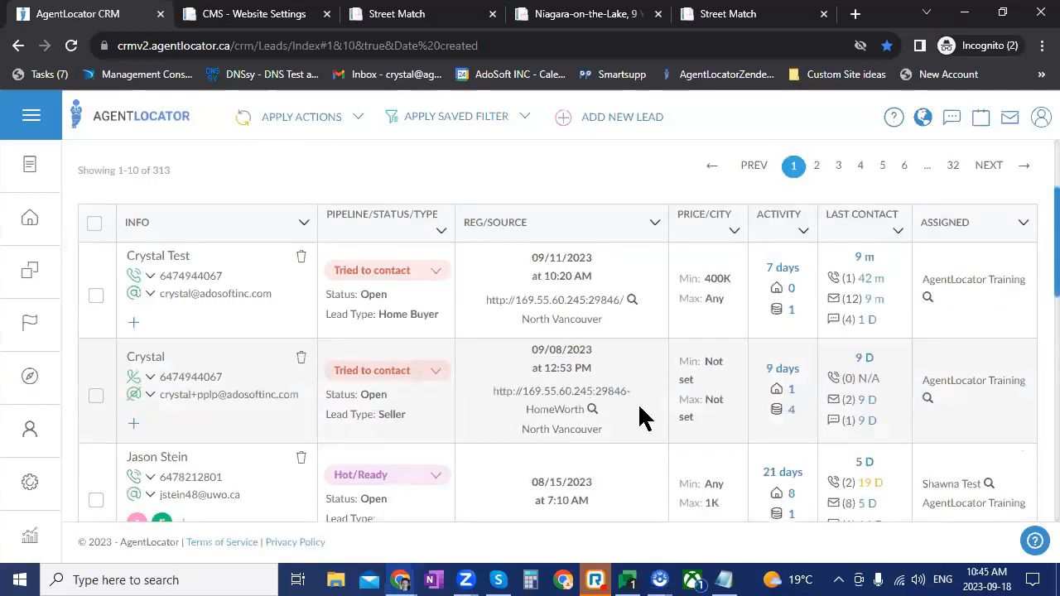
scroll(636, 383, "up", 3)
scroll(483, 226, "down", 1)
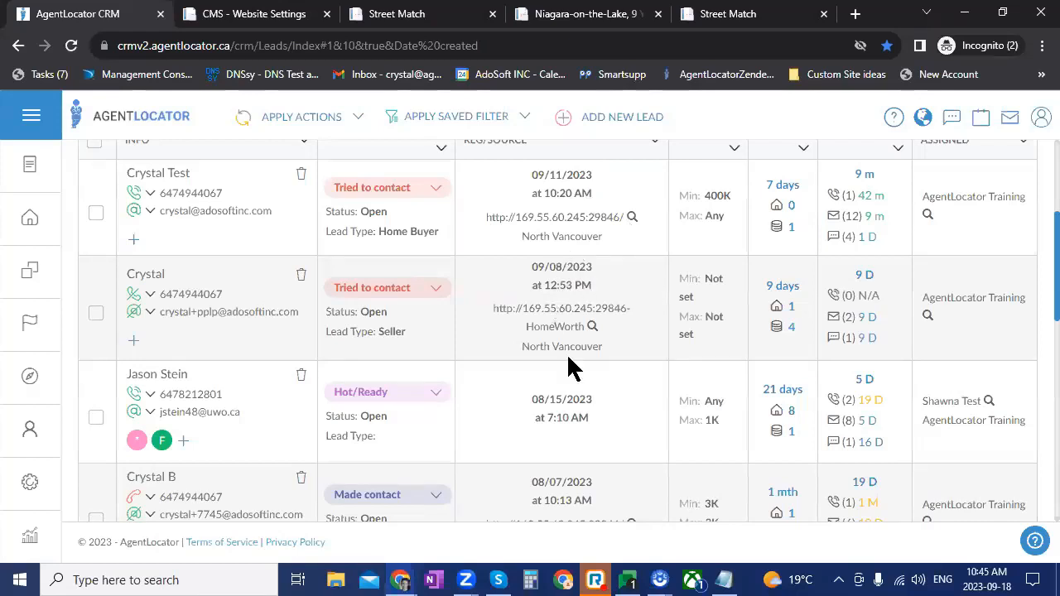
scroll(603, 373, "down", 1)
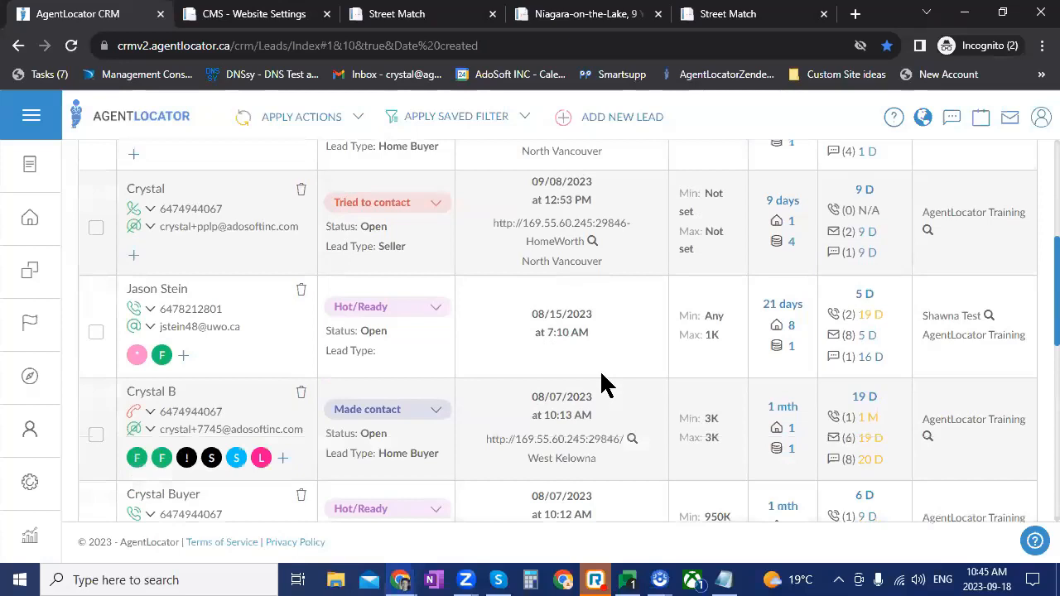
scroll(602, 374, "up", 1)
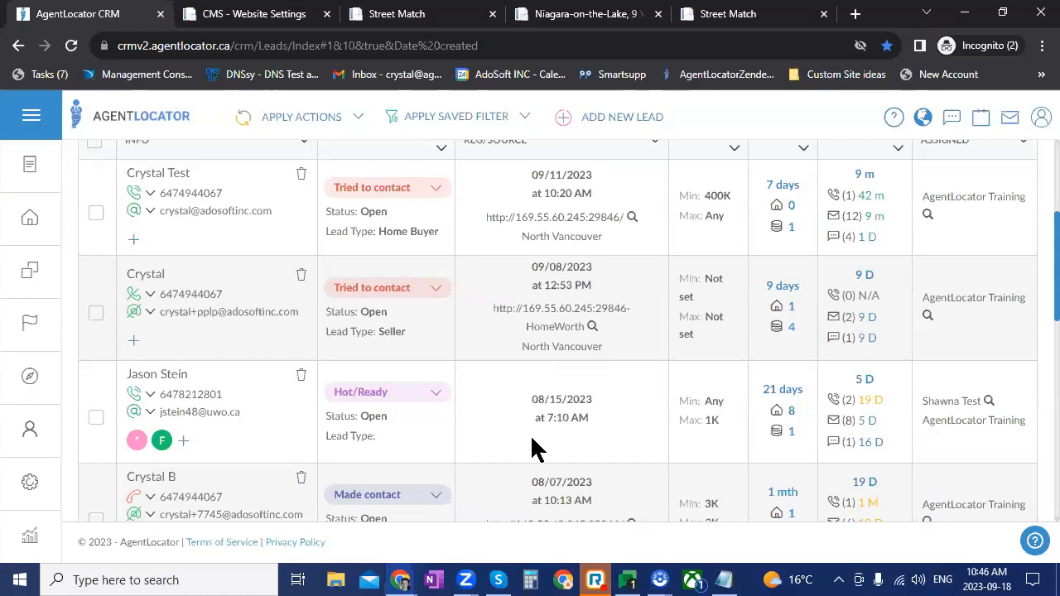
Open the Sources settings and look through the list of lead sources
left_click(30, 493)
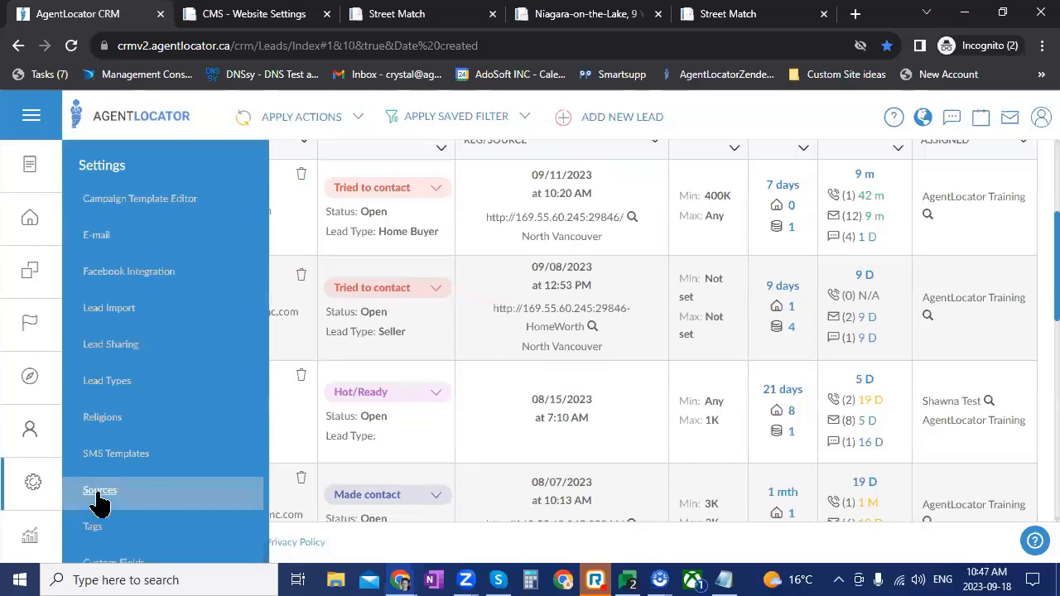
left_click(99, 493)
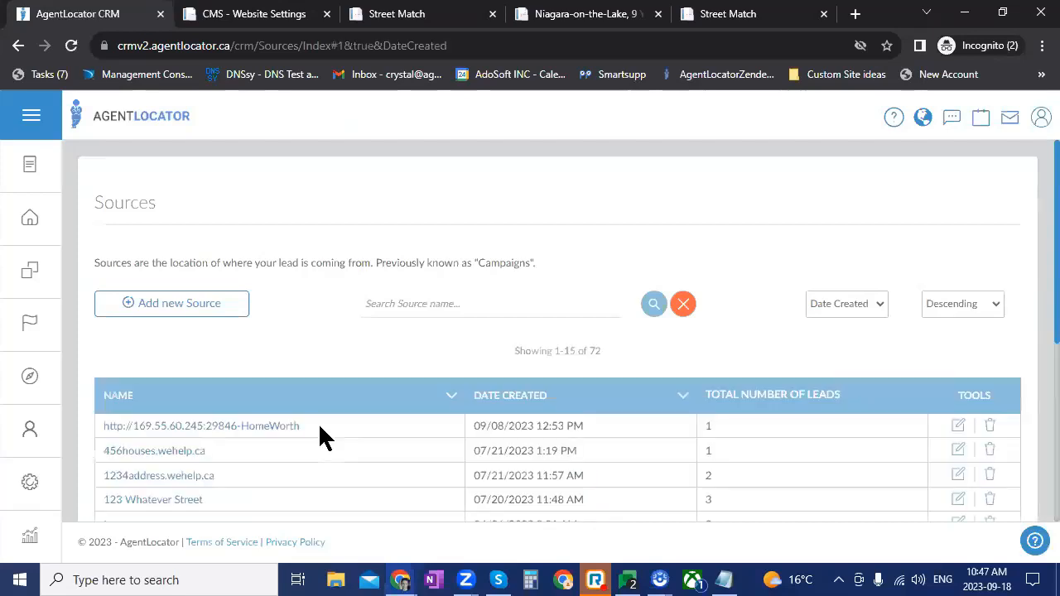
scroll(197, 391, "down", 2)
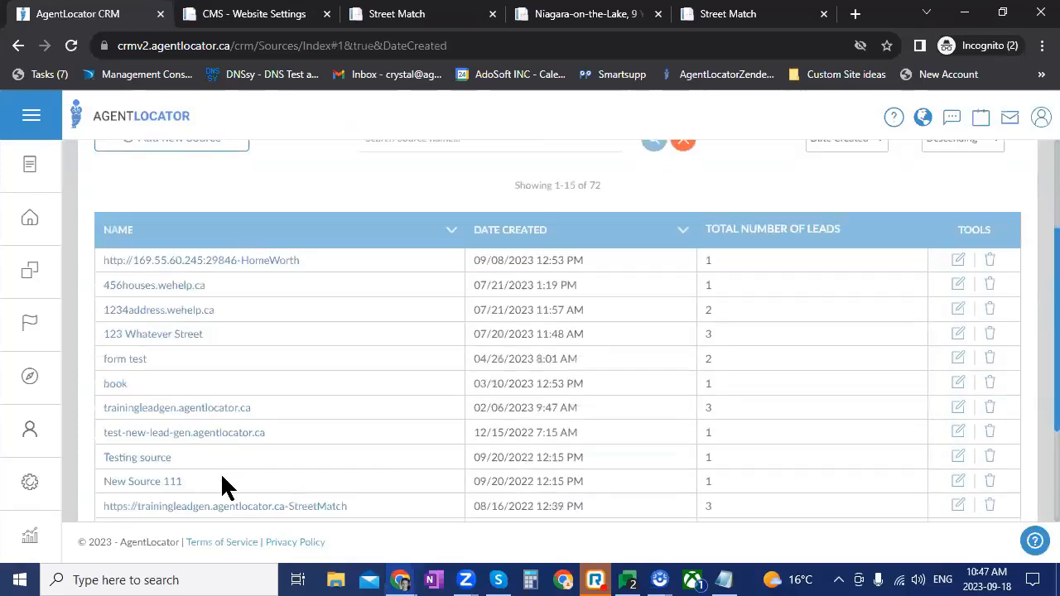
scroll(228, 480, "down", 2)
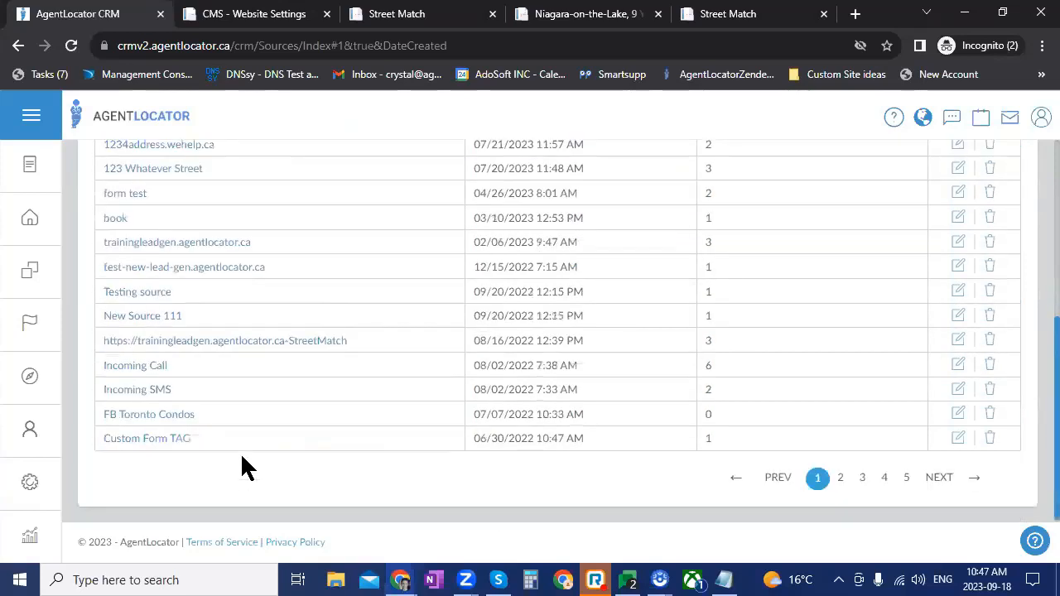
scroll(187, 245, "up", 3)
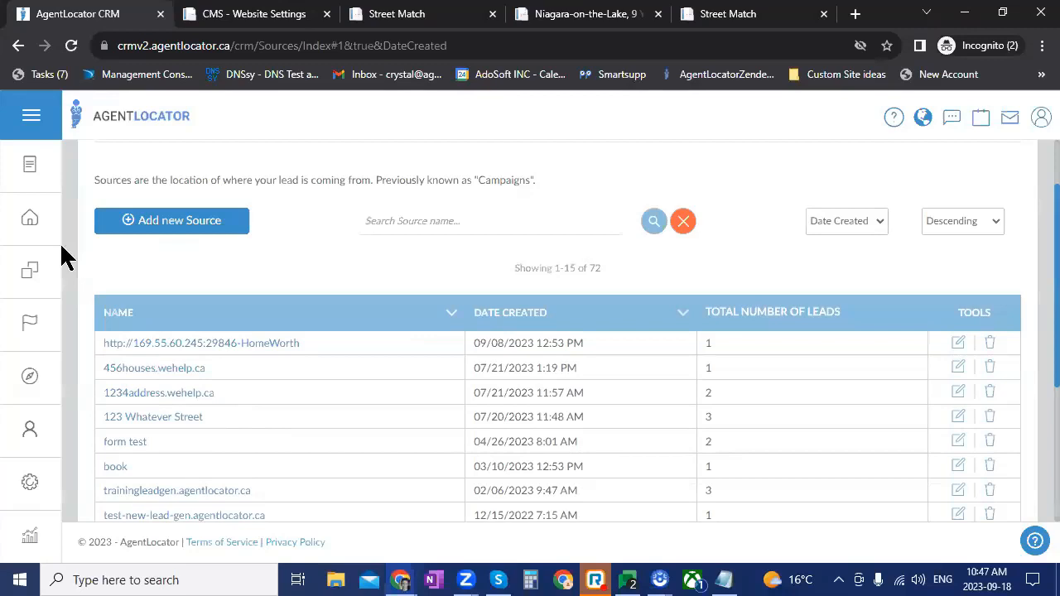
Return to the lead list and filter it by the source Open House
left_click(182, 229)
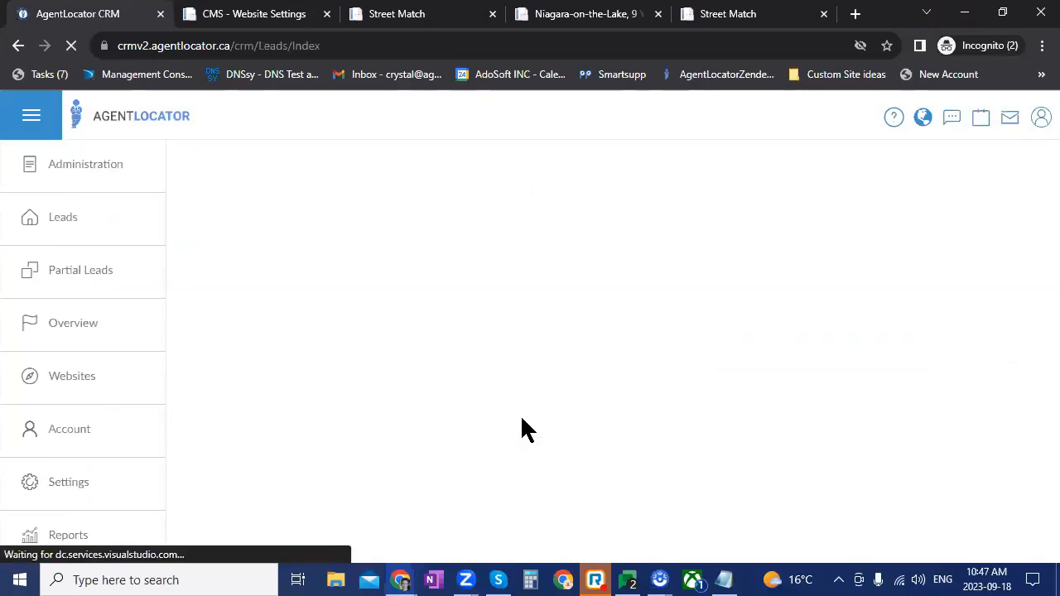
scroll(398, 386, "down", 3)
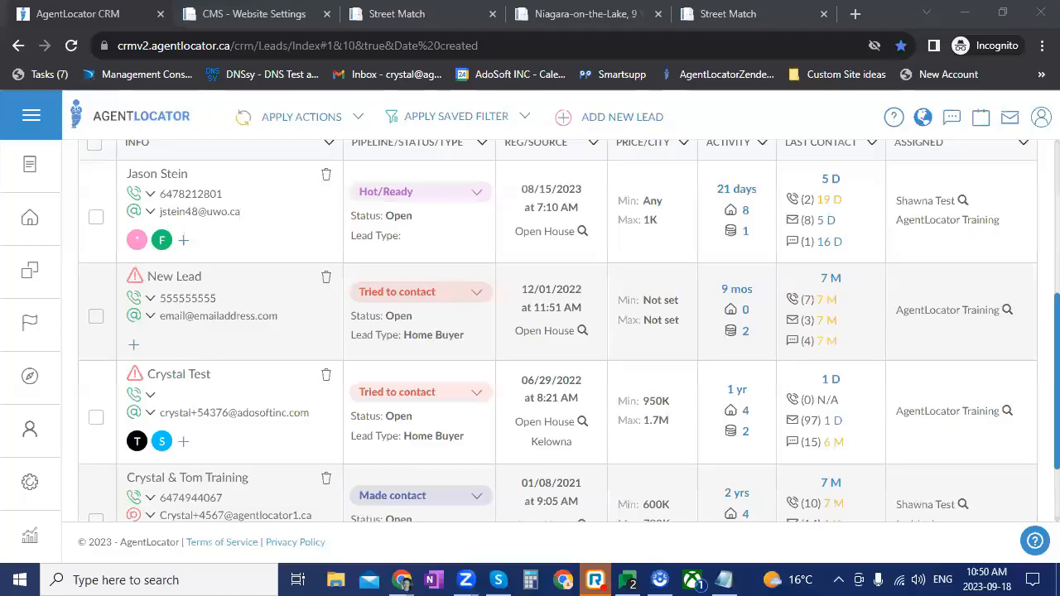
Open the lead named "New Lead" and look through its record down to the source in Lead Data
mouse_move(33, 482)
left_click(199, 276)
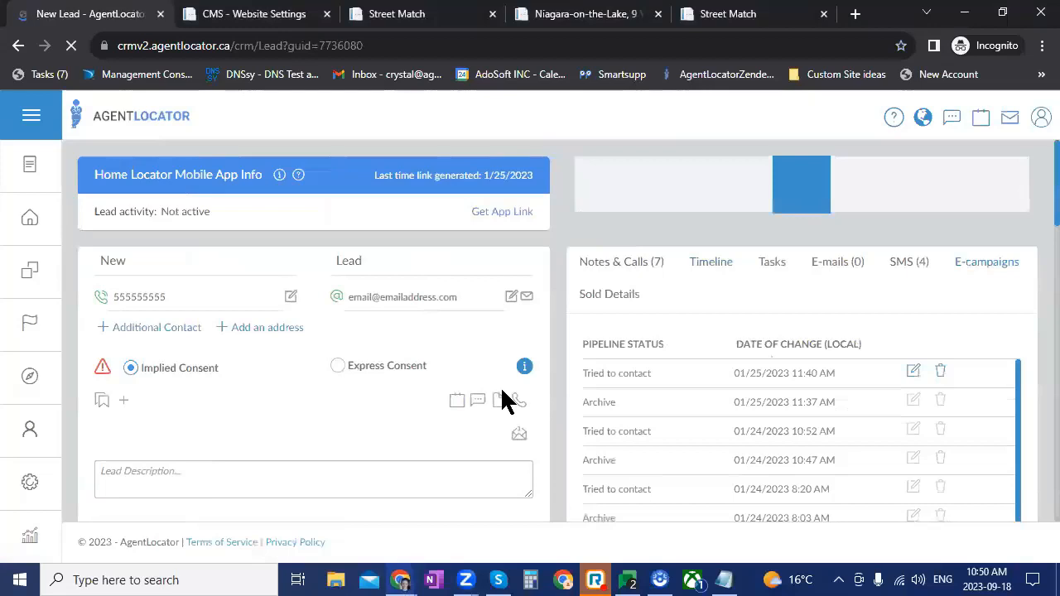
scroll(507, 401, "down", 4)
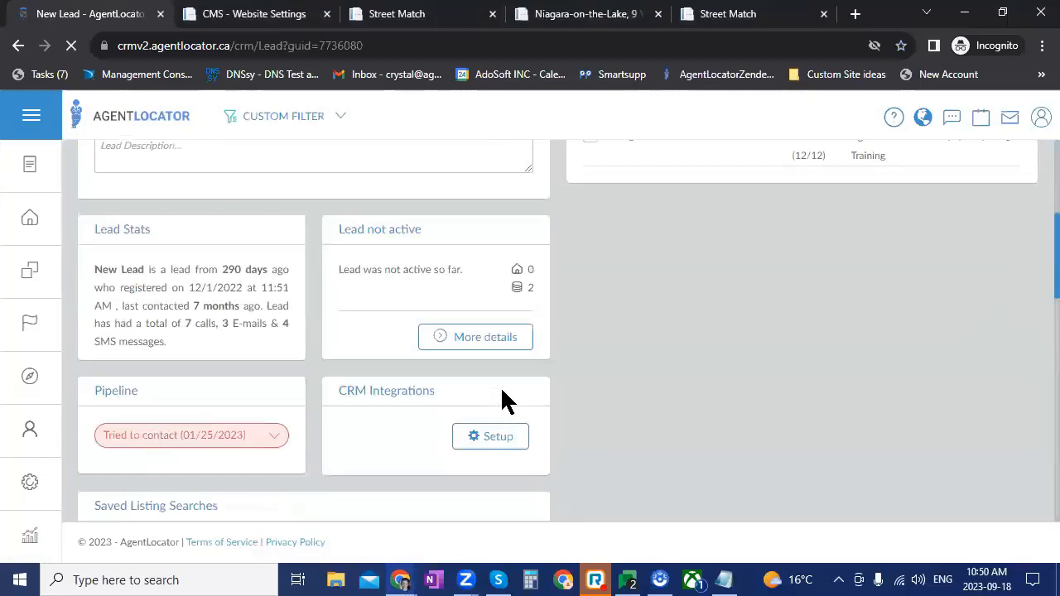
scroll(502, 391, "down", 5)
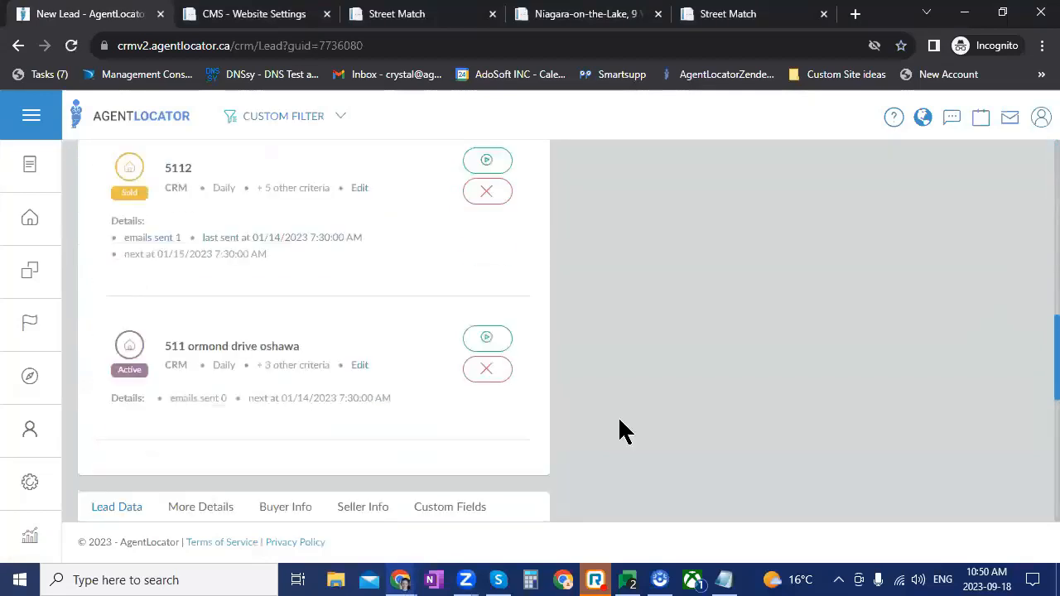
scroll(623, 430, "down", 1)
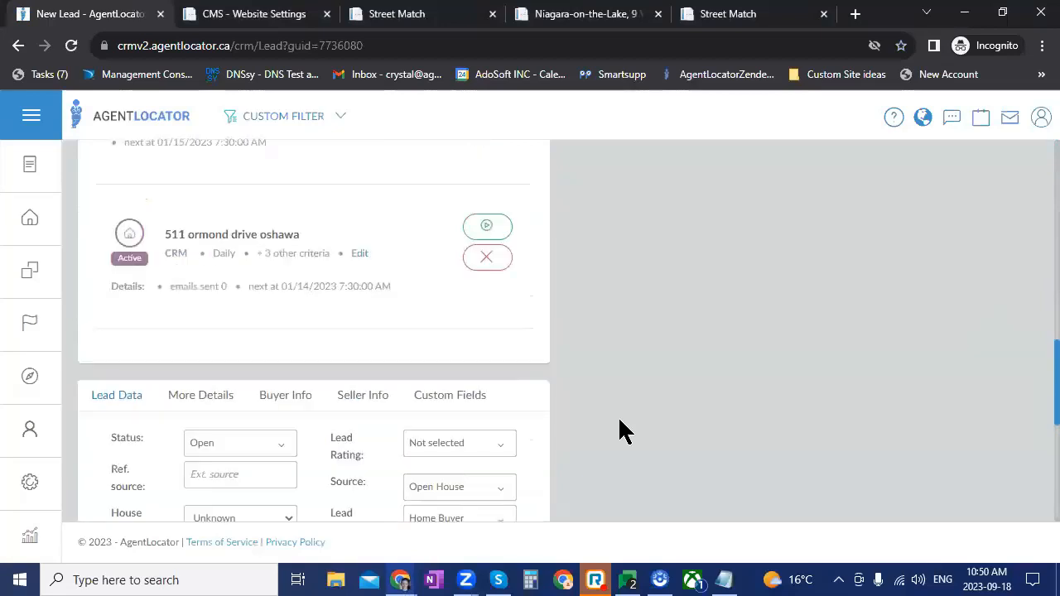
scroll(619, 430, "down", 1)
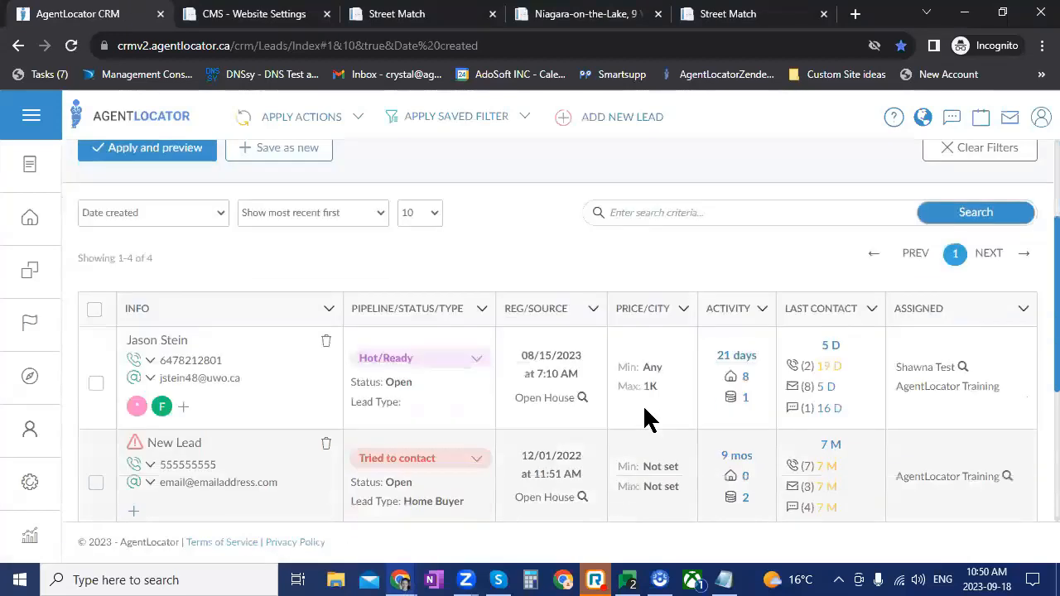
Go back to the lead list, reselect Open House as the source and reapply the filter
scroll(649, 418, "down", 2)
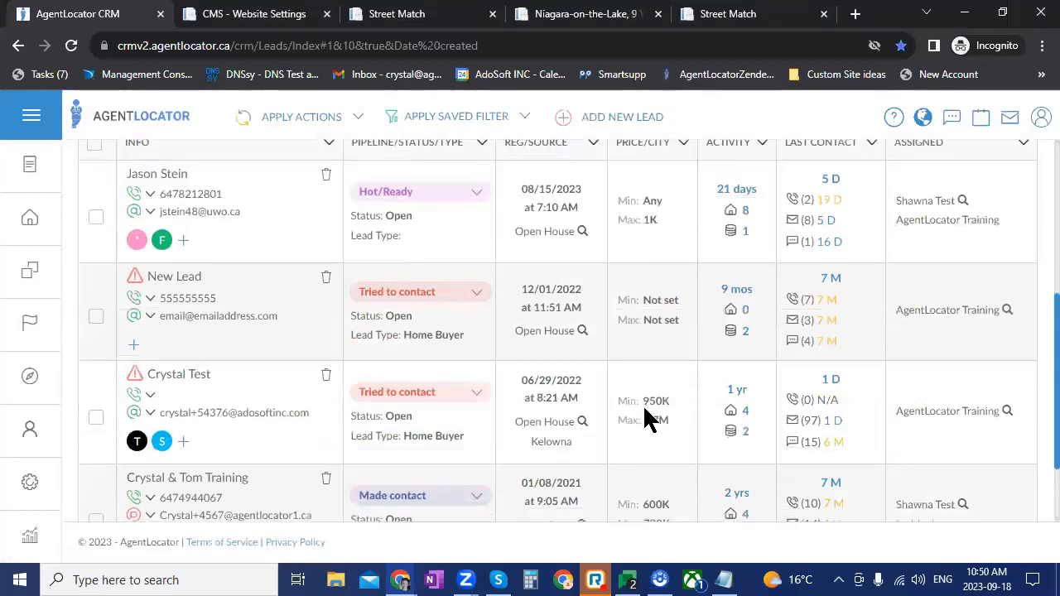
scroll(650, 419, "up", 3)
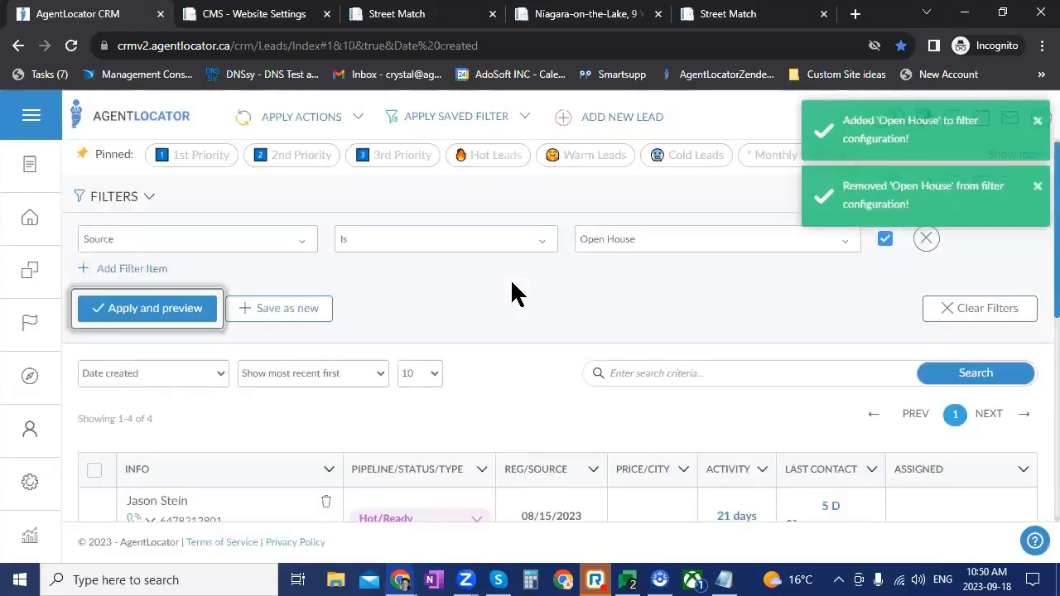
scroll(511, 279, "down", 4)
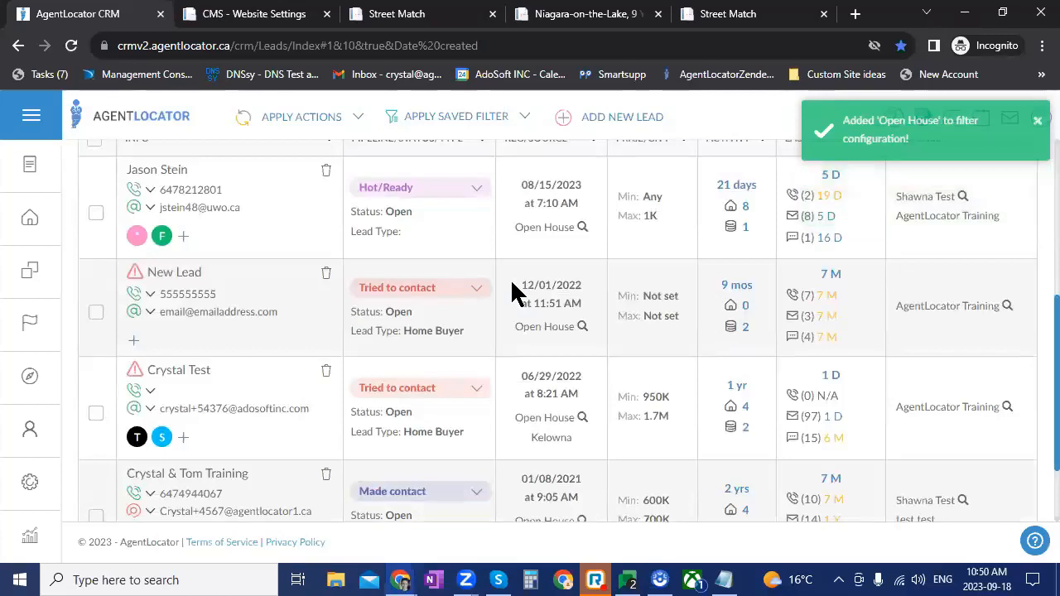
scroll(512, 281, "up", 4)
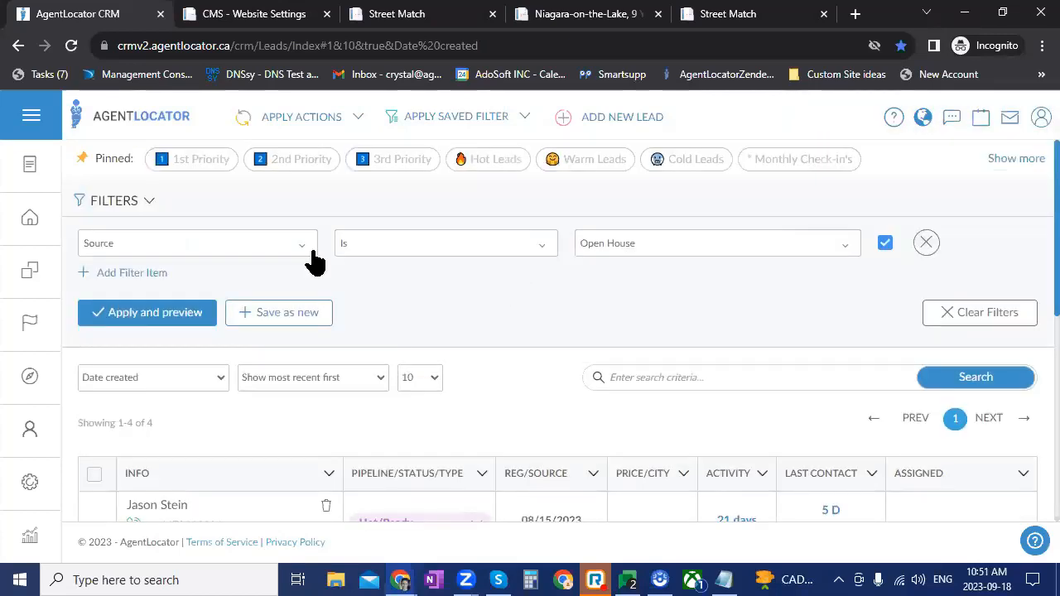
Look through the filter fields offered for leads, from custom fields back up to the communication criteria, leaving the Source filter as is
left_click(236, 286)
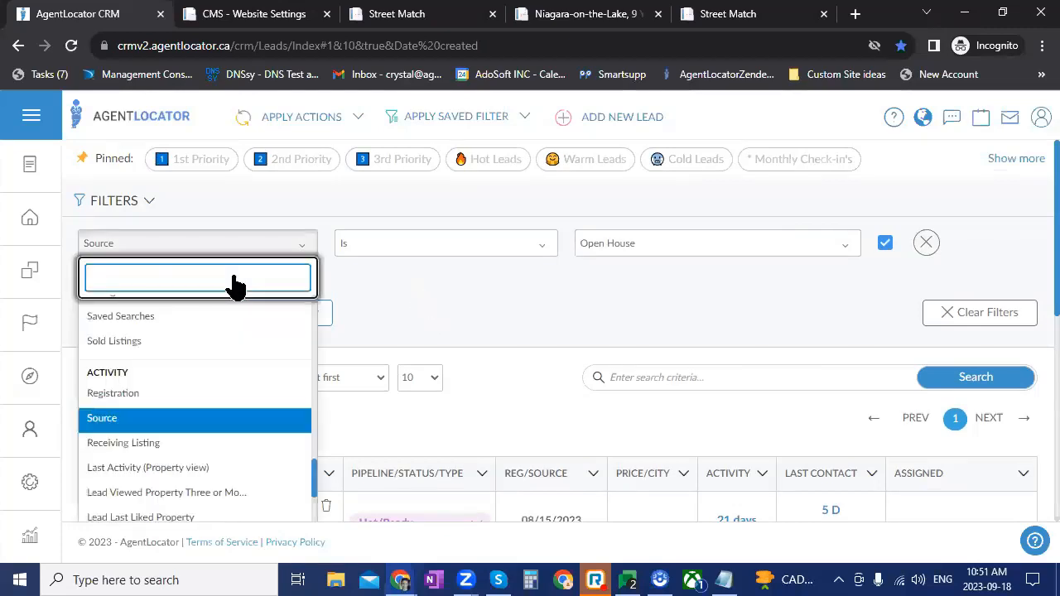
scroll(236, 286, "down", 2)
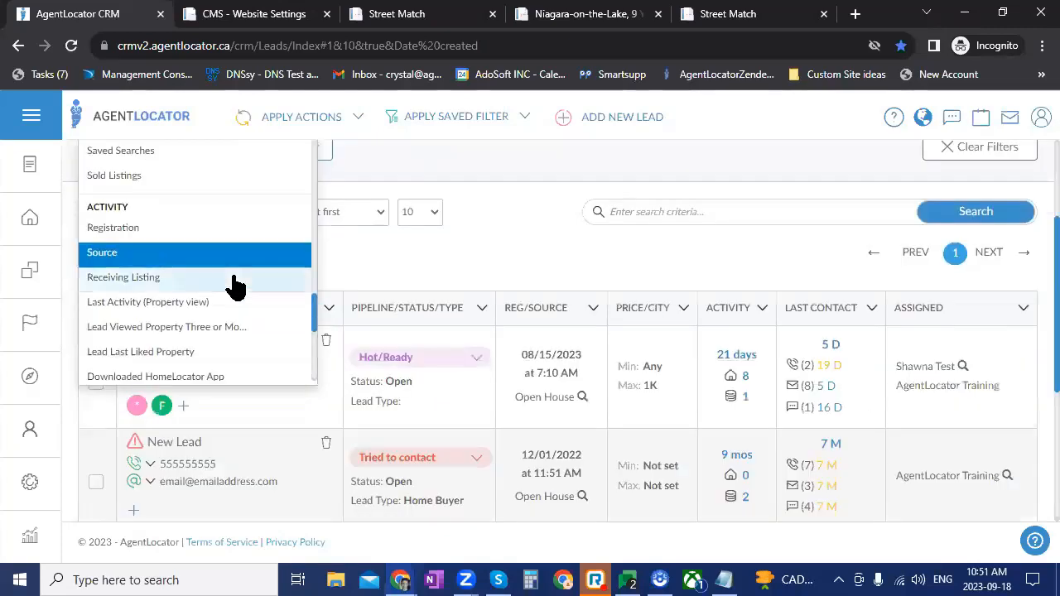
scroll(235, 284, "down", 1)
scroll(199, 315, "down", 1)
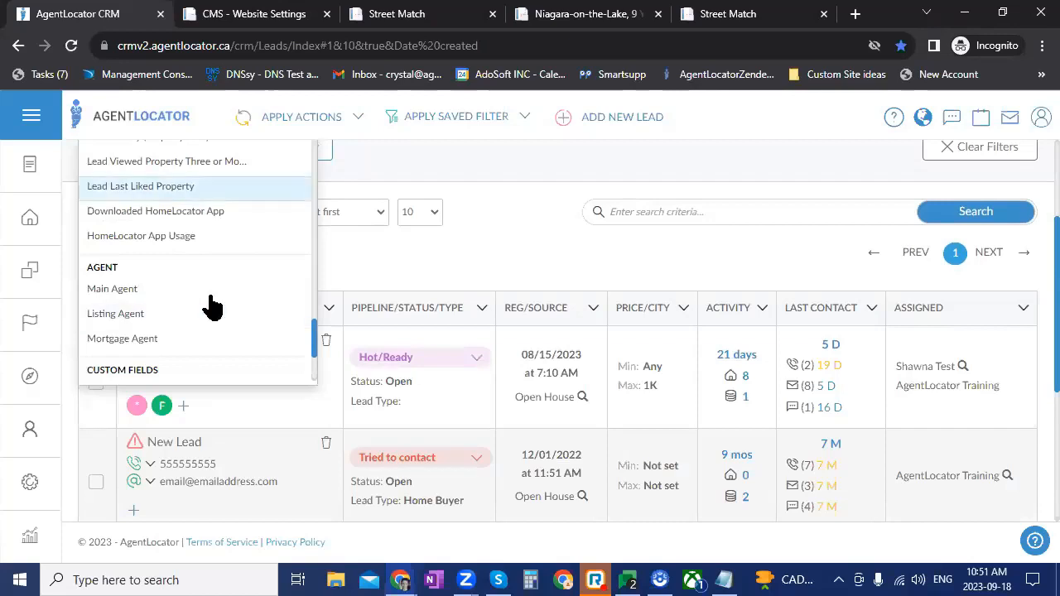
scroll(211, 307, "down", 1)
scroll(211, 306, "down", 1)
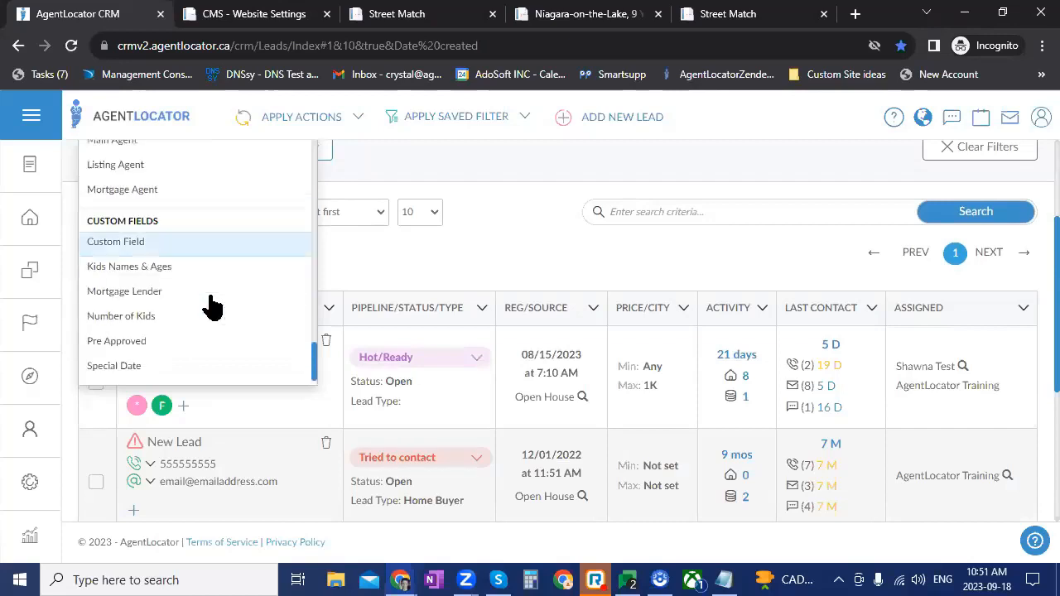
scroll(217, 308, "up", 3)
scroll(224, 352, "up", 6)
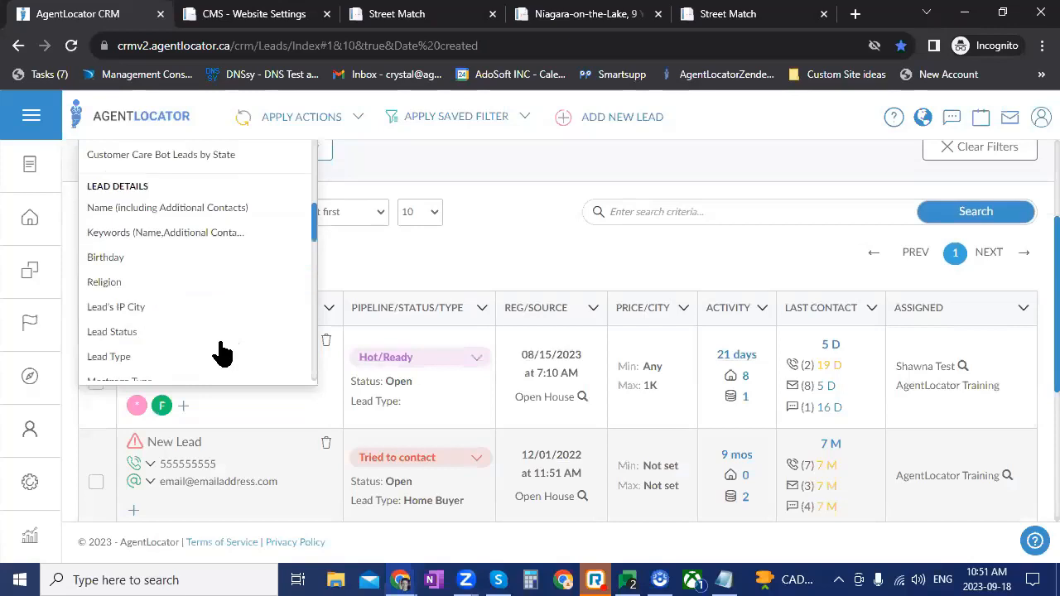
scroll(221, 352, "up", 2)
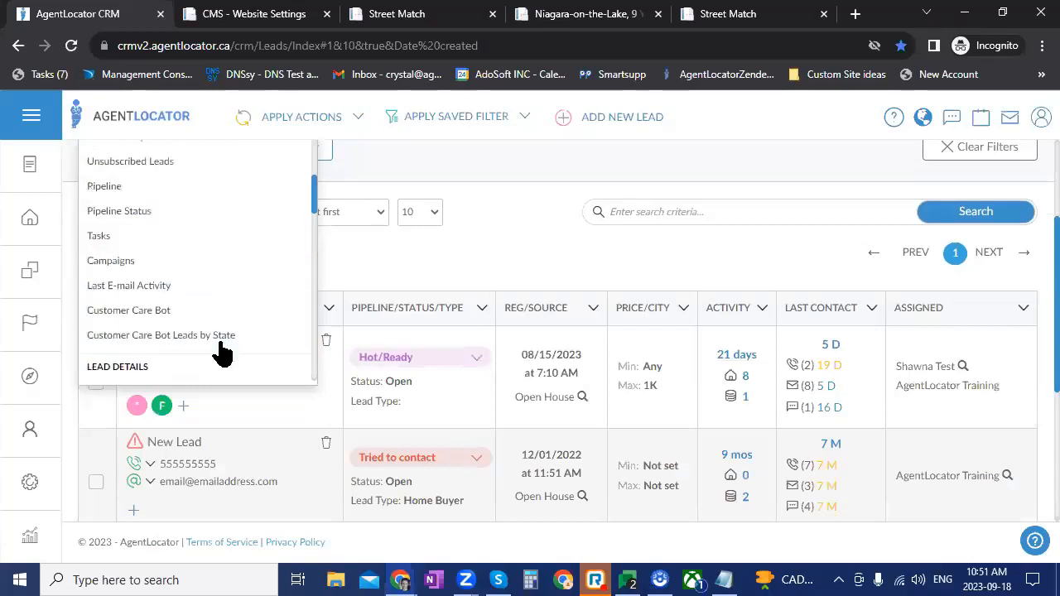
scroll(222, 352, "up", 2)
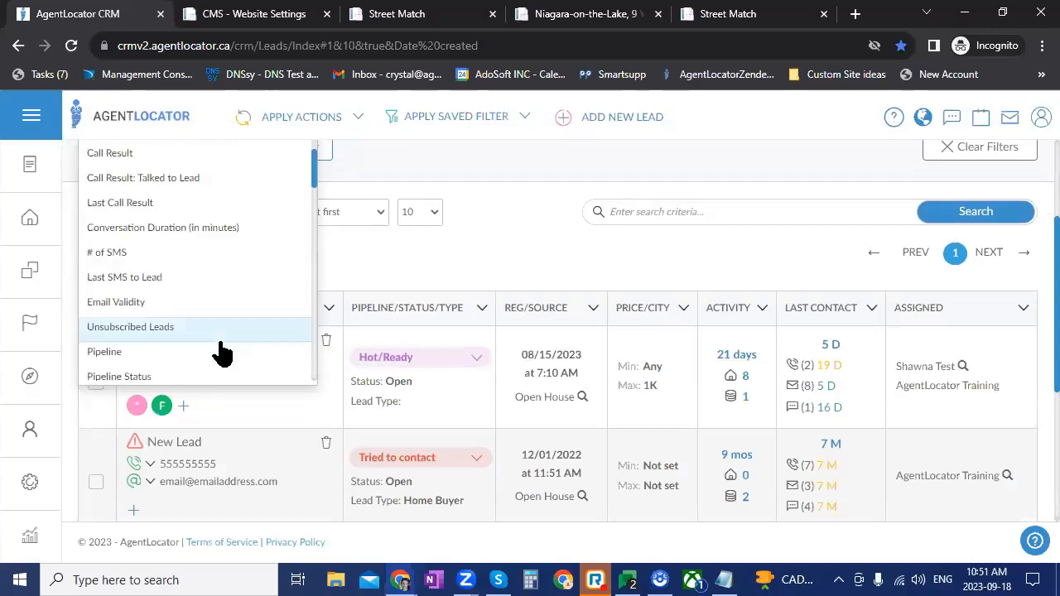
left_click(449, 257)
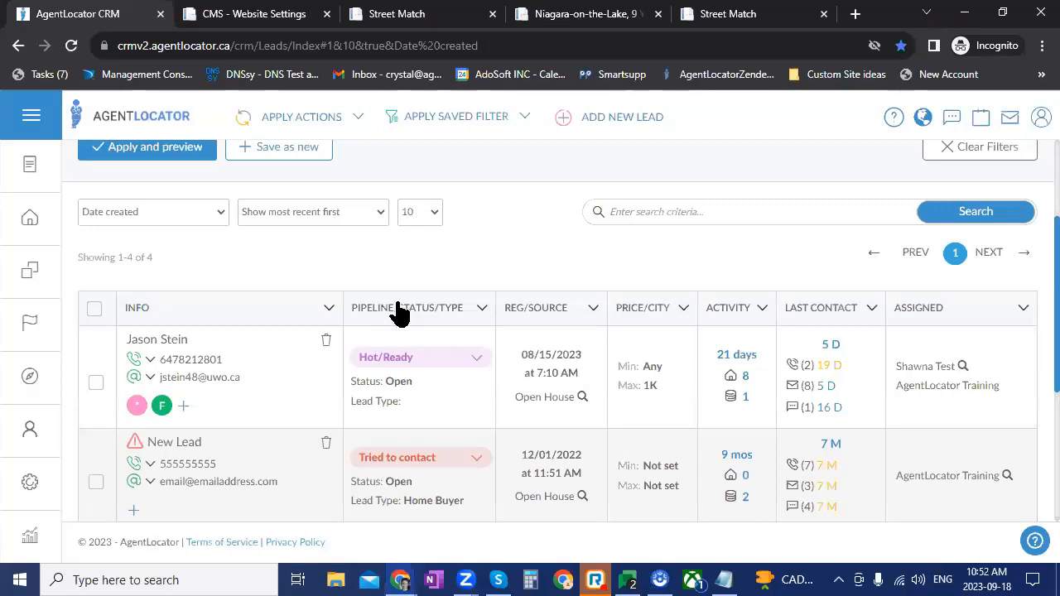
Clear the lead filters and open the Custom Fields section in the most recently created lead's record
scroll(303, 431, "up", 2)
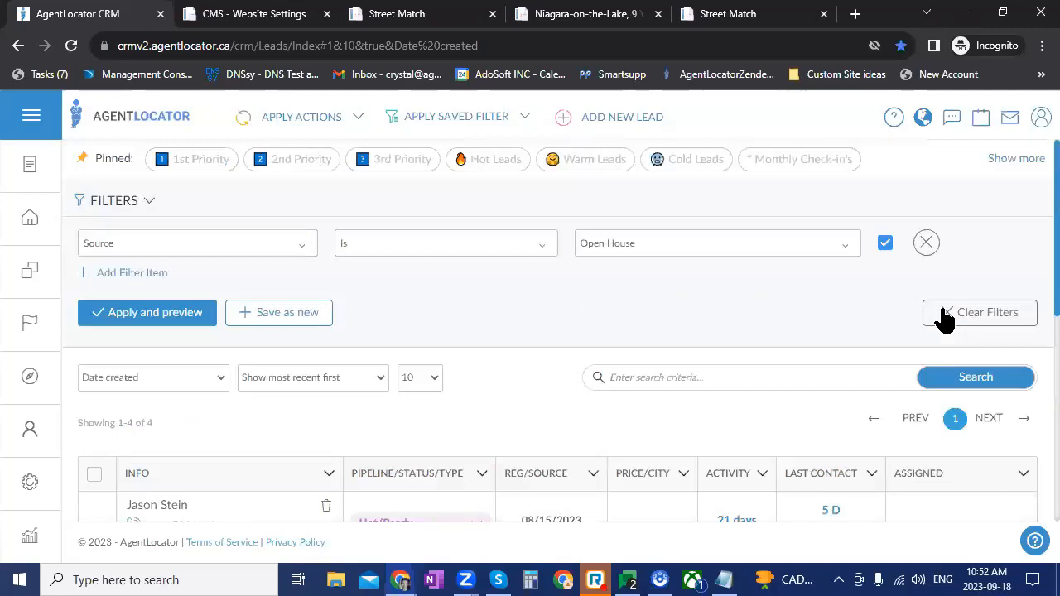
left_click(944, 315)
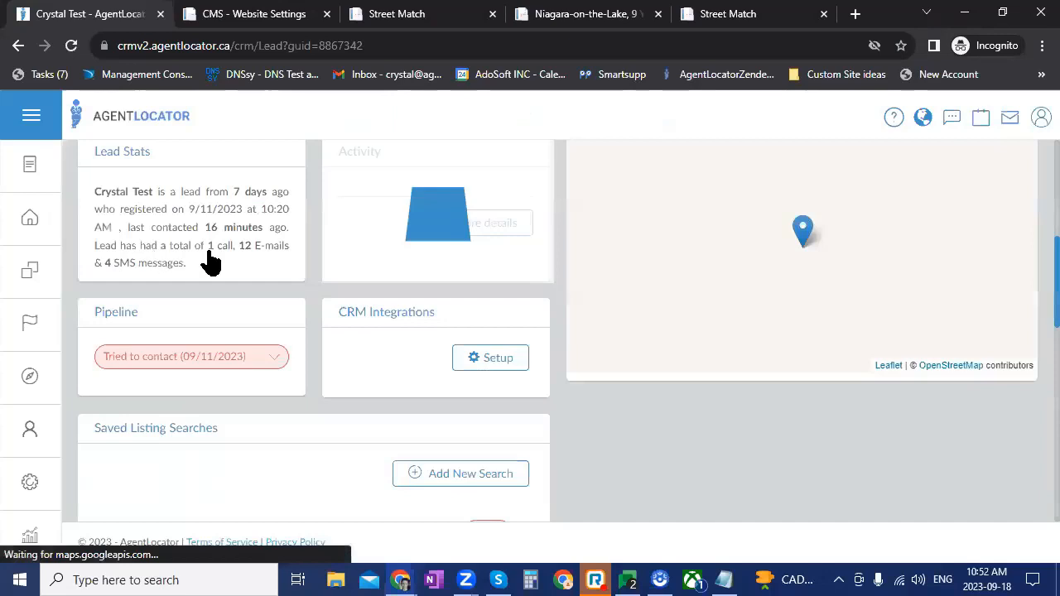
scroll(543, 279, "down", 5)
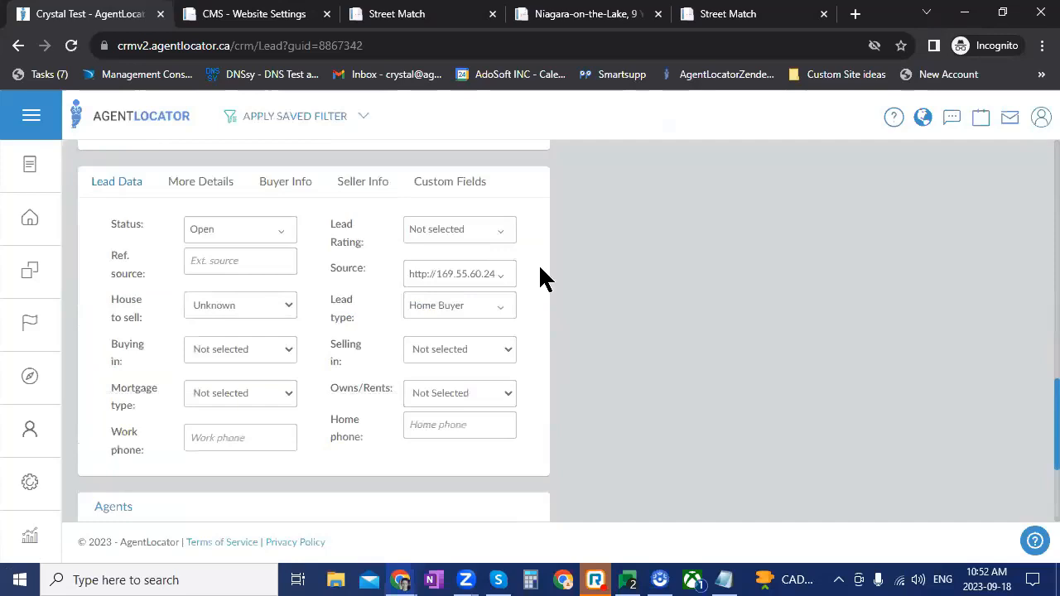
scroll(543, 279, "up", 1)
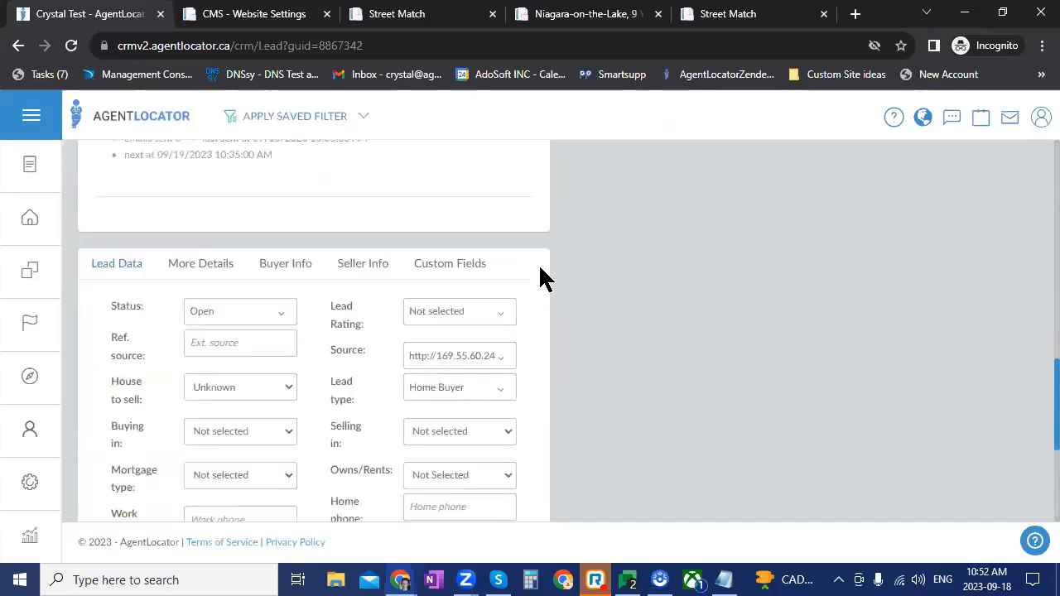
left_click(450, 263)
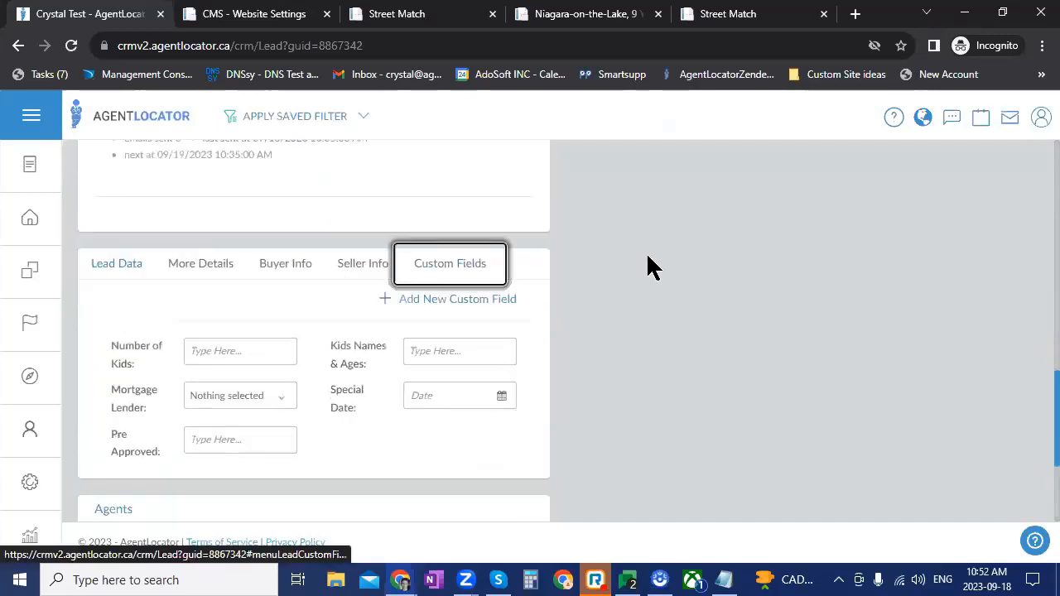
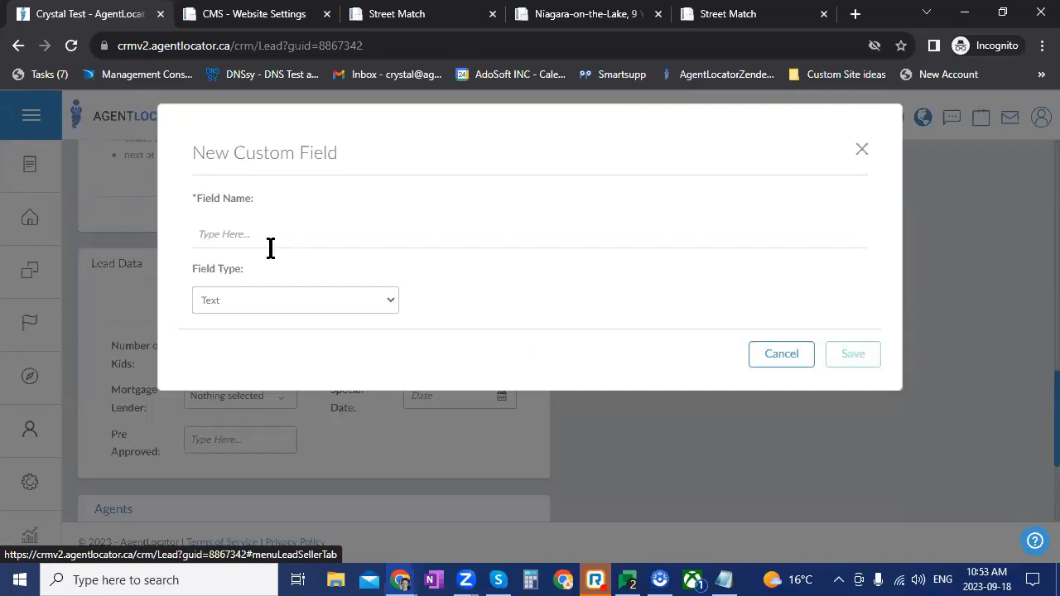
Start a new custom field of type Dropdown and name it "Has KIDS"
key("Tab")
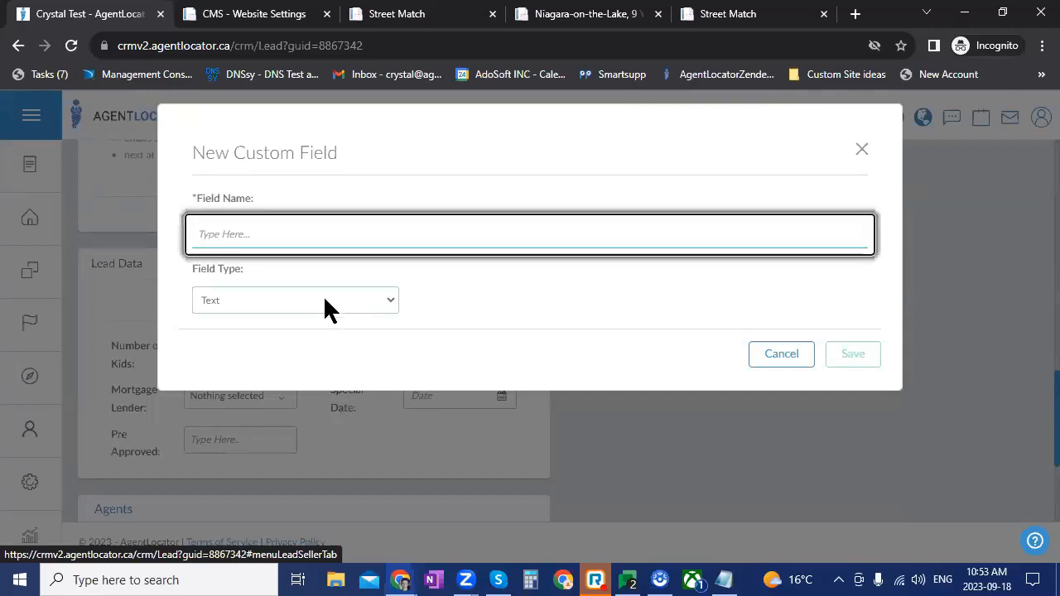
left_click(323, 300)
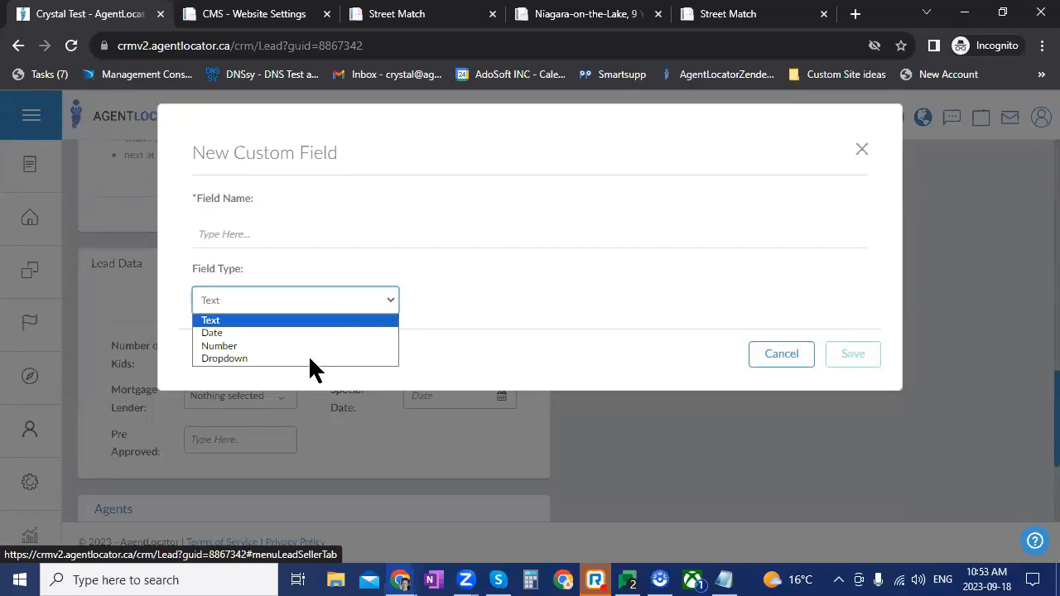
key("Down")
key("Down")
key("Down")
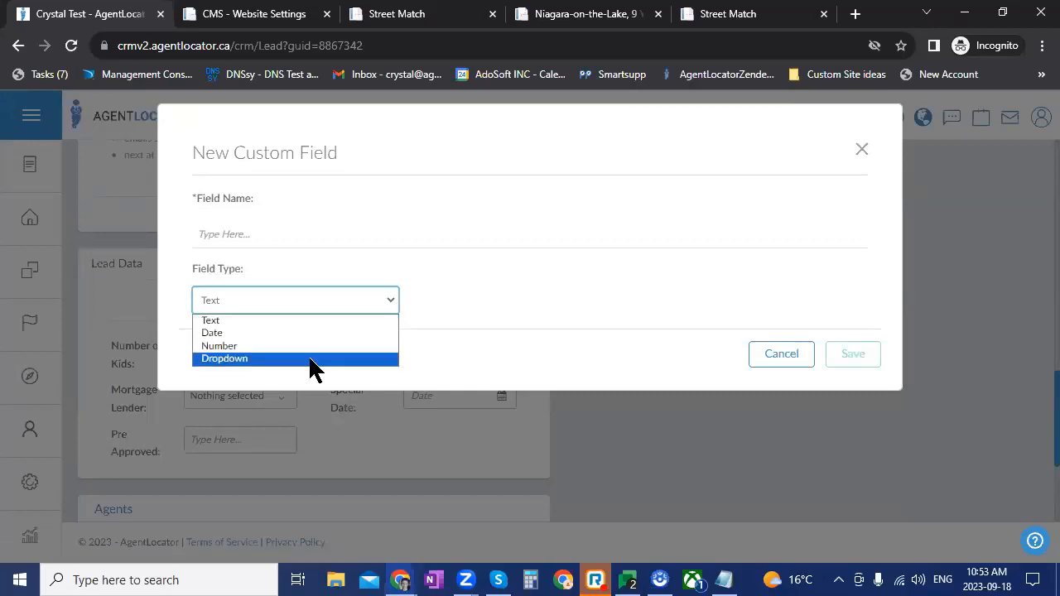
key("Return")
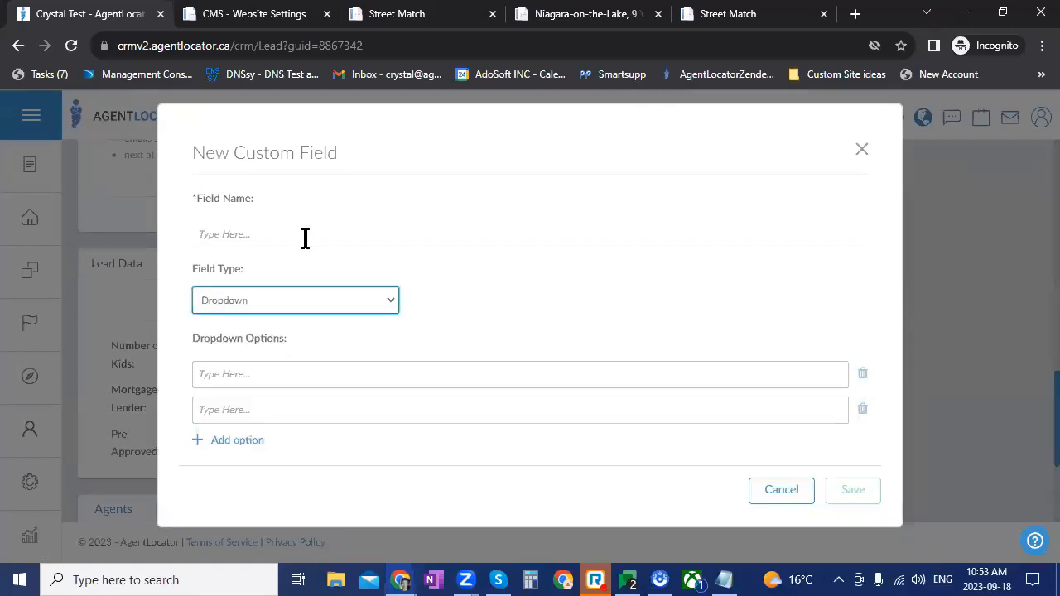
left_click(304, 237)
type("Has KIDS")
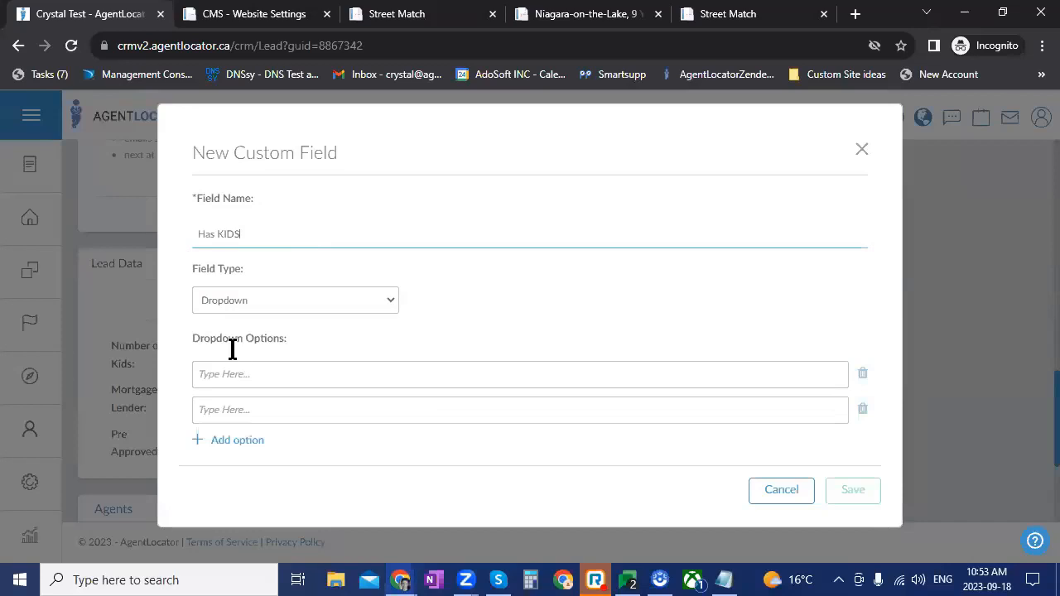
Enter Yes and No as the dropdown options and save the custom field
left_click(215, 374)
type("Yes")
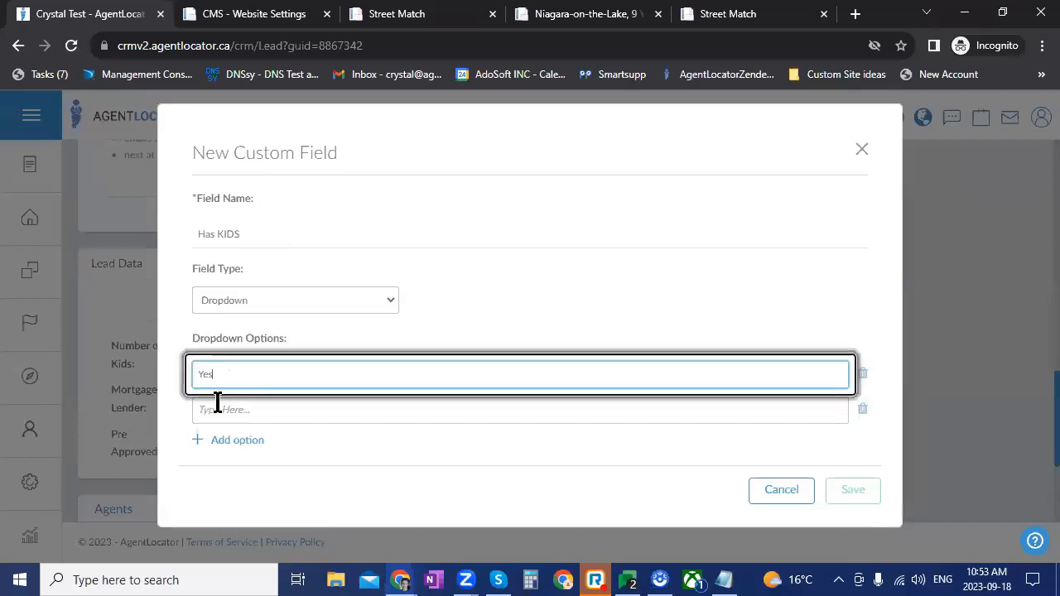
left_click(216, 404)
type("N")
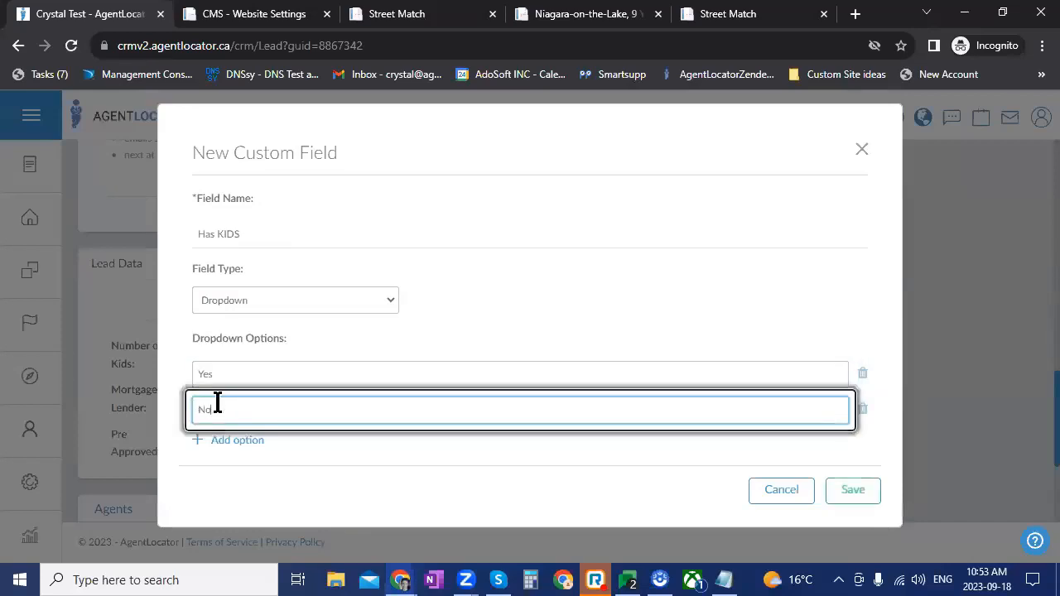
type("o")
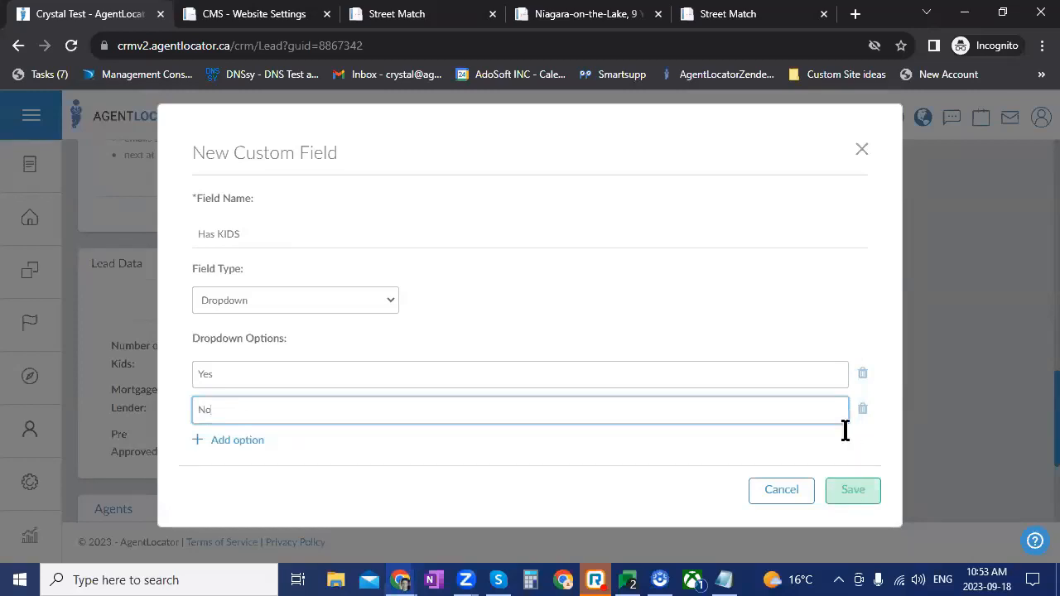
left_click(854, 490)
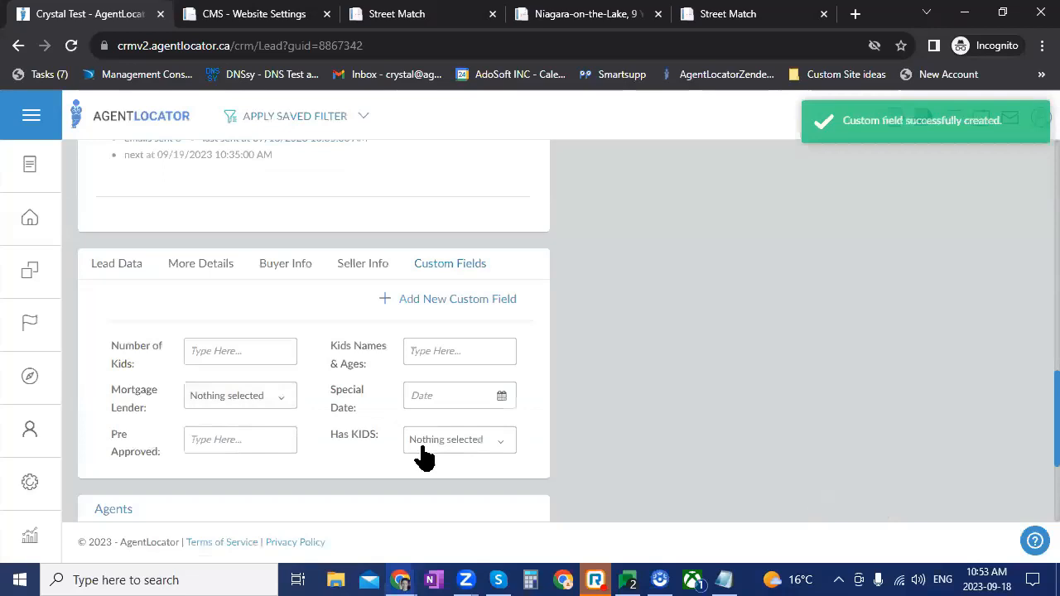
Set the lead's Has KIDS field to Yes
left_click(489, 445)
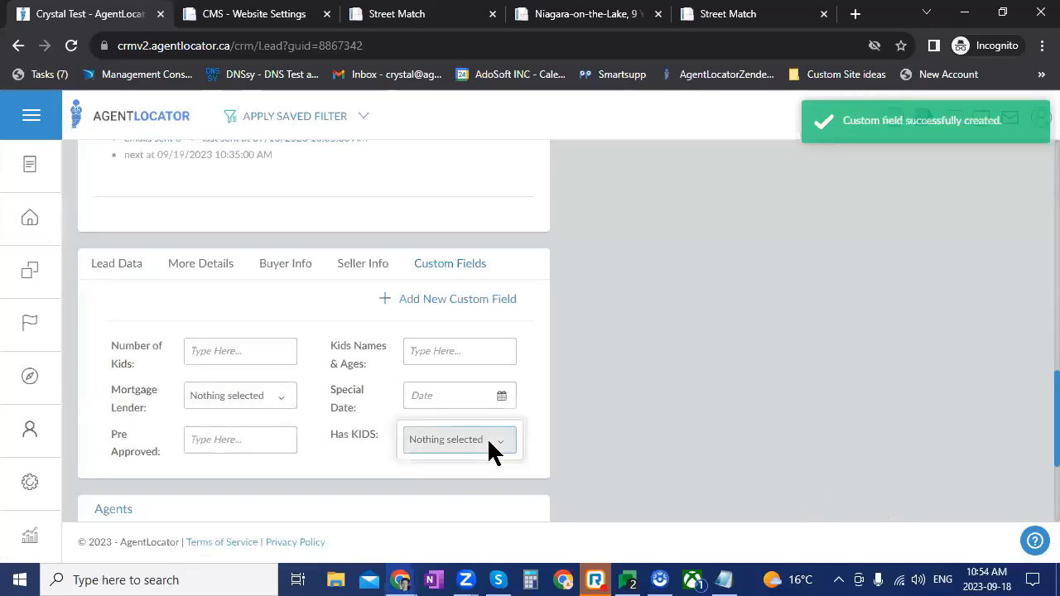
scroll(450, 431, "down", 1)
left_click(419, 409)
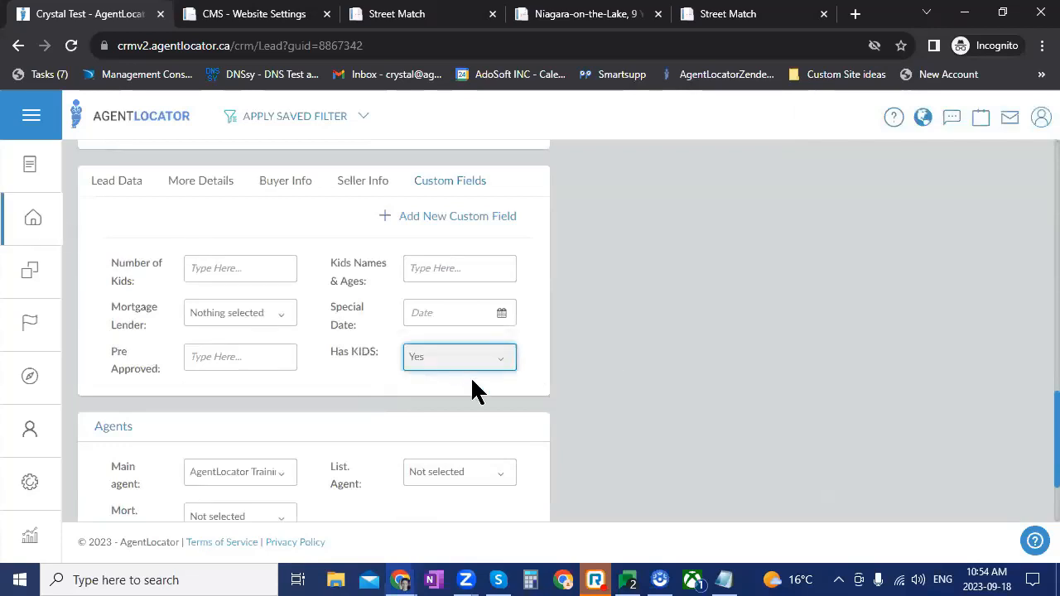
Return to the lead list and add a filter item using Custom Field as the criterion
key("alt+Left")
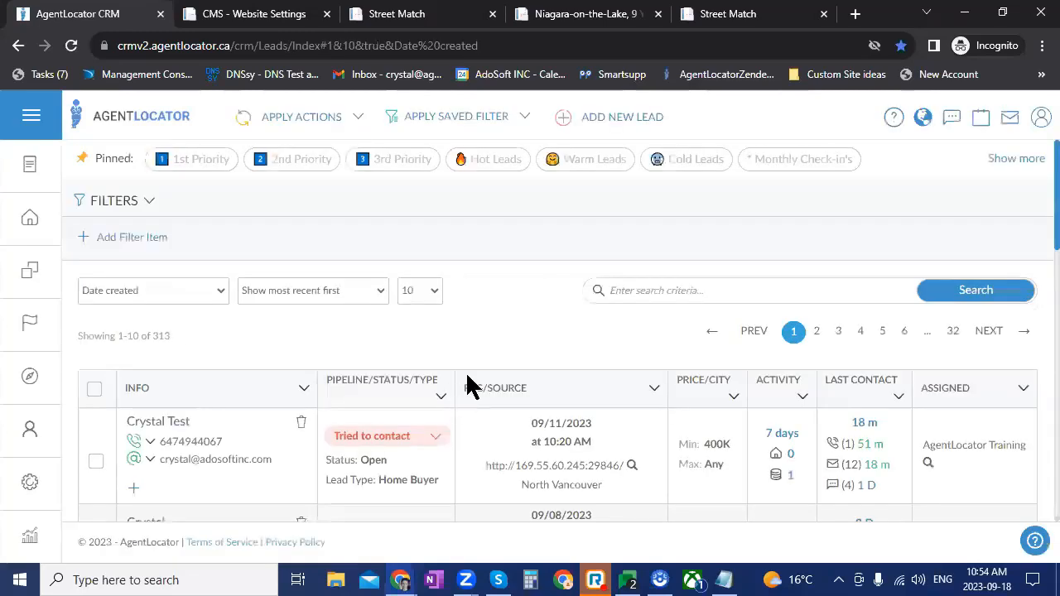
left_click(246, 245)
type("cu")
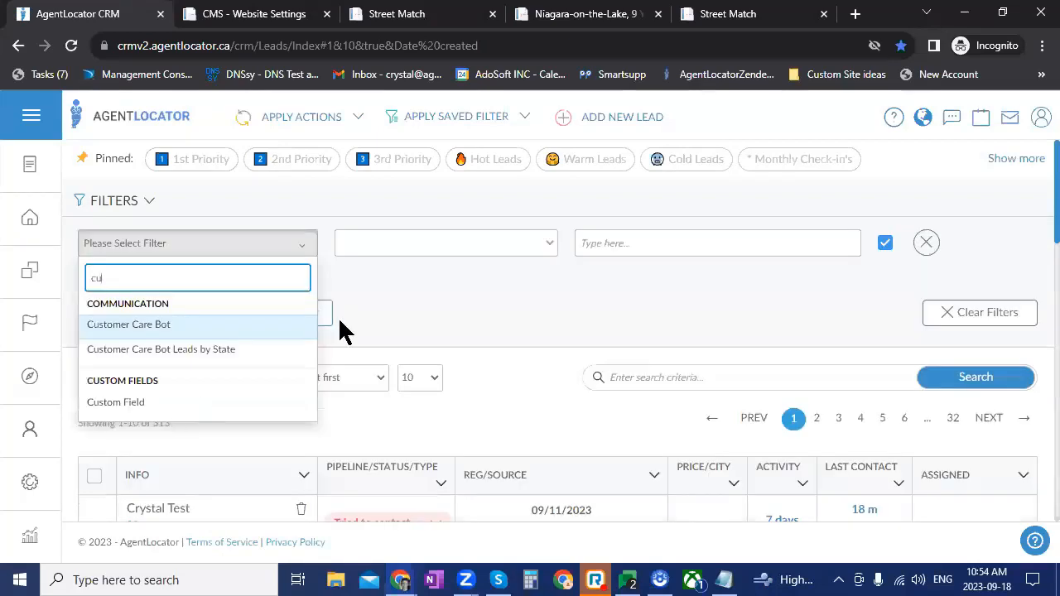
key("Down")
key("Down")
key("Return")
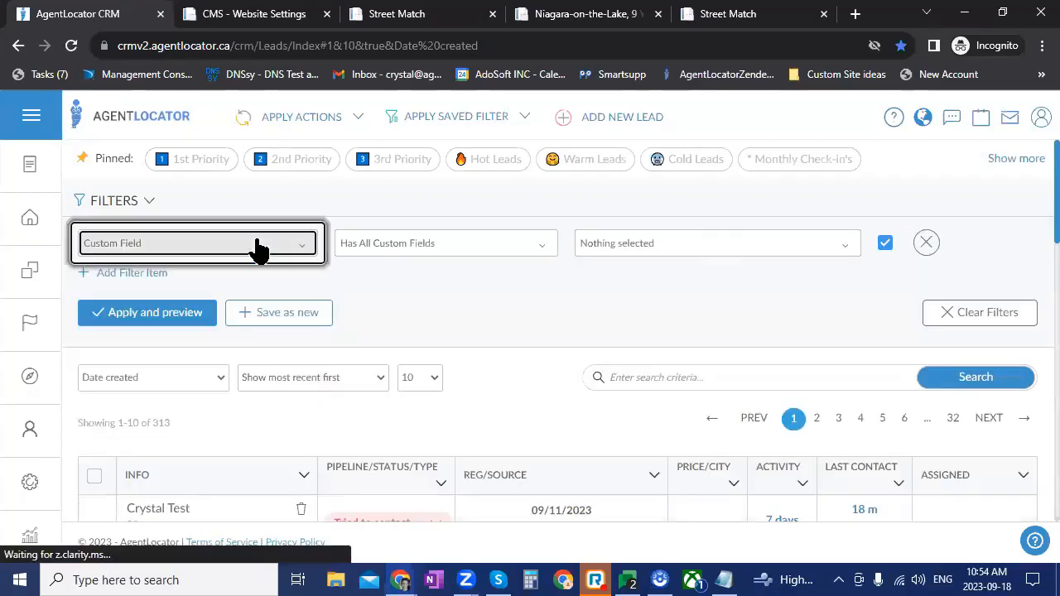
Change the filter criterion to Has KIDS is Yes and apply it to the lead list
left_click(256, 249)
scroll(158, 497, "down", 1)
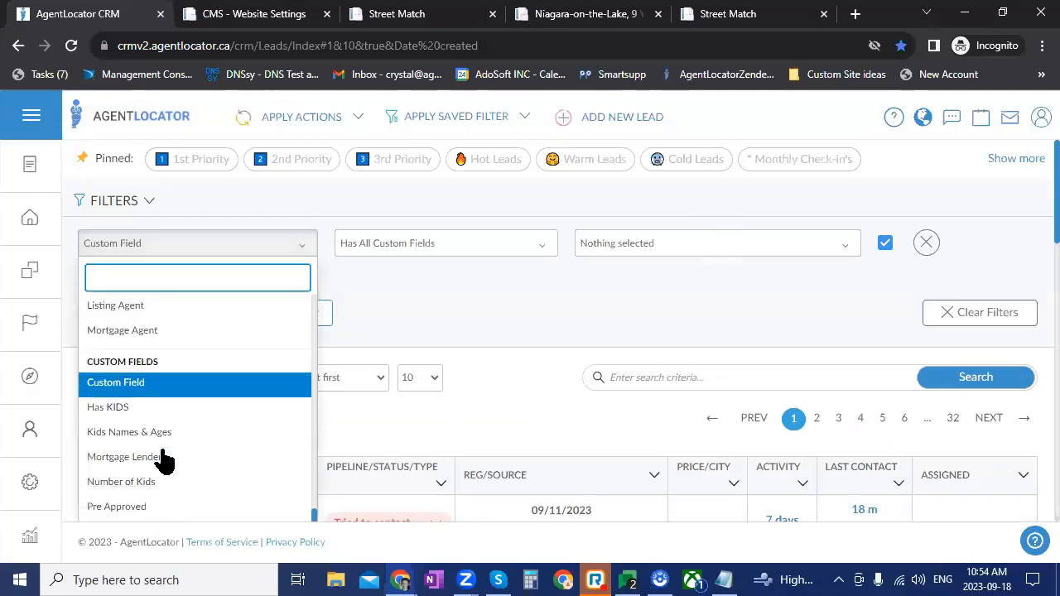
key("Down")
key("Down")
key("Up")
key("Up")
key("Up")
key("Up")
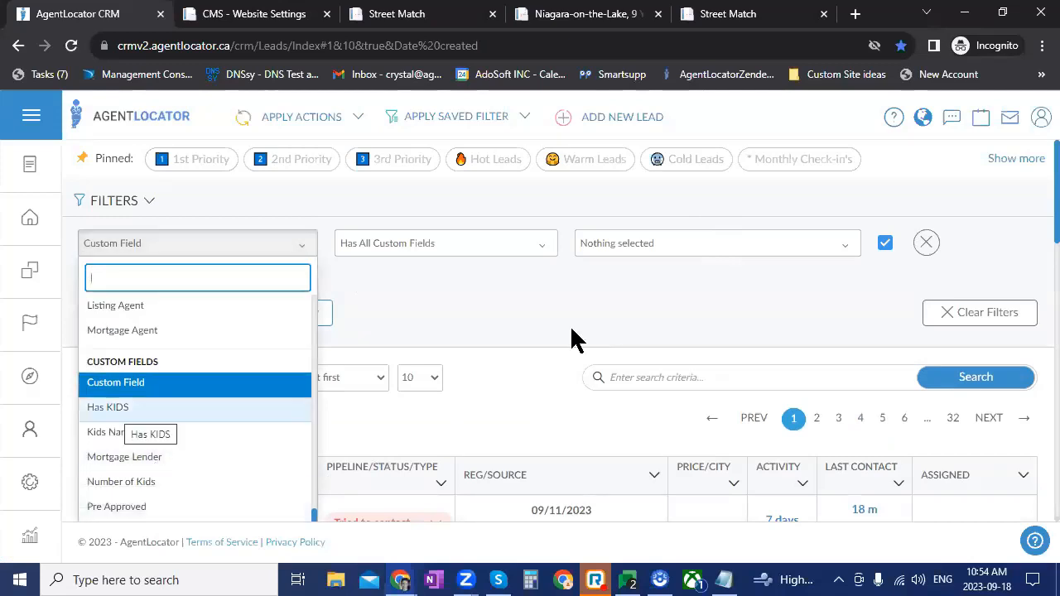
key("Return")
key("Return")
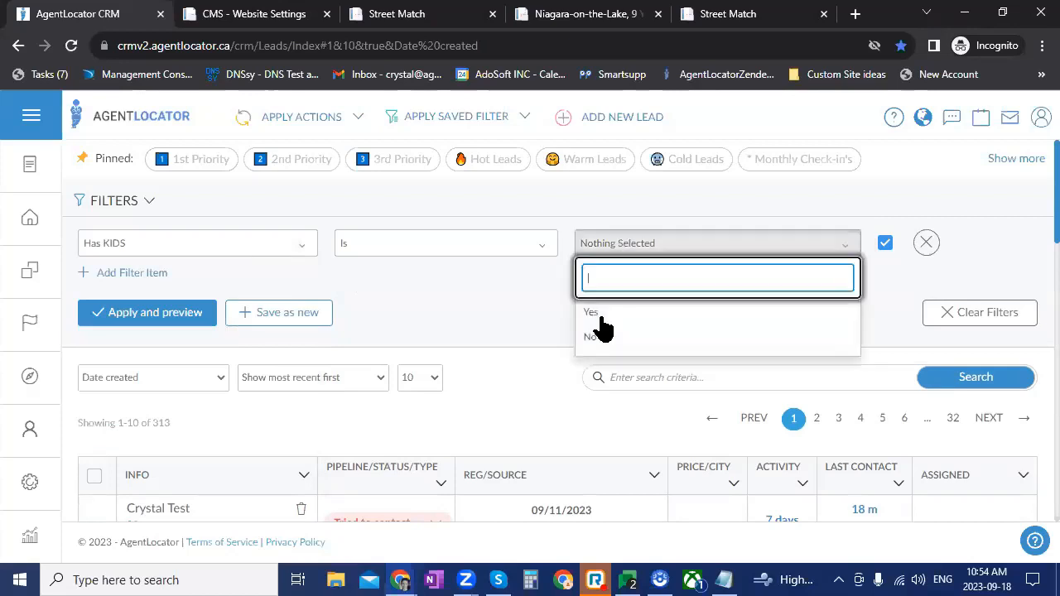
key("Return")
key("Tab")
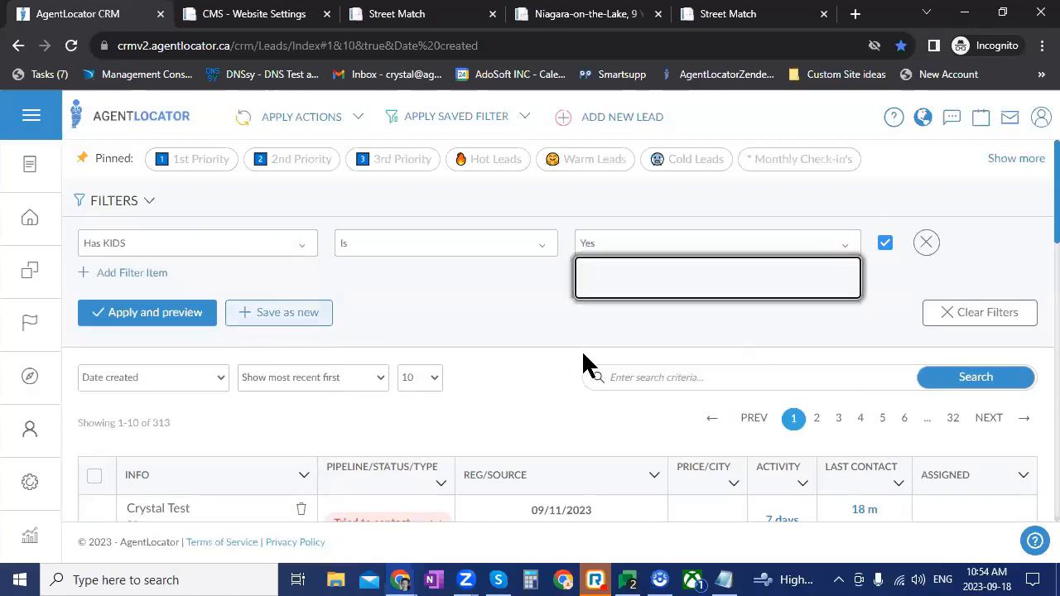
key("Return")
scroll(512, 419, "down", 2)
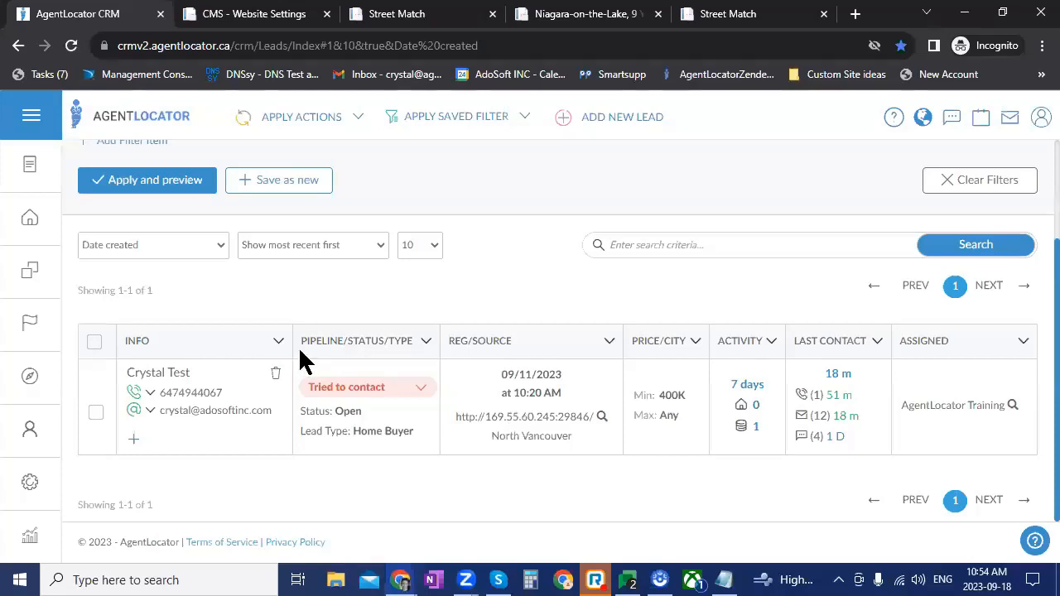
Open the filtered lead and start a new address with address type Home and home type House
left_click(160, 377)
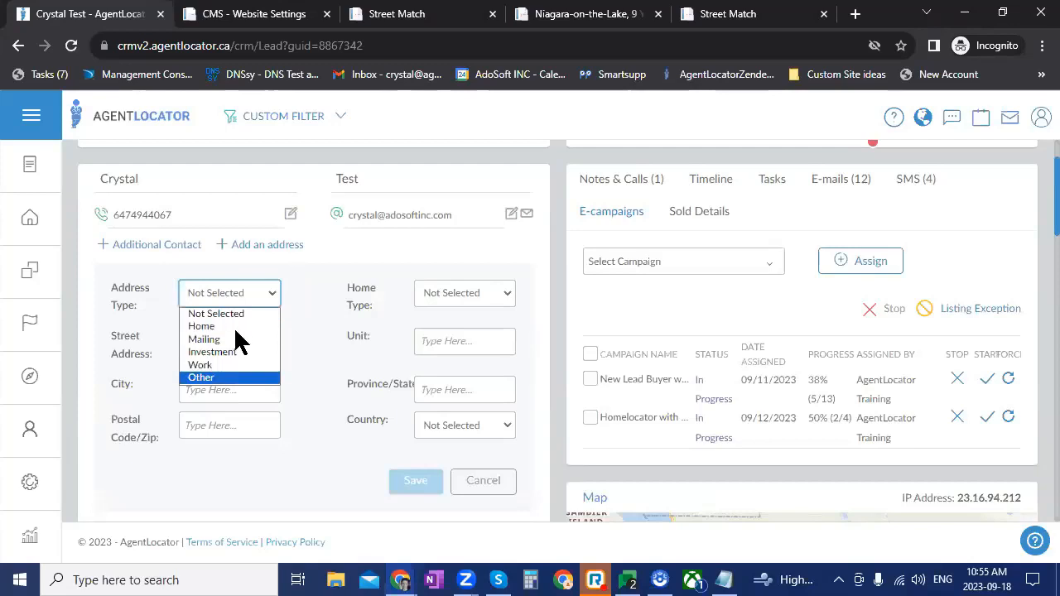
left_click(236, 328)
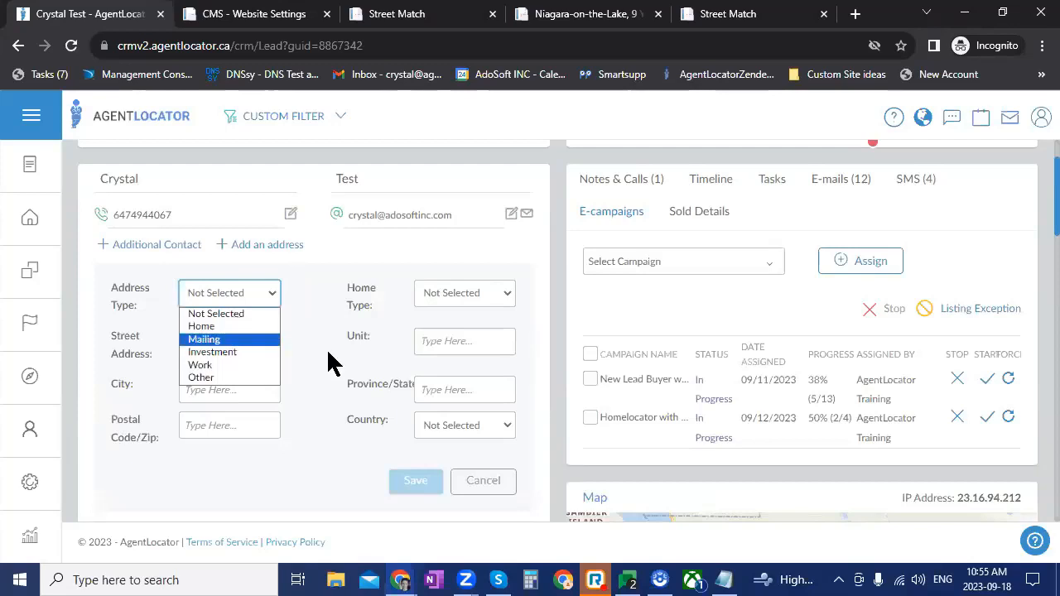
left_click(471, 301)
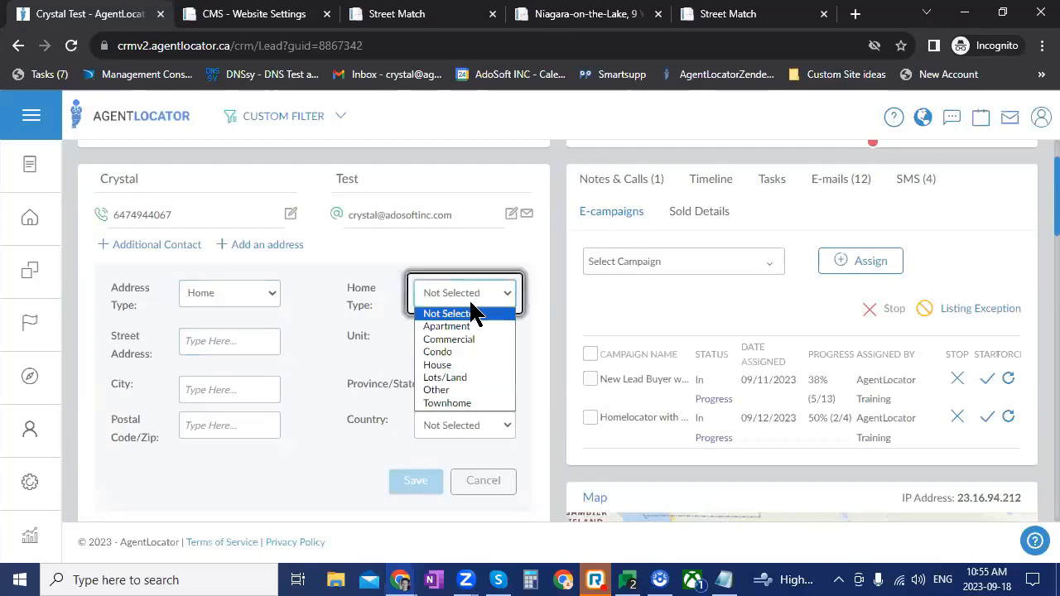
left_click(446, 364)
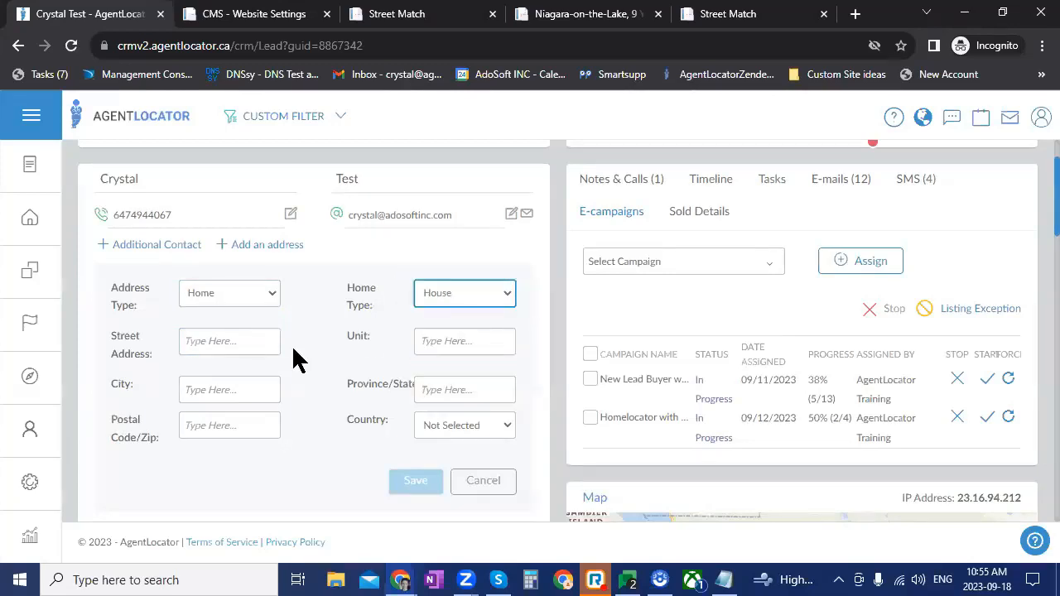
Enter the lead's street address and city, set the province to ON, and save the address
key("Tab")
type("123 wh")
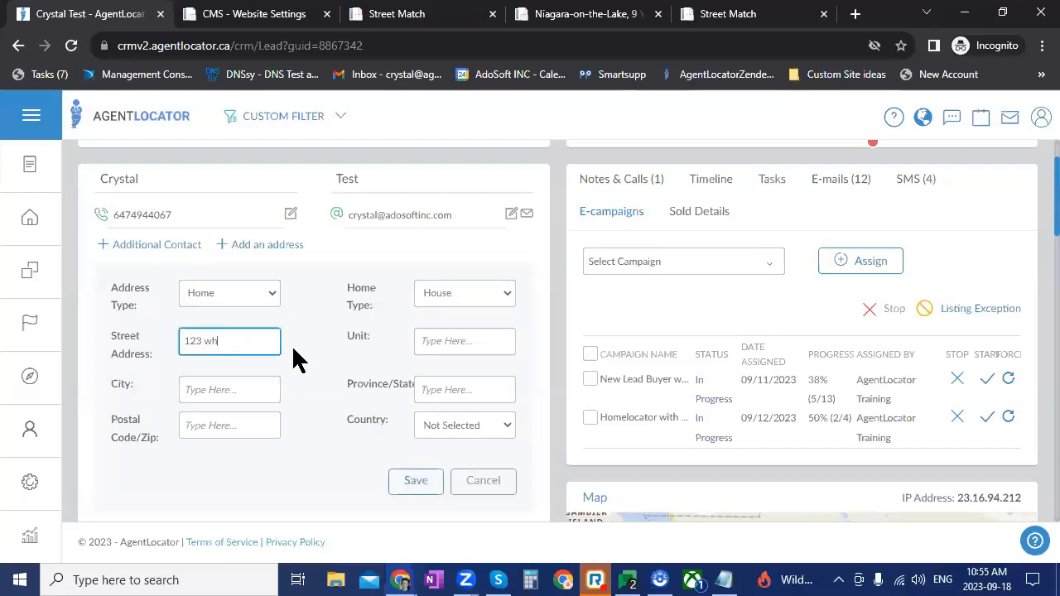
type("atever street")
key("Tab")
key("Tab")
type("this s")
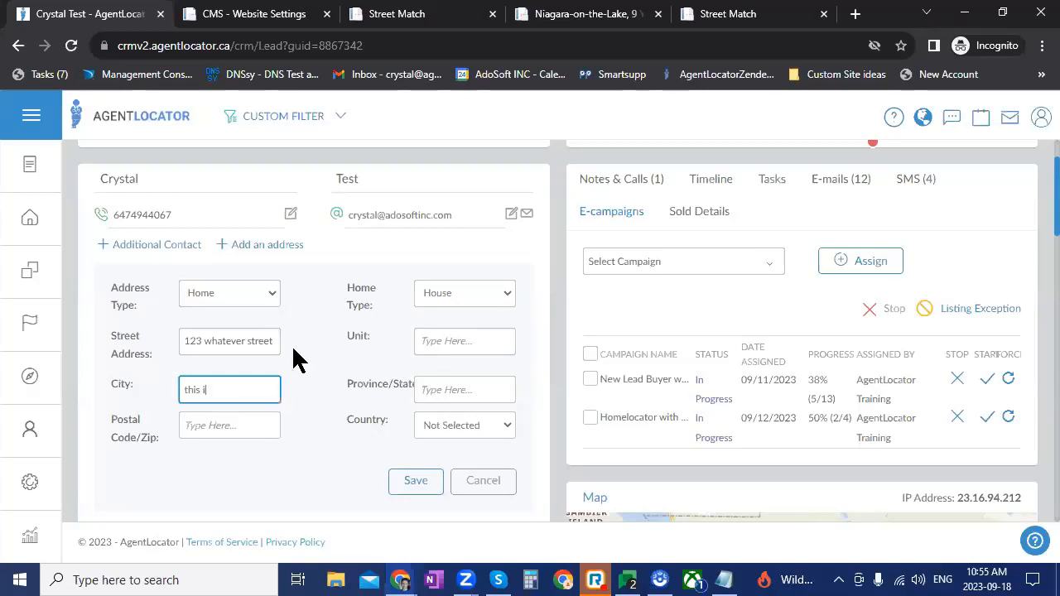
type("ity")
key("Tab")
type("ON")
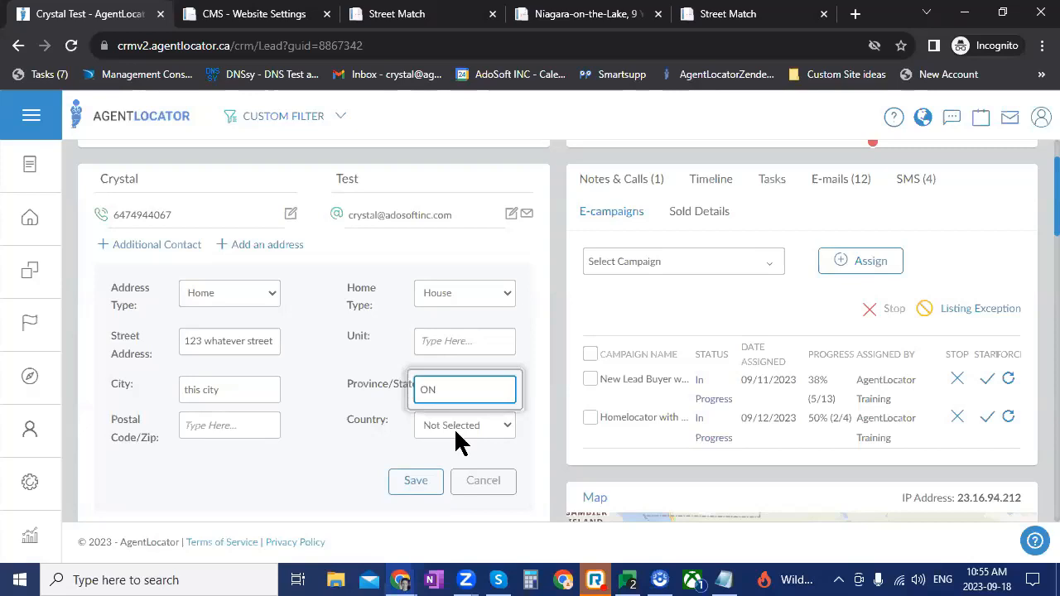
key("Tab")
key("Tab")
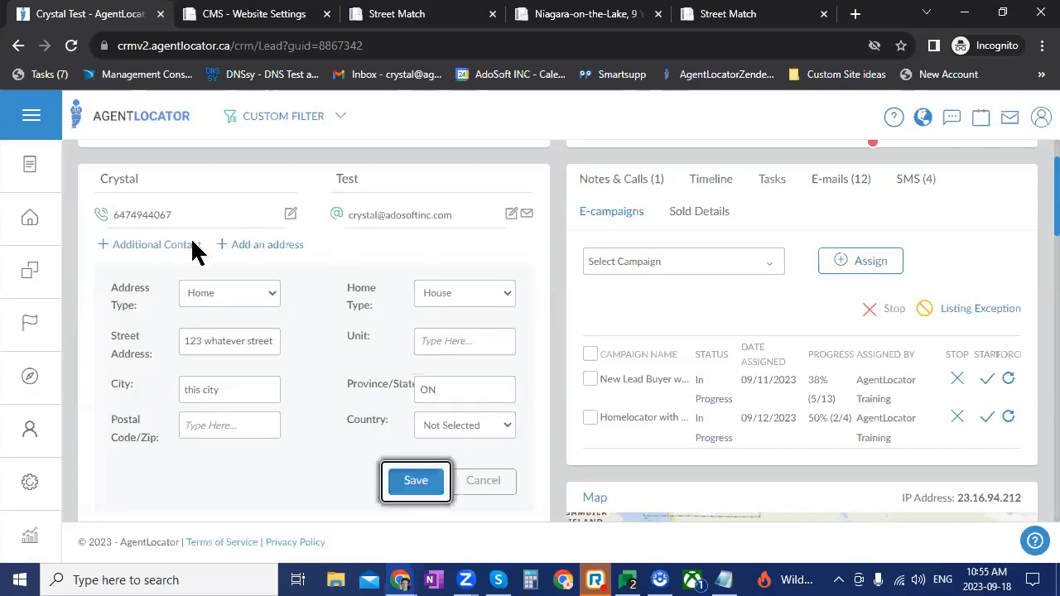
key("Return")
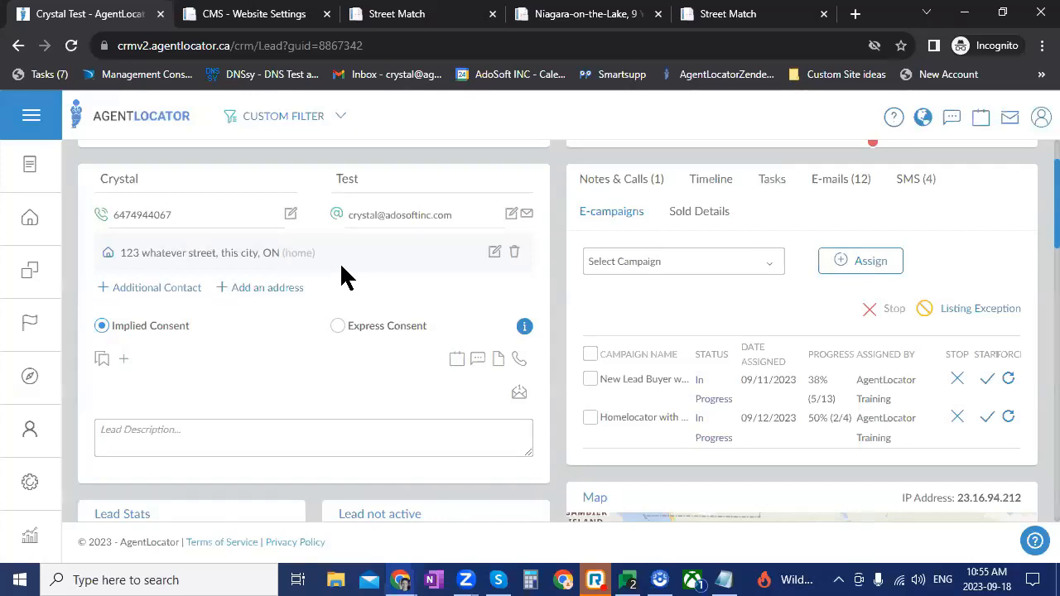
Look over the tags that can be assigned to the lead and close the tag window
left_click(123, 358)
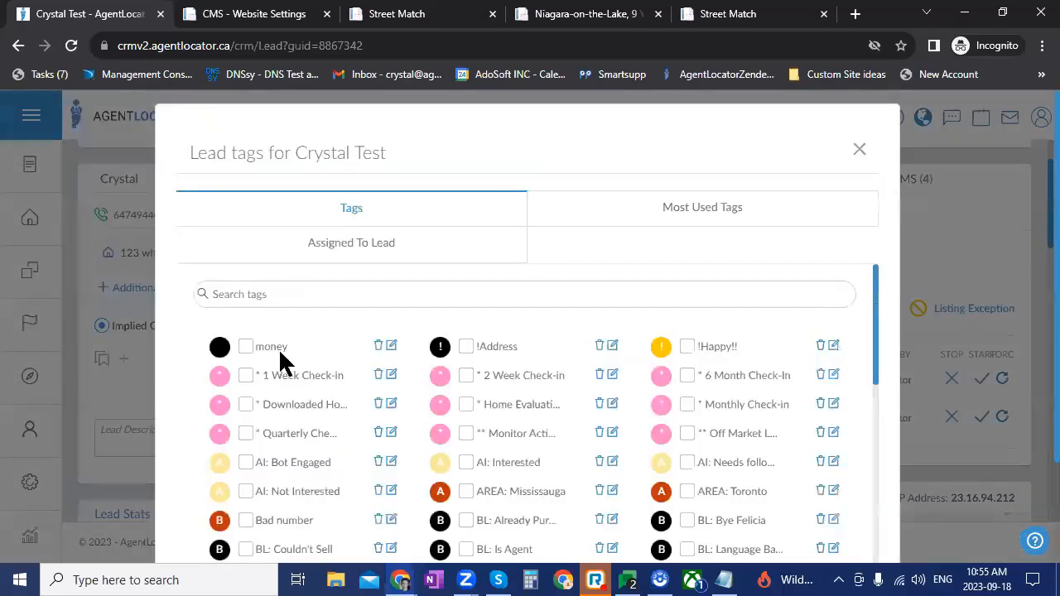
key("Escape")
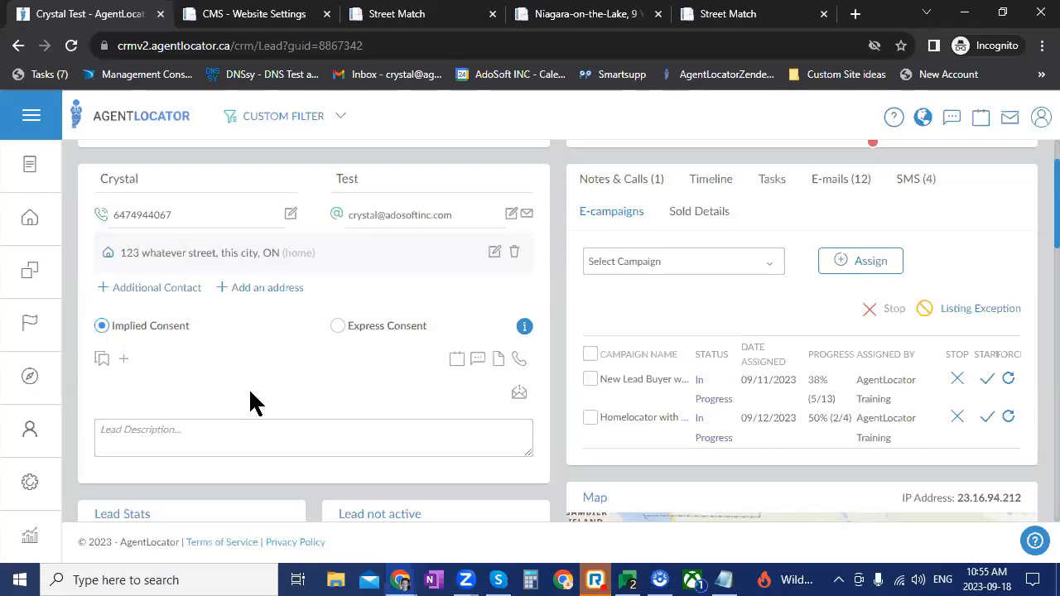
Return to the lead list, change the filter to Lead's City Like Toronto and apply it
left_click(51, 237)
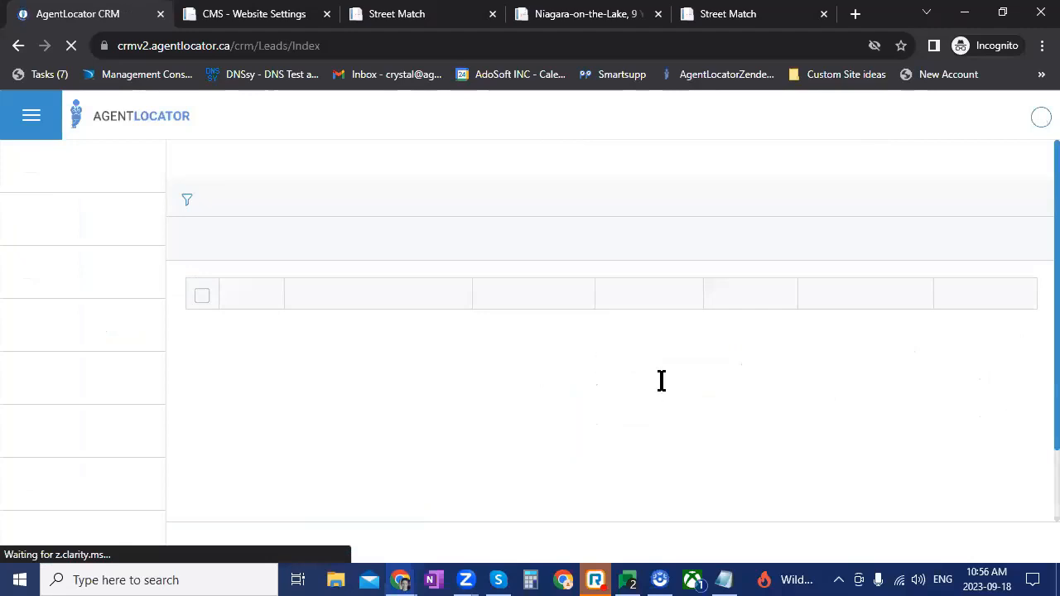
left_click(210, 246)
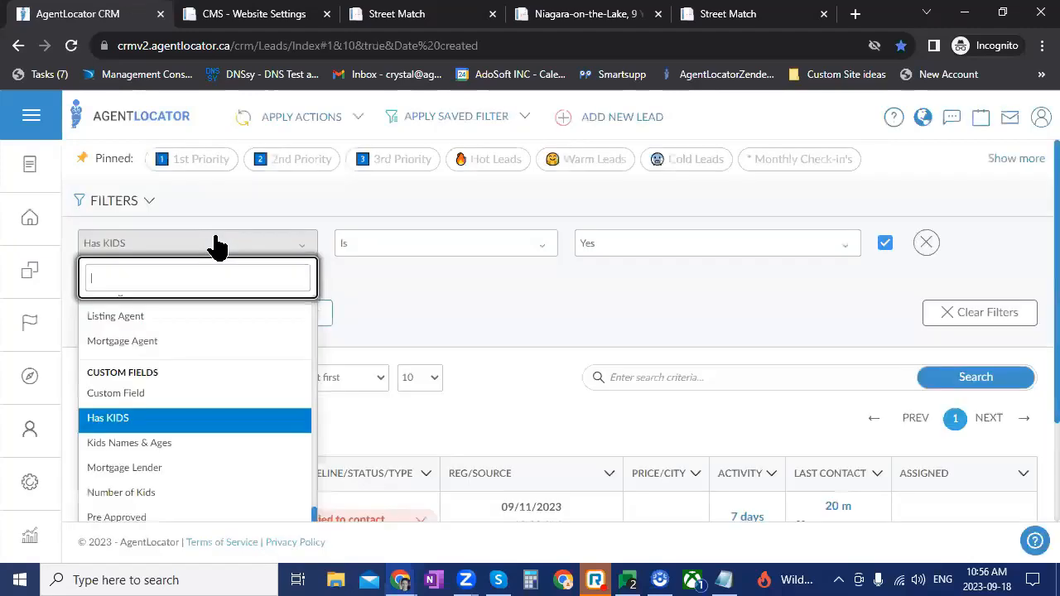
type("city")
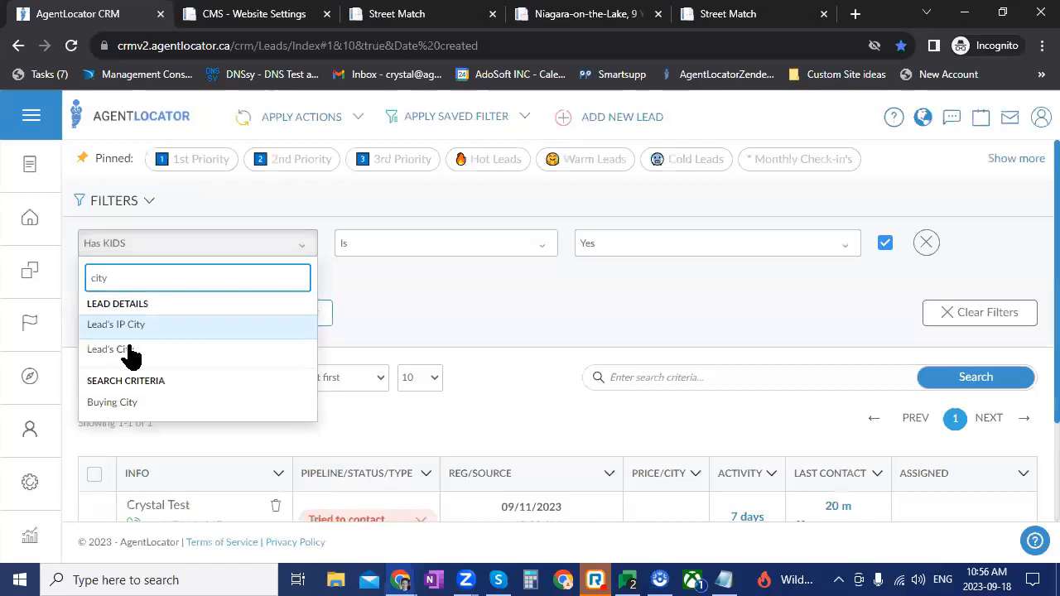
left_click(133, 346)
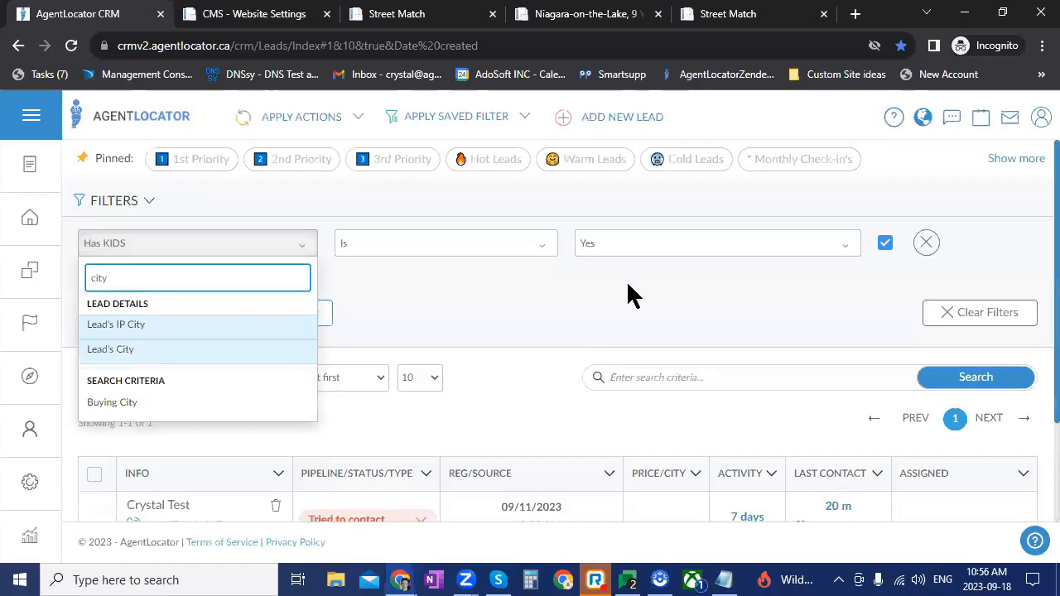
left_click(693, 240)
type("Toronto")
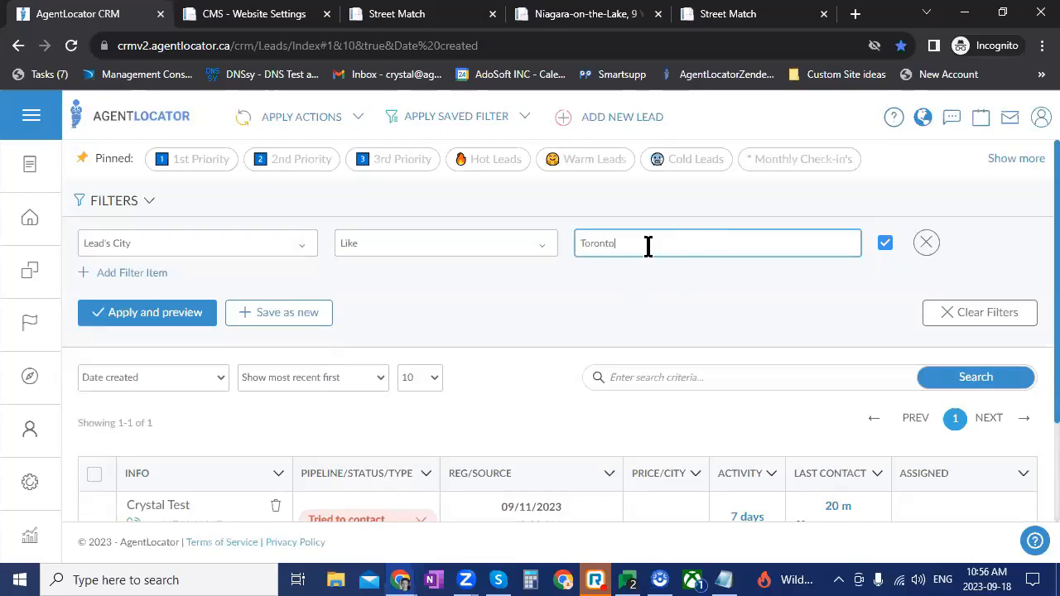
key("Return")
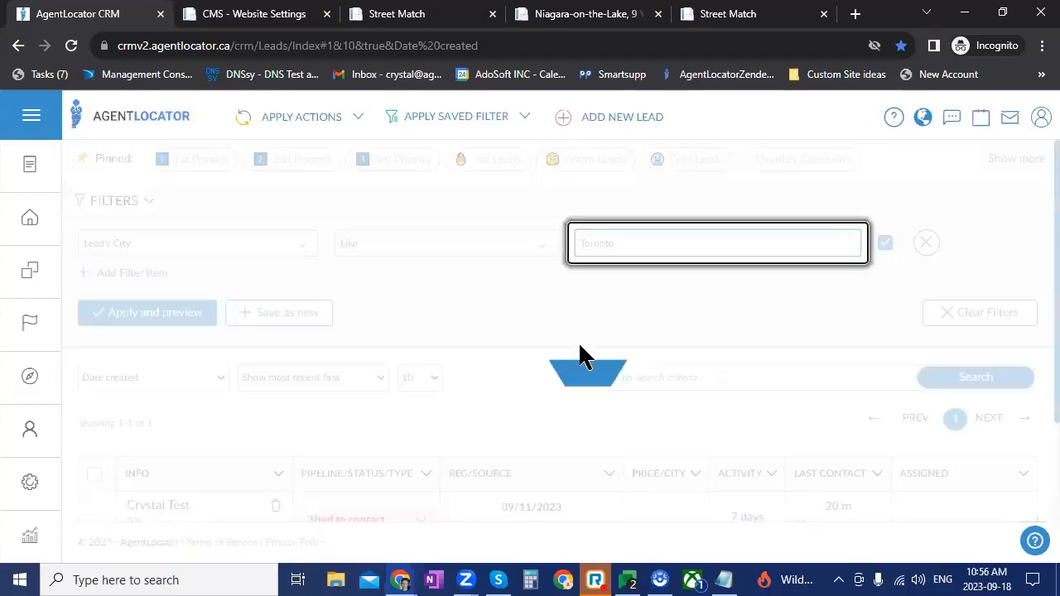
Review the Toronto leads, select them all, look at the Print Labels options for mailing labels and close the dialog
scroll(248, 348, "down", 3)
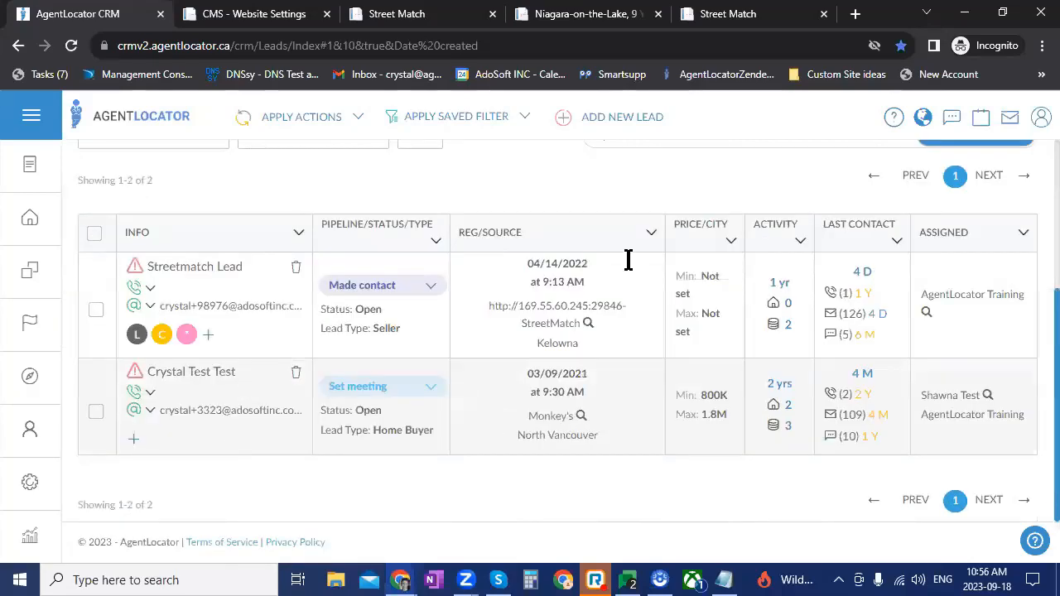
scroll(630, 260, "up", 3)
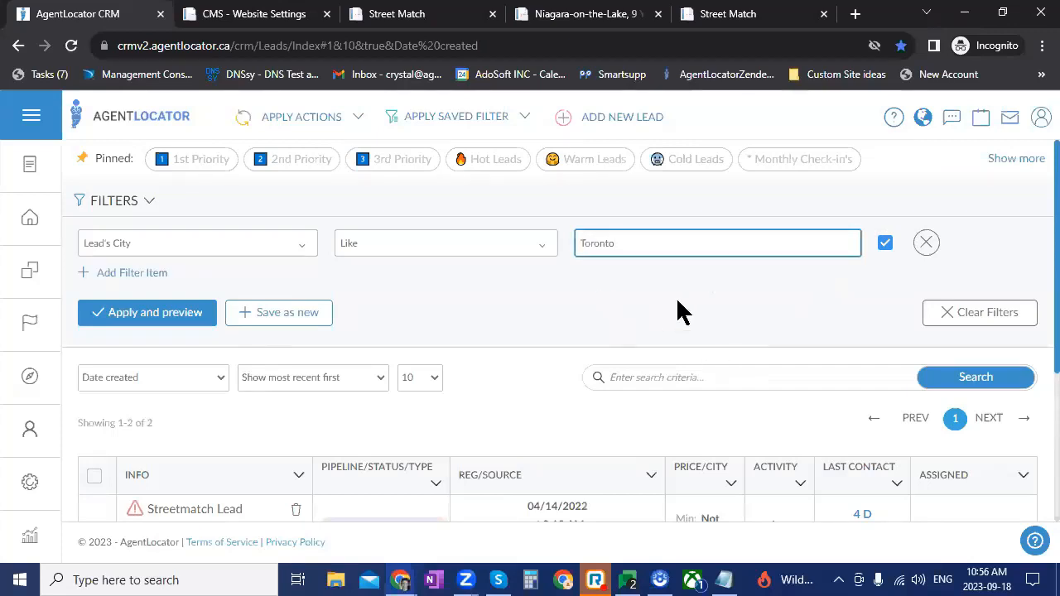
scroll(194, 364, "down", 1)
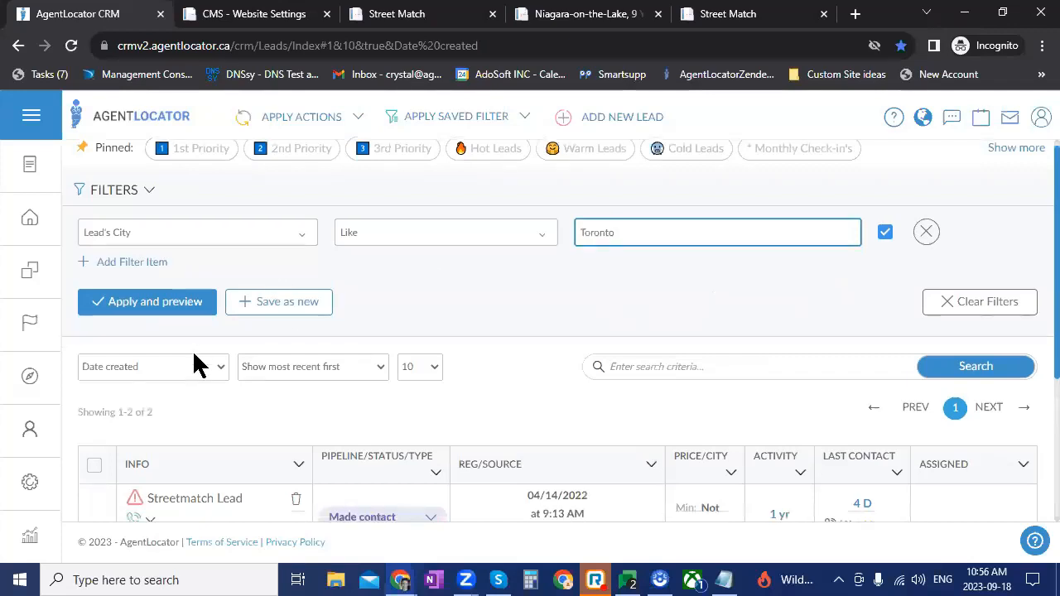
scroll(194, 364, "down", 3)
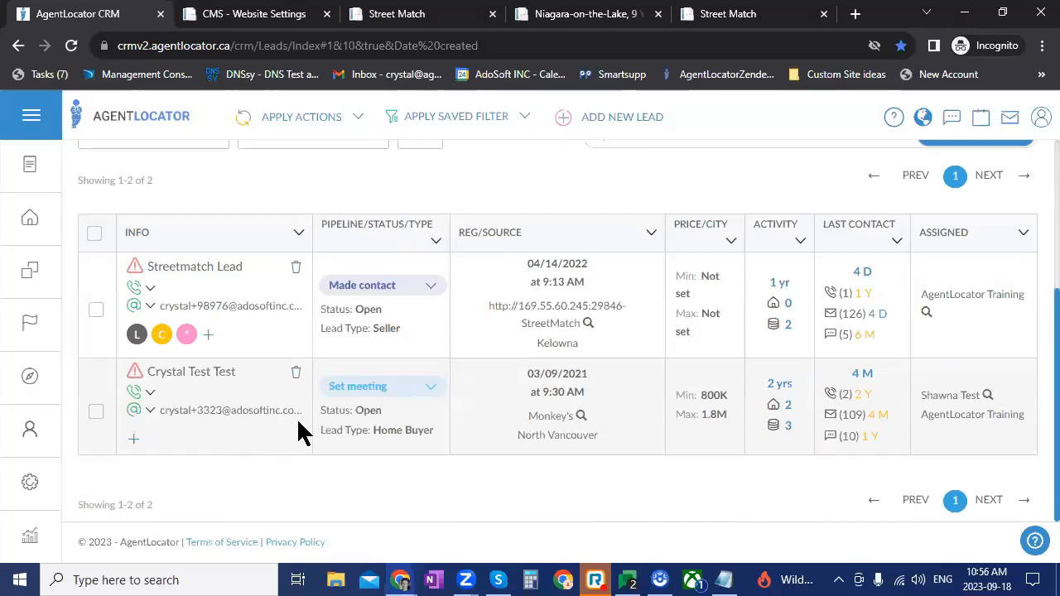
scroll(300, 432, "up", 2)
scroll(299, 432, "up", 1)
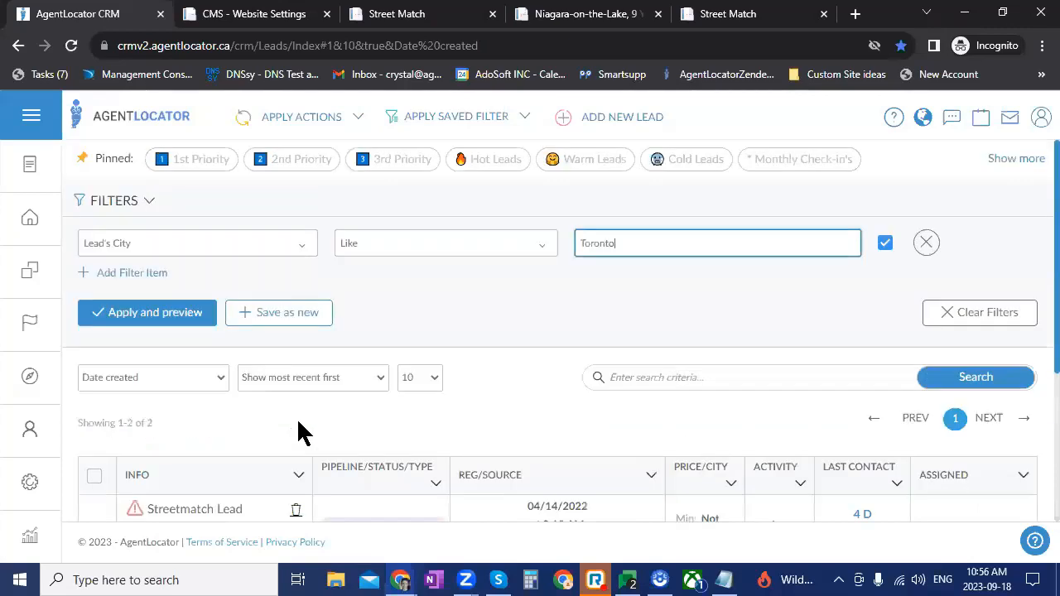
scroll(141, 338, "down", 2)
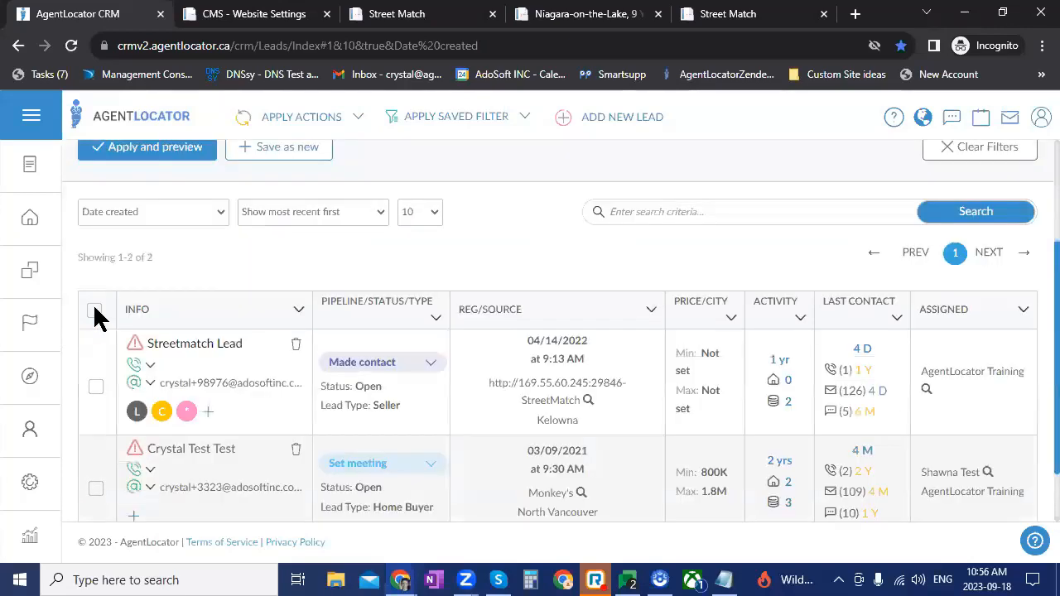
left_click(95, 310)
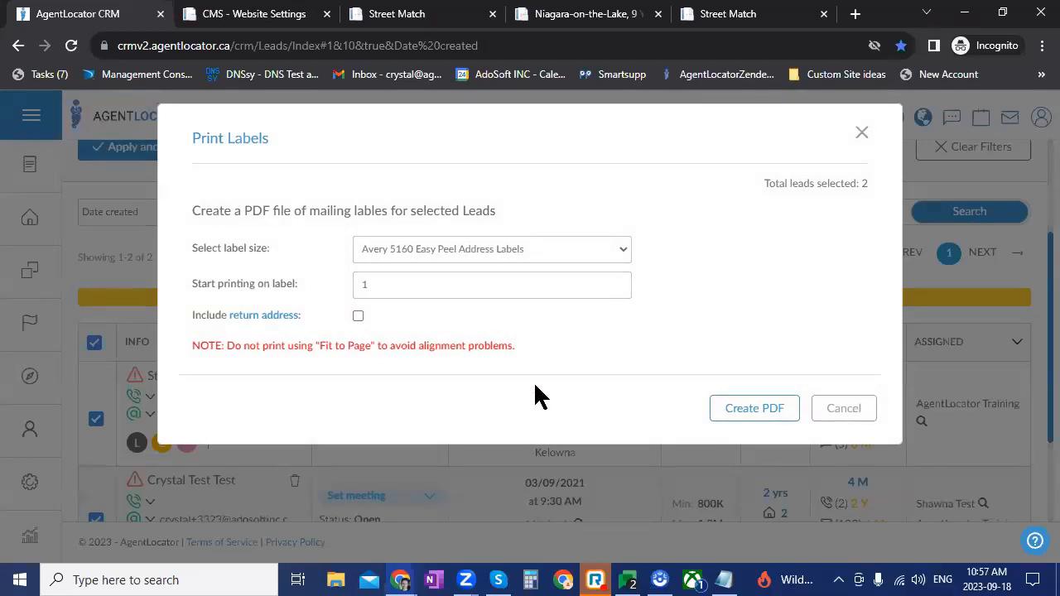
left_click(720, 412)
key("Escape")
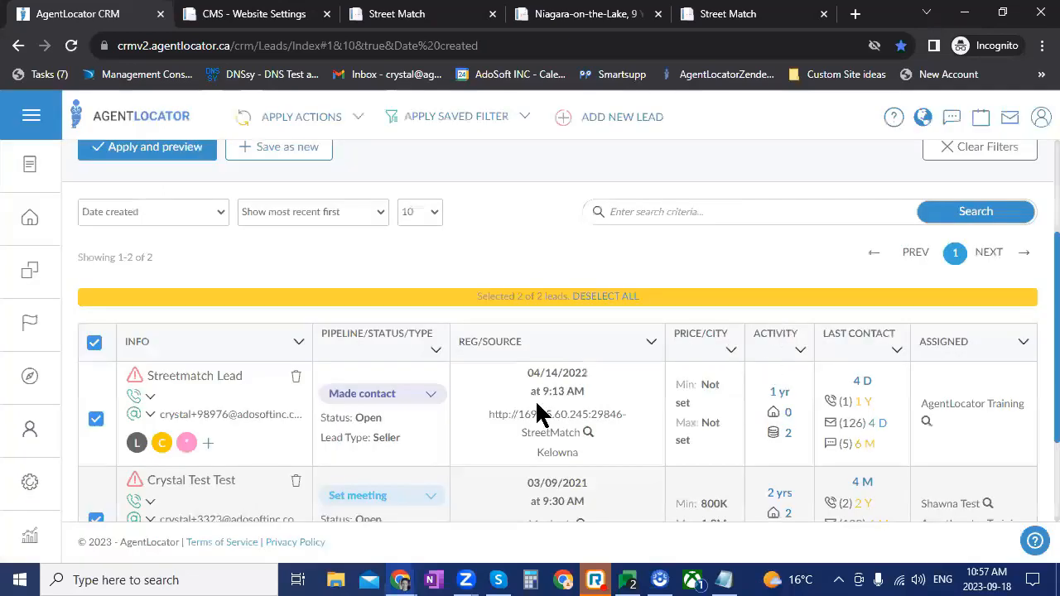
Open the second lead in the filtered list and examine its custom fields, including Kids Names & Ages
scroll(509, 397, "up", 2)
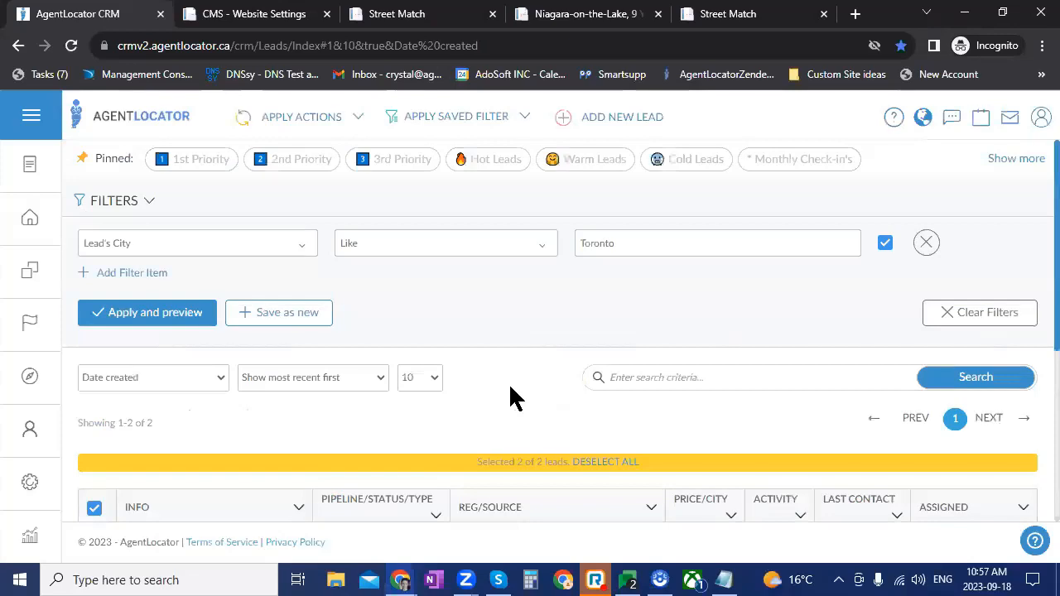
scroll(508, 386, "down", 1)
left_click(218, 406)
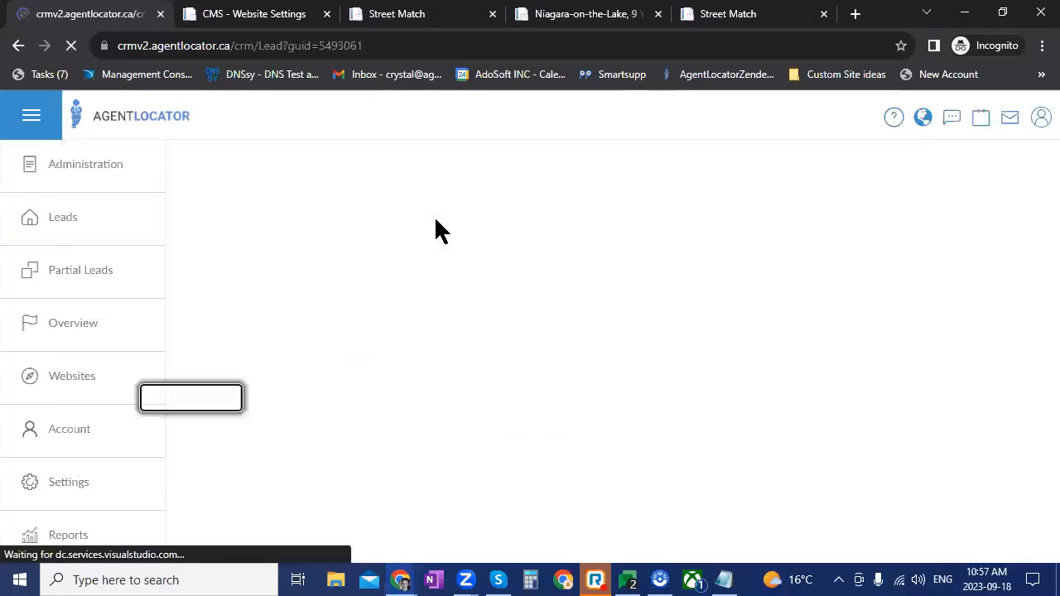
scroll(434, 227, "down", 10)
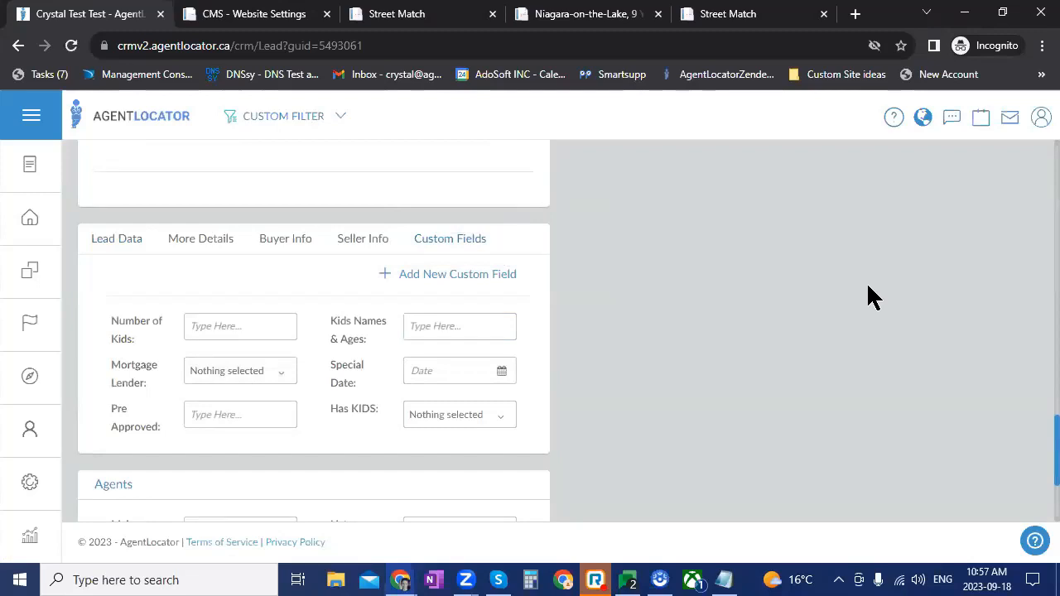
left_click(430, 322)
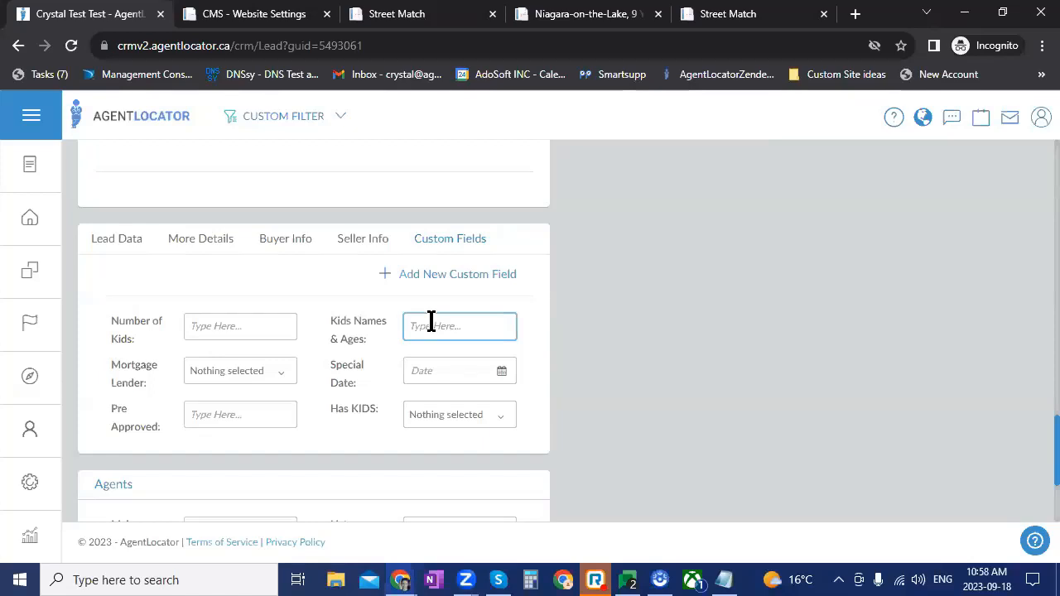
left_click(540, 300)
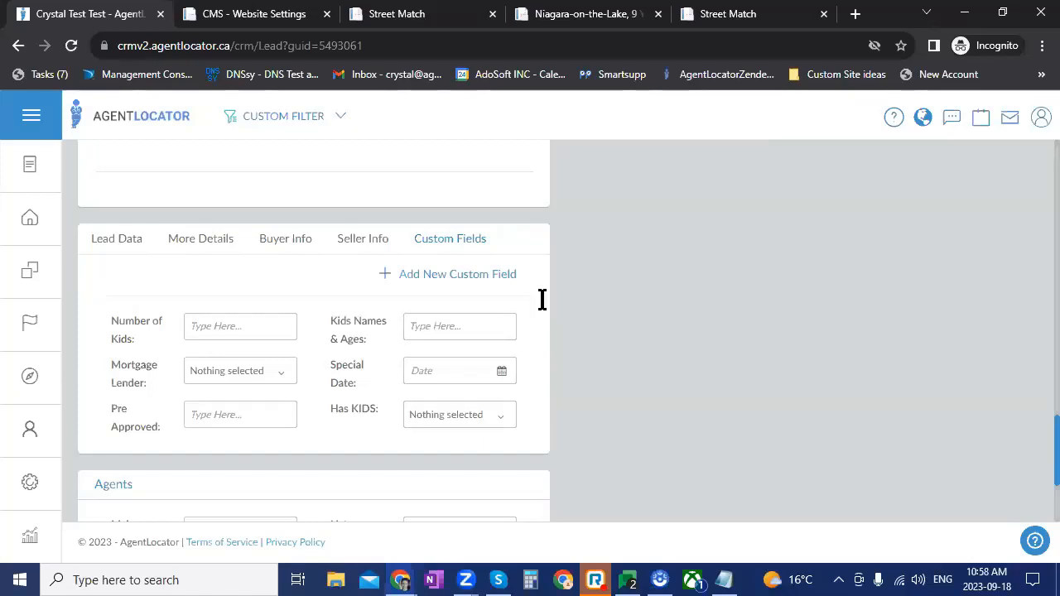
Show the lead's More Details, check the purchase anniversary date and open its anniversary scheduler
left_click(249, 247)
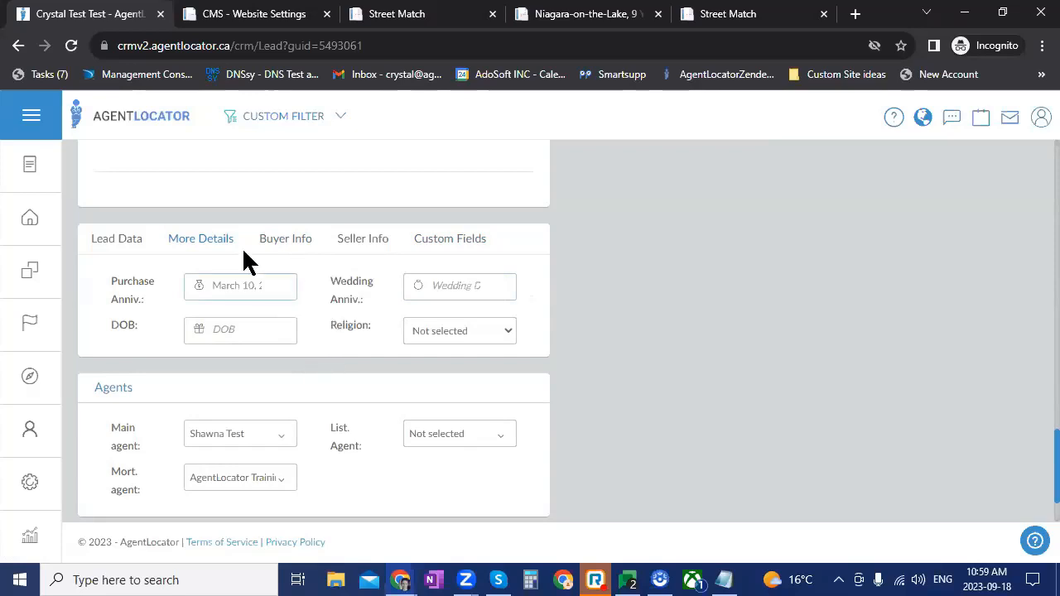
left_click(248, 296)
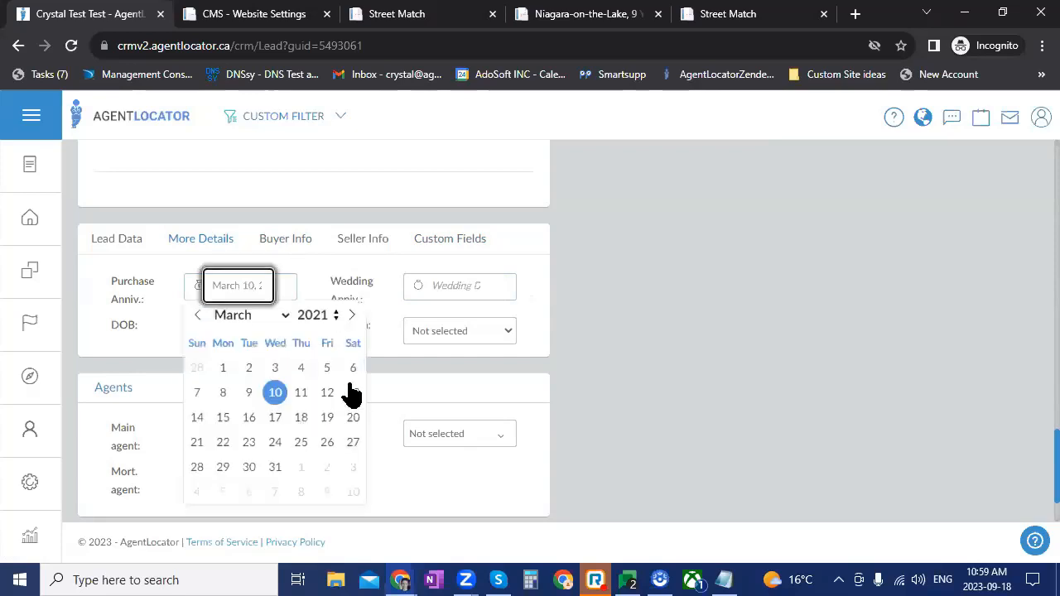
left_click(199, 292)
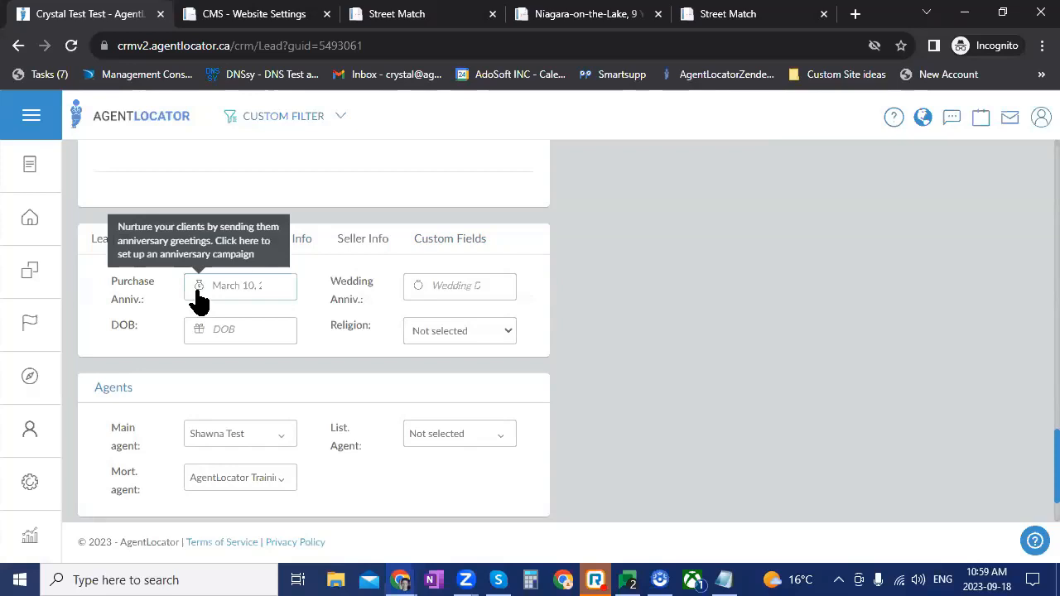
left_click(199, 289)
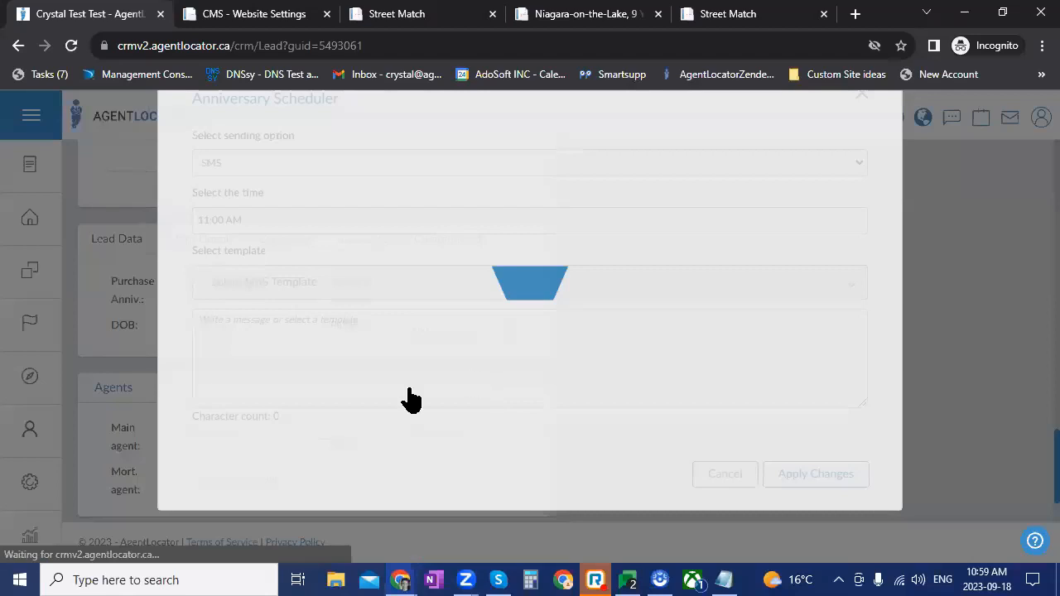
Switch the scheduler's sending option to E-mail, examine the email template and message fields, and close it without applying changes
left_click(278, 202)
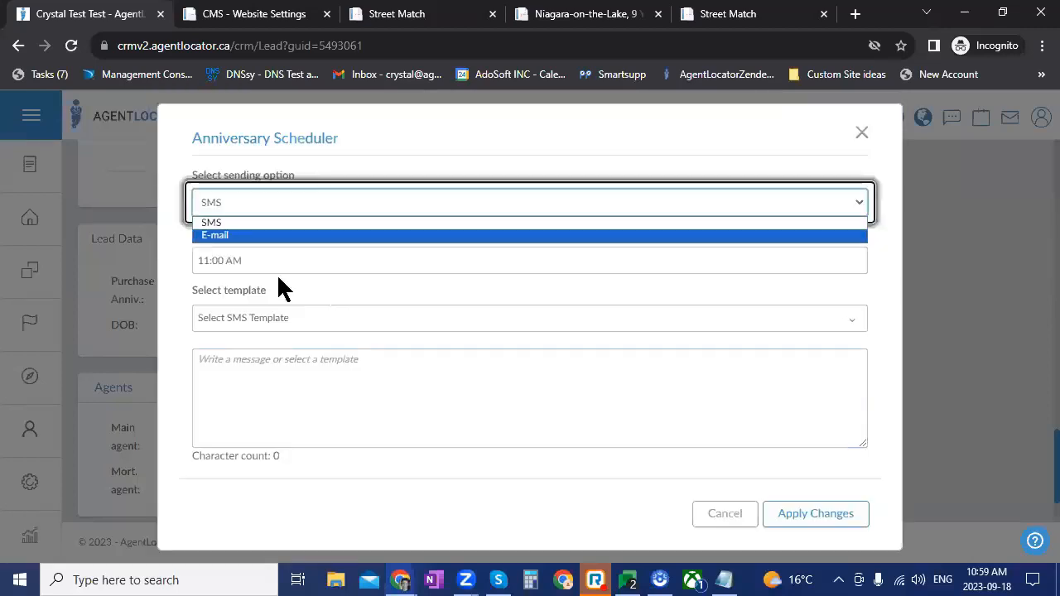
left_click(278, 236)
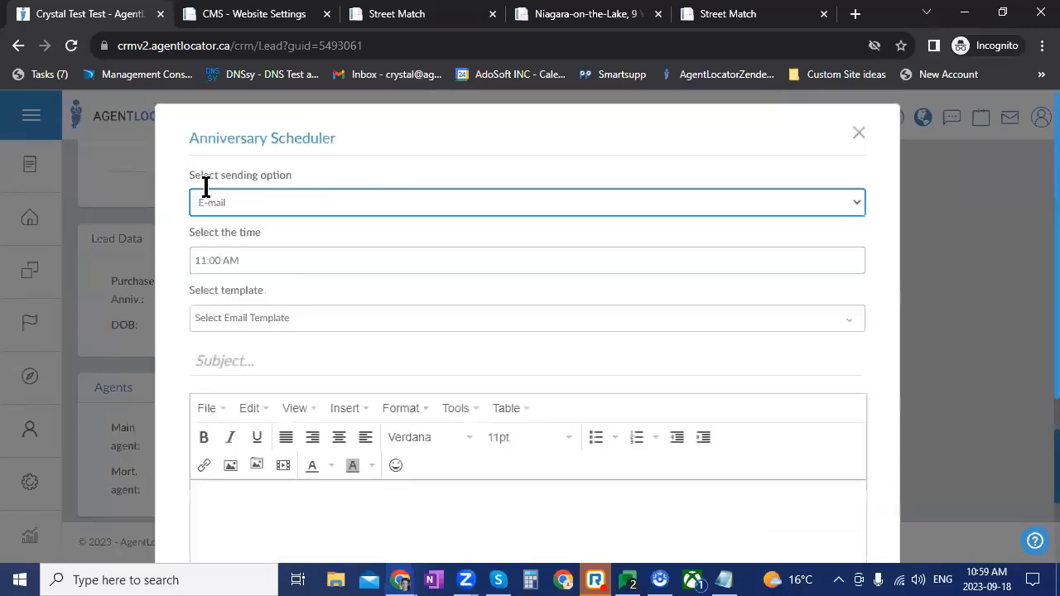
scroll(279, 187, "down", 2)
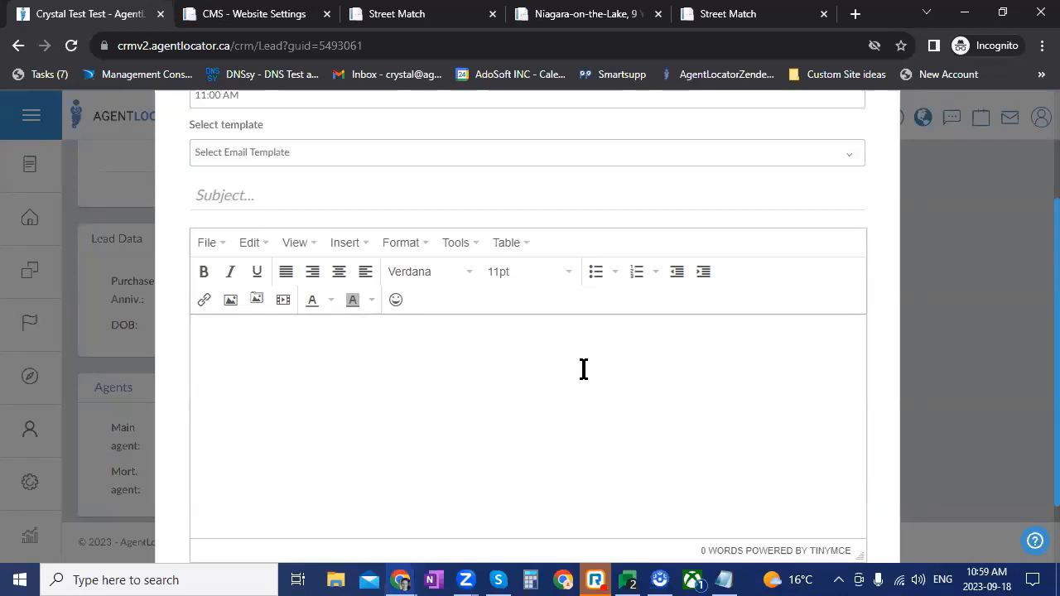
scroll(817, 450, "down", 1)
scroll(864, 166, "up", 3)
scroll(862, 152, "down", 3)
scroll(861, 152, "up", 4)
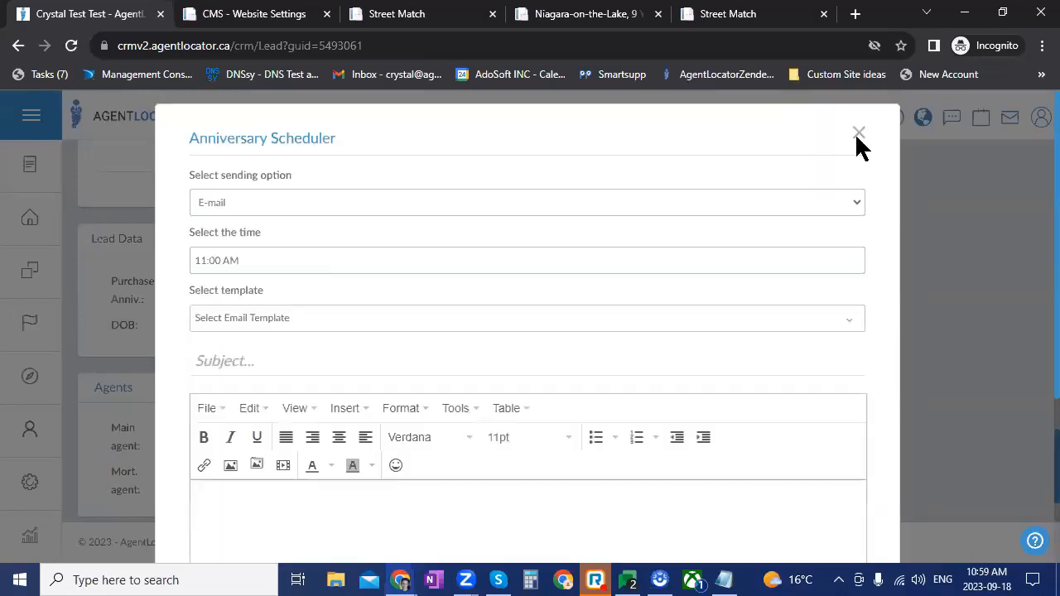
left_click(856, 137)
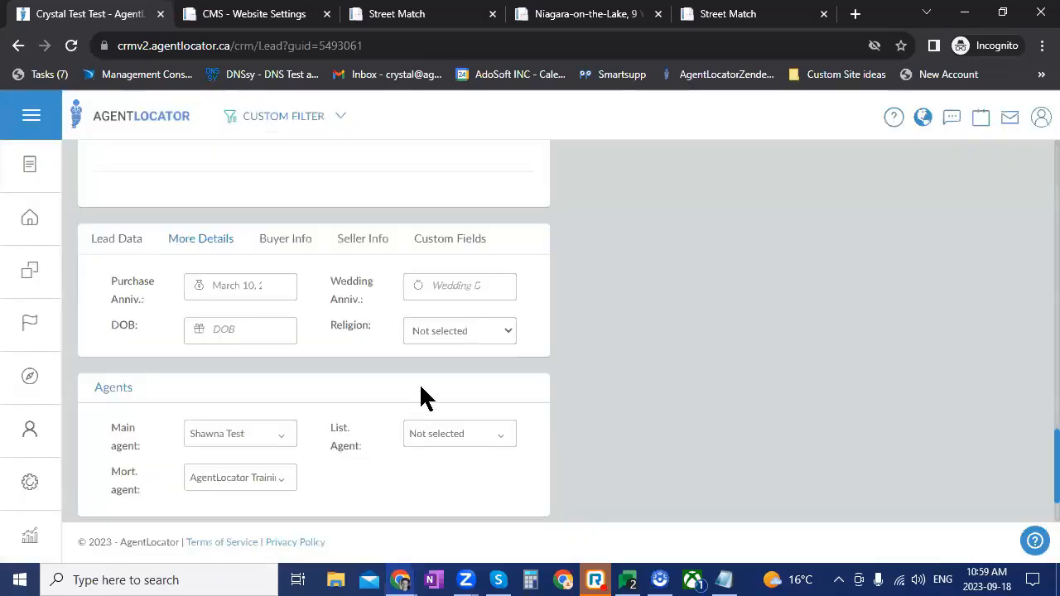
Add "& Spouse" to the lead's first name and a slash with the spouse's surname to the last name, and append ".one" to the e-mail
scroll(449, 365, "up", 1)
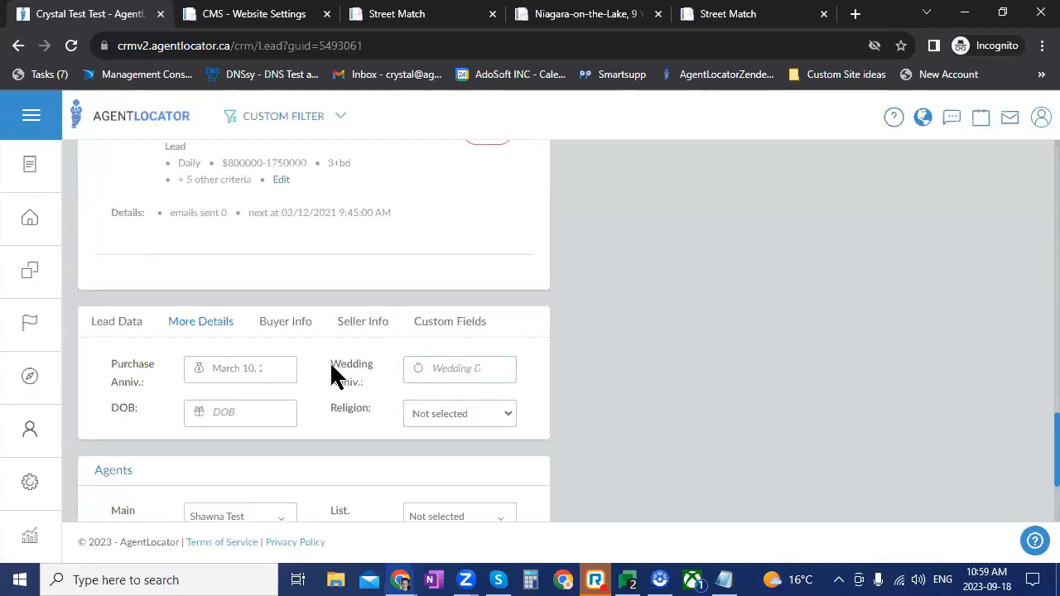
scroll(327, 377, "up", 4)
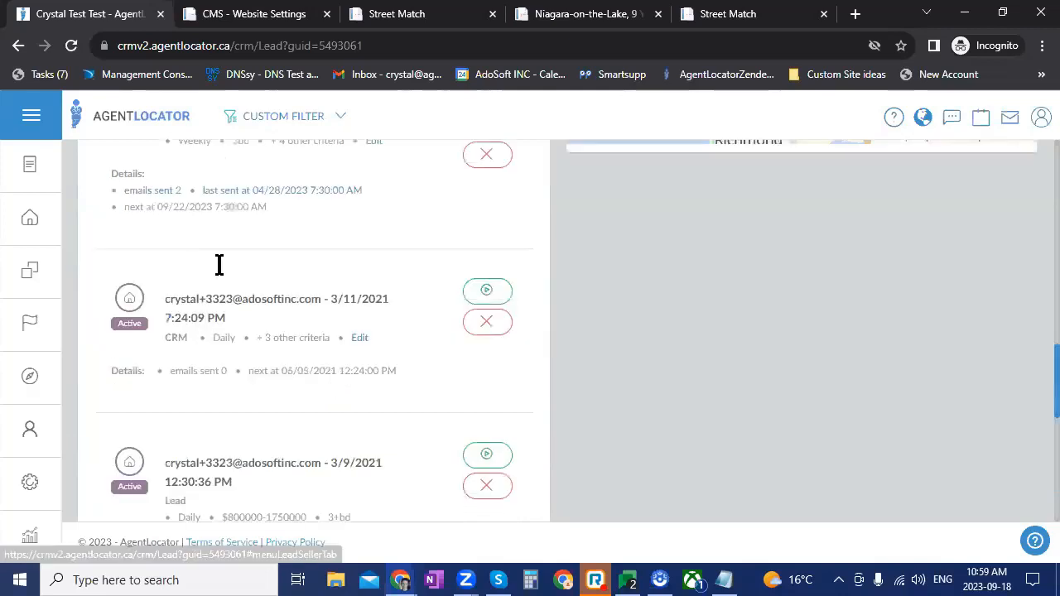
scroll(224, 265, "up", 5)
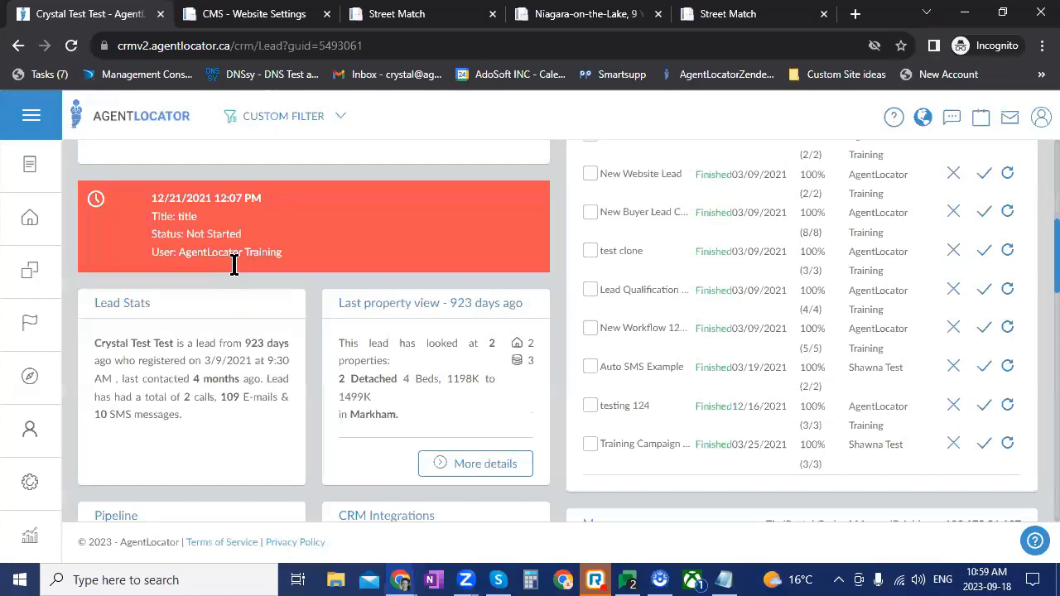
scroll(233, 265, "up", 5)
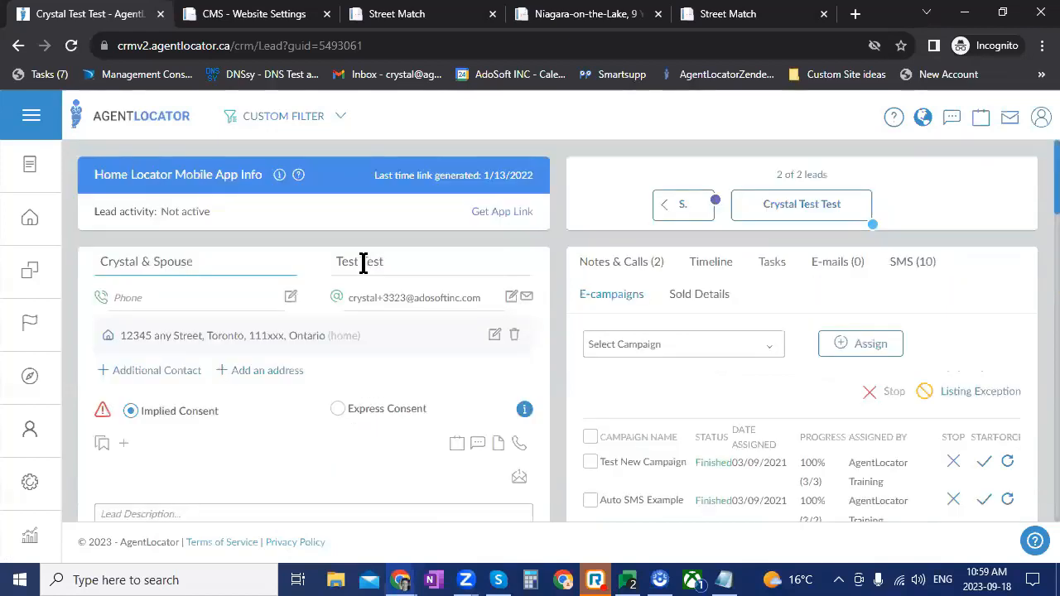
left_click(418, 254)
type("/ sm")
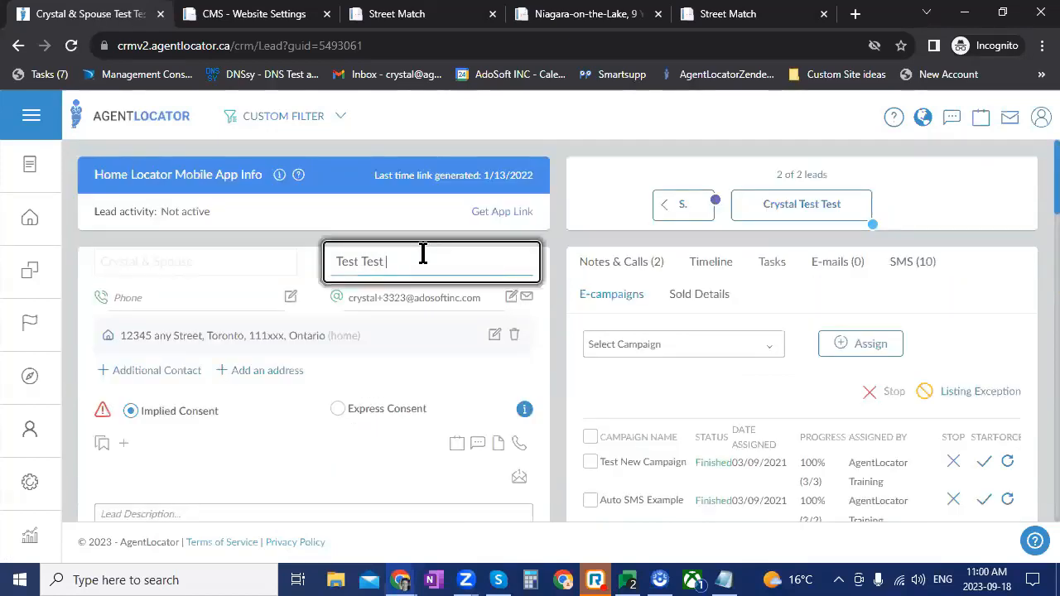
type("ith")
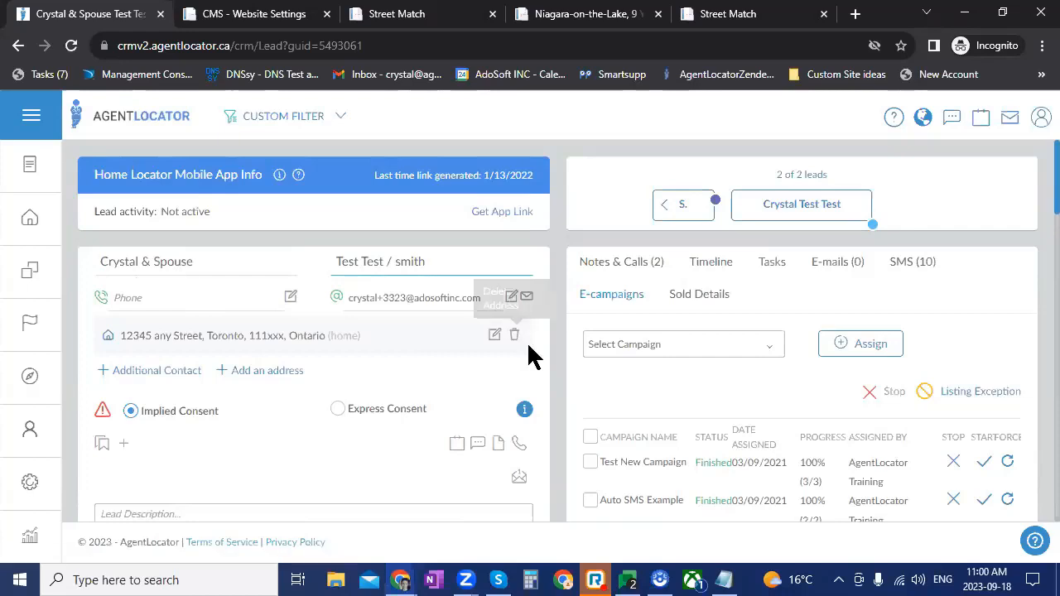
left_click(480, 297)
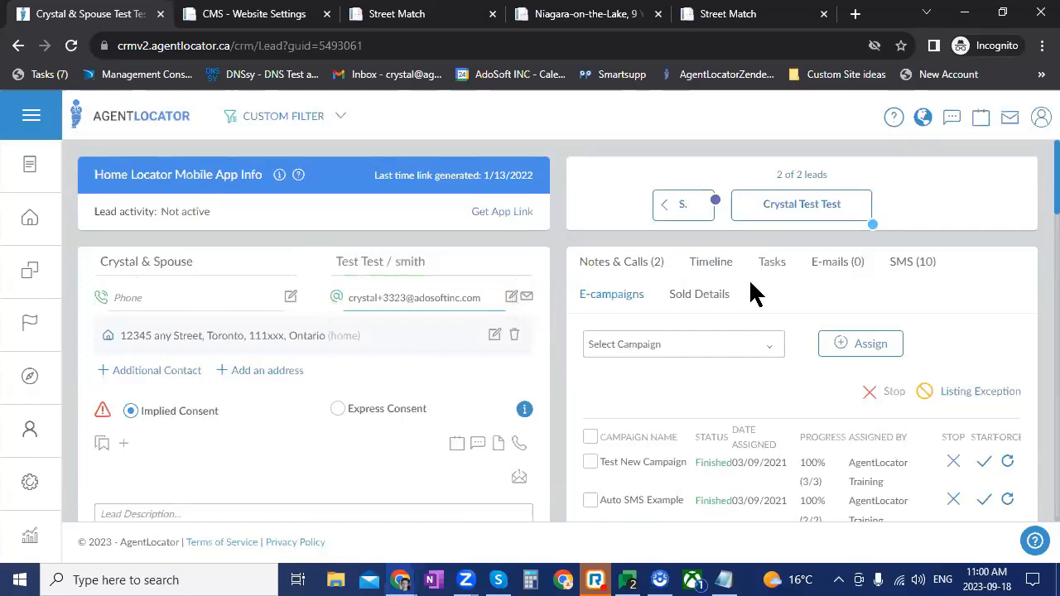
left_click(472, 315)
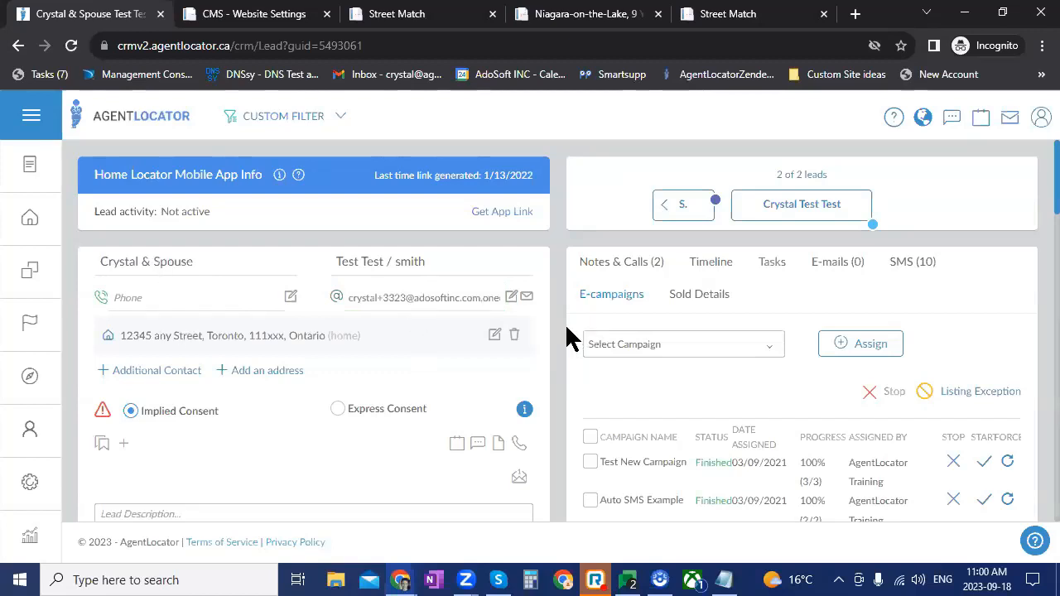
Reopen the purchase anniversary scheduler, look at the SMS option and switch the sending option to E-mail
scroll(567, 338, "down", 4)
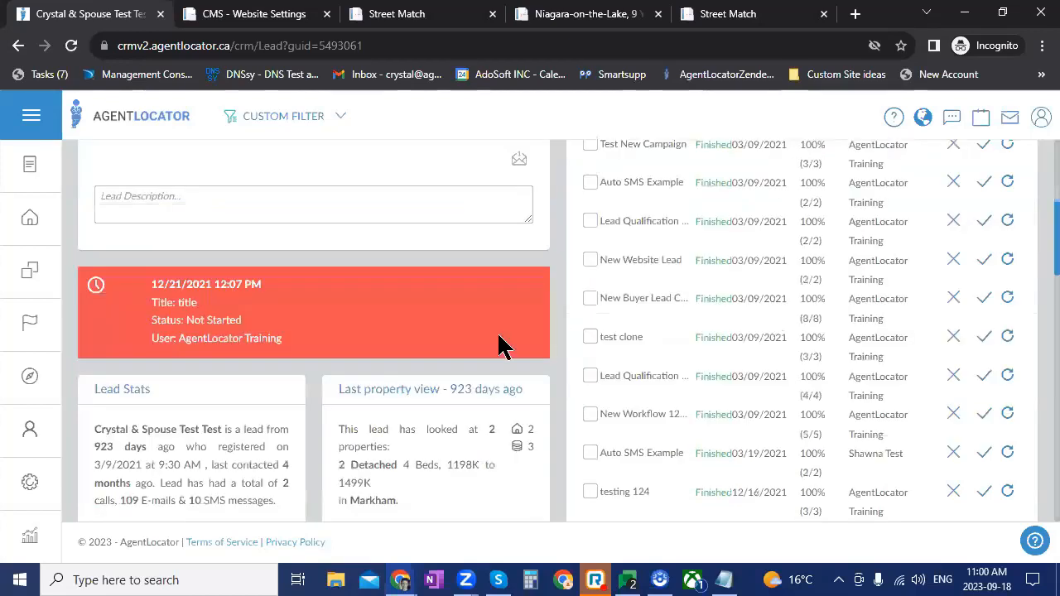
scroll(379, 348, "down", 6)
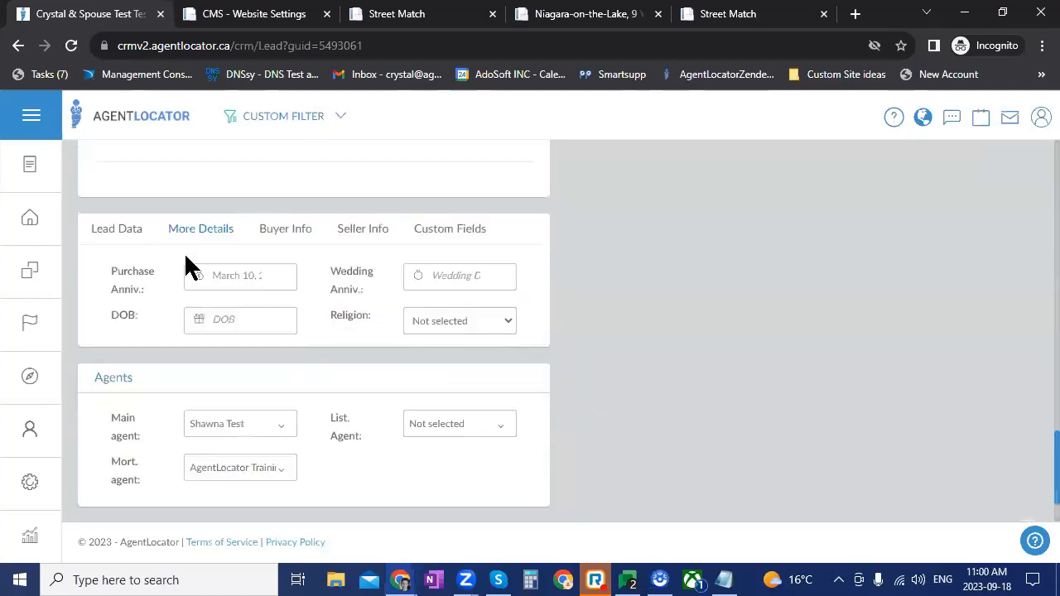
mouse_move(202, 286)
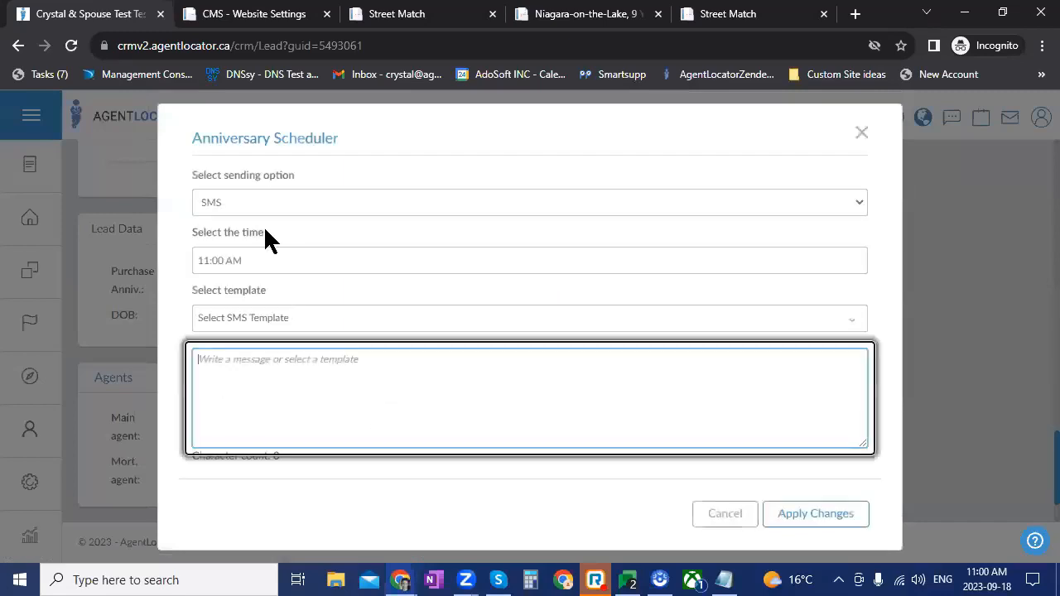
left_click(261, 208)
key("Up")
key("Return")
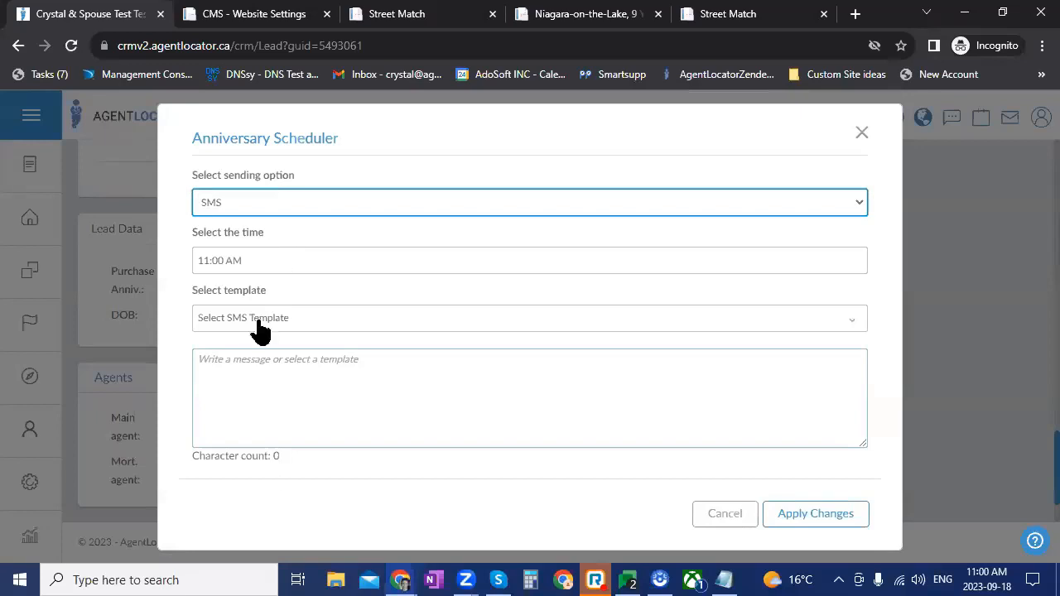
key("alt+Down")
key("Down")
key("Return")
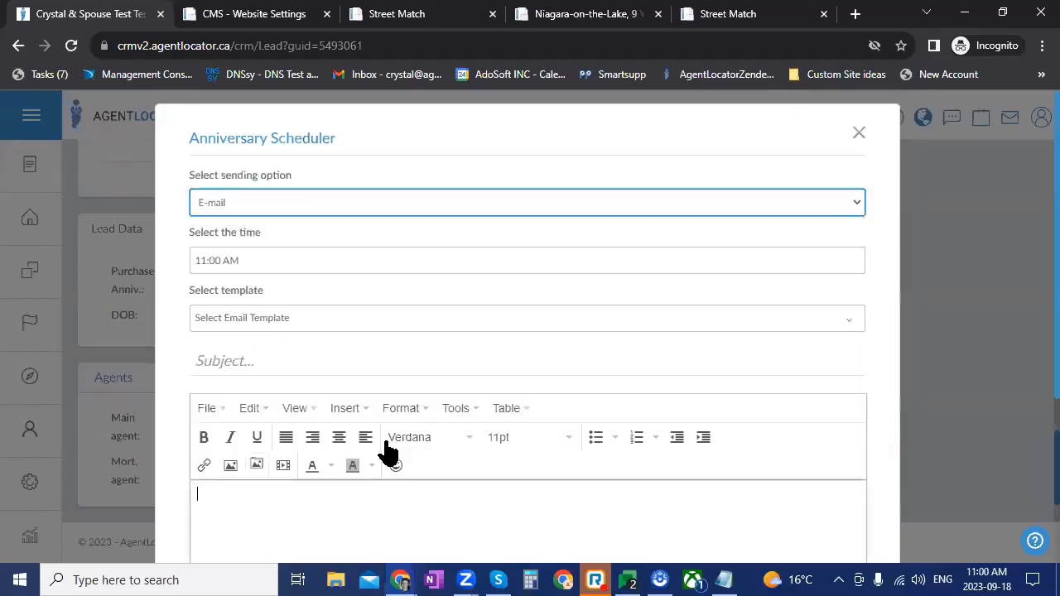
Write "Hi" with the lead's first name and a comma in the anniversary email body, review the form and close the scheduler without applying
type("Hi Crystal")
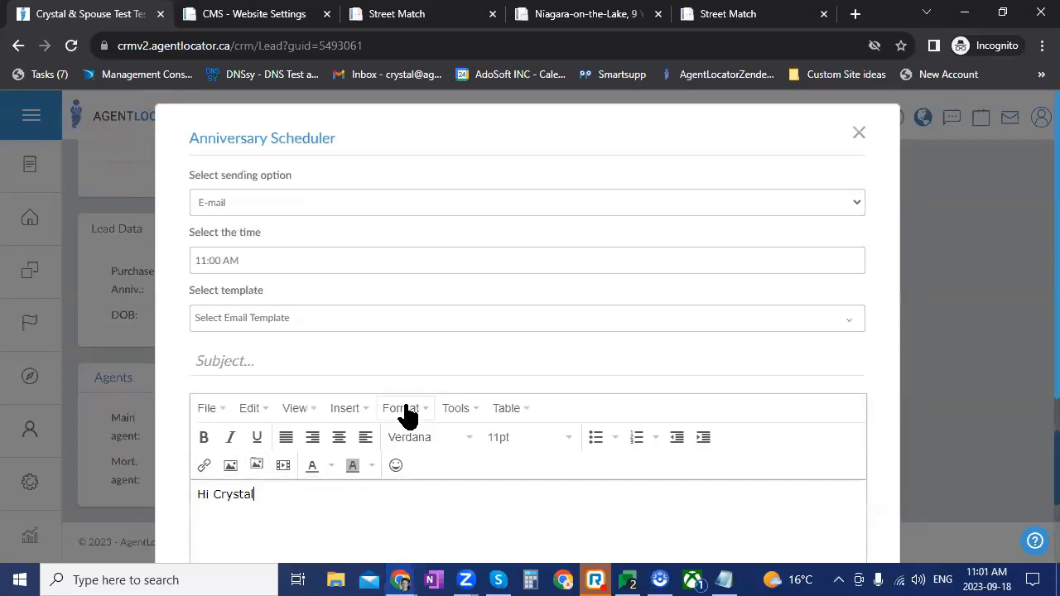
type(",")
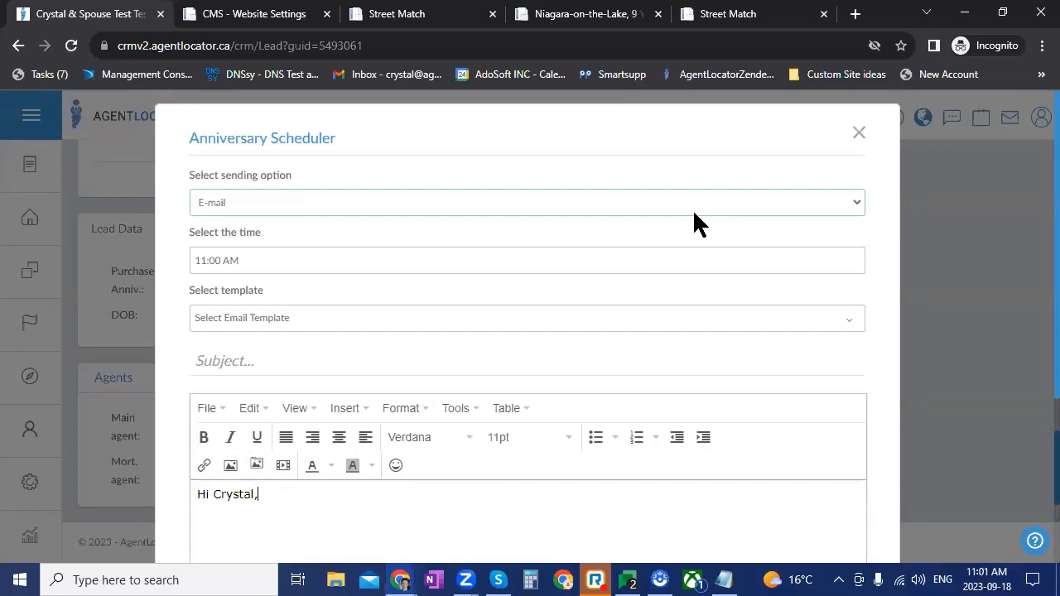
scroll(694, 212, "down", 3)
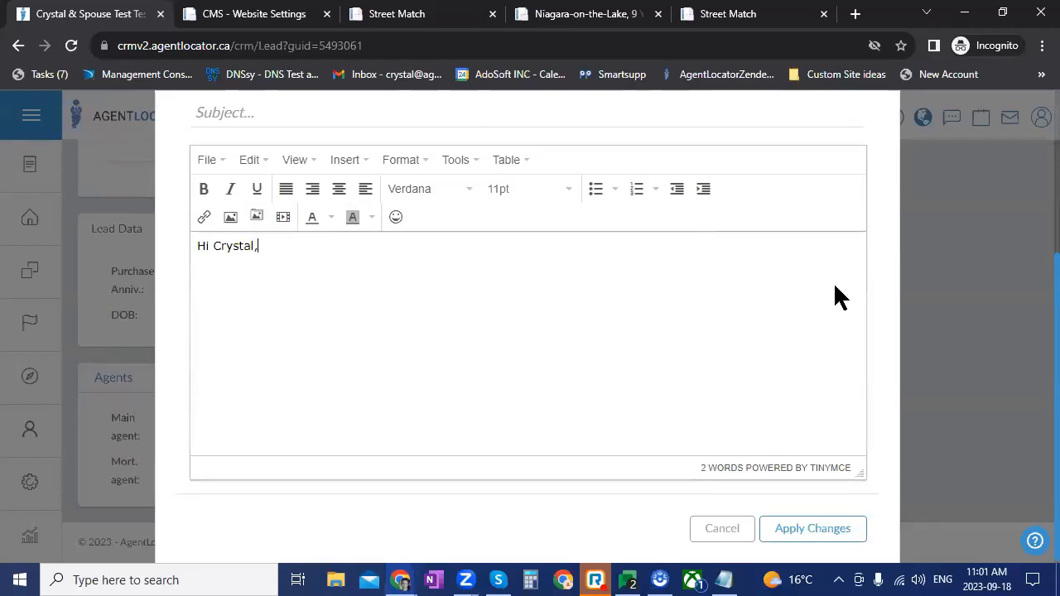
scroll(833, 296, "up", 3)
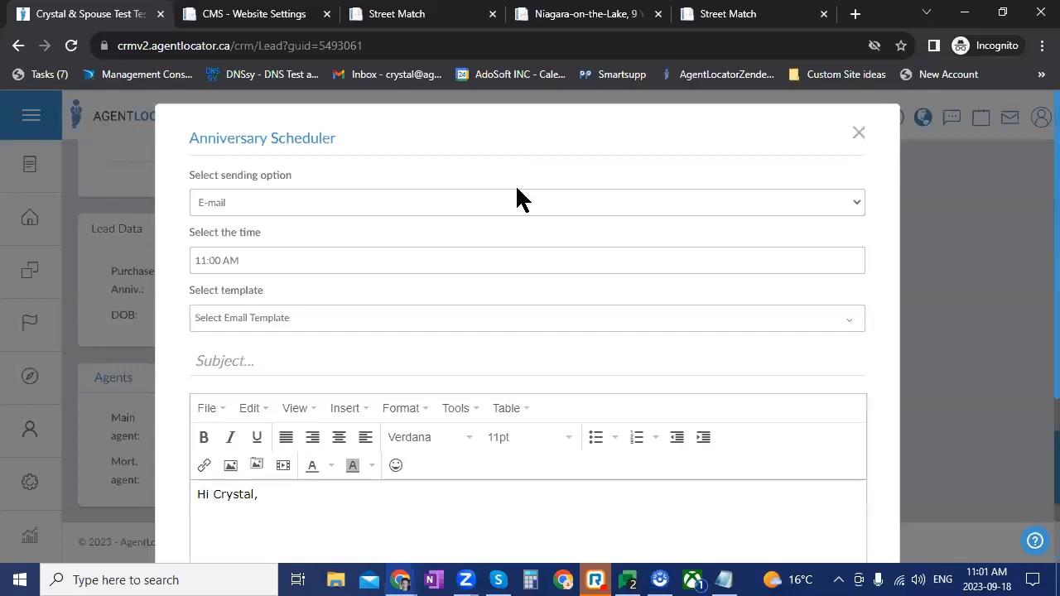
key("Escape")
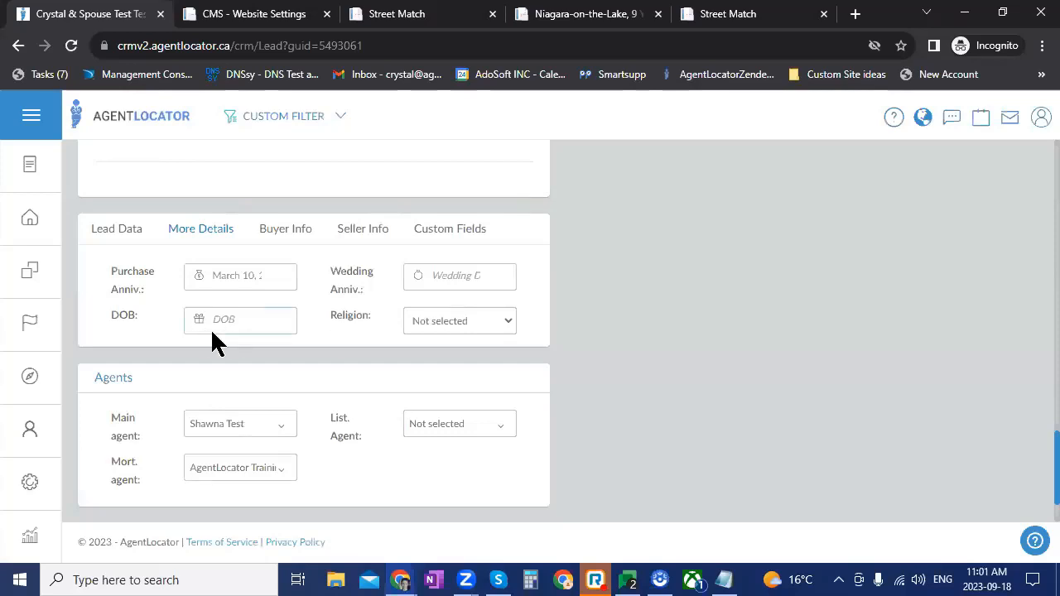
Return to the lead list and change the filter field from Lead's City to Birthday
left_click(20, 227)
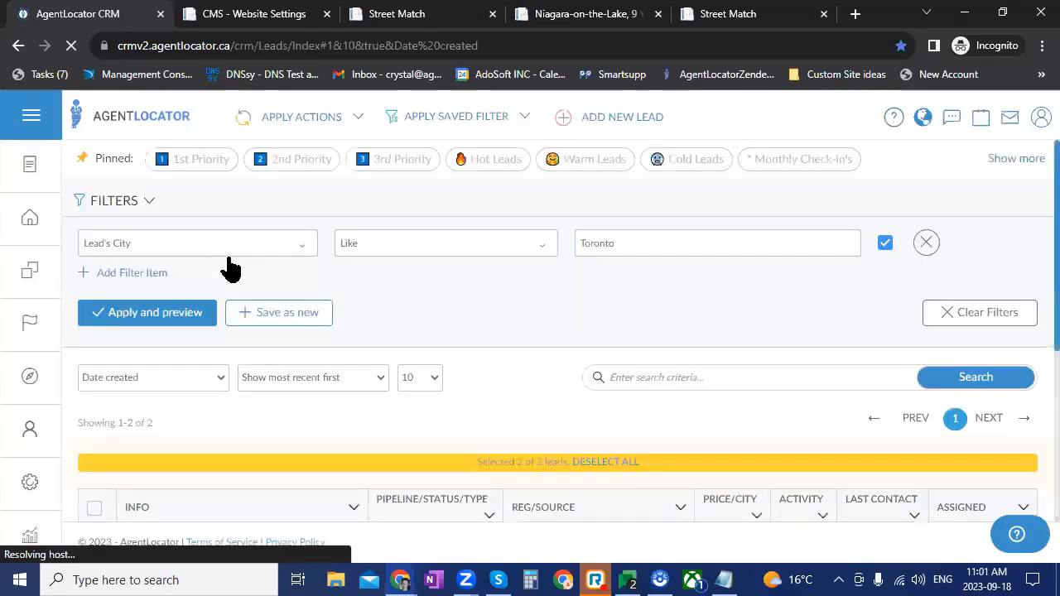
left_click(230, 259)
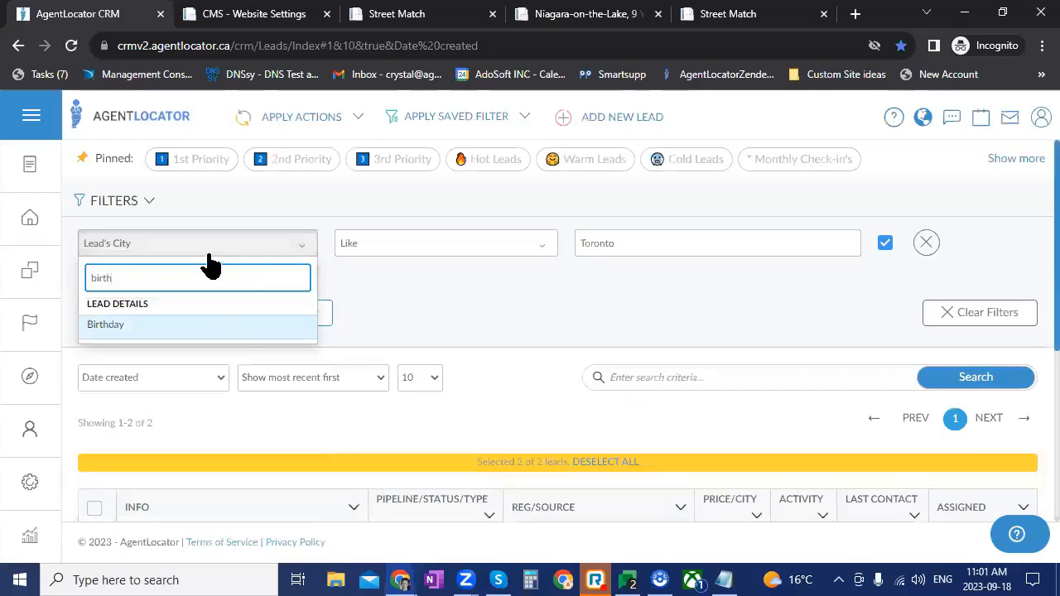
left_click(209, 253)
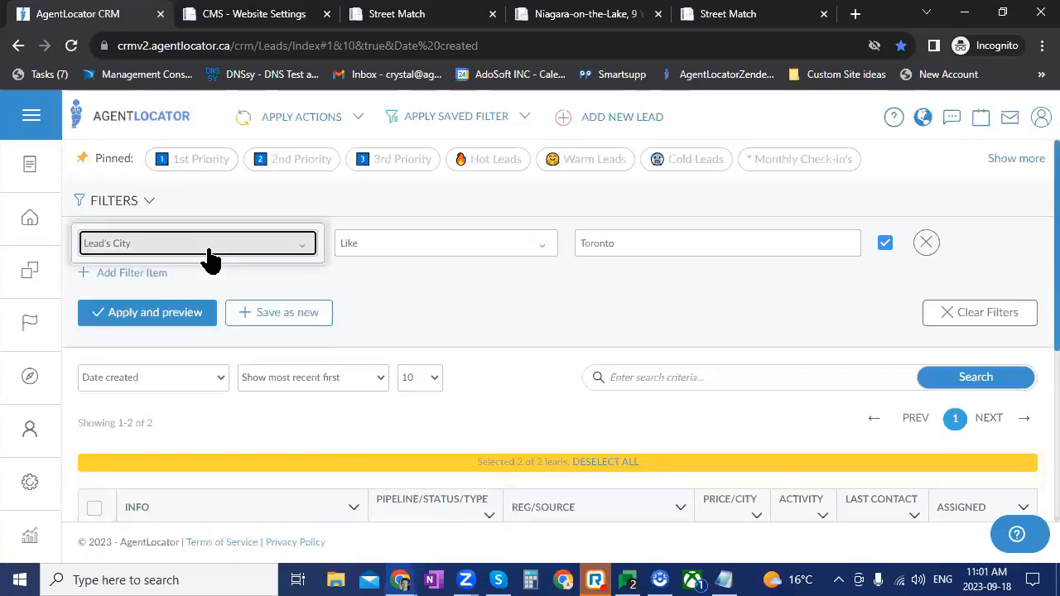
left_click(209, 251)
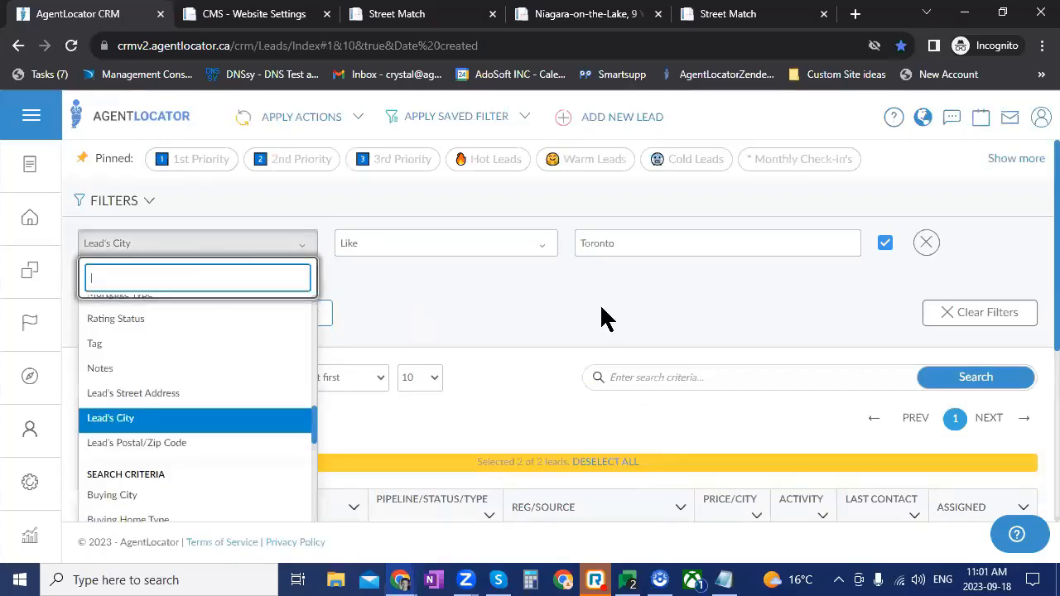
left_click(492, 350)
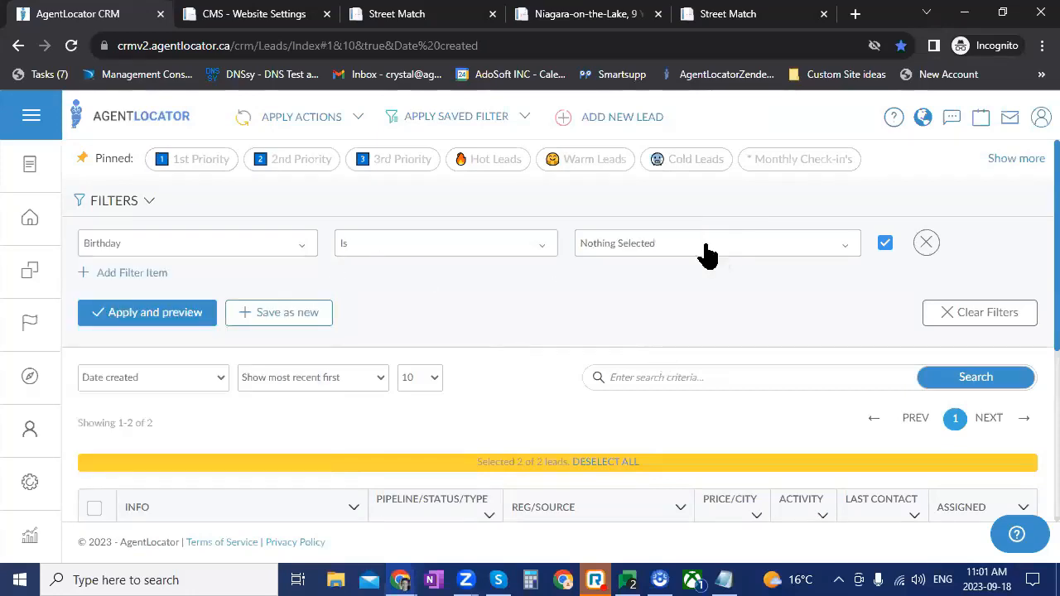
Set the Birthday filter to All Between These Dates, from 09/01/2023 to 09/30/2023
left_click(675, 250)
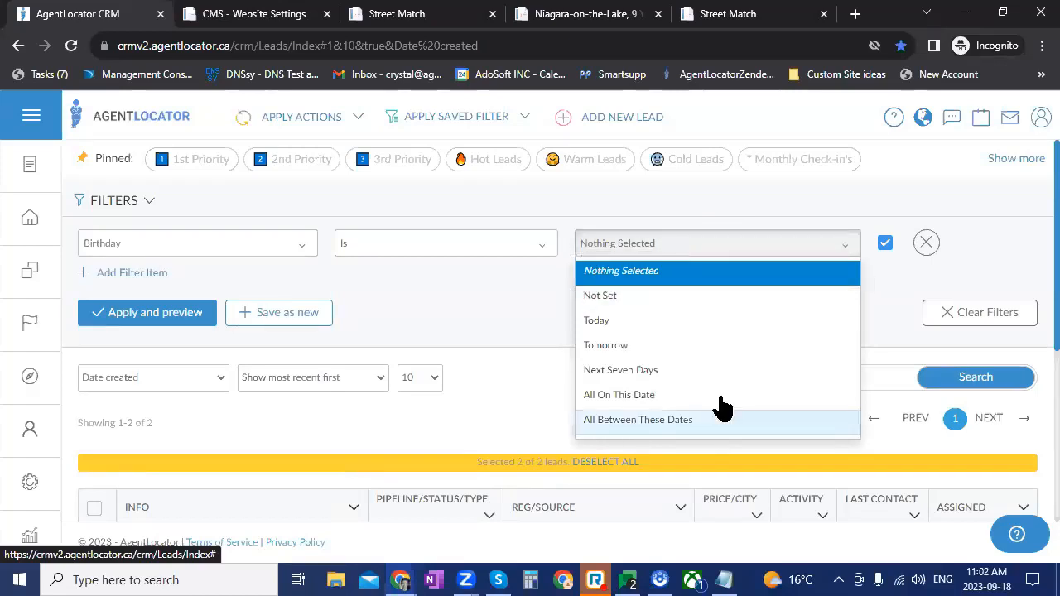
left_click(717, 417)
left_click(737, 256)
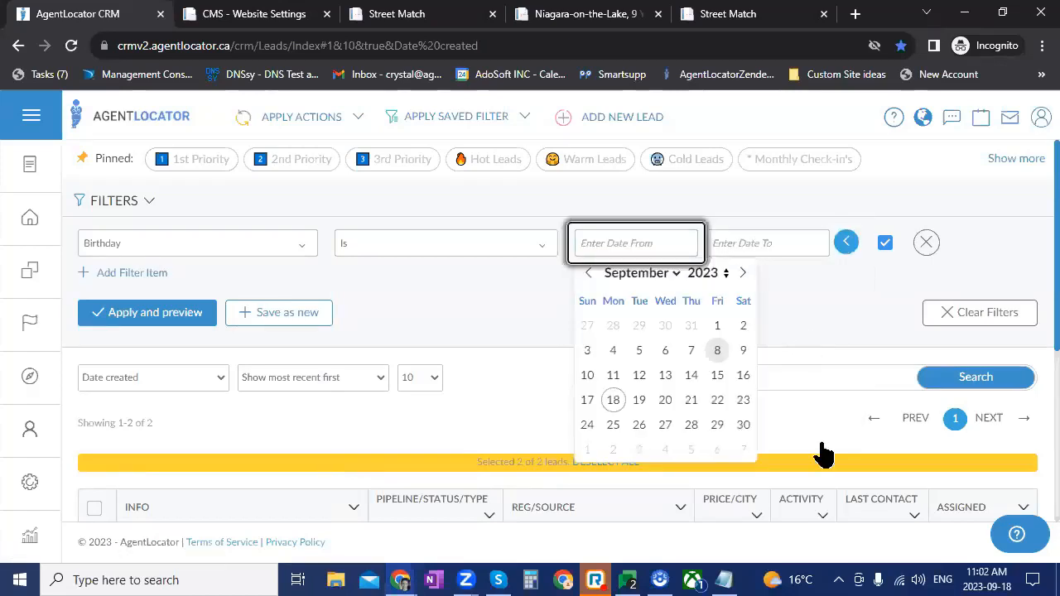
left_click(718, 325)
left_click(875, 425)
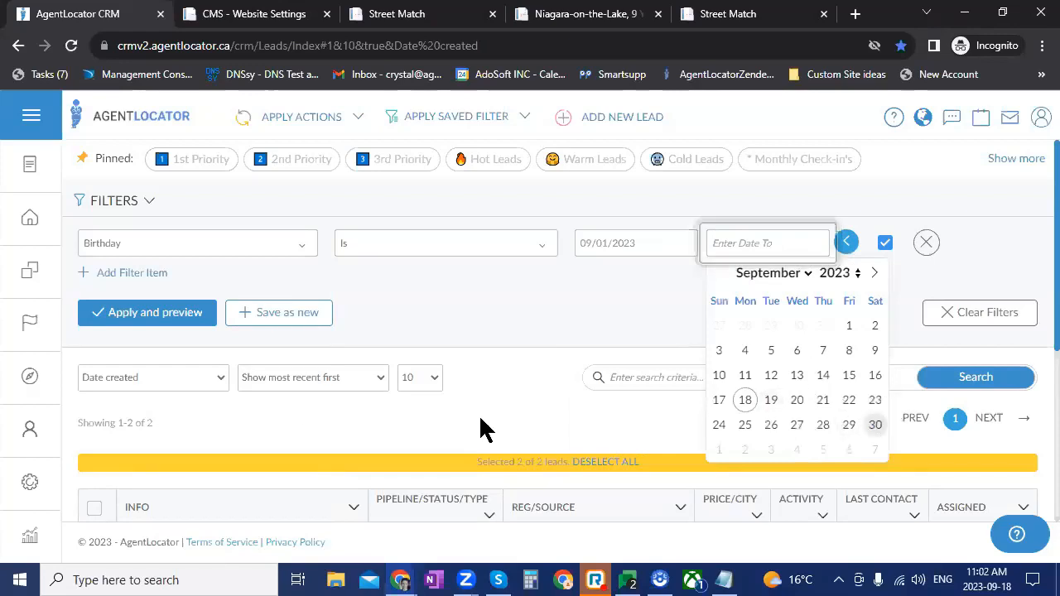
Apply the September Birthday filter to the lead list and review the matching leads
left_click(148, 313)
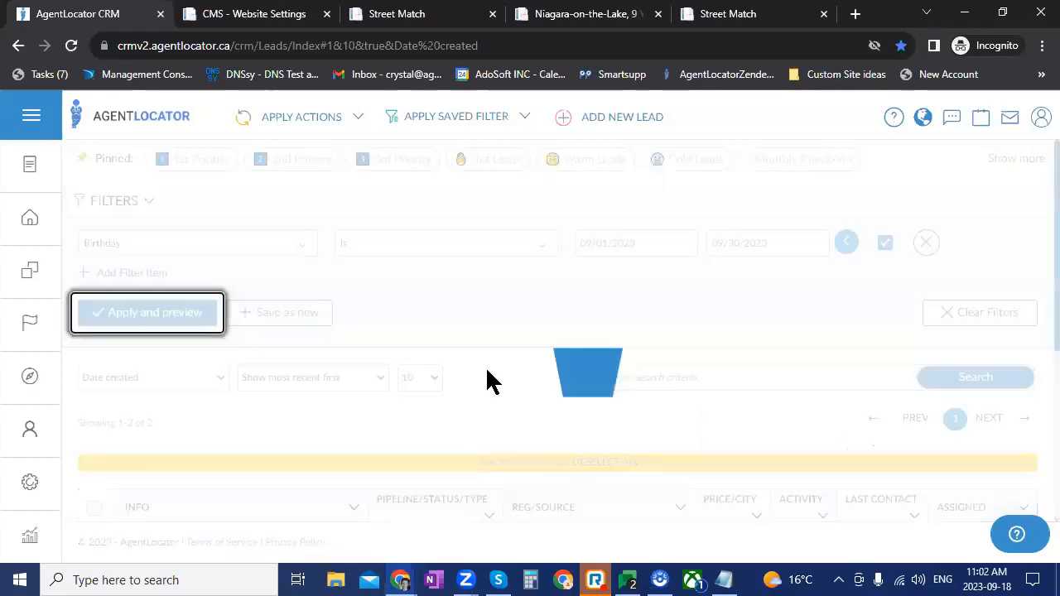
scroll(279, 403, "down", 3)
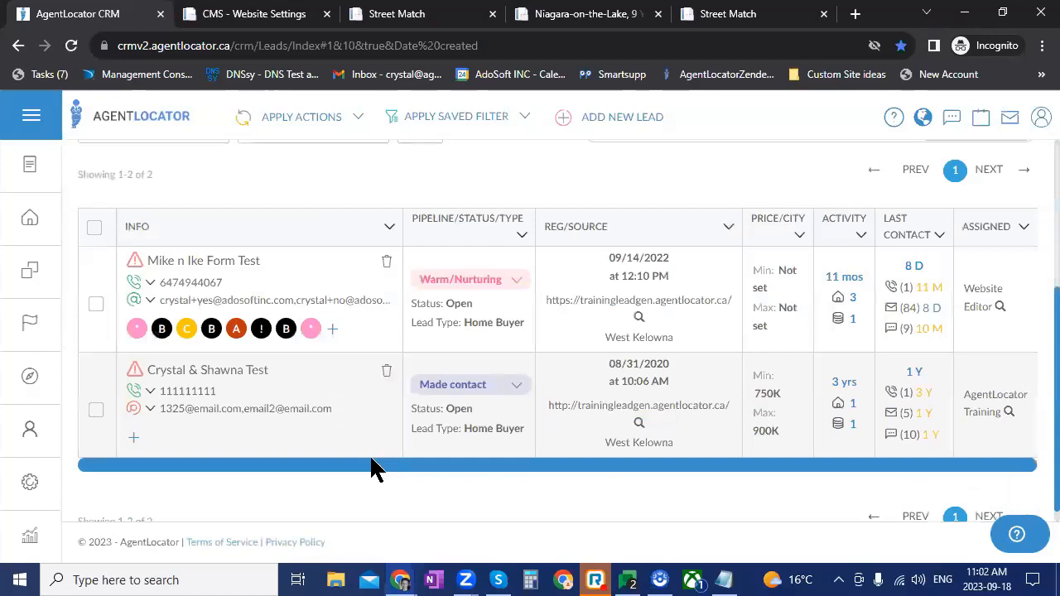
scroll(370, 457, "up", 3)
Change the Birthday filter range to 10/01/2023 through 10/31/2023, apply it and review the matching leads
left_click(613, 244)
left_click(743, 273)
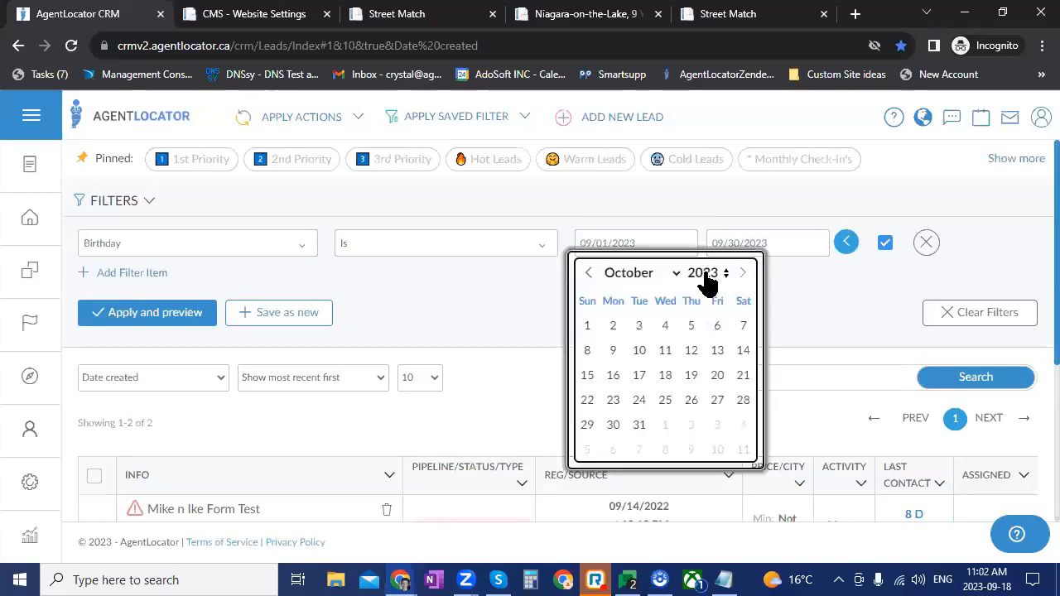
left_click(588, 325)
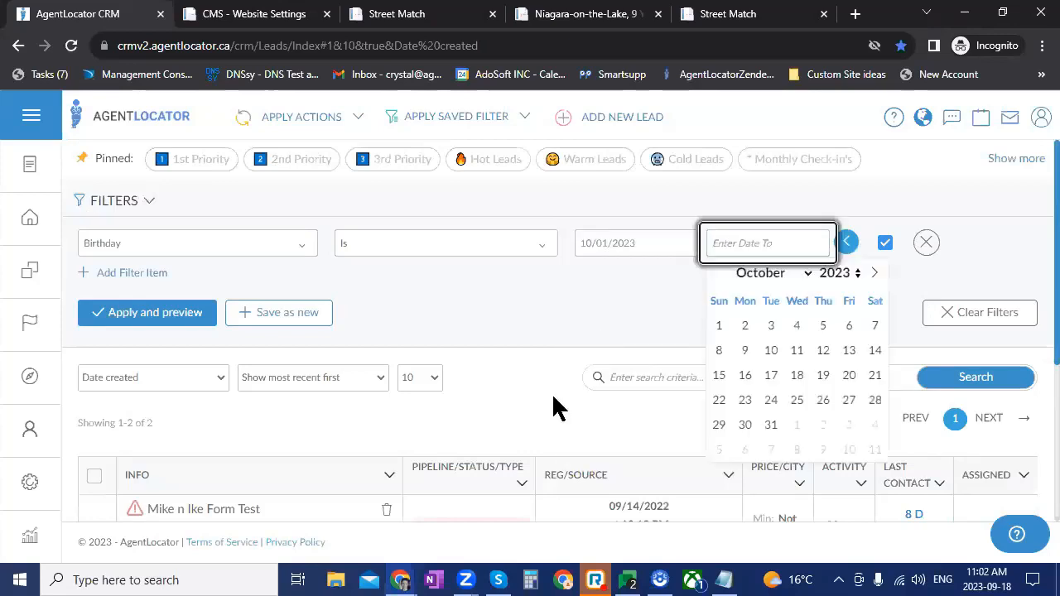
left_click(770, 425)
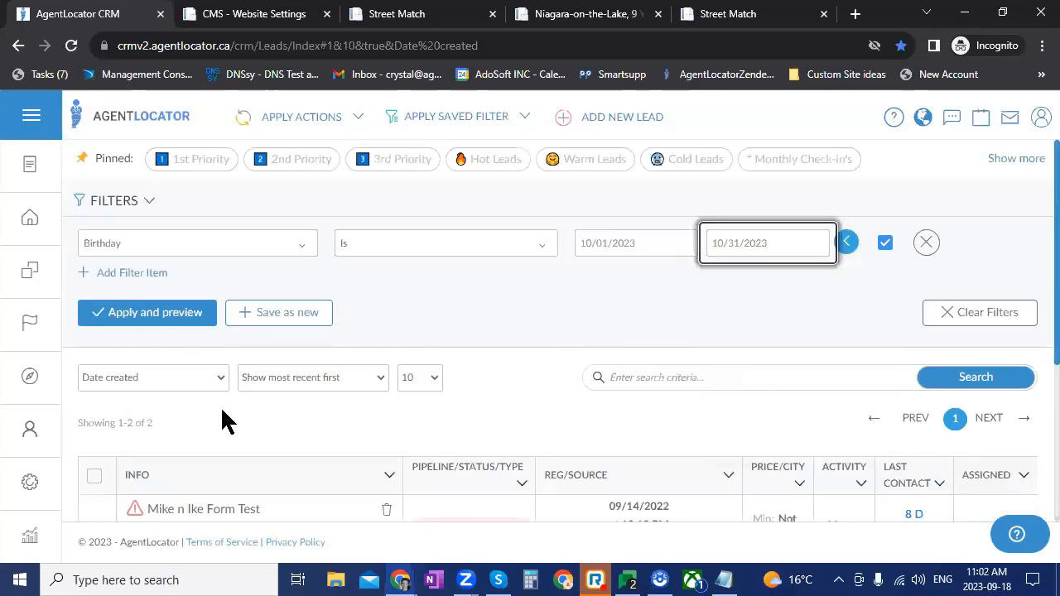
left_click(149, 312)
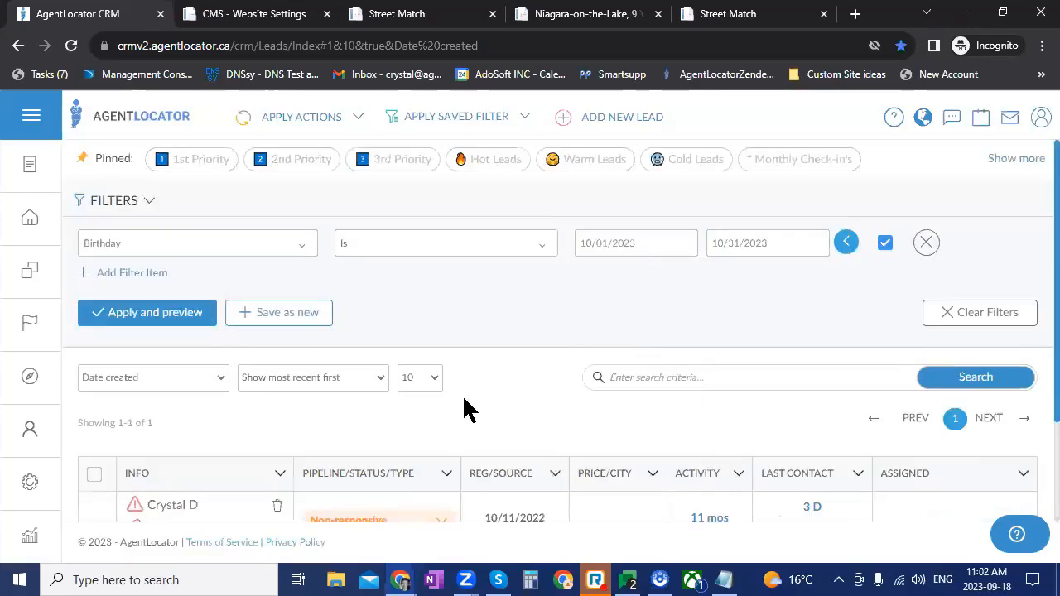
scroll(466, 407, "down", 2)
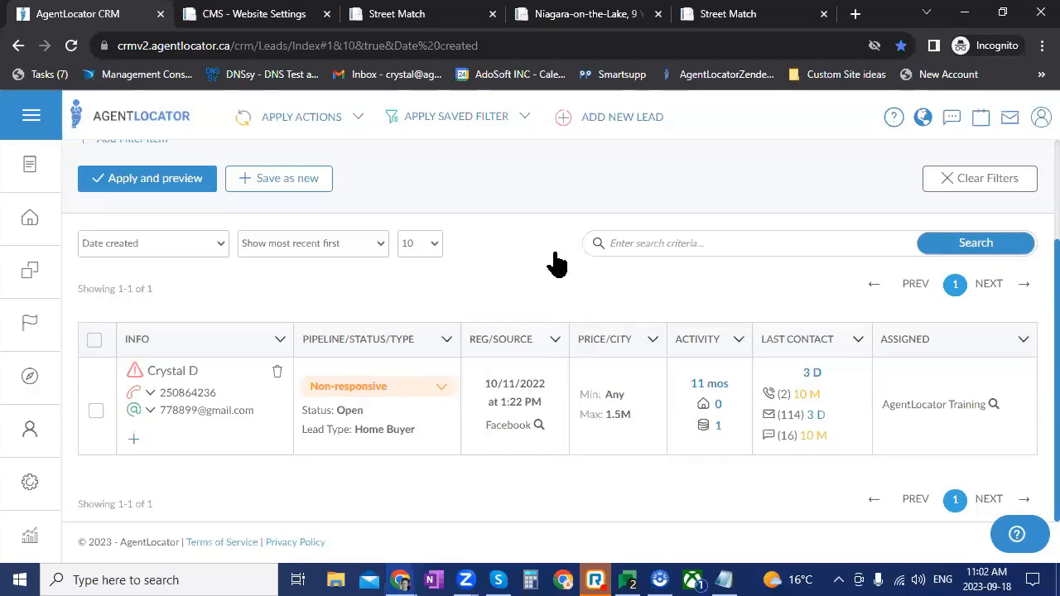
scroll(558, 260, "up", 2)
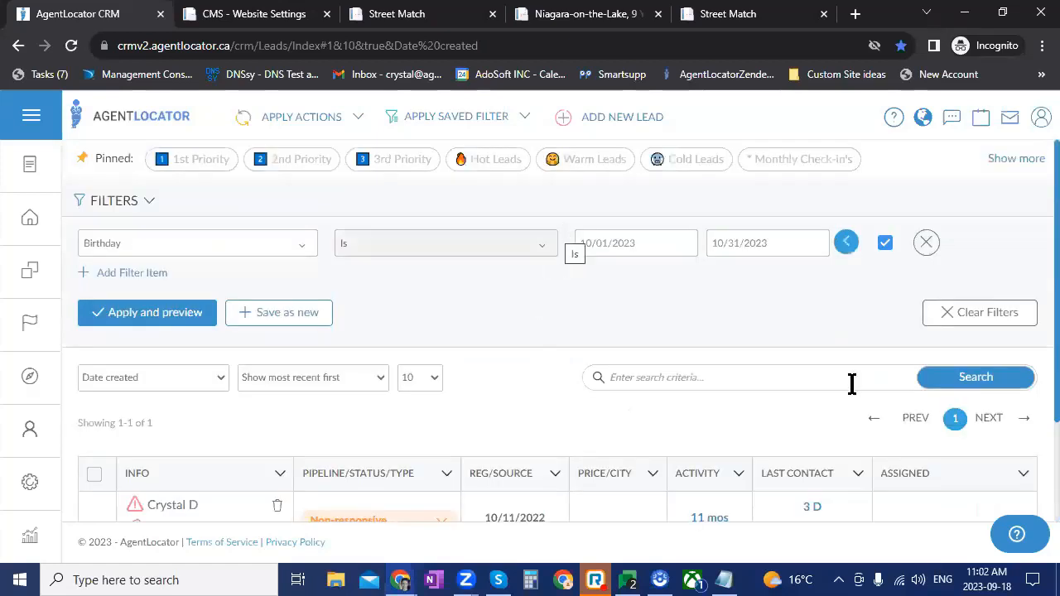